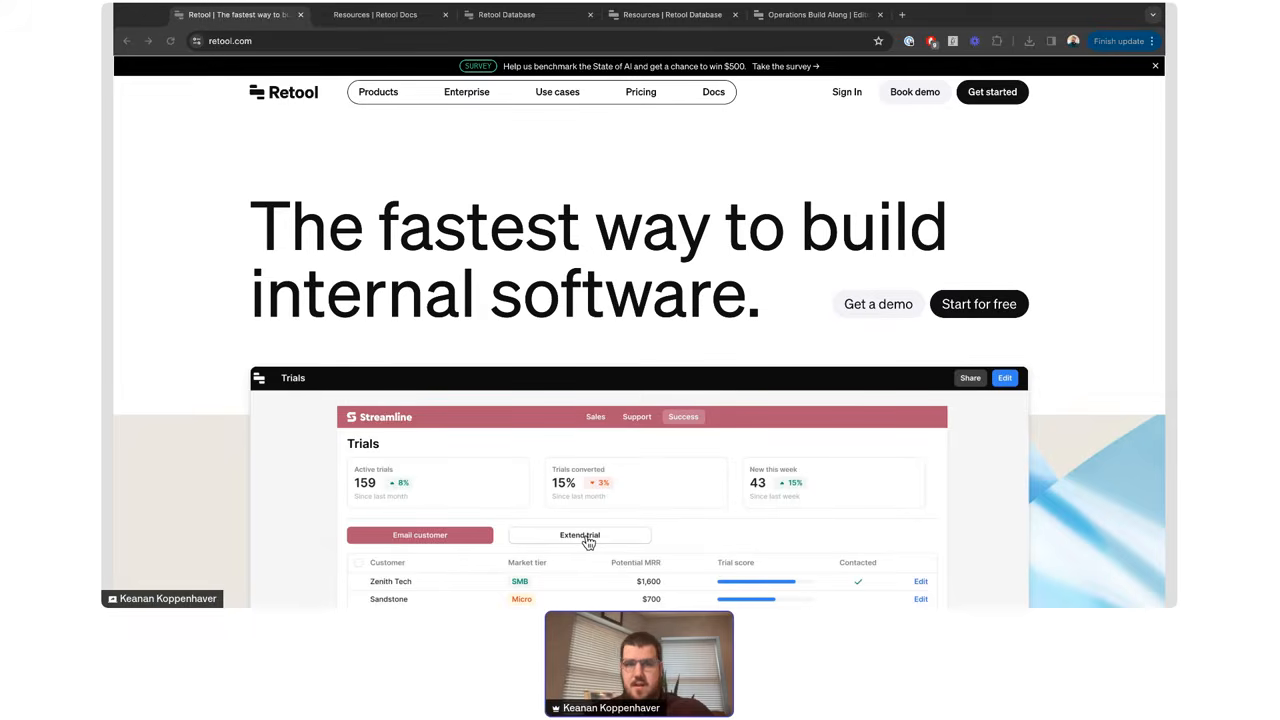
- Review the Retool Docs page on resources and the Retool Database product page
left_click(372, 16)
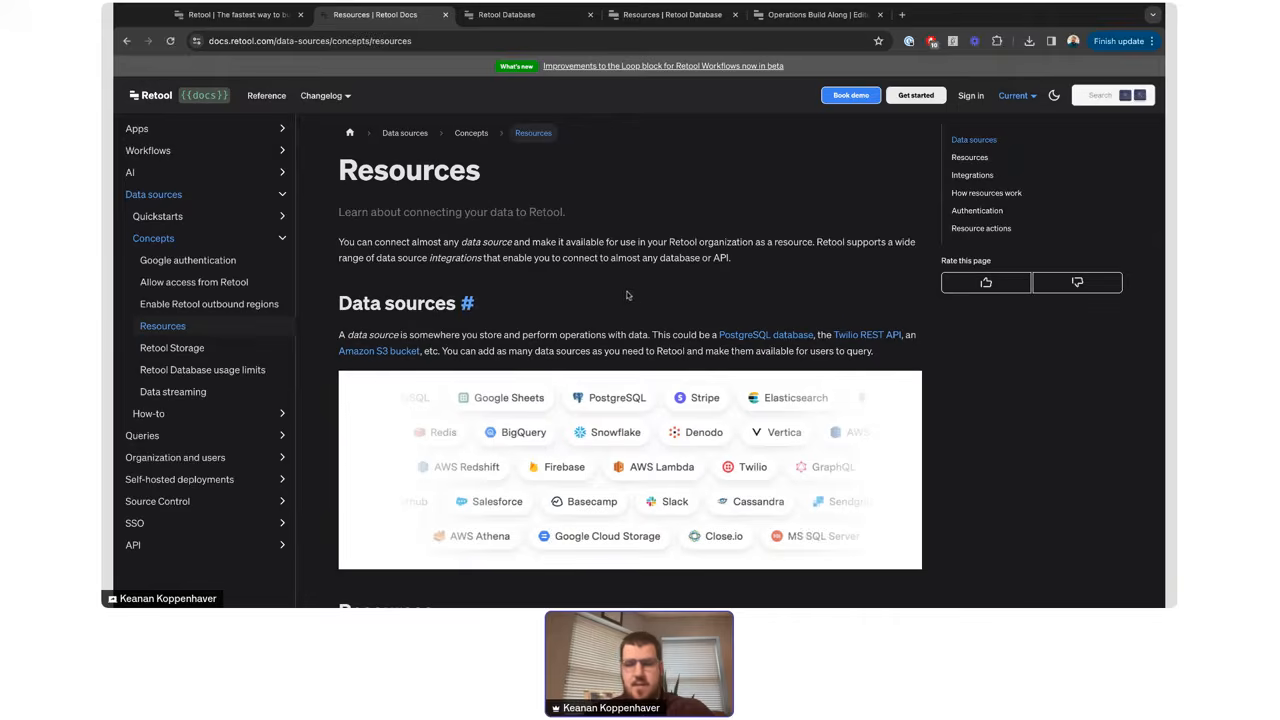
scroll(627, 295, "down", 2)
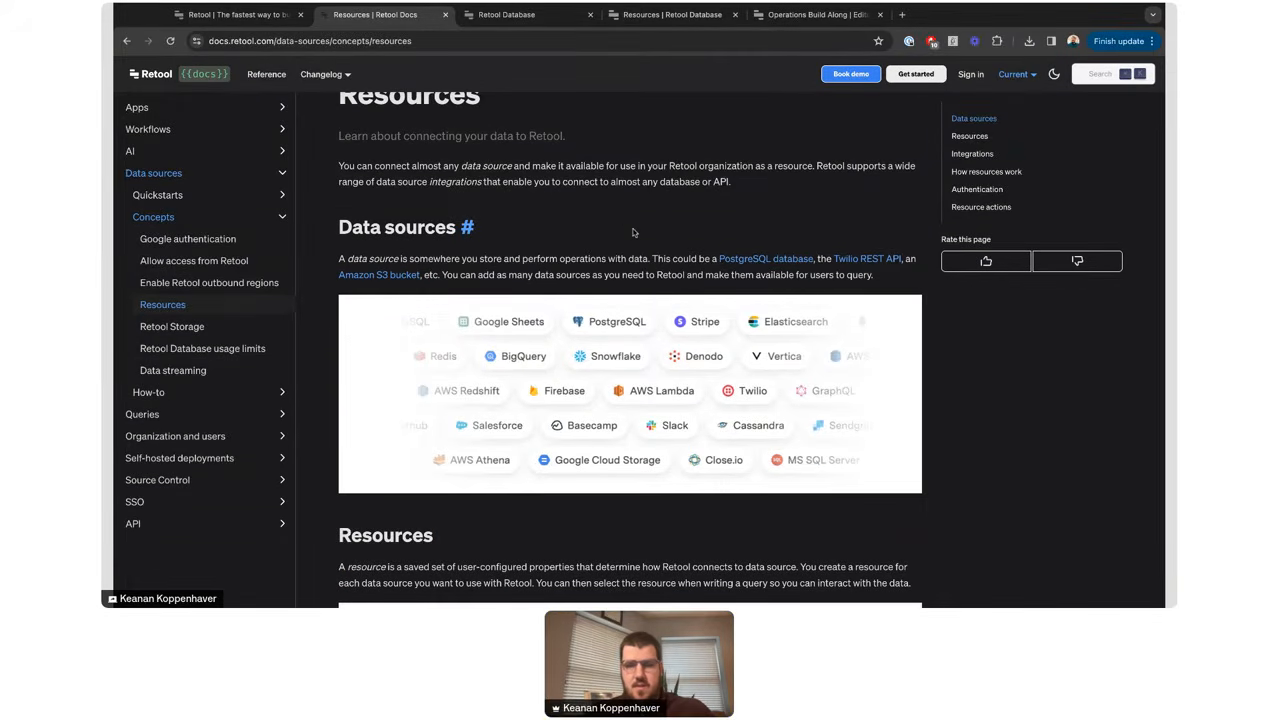
scroll(631, 232, "down", 1)
scroll(631, 231, "down", 1)
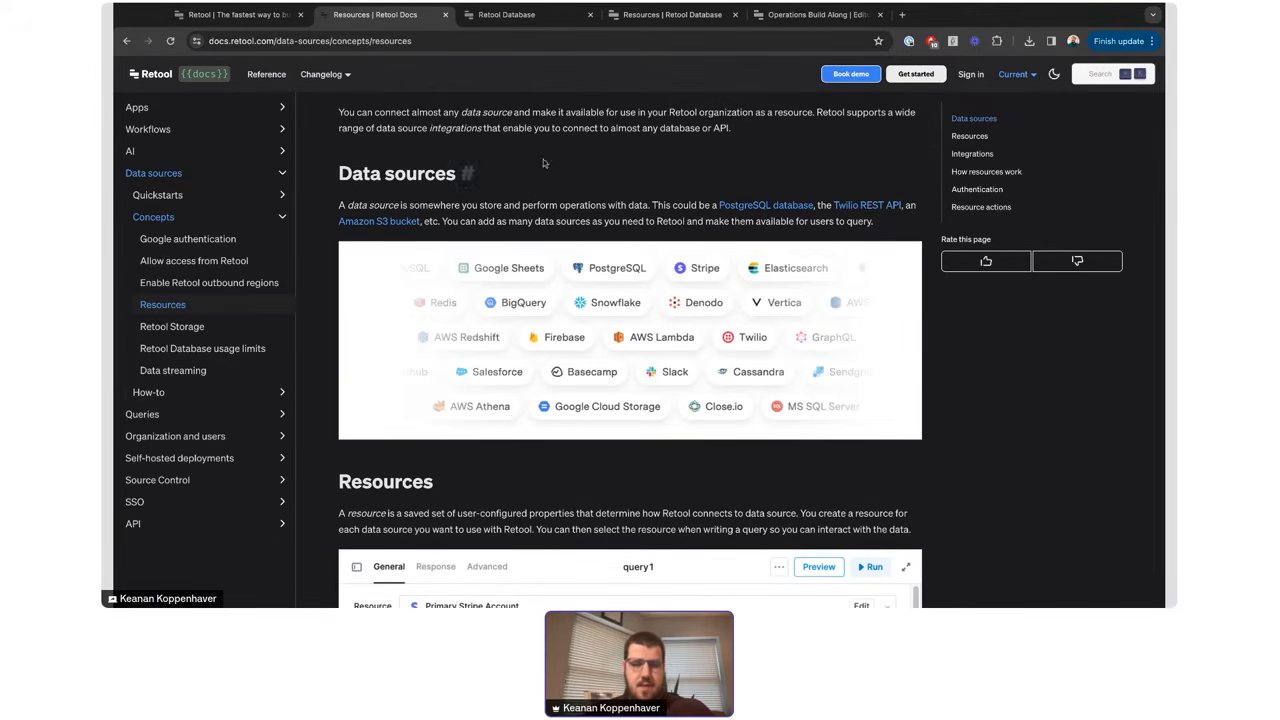
left_click(505, 16)
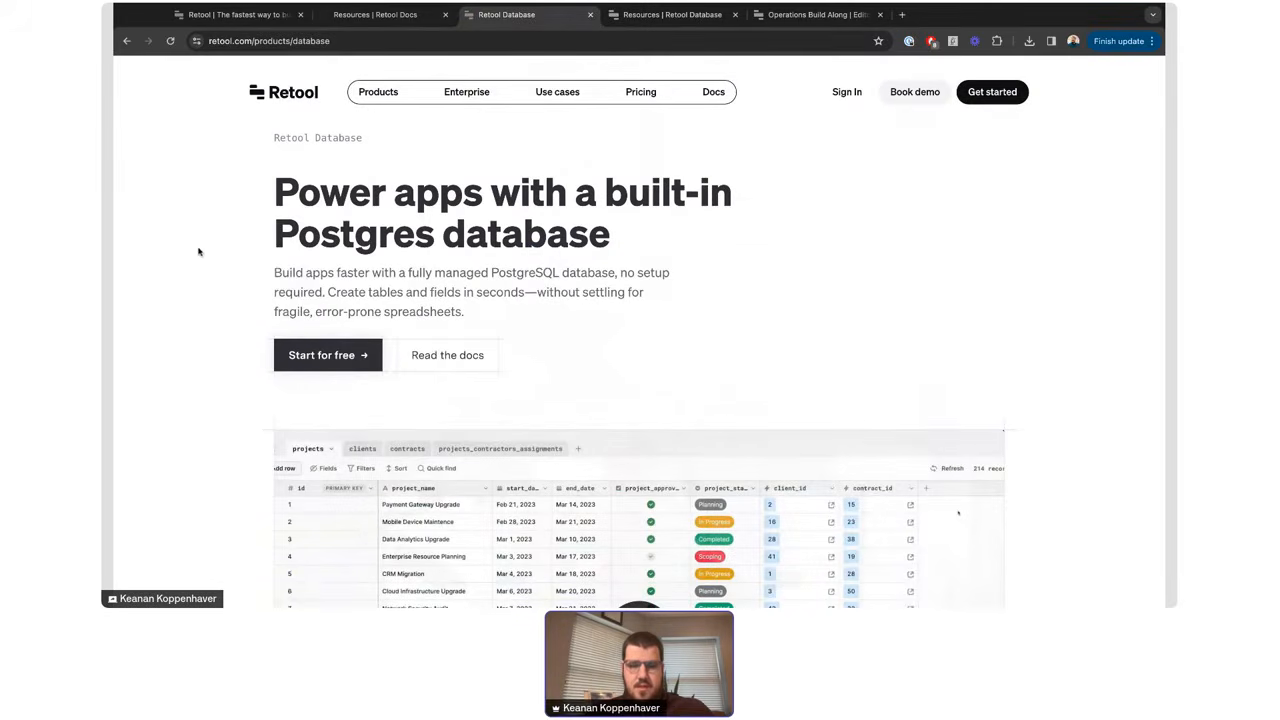
scroll(202, 251, "down", 2)
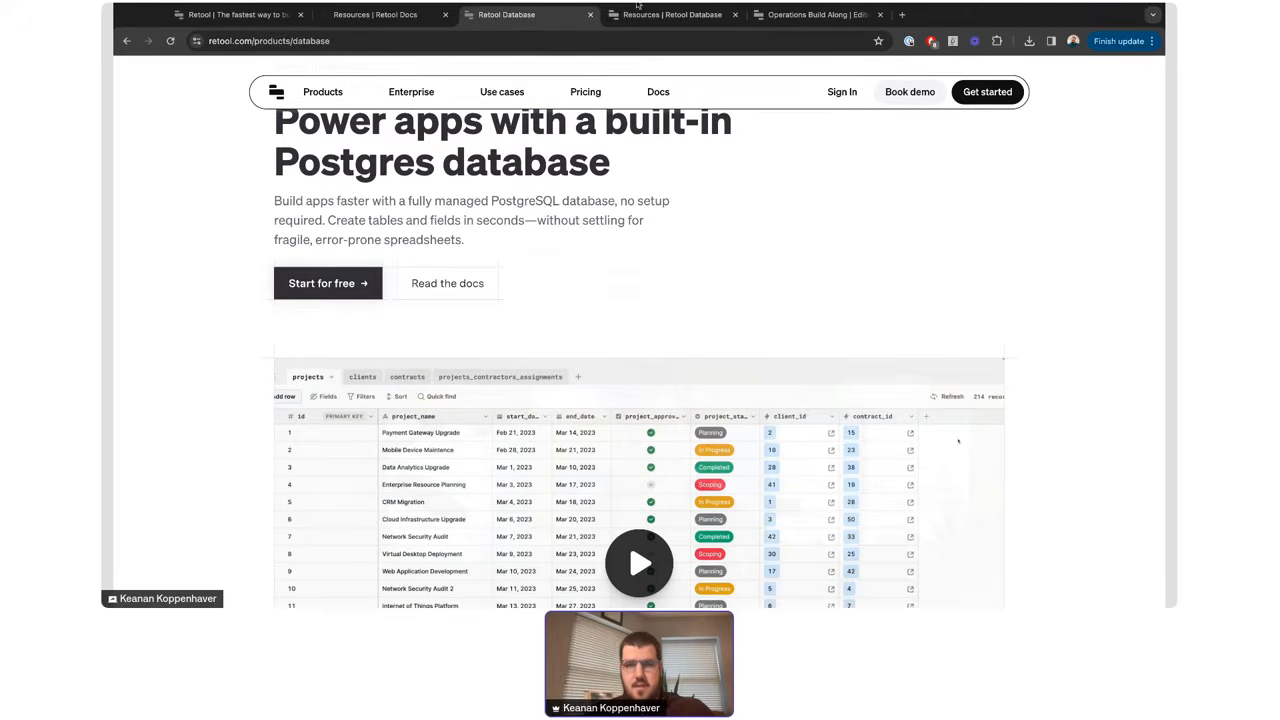
- In the Retool Database, import the sales CSV into a new table named ba_sales, with id as primary key
key("ctrl+Tab")
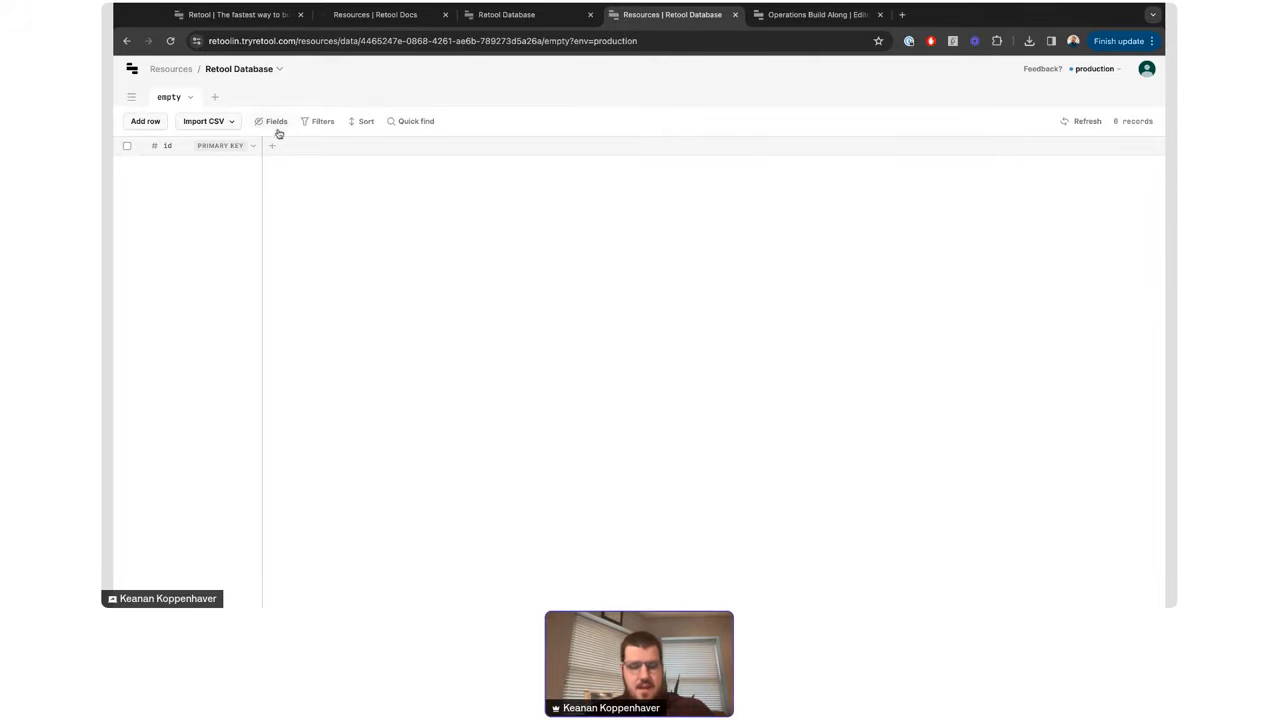
left_click(216, 122)
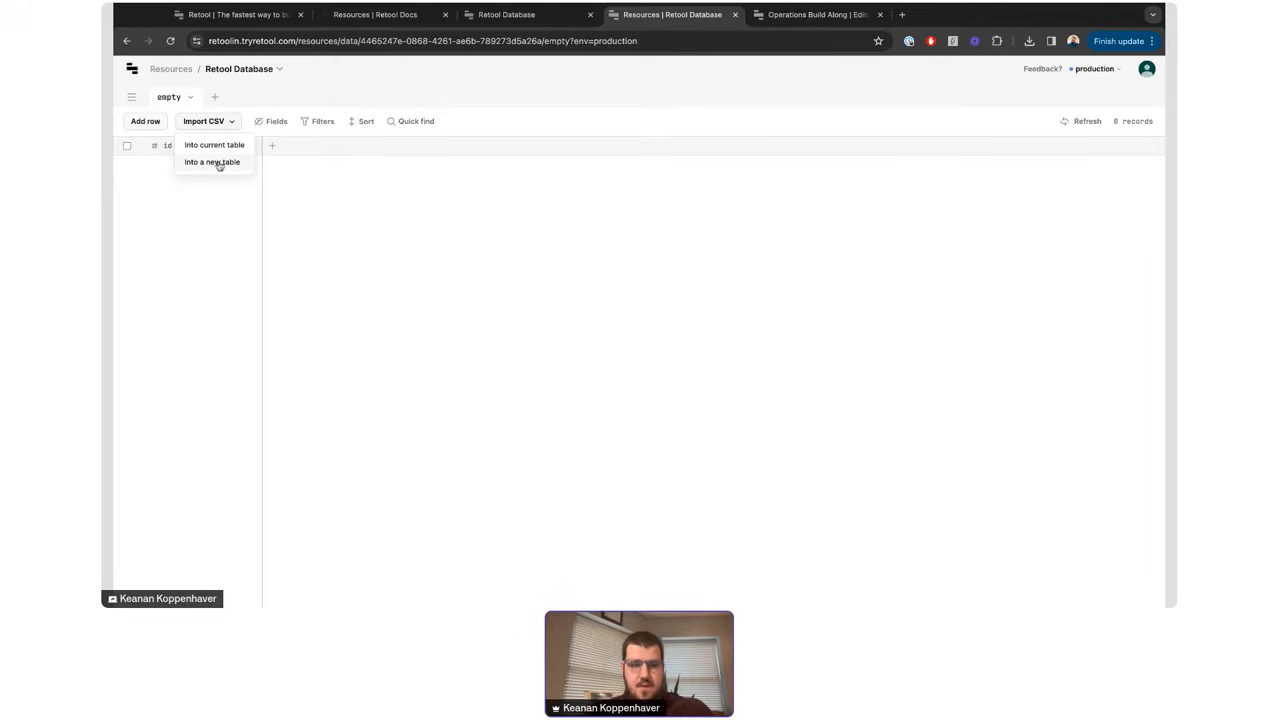
left_click(225, 163)
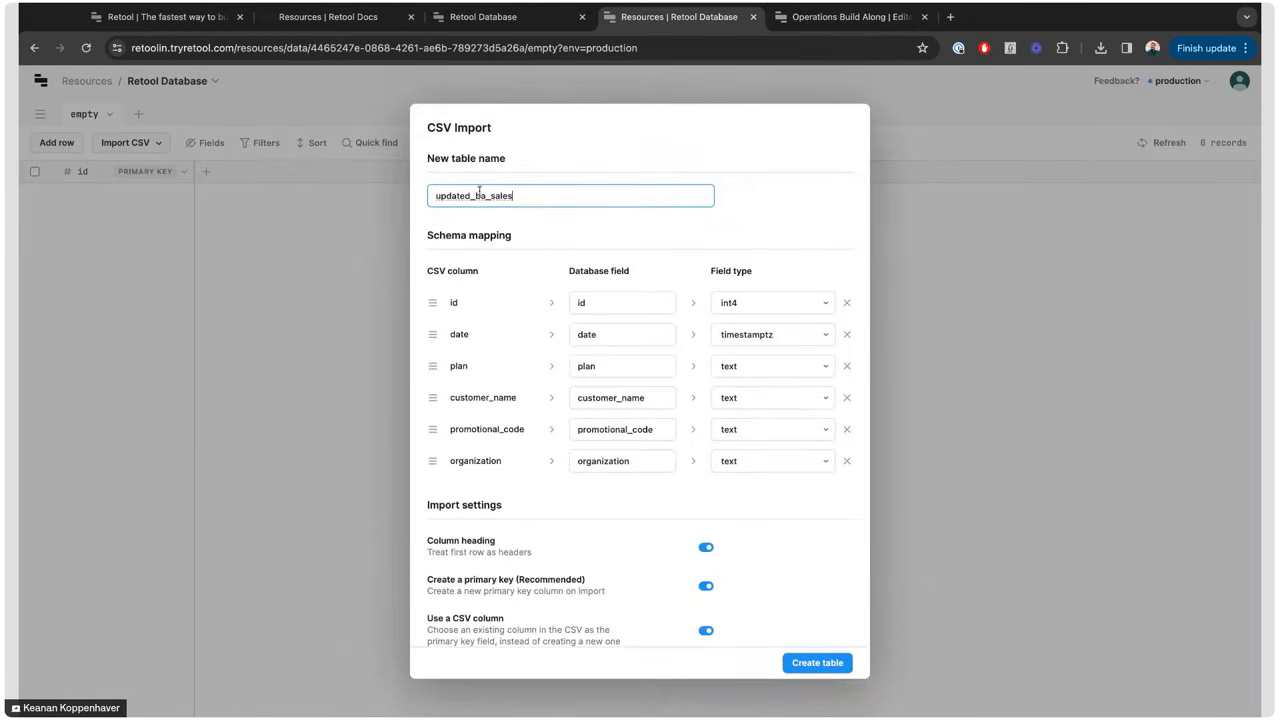
left_click_drag(476, 195, 400, 183)
key("BackSpace")
scroll(600, 520, "down", 1)
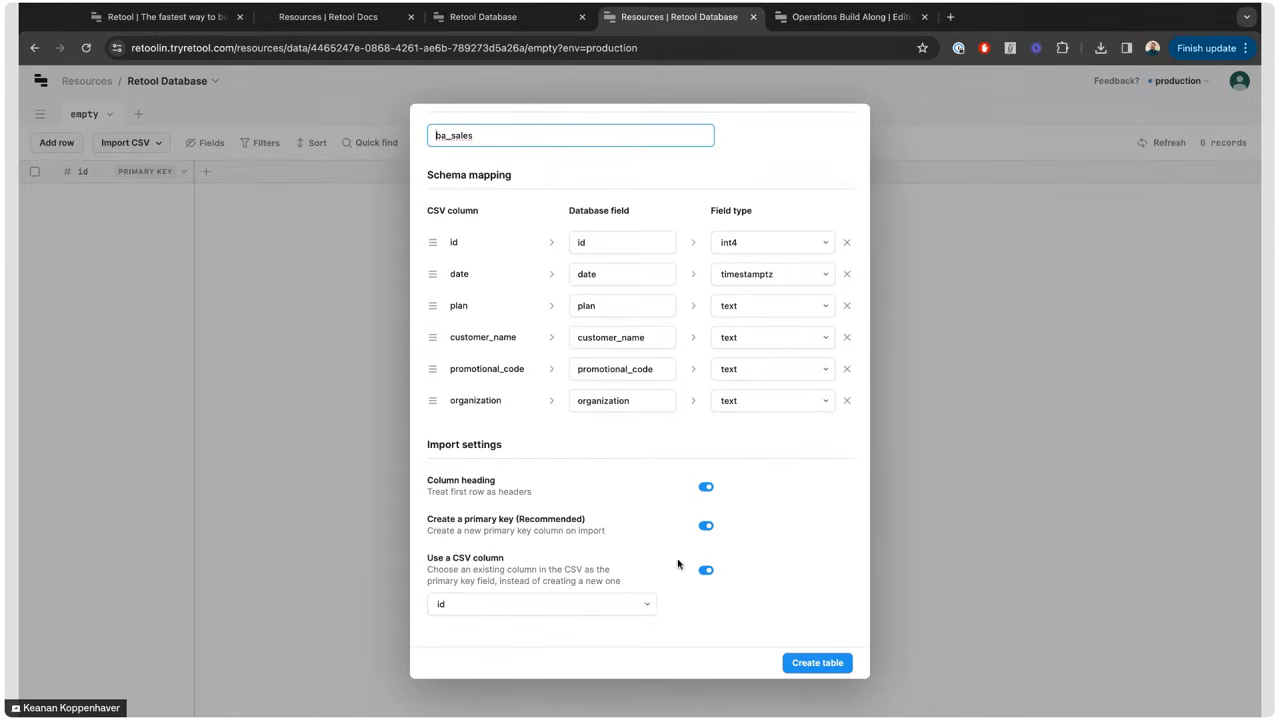
left_click(814, 663)
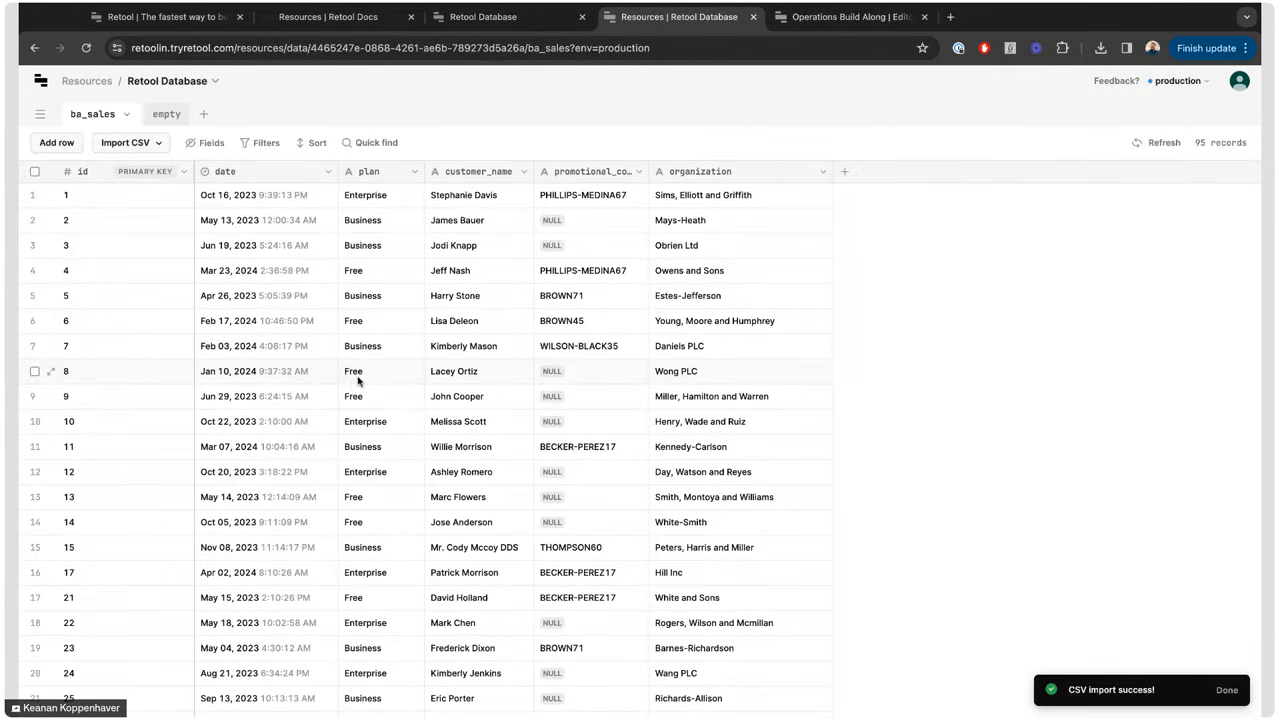
left_click(476, 301)
left_click(476, 301)
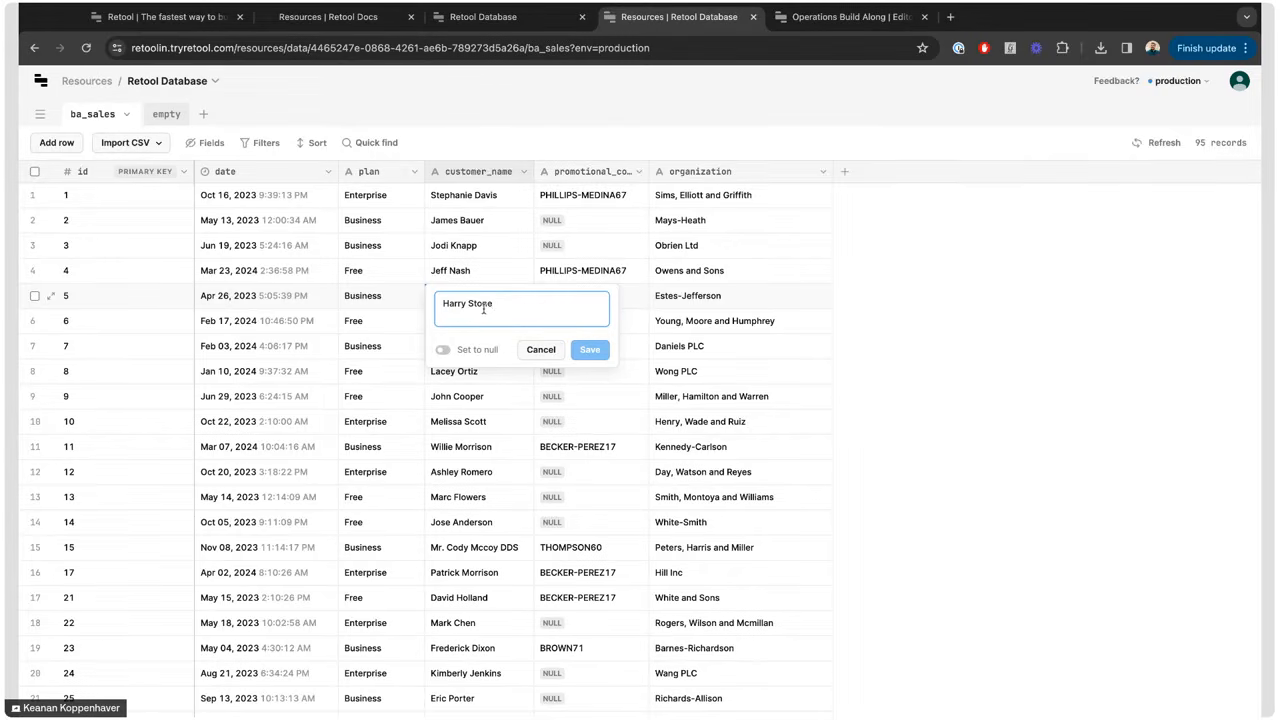
left_click(541, 349)
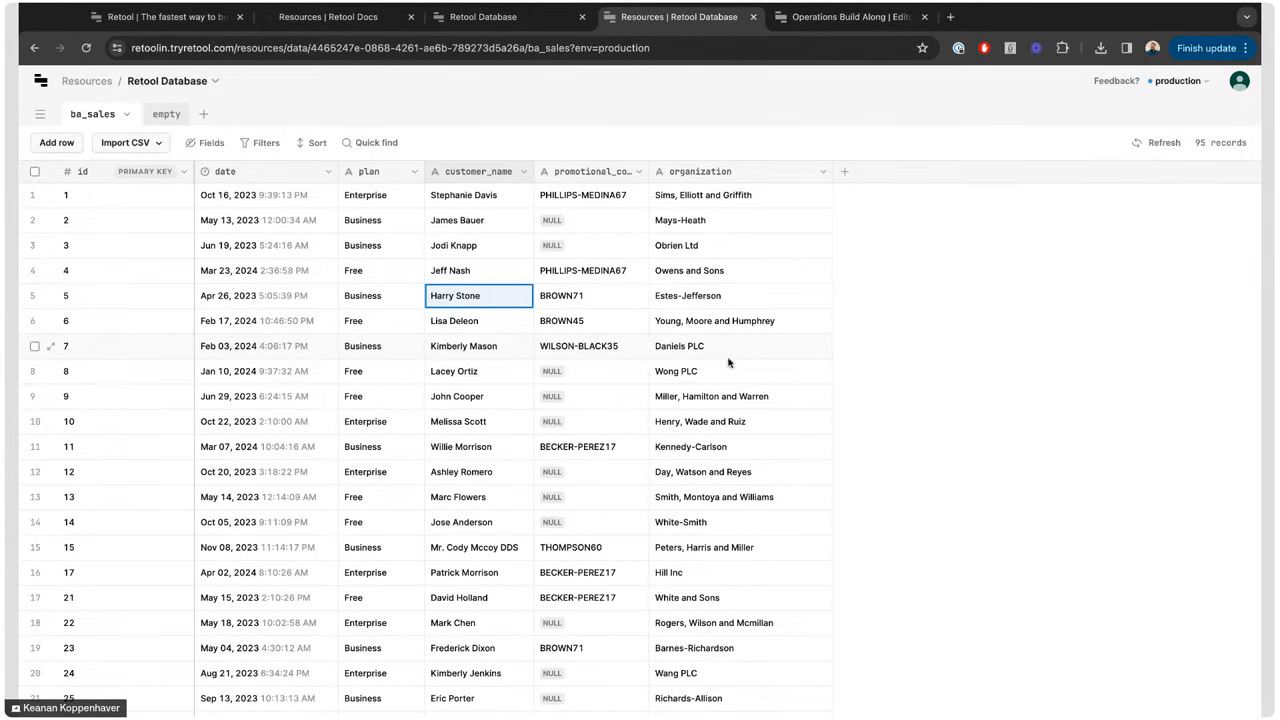
- Import the promo CSV into a new table named ba_promo and look over both imported tables
left_click(141, 150)
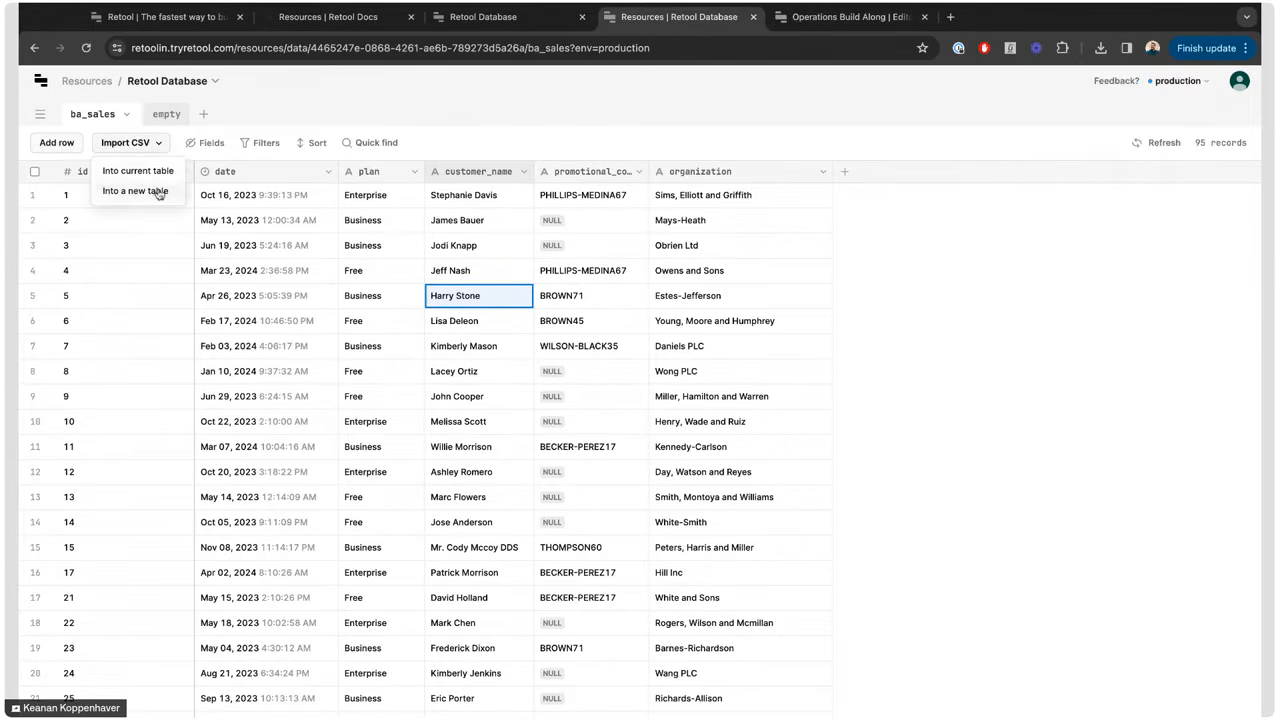
left_click(140, 191)
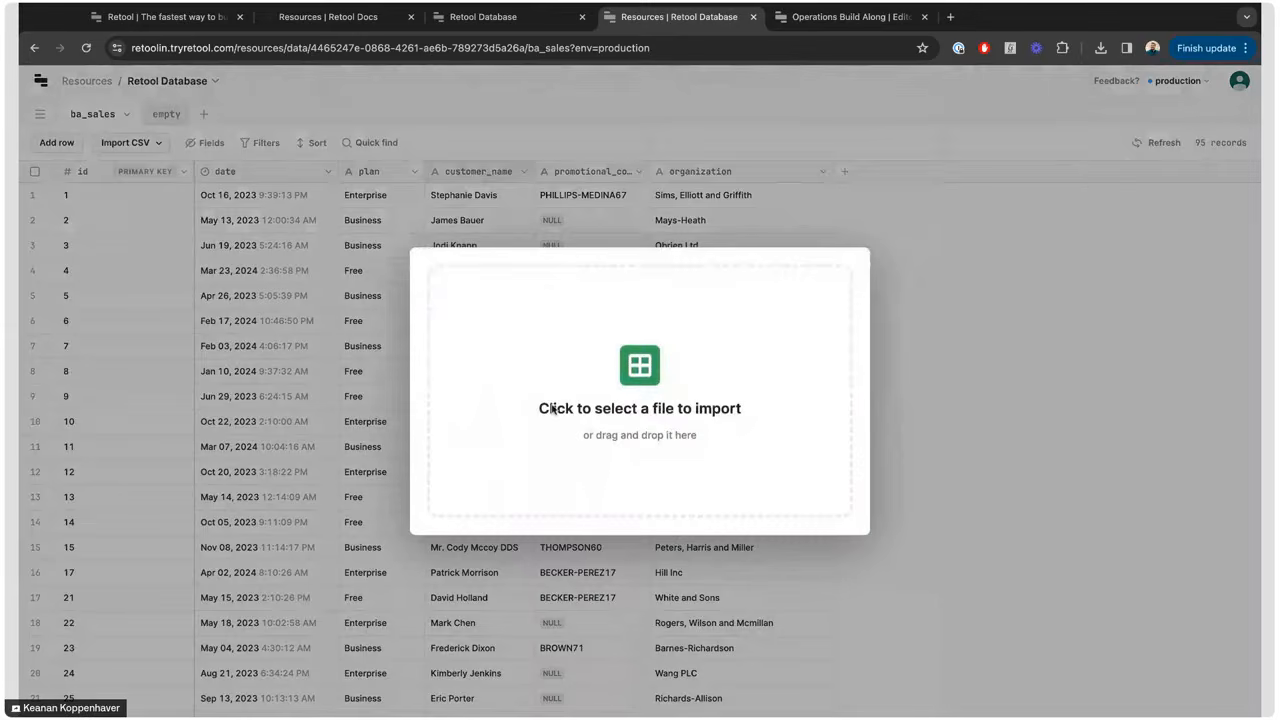
left_click_drag(476, 195, 365, 193)
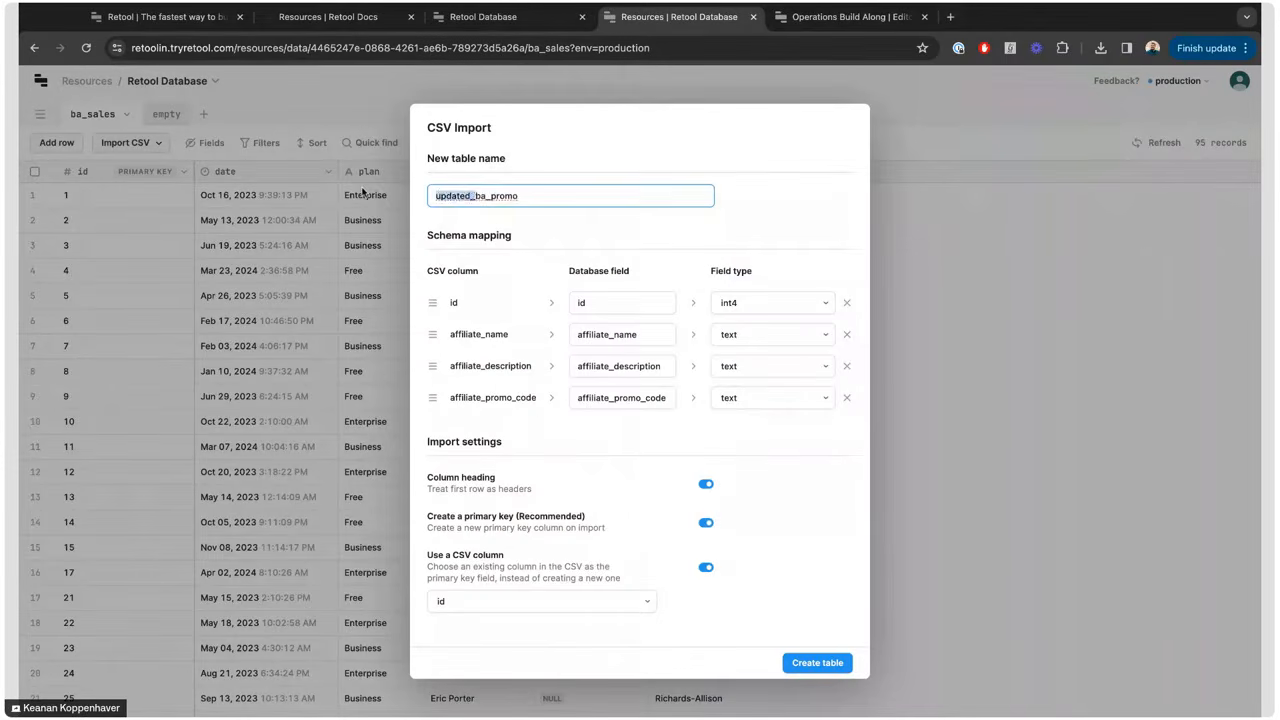
key("BackSpace")
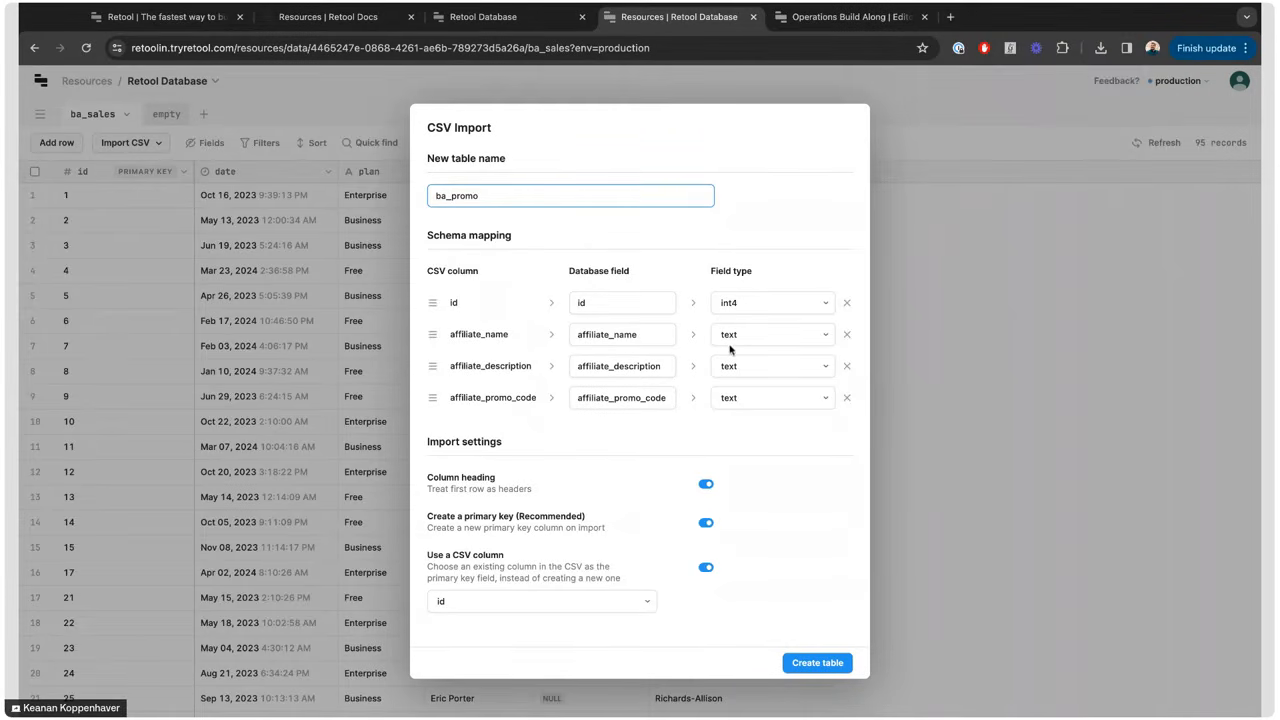
left_click(800, 663)
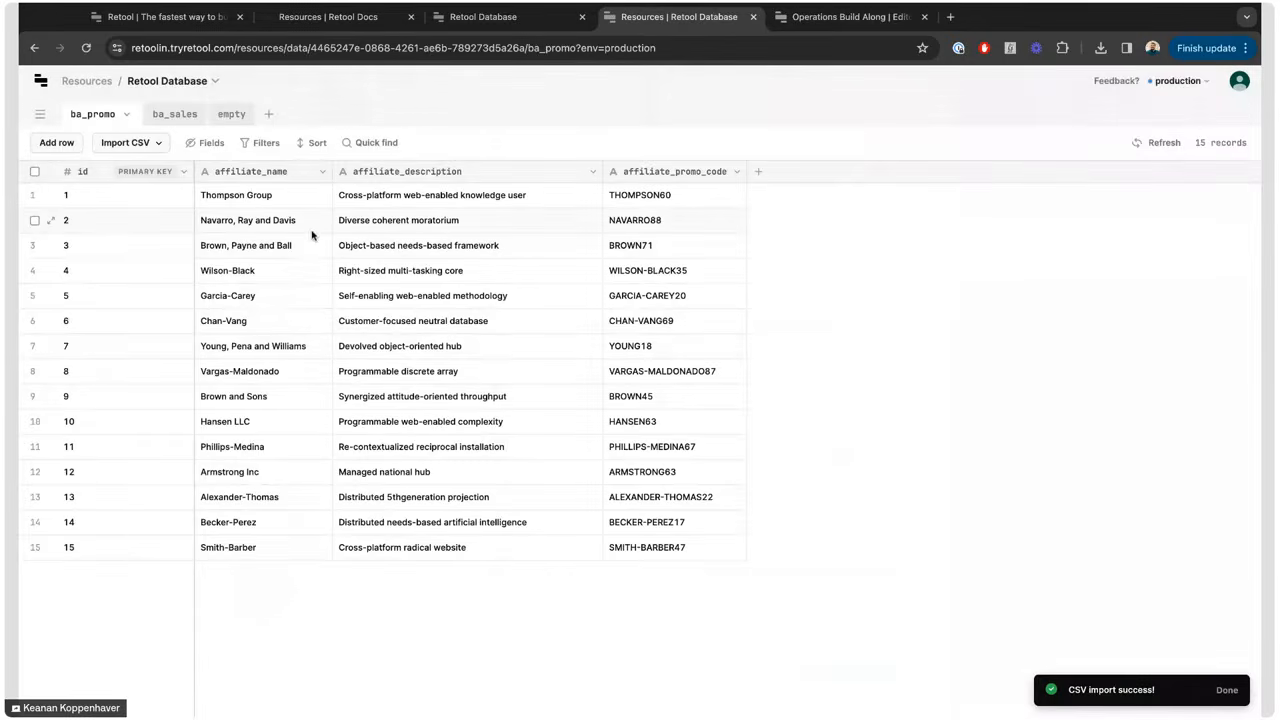
left_click(172, 116)
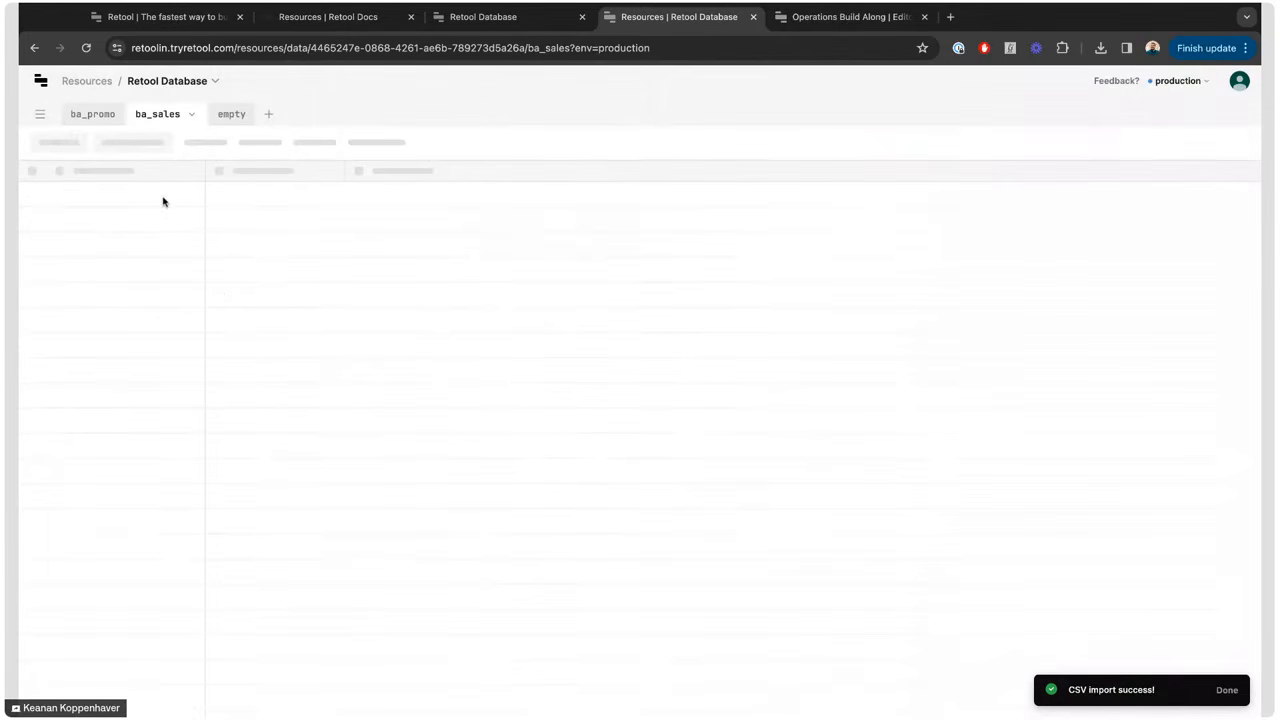
left_click(93, 116)
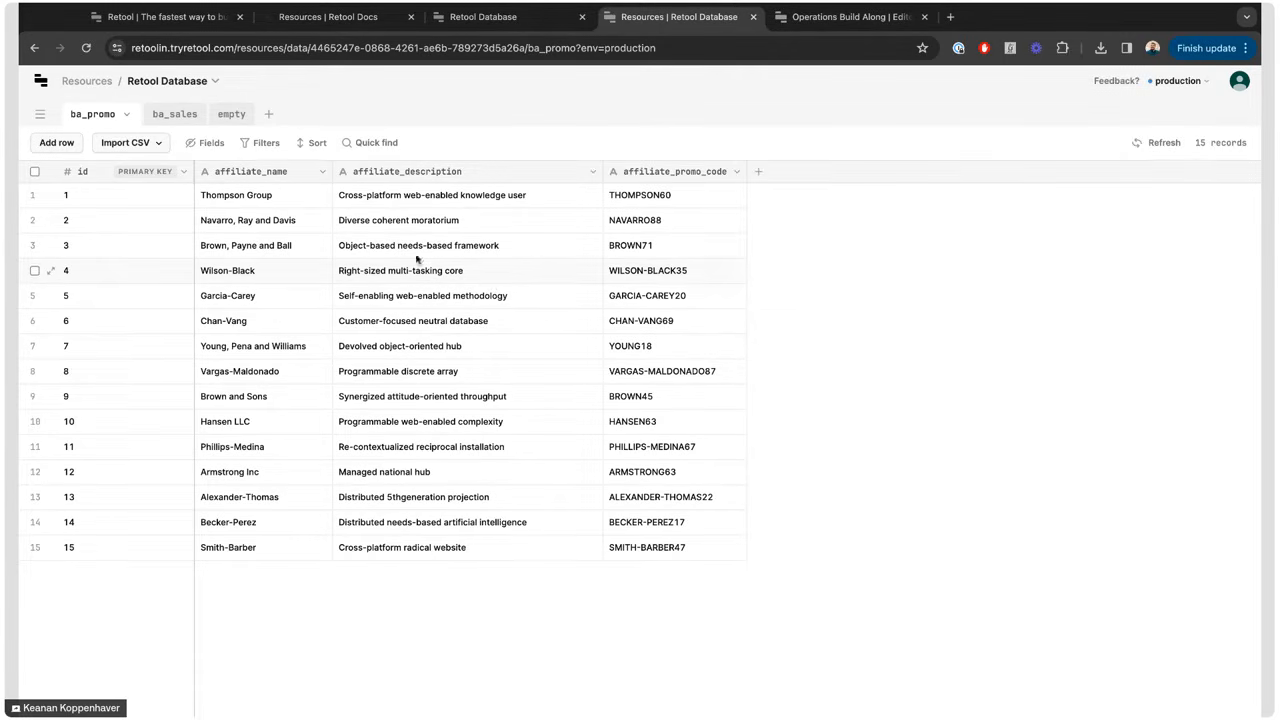
- Switch to the Operations Build Along app editor and add a Text component in the canvas's upper-left corner
left_click(838, 20)
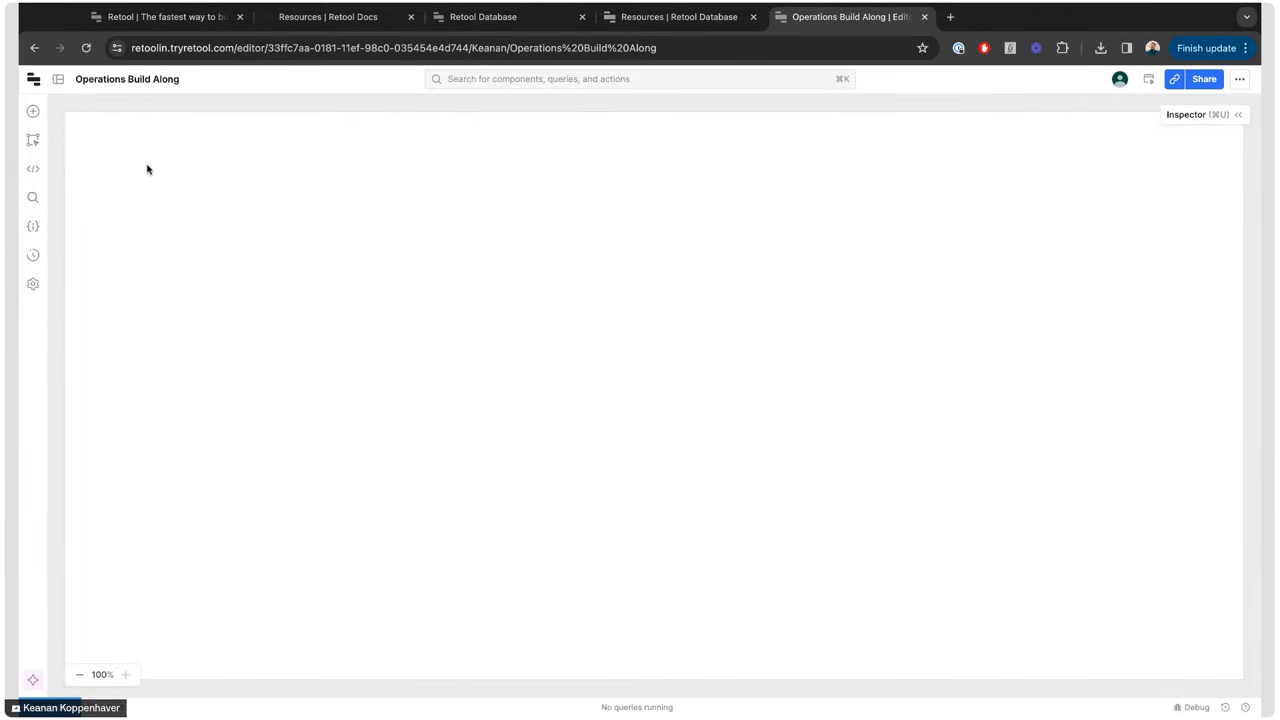
left_click(33, 141)
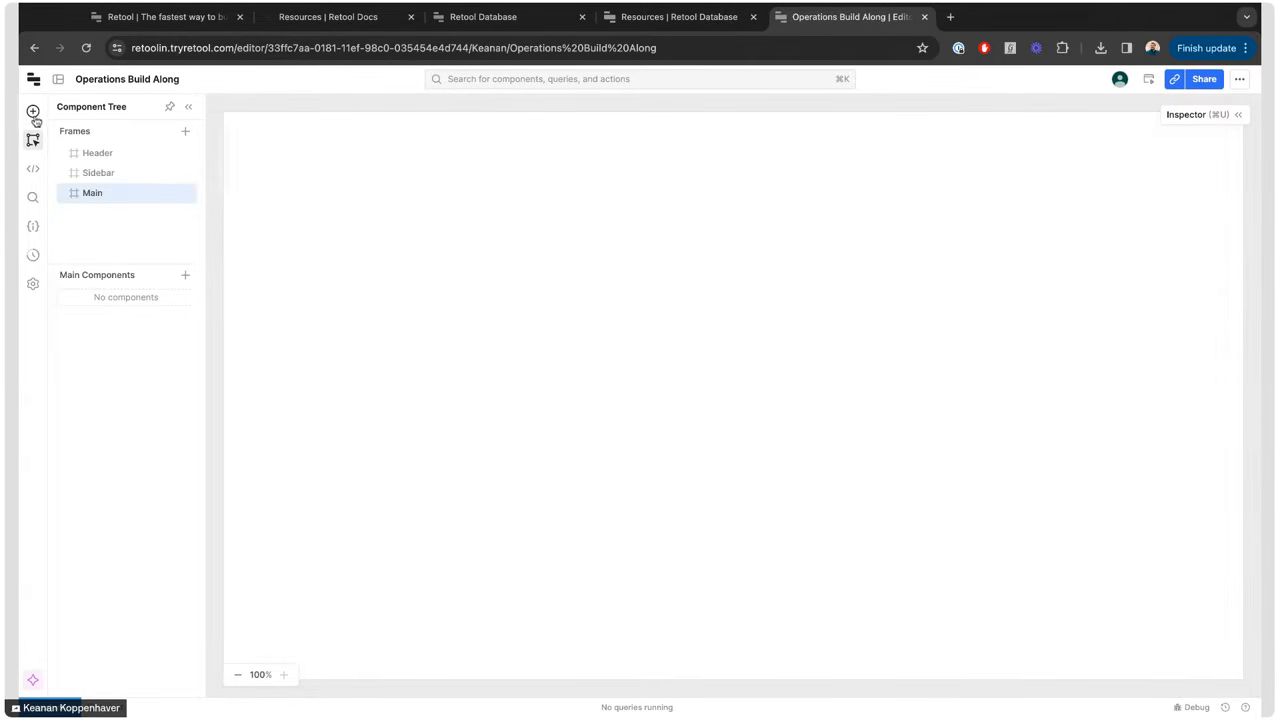
left_click(33, 113)
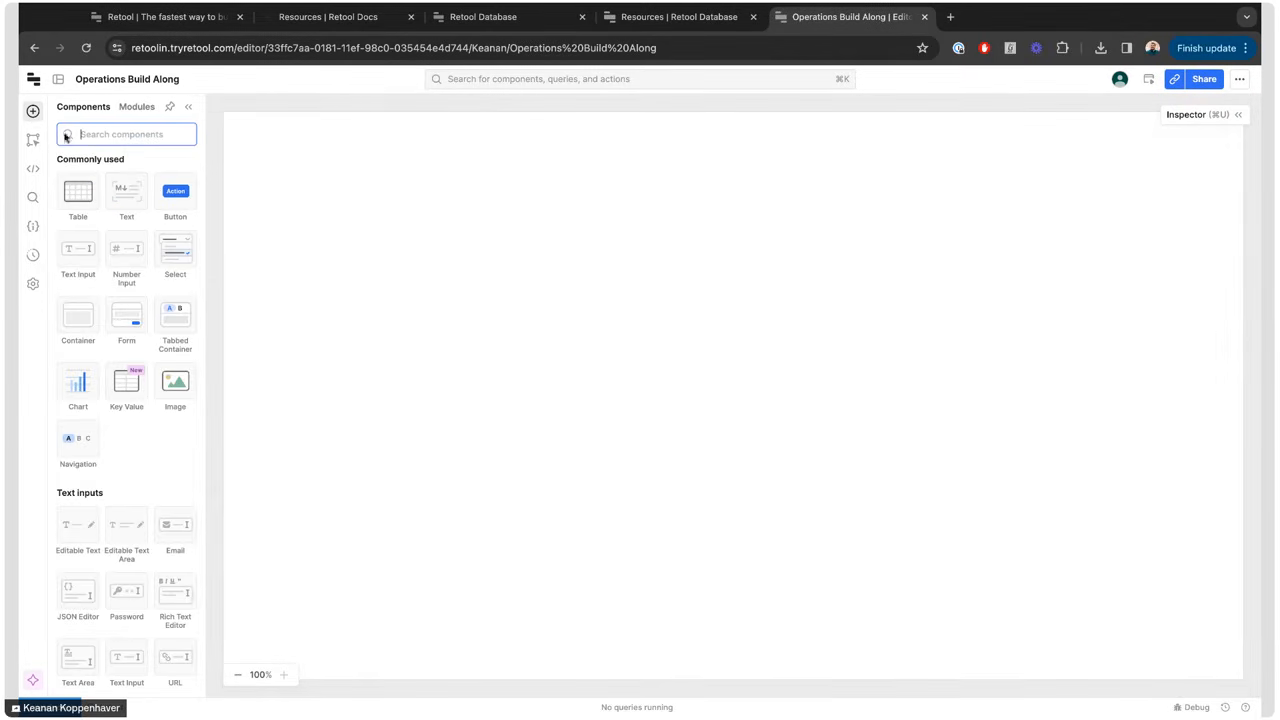
left_click(119, 192)
left_click_drag(119, 192, 350, 126)
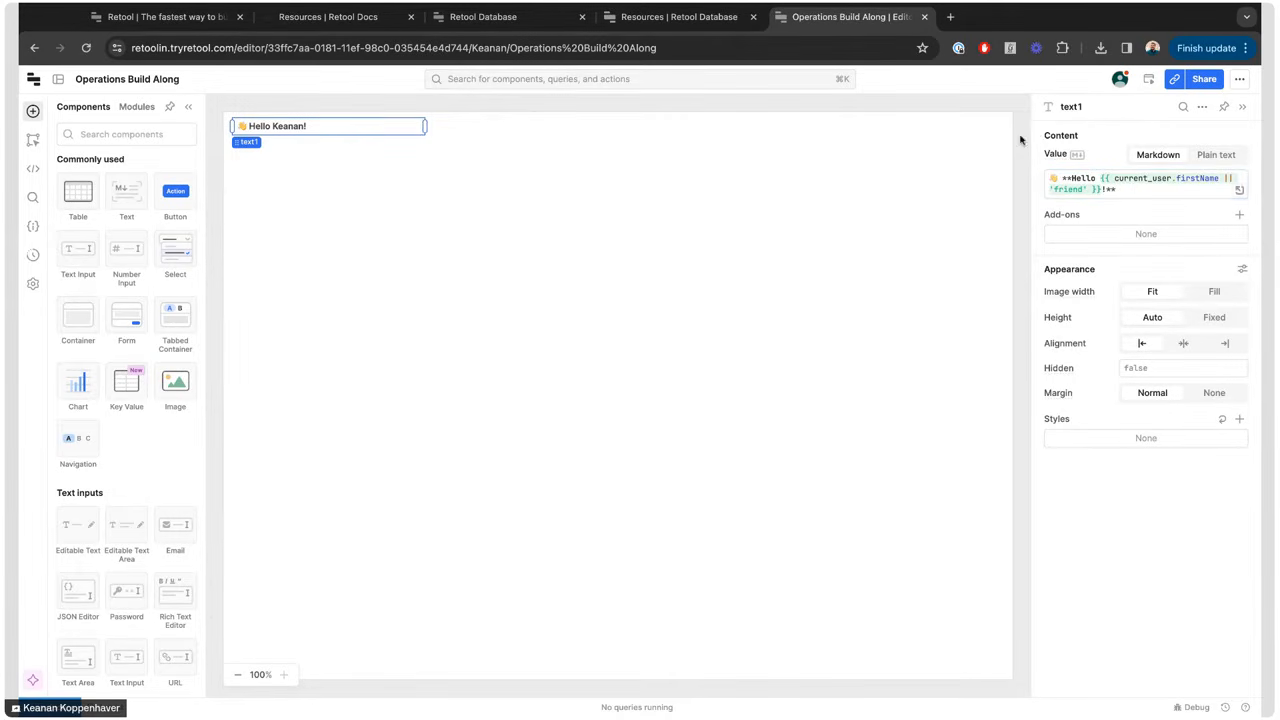
- Replace the text component's value with the Markdown heading "### Sales Dashboard"
left_click(1133, 190)
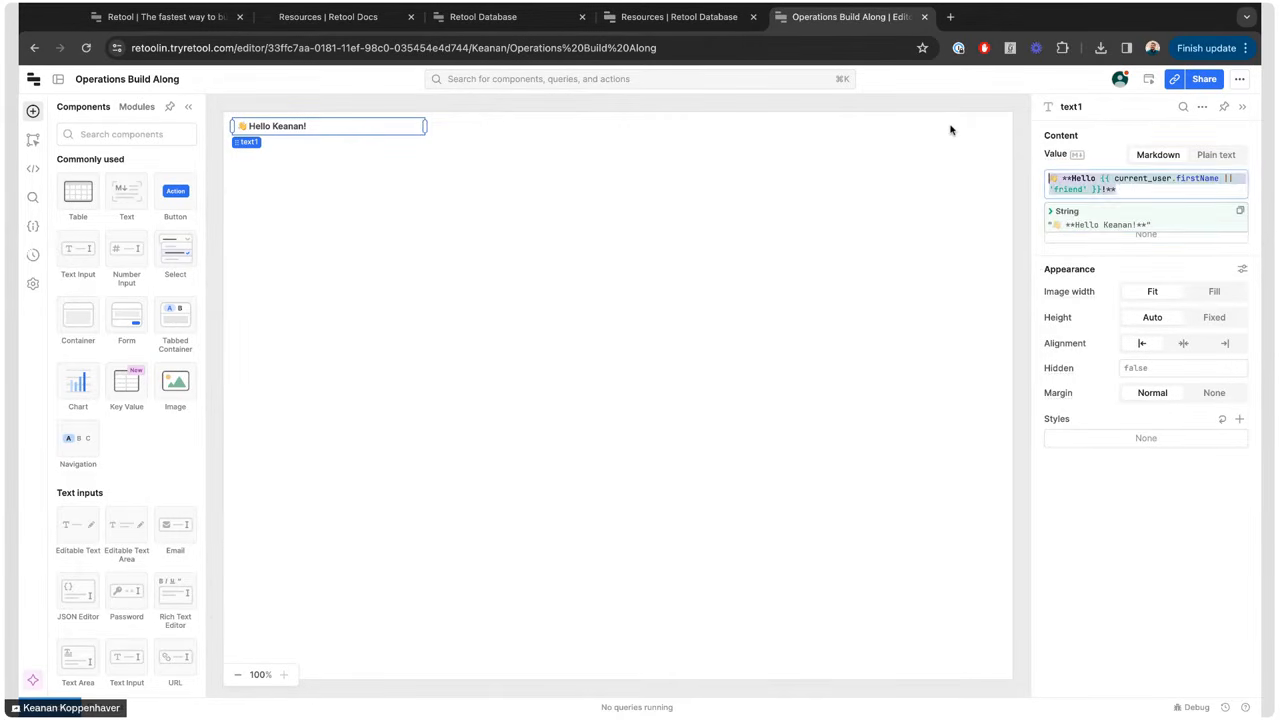
key("ctrl+a")
key("BackSpace")
type("### Sales")
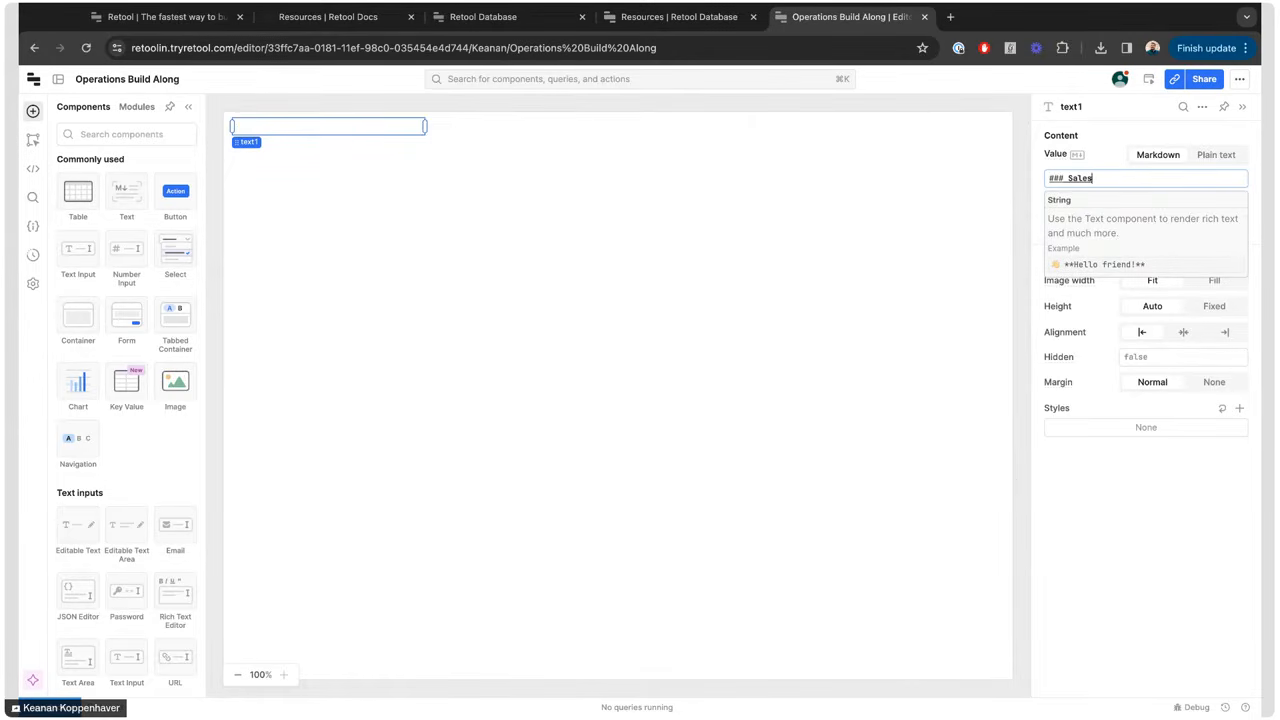
type(" Dashboard")
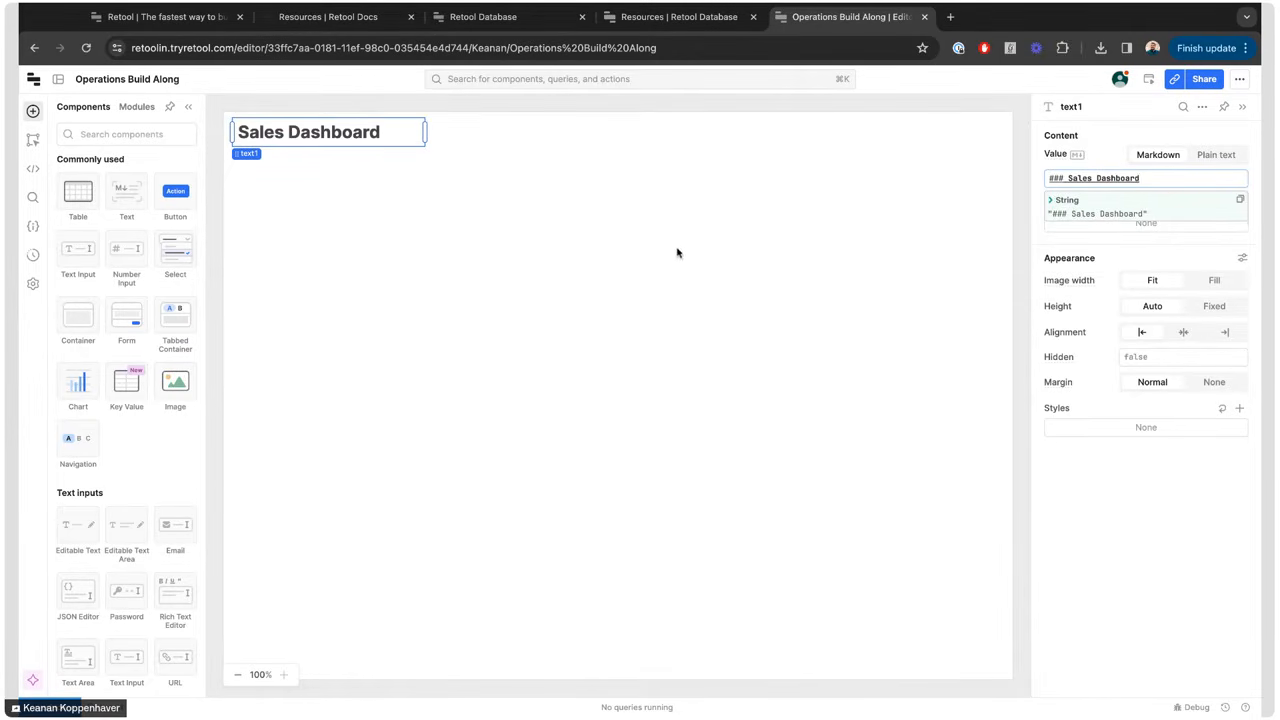
left_click(1050, 177)
left_click(1038, 167)
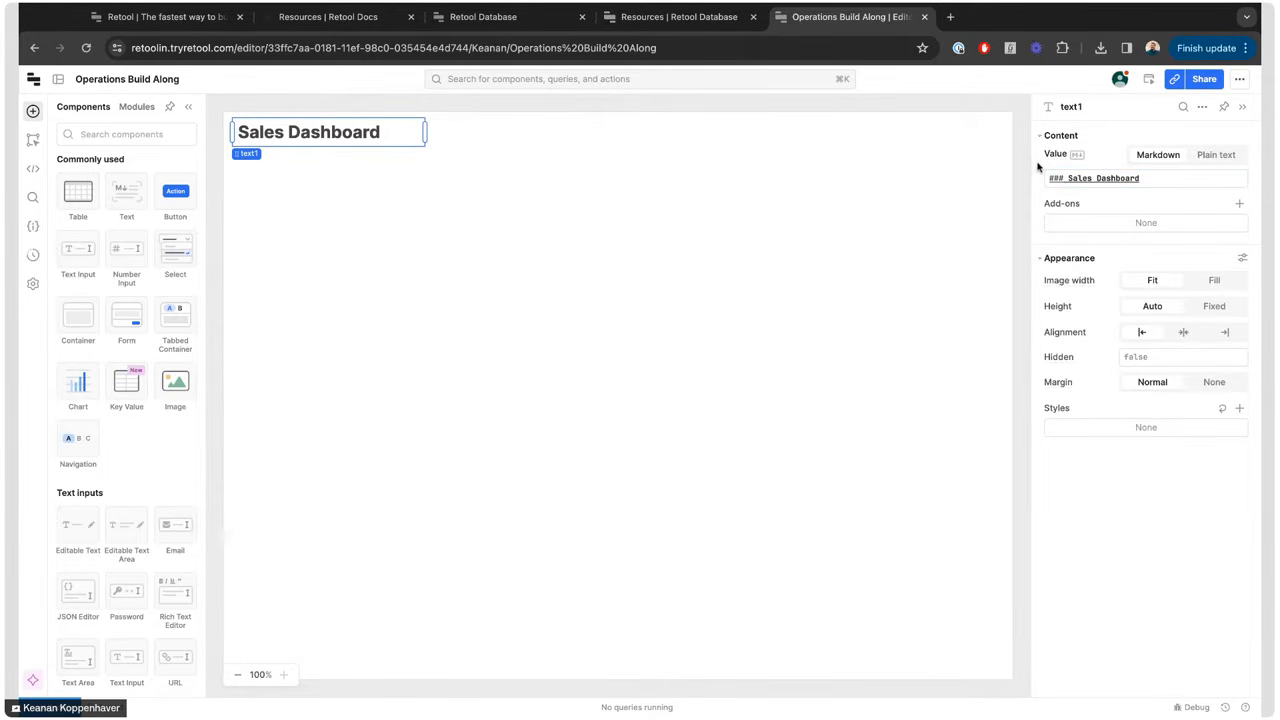
- Add a Table component beneath the Sales Dashboard heading and widen it to the full canvas width
left_click(106, 134)
type("tabl")
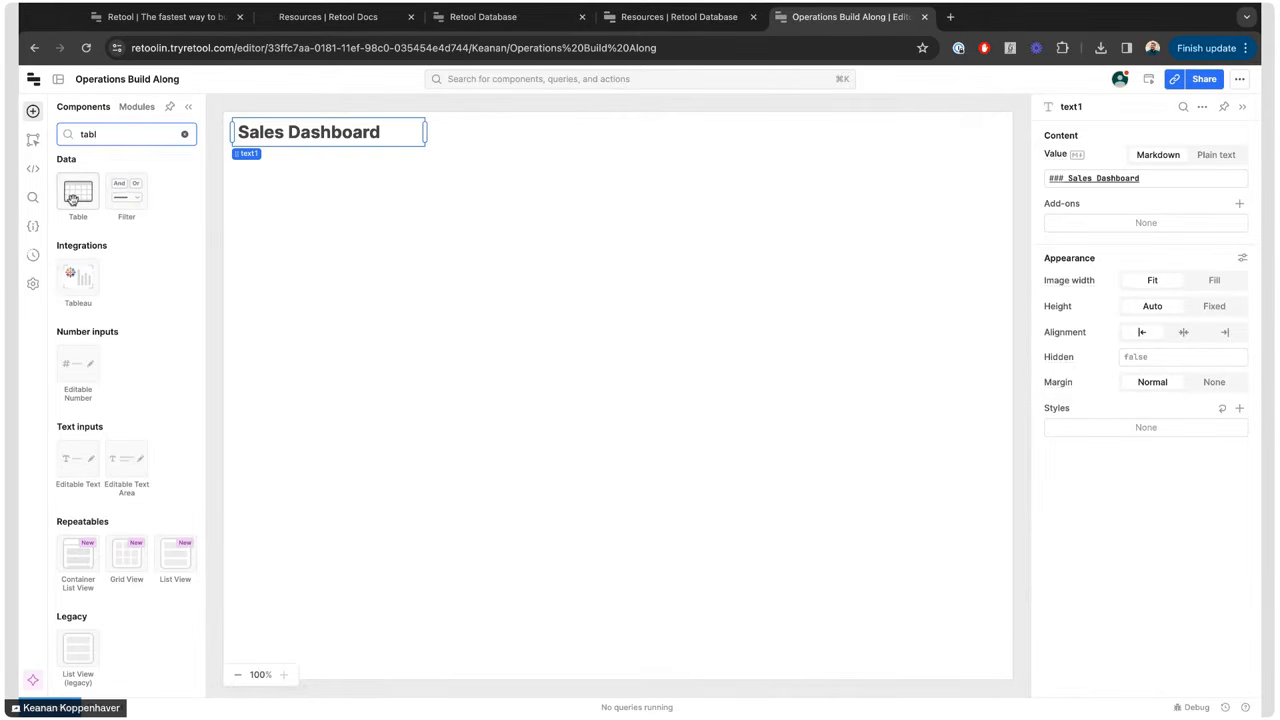
left_click_drag(73, 199, 73, 197)
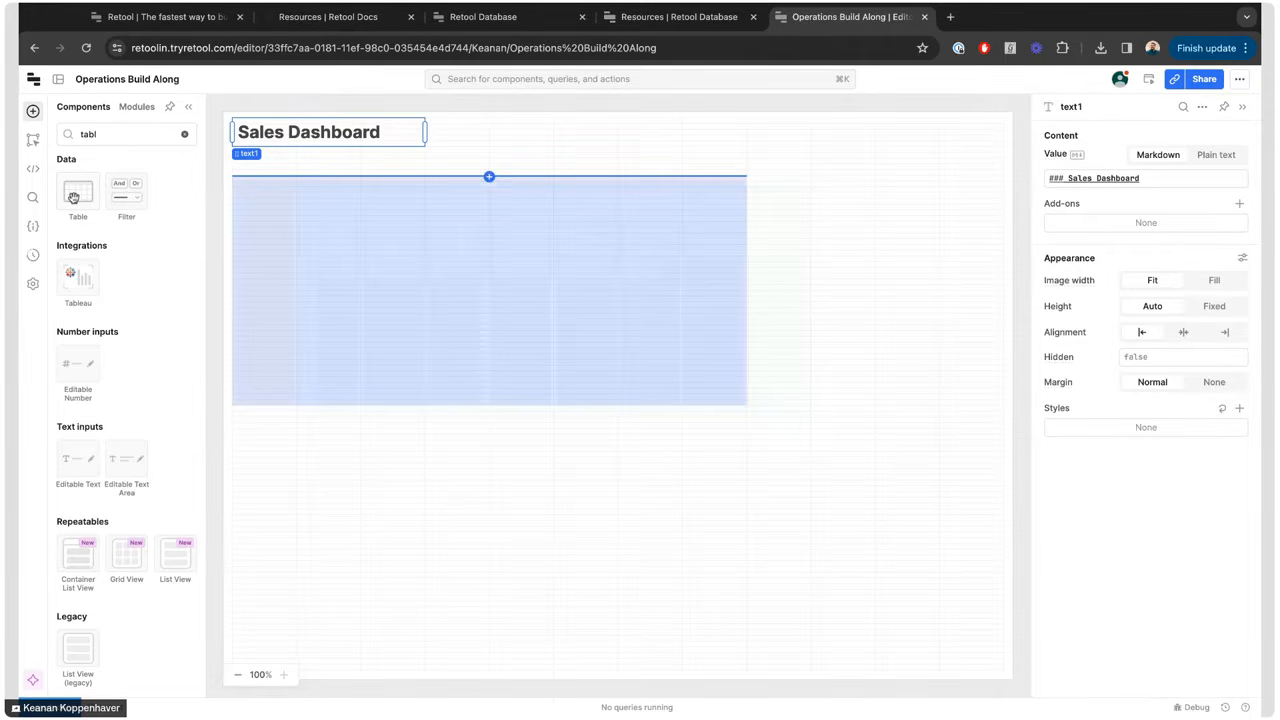
left_click_drag(73, 197, 548, 212)
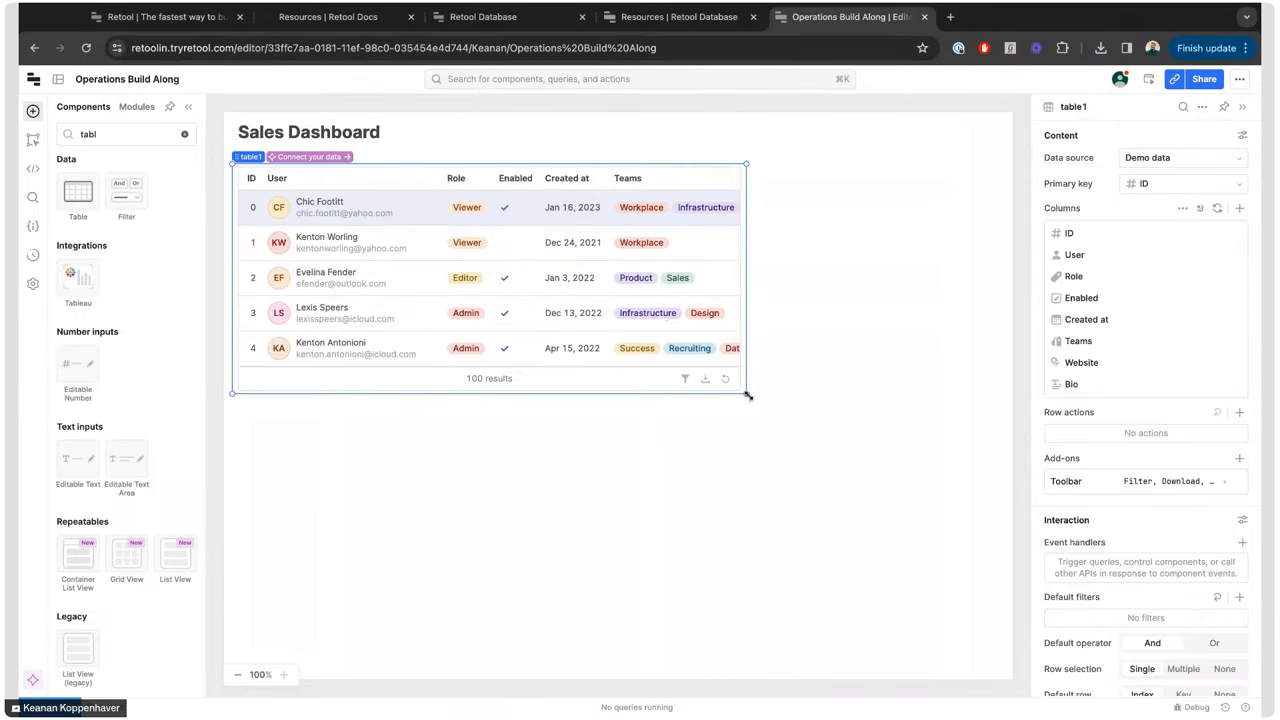
left_click_drag(747, 396, 1003, 394)
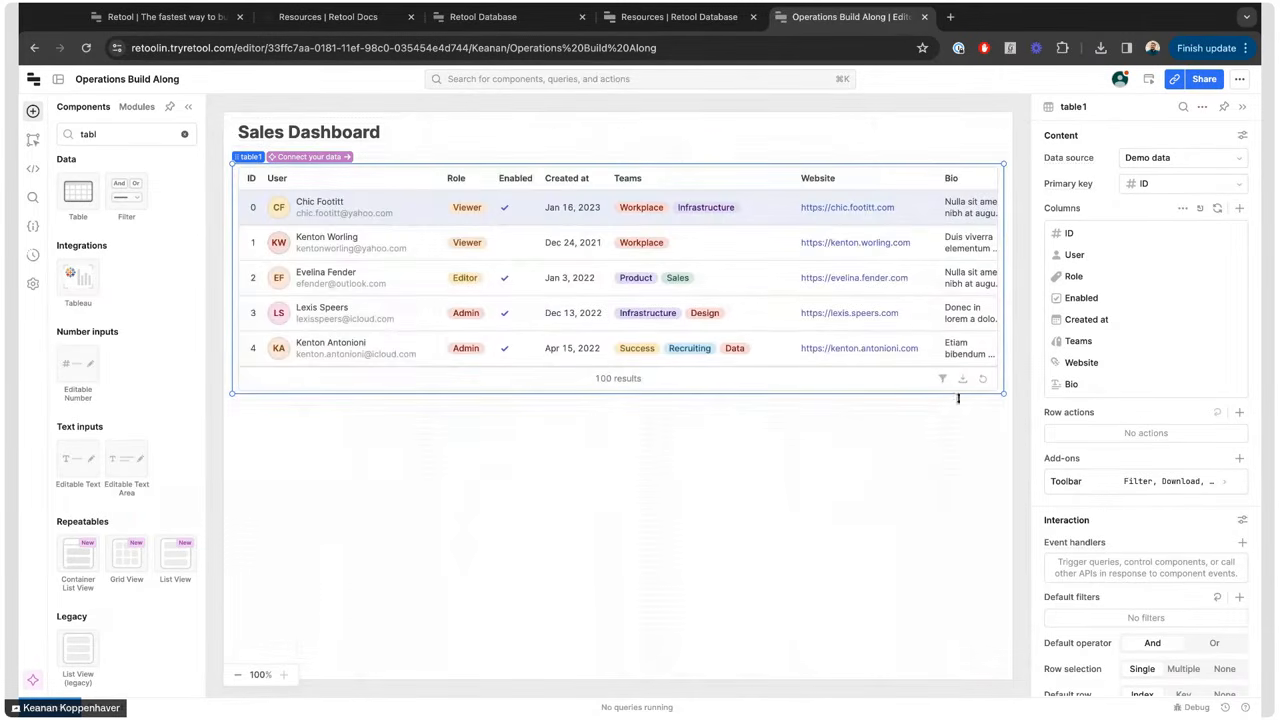
- Connect the table to a new query that uses the Retool Database resource, leaving the AI prompt empty
left_click(304, 160)
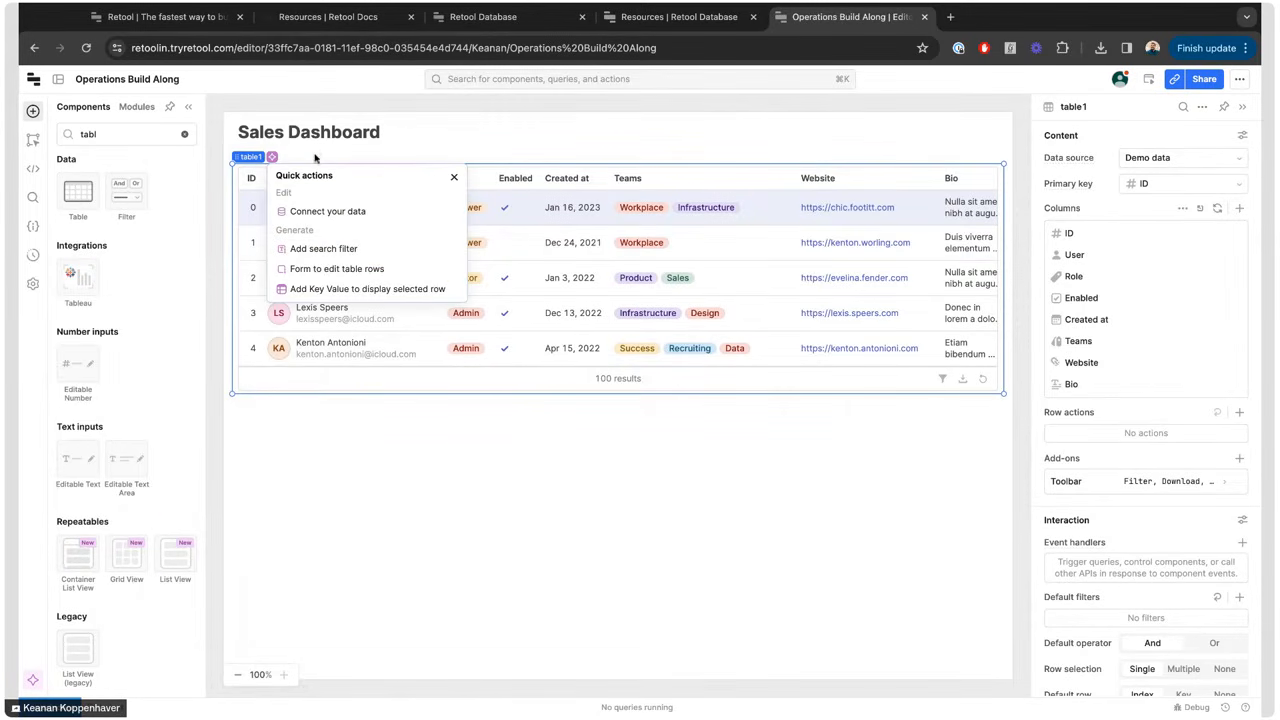
left_click(318, 211)
left_click(328, 251)
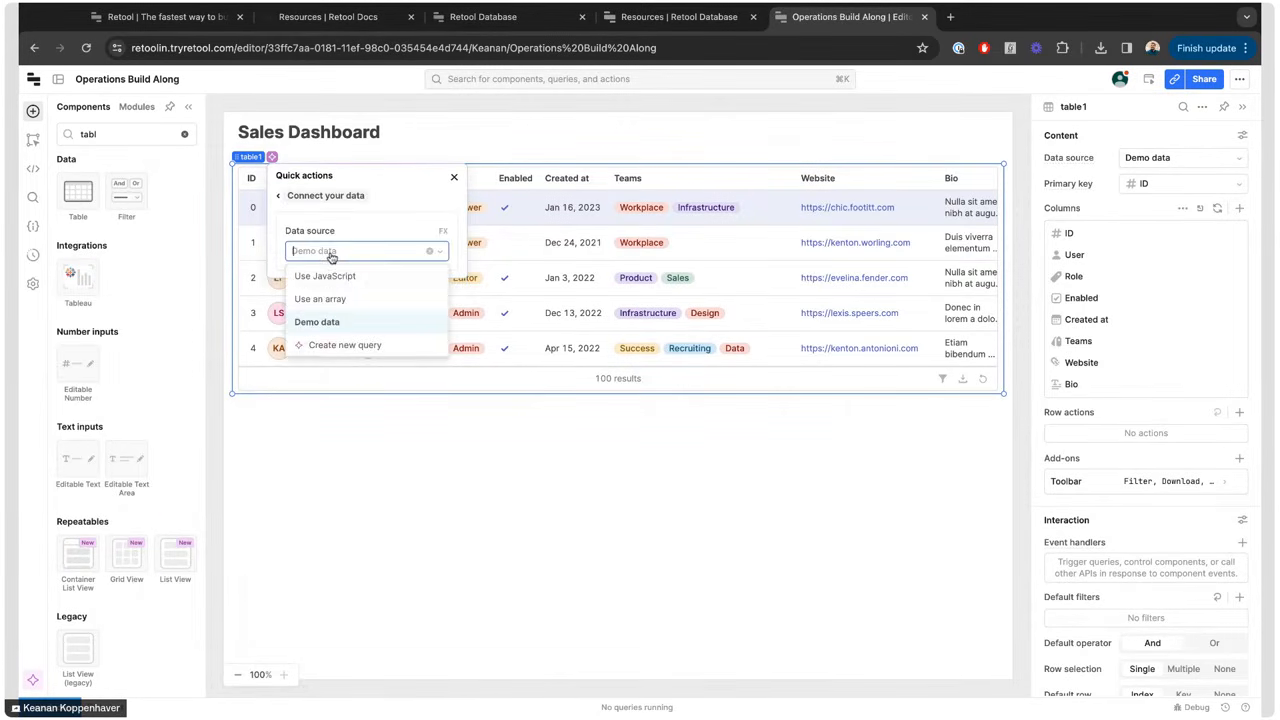
left_click(357, 345)
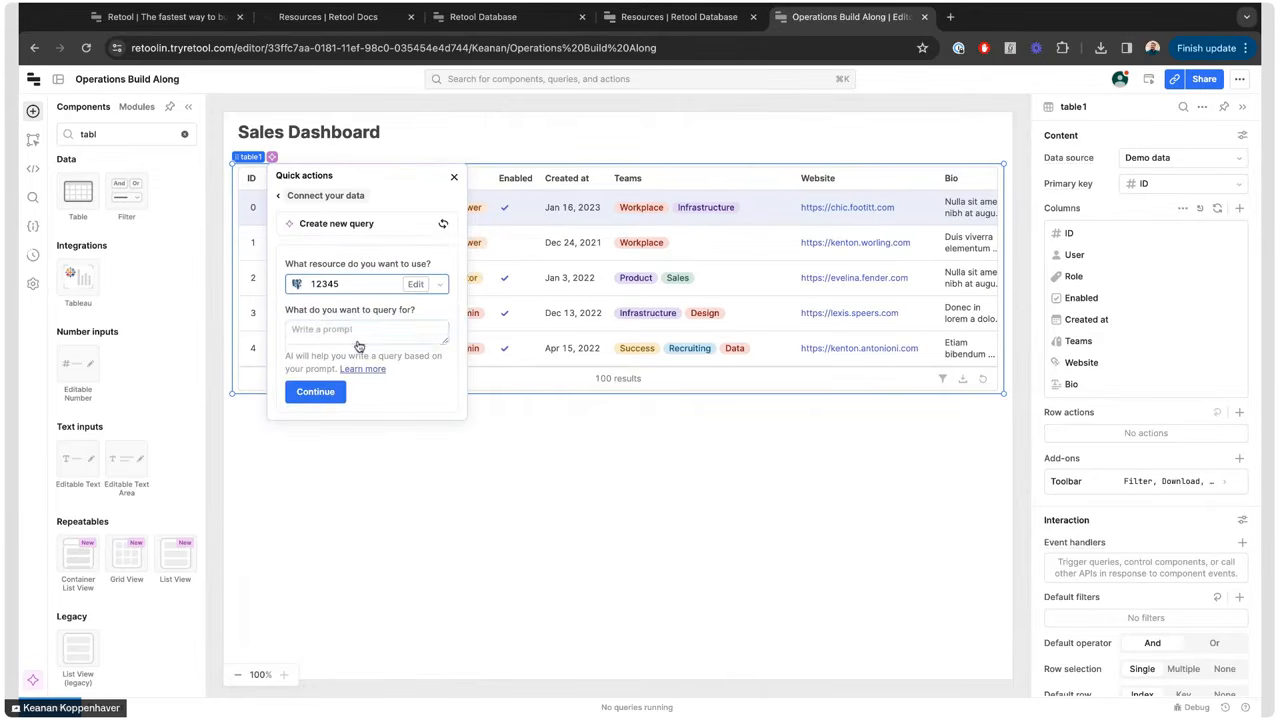
left_click(348, 284)
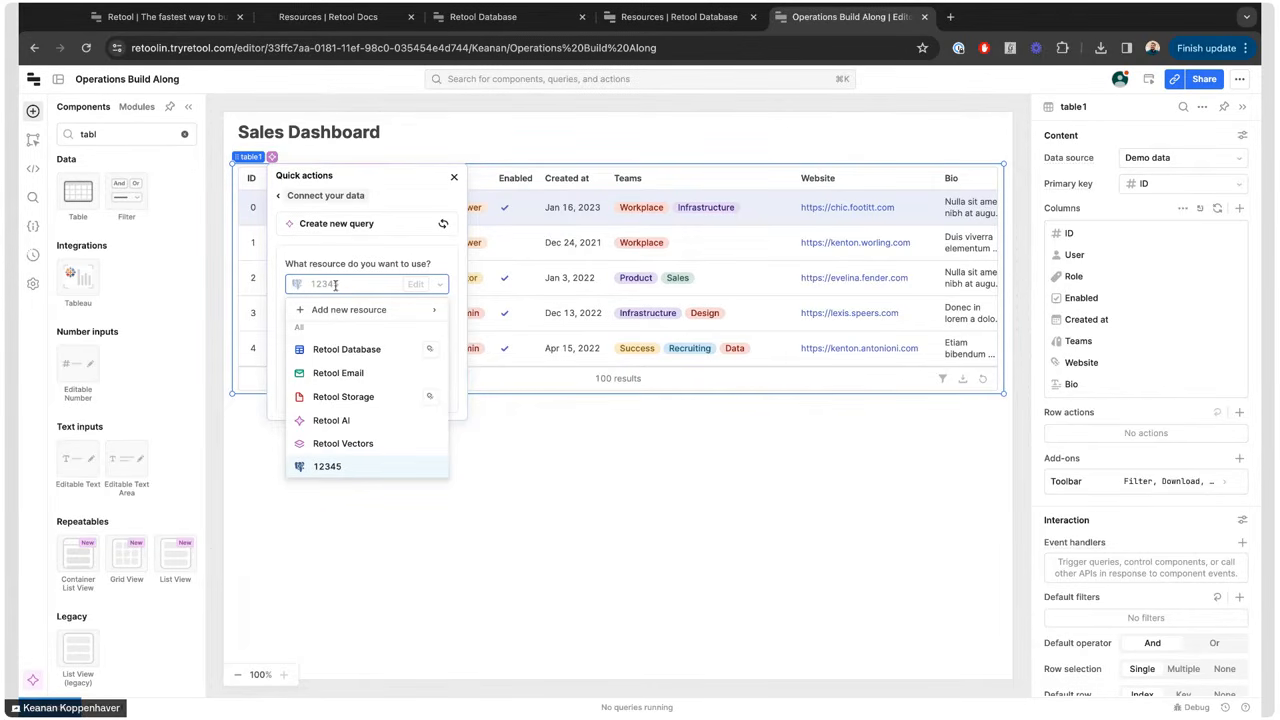
type("retool")
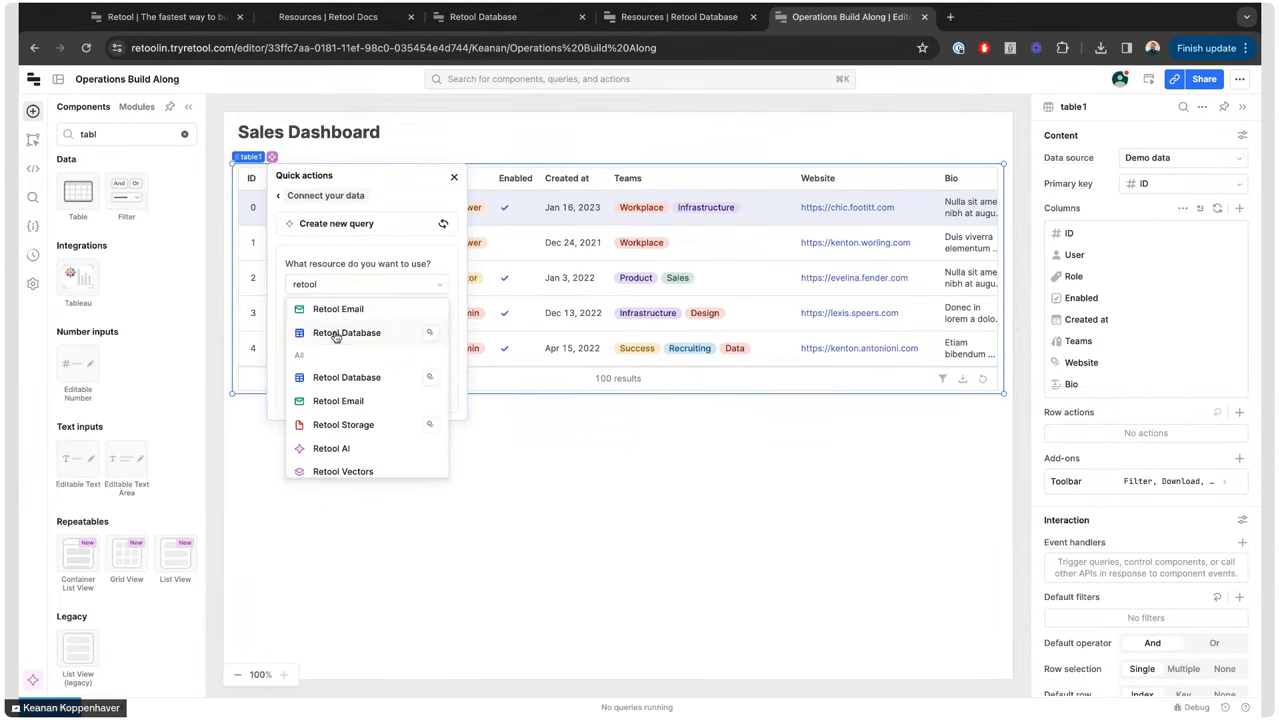
left_click(330, 332)
left_click(323, 332)
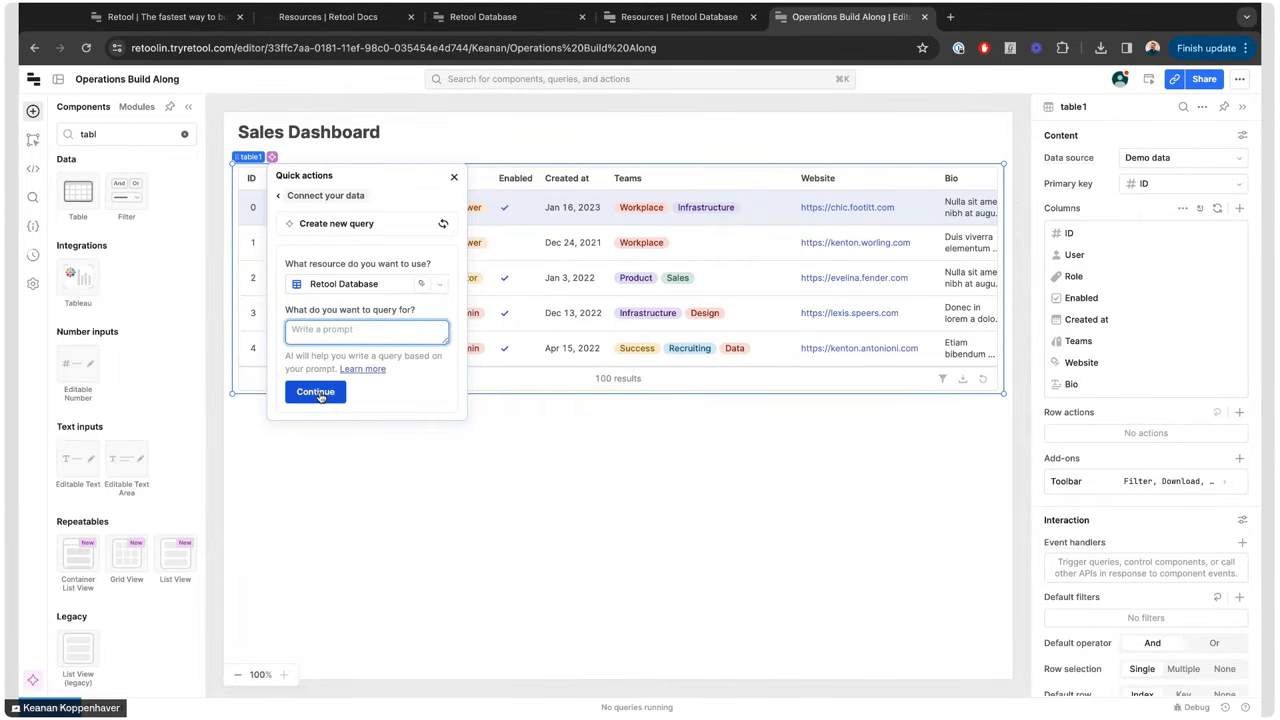
left_click(321, 393)
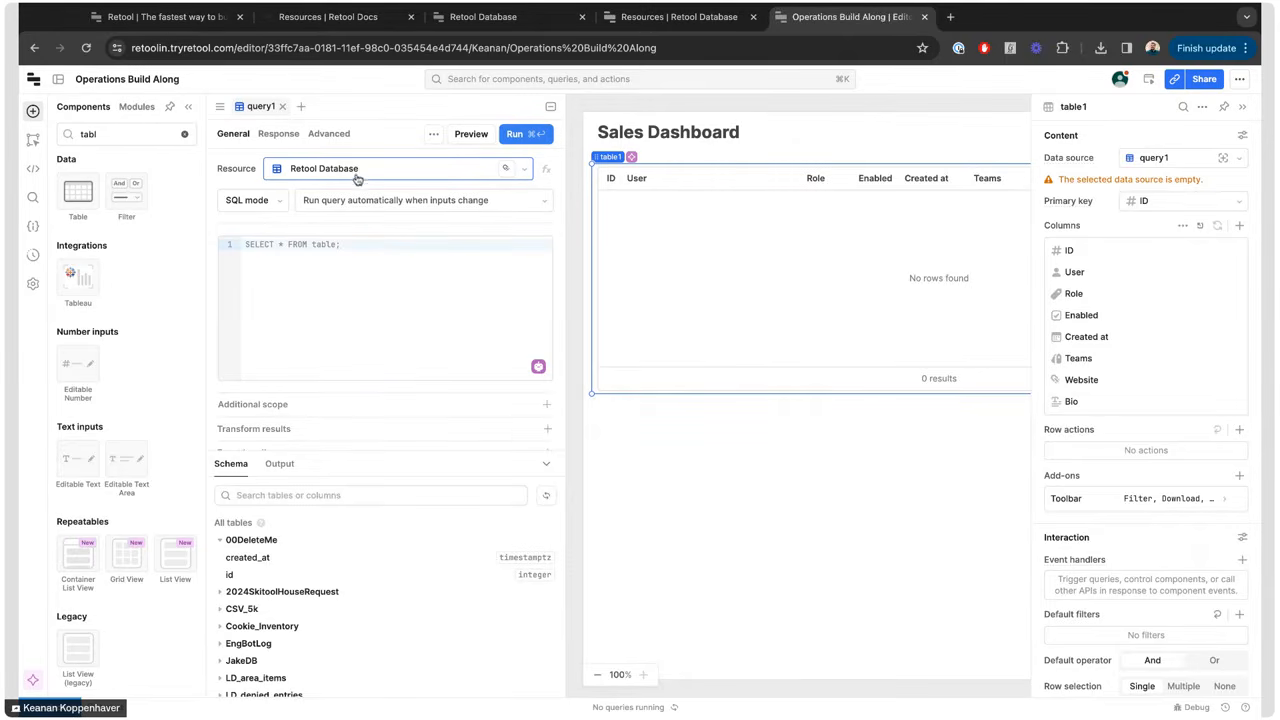
- Replace the query's SQL with "SELECT * FROM ba_sales;", checking the table name in Retool Database, and save and run it
left_click(323, 271)
key("ctrl+a")
type("S")
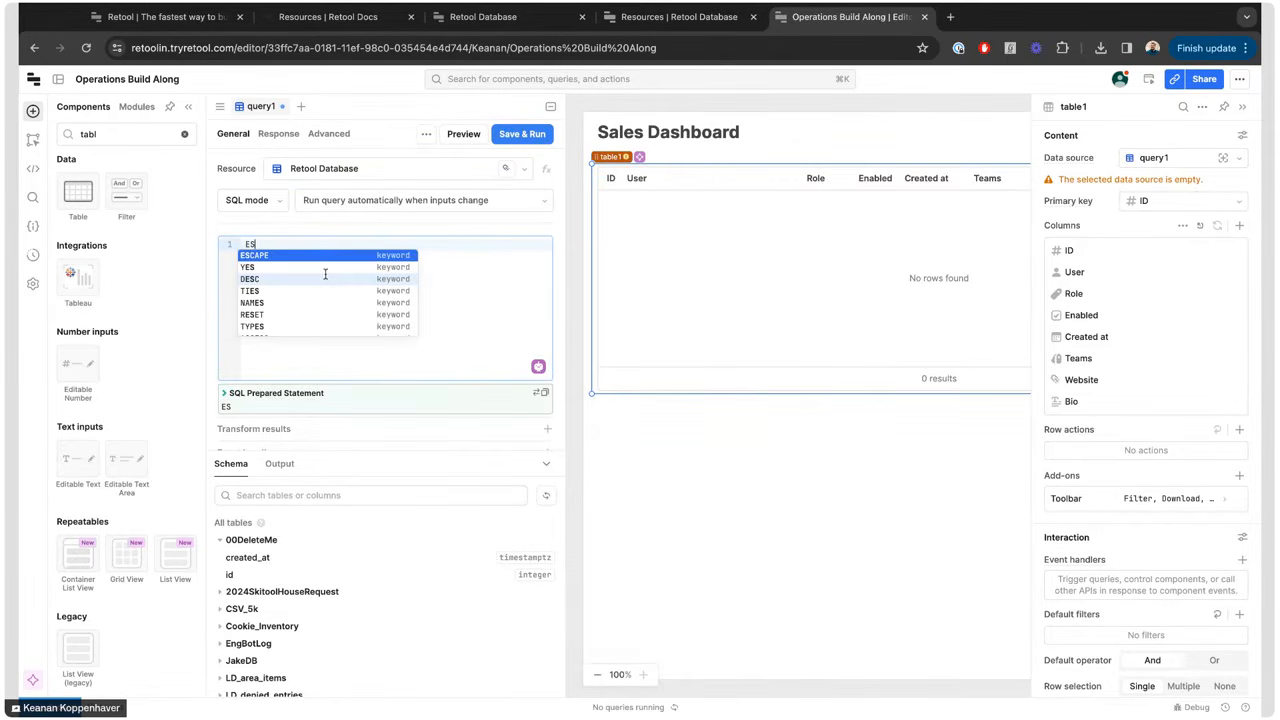
type("ELECT * ")
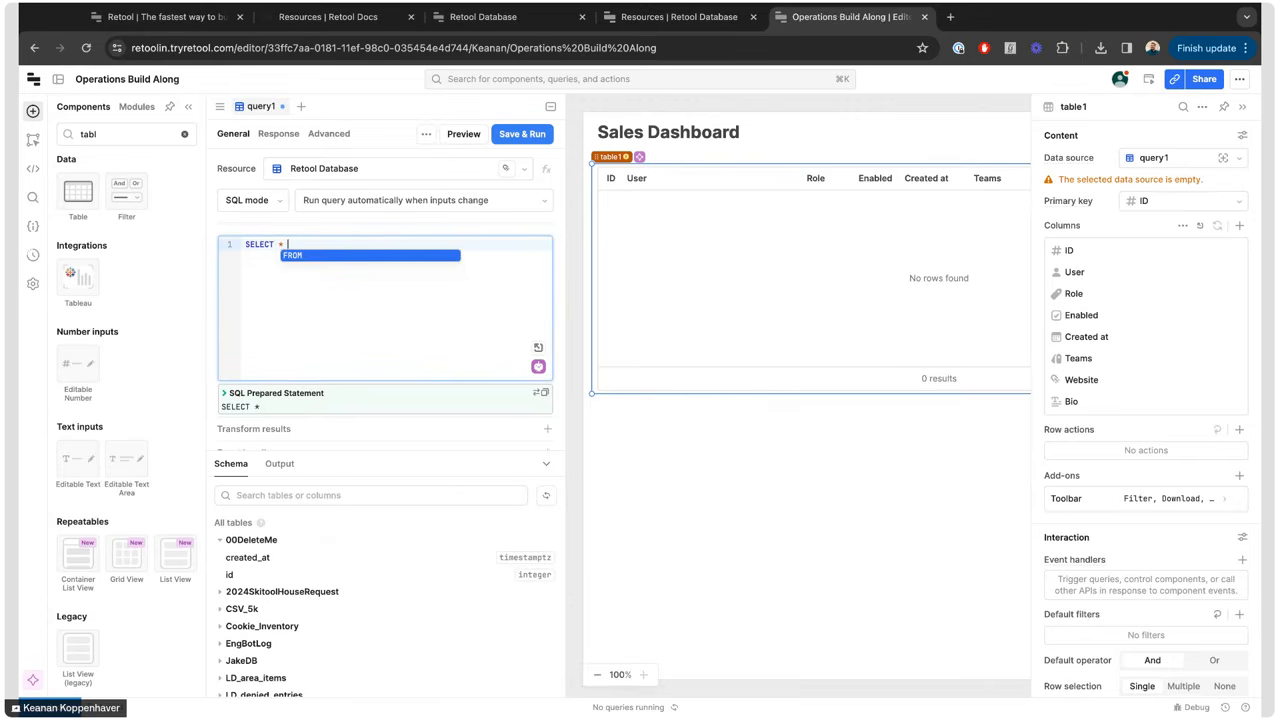
type("FROM")
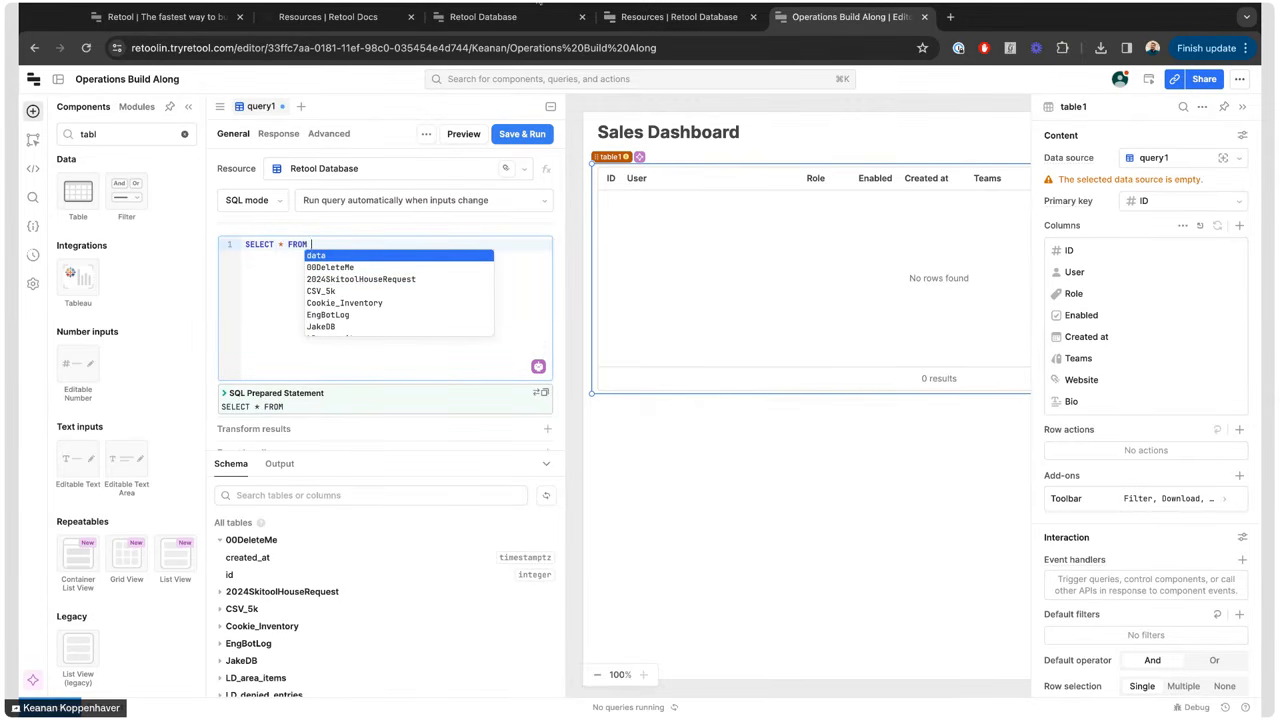
left_click(660, 17)
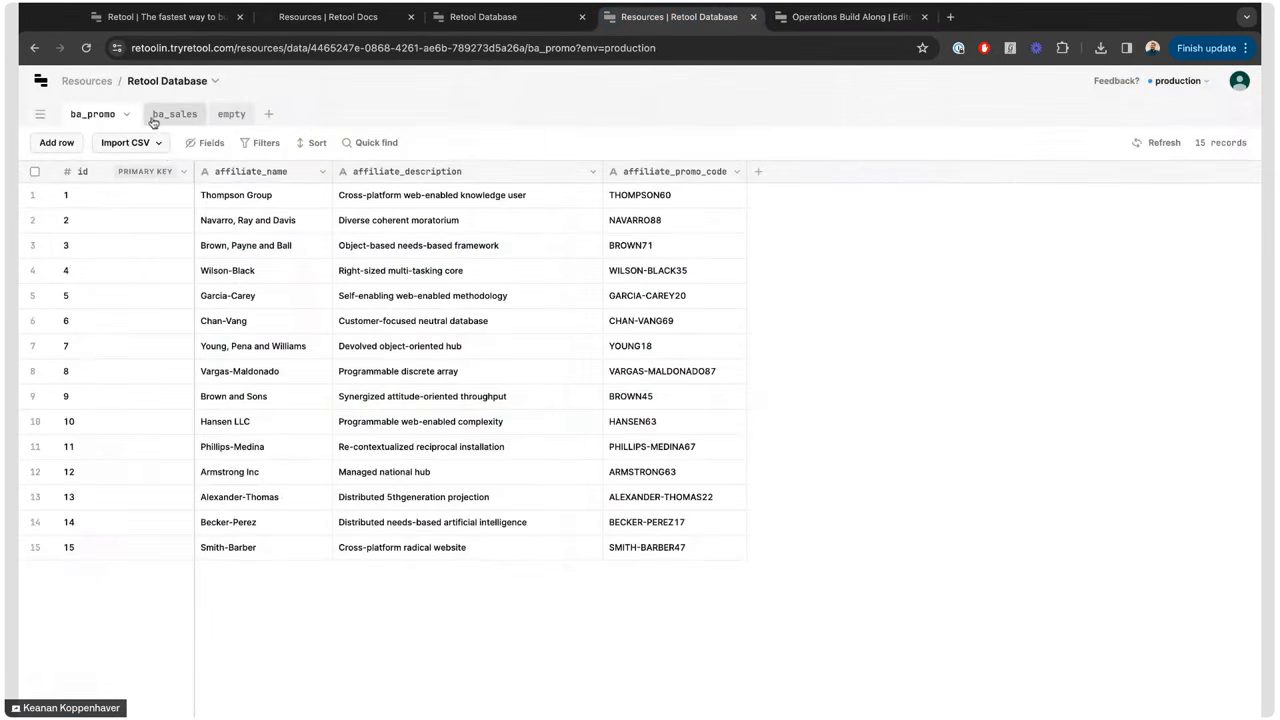
left_click(832, 17)
left_click(409, 242)
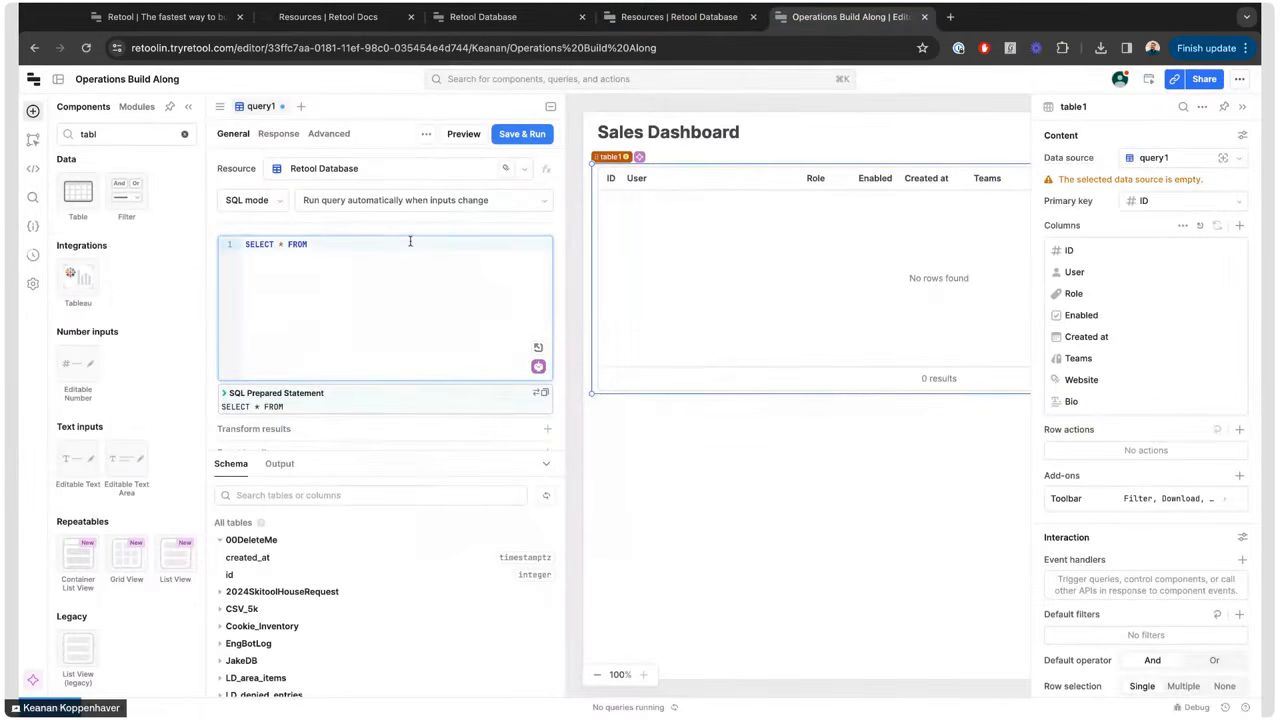
type("ba_sales;")
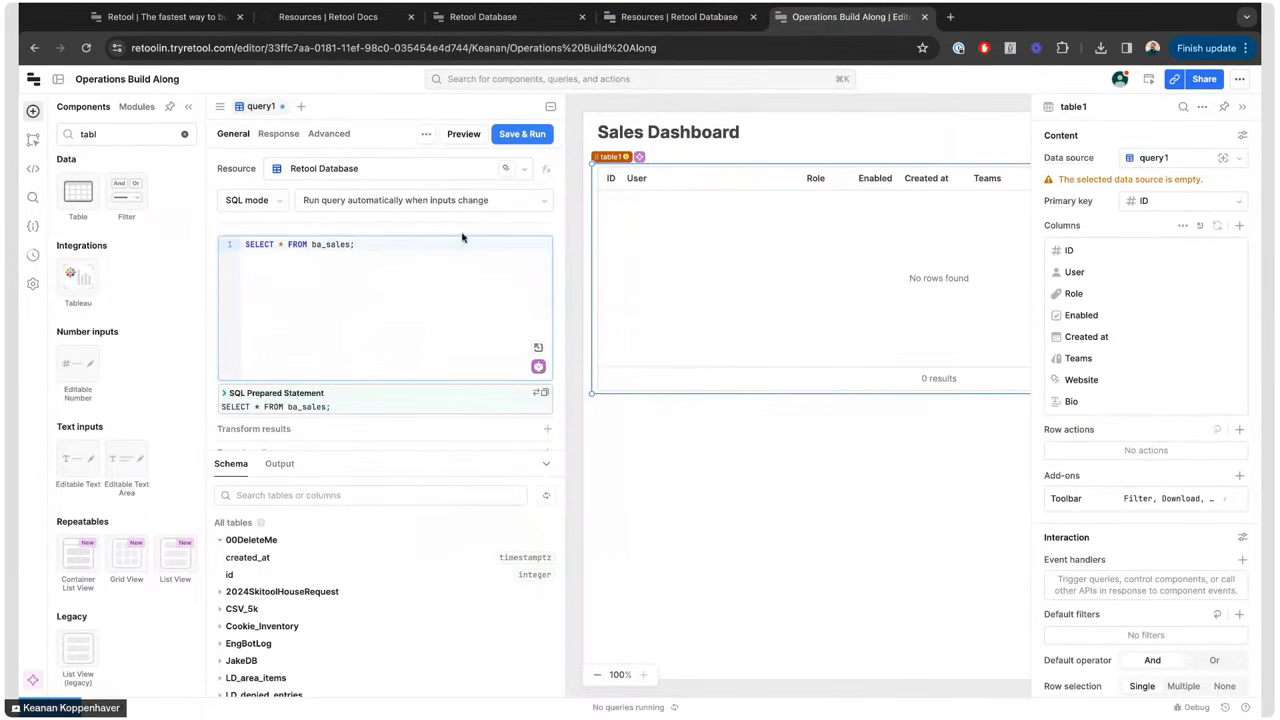
left_click(514, 135)
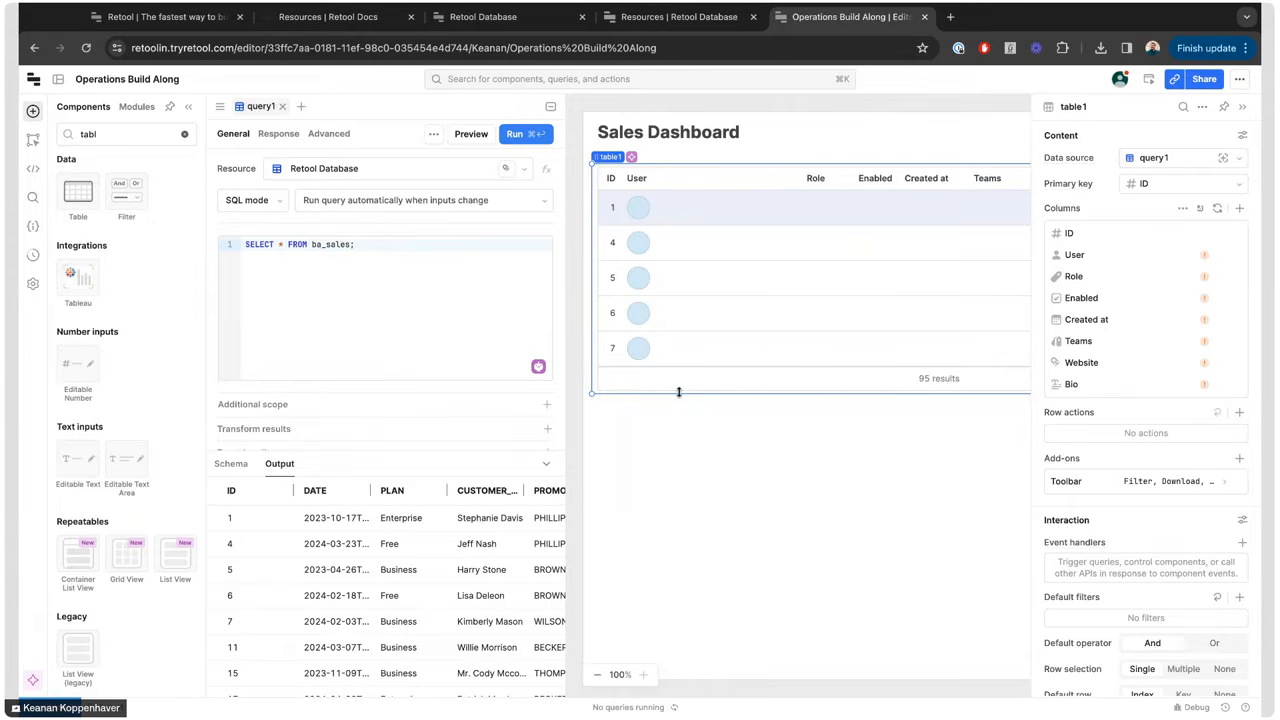
- Regenerate the table's columns from the query1 data and collapse the query editor
scroll(800, 300, "right", 3)
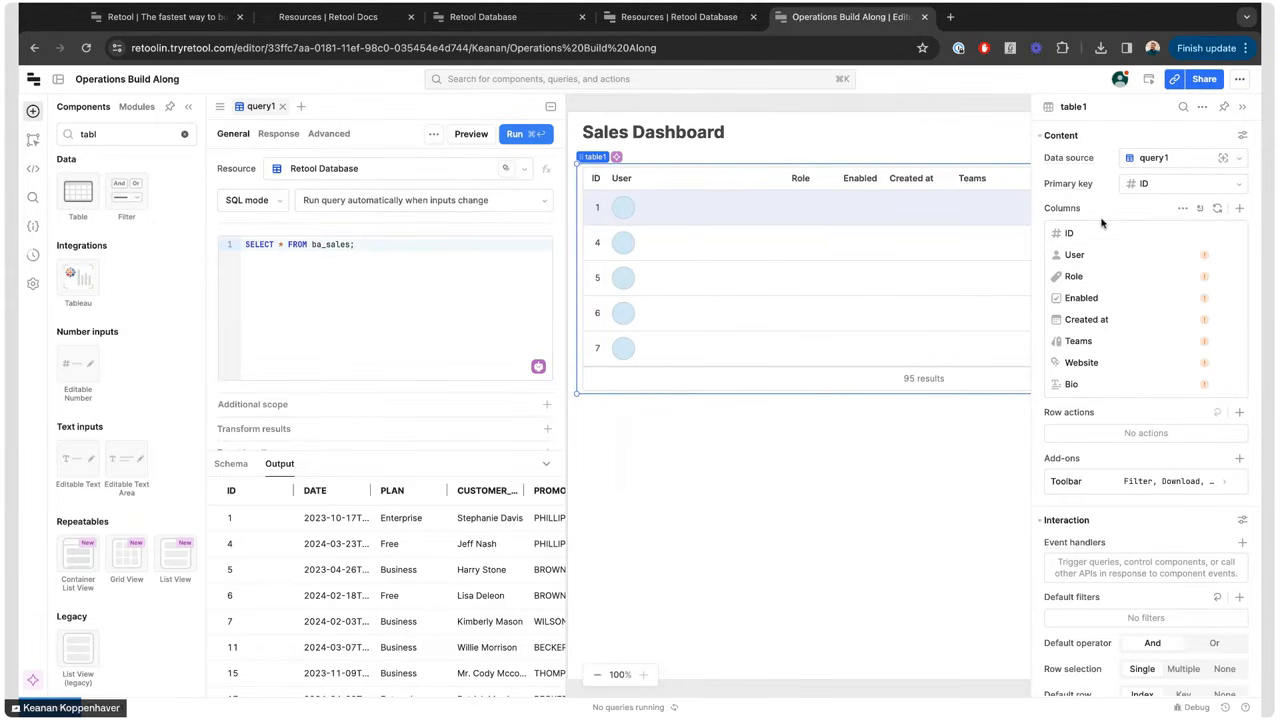
scroll(723, 294, "right", 3)
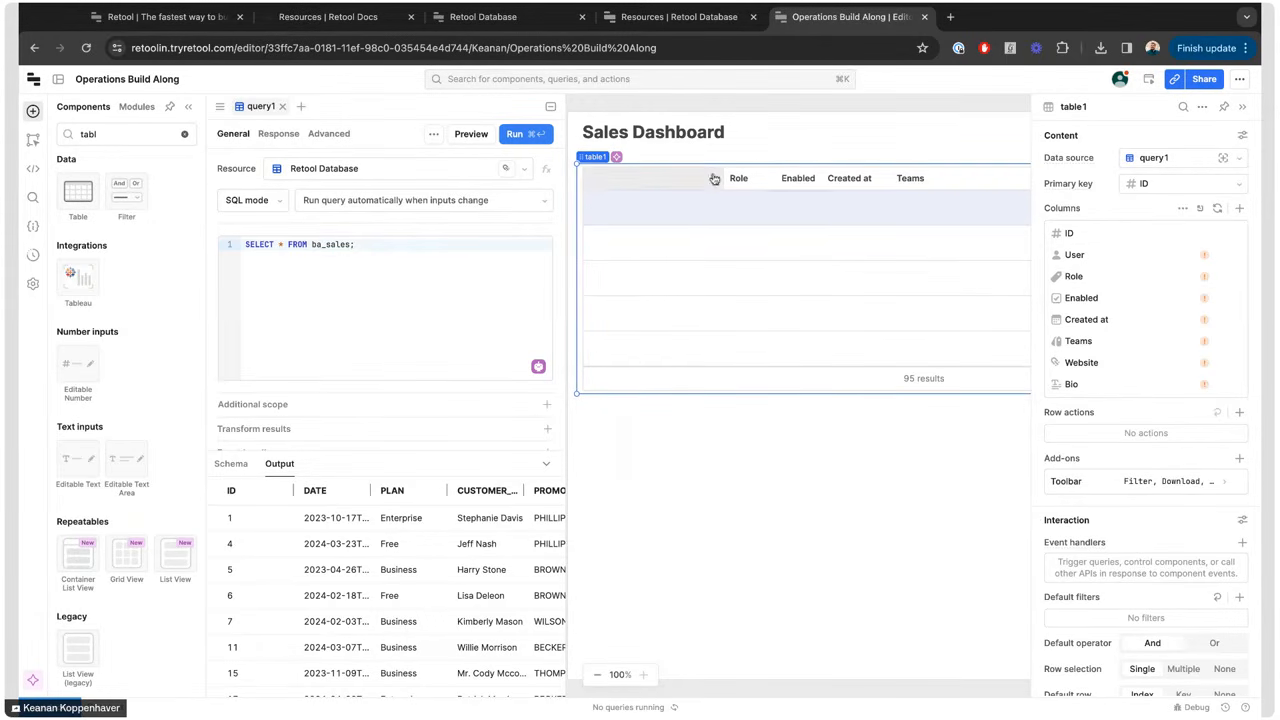
left_click(1216, 208)
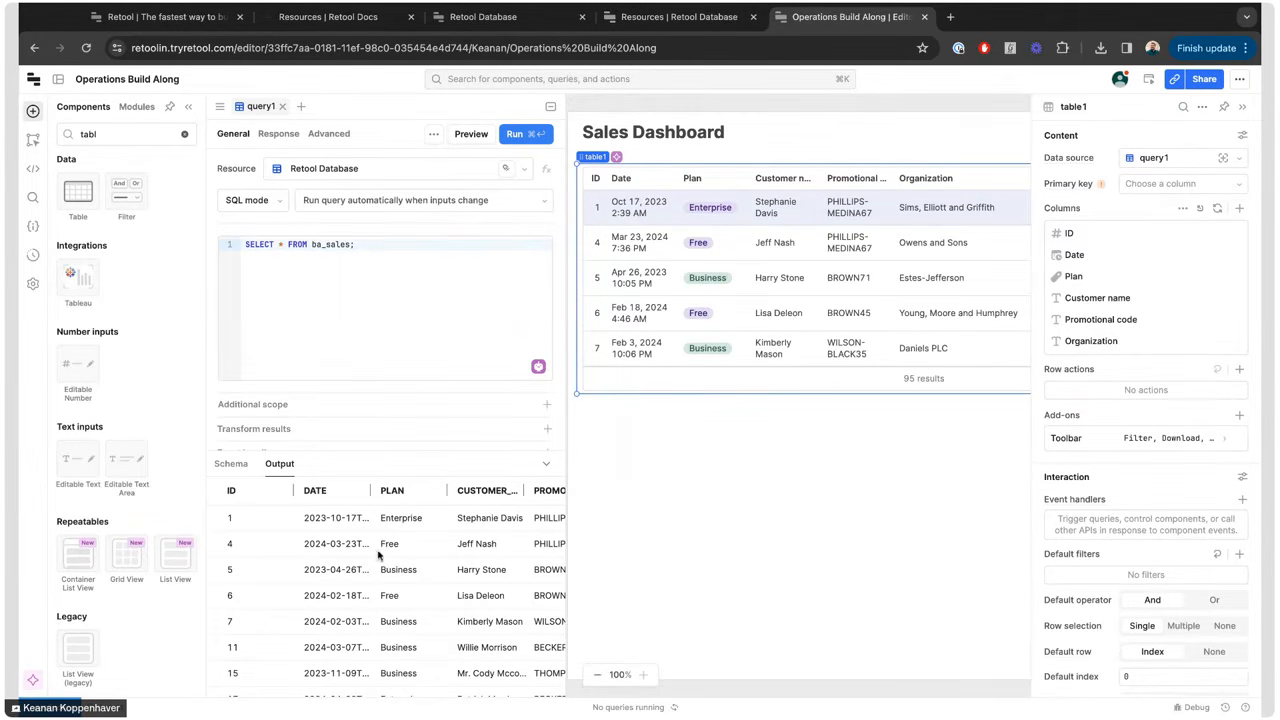
left_click(550, 106)
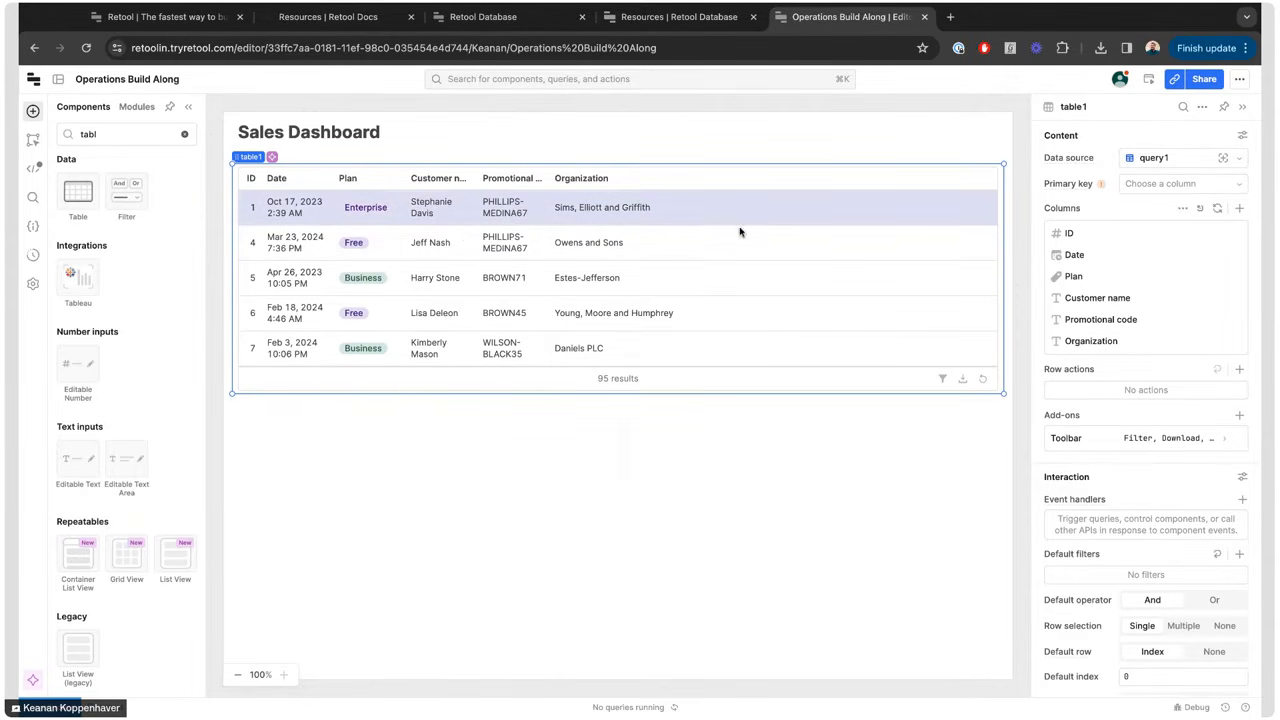
- Hide the table's ID column by setting its Hidden property to true, and return to the table's settings
left_click(1098, 235)
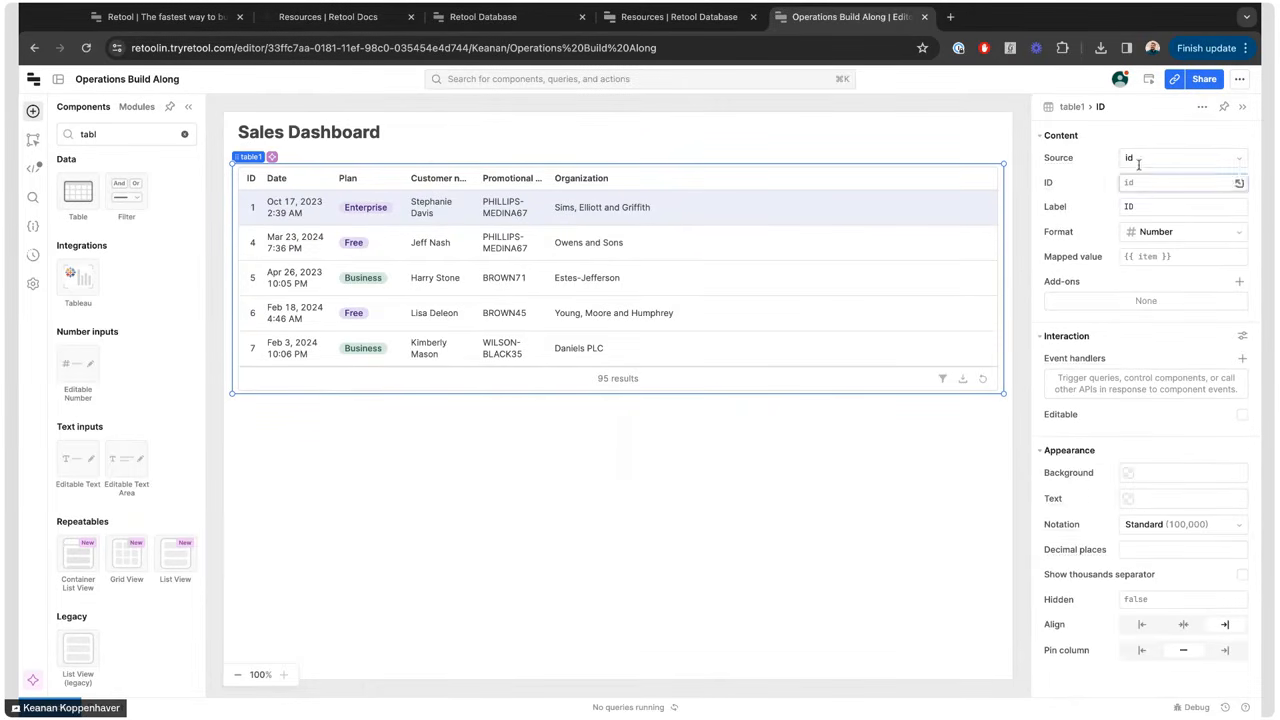
double_click(1131, 598)
type("true")
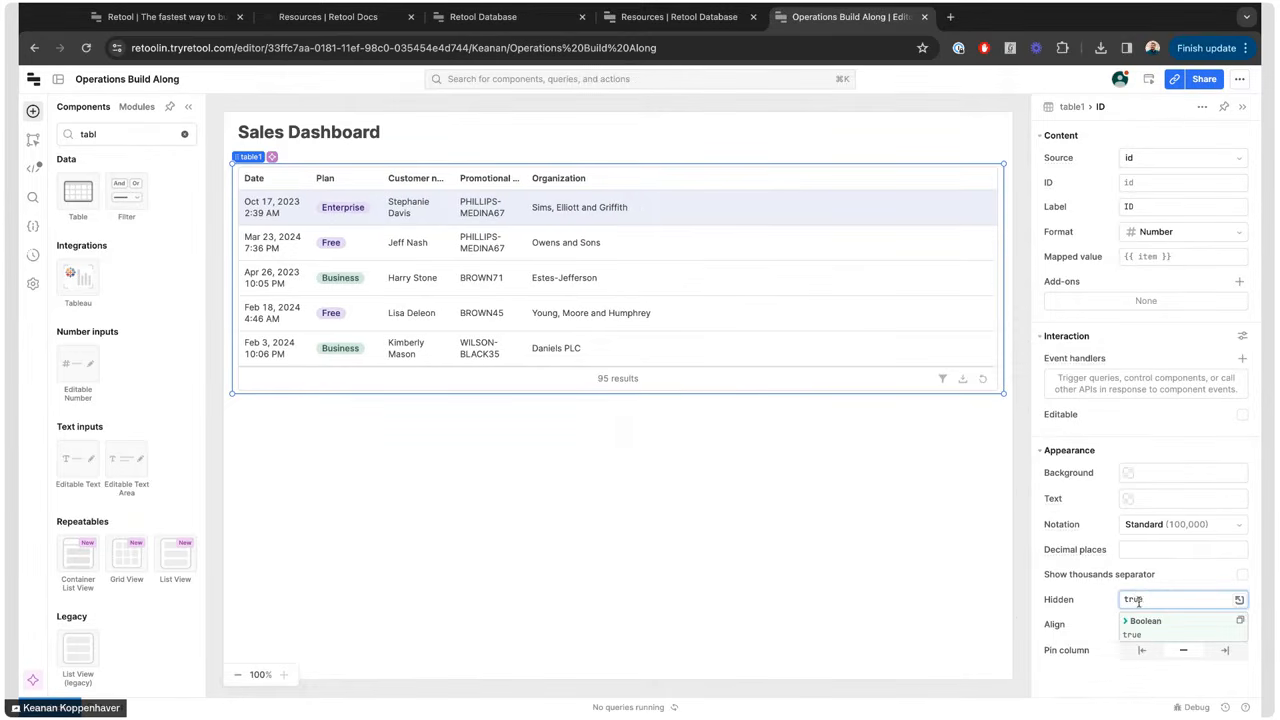
left_click(1090, 603)
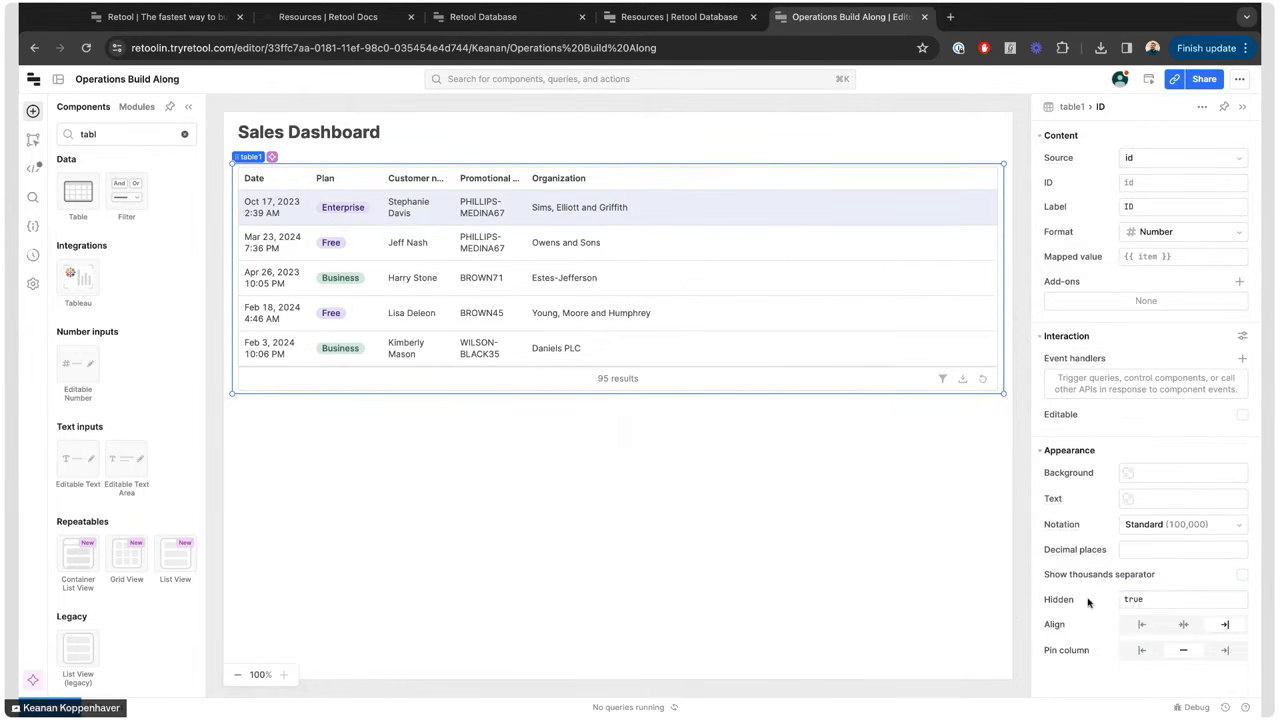
left_click(1072, 106)
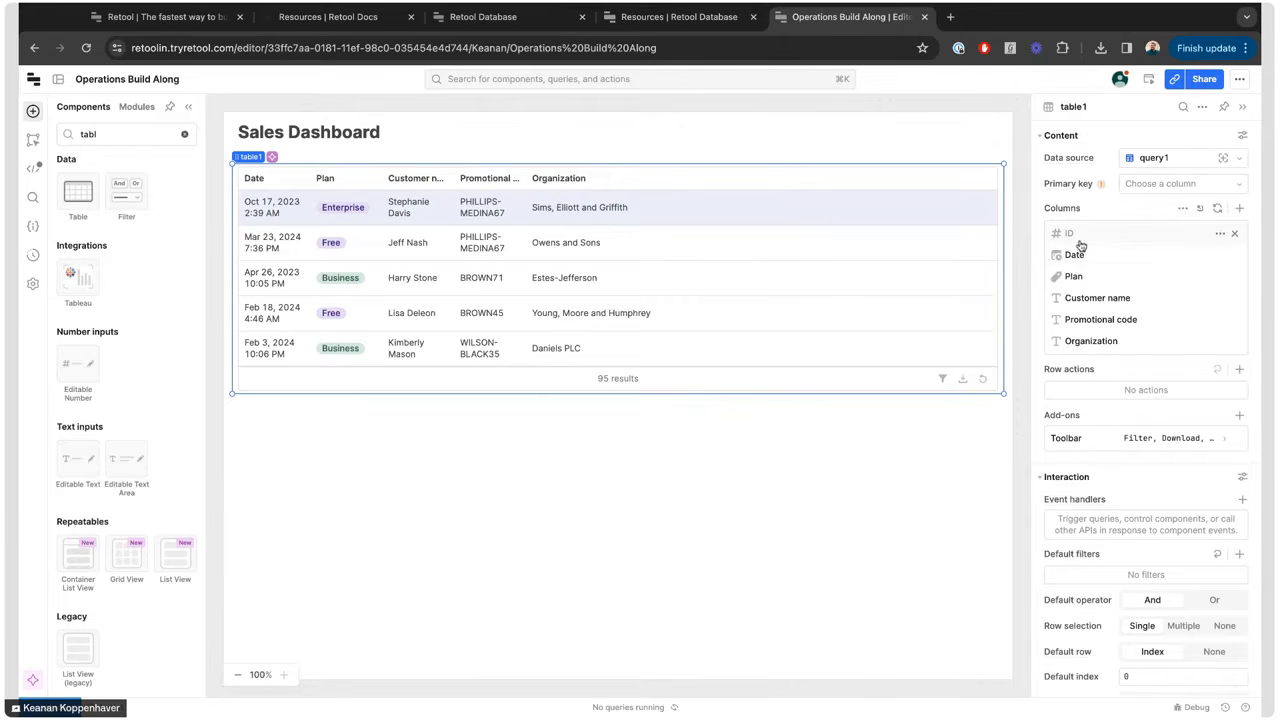
- Move the Plan column ahead of the Date column in the table
left_click(1083, 276)
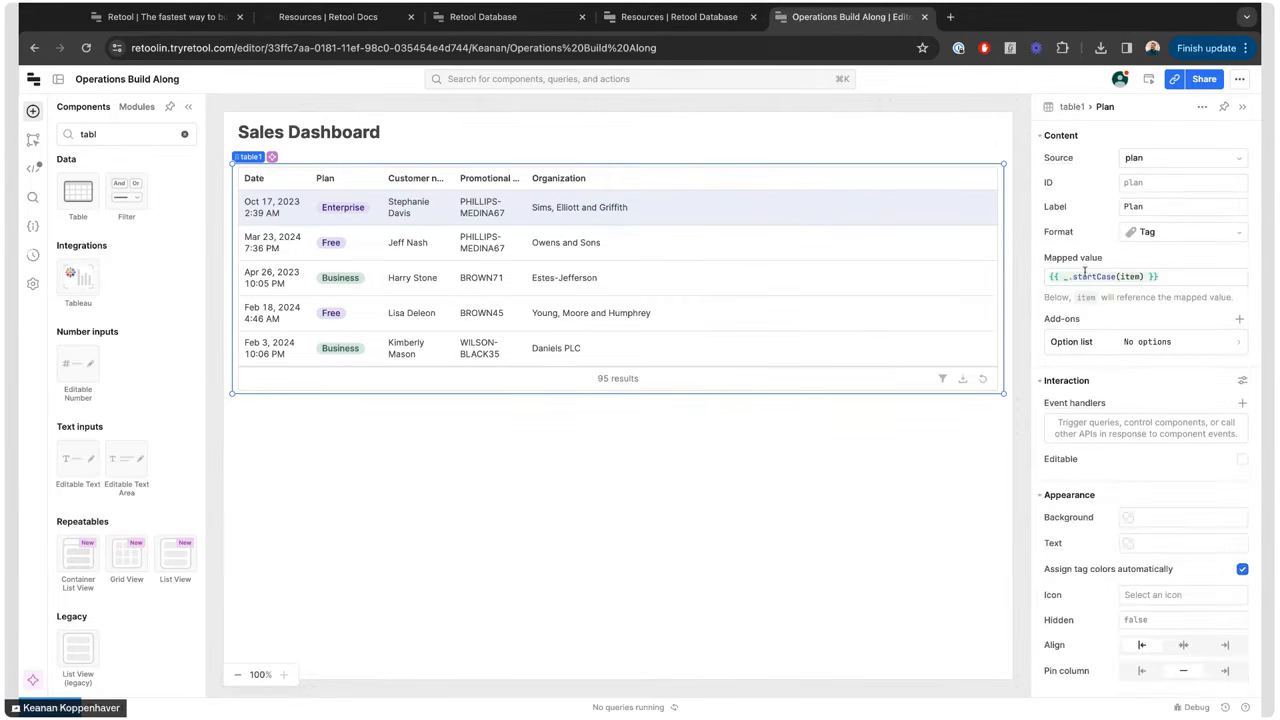
left_click(1072, 106)
left_click_drag(1095, 277, 1096, 256)
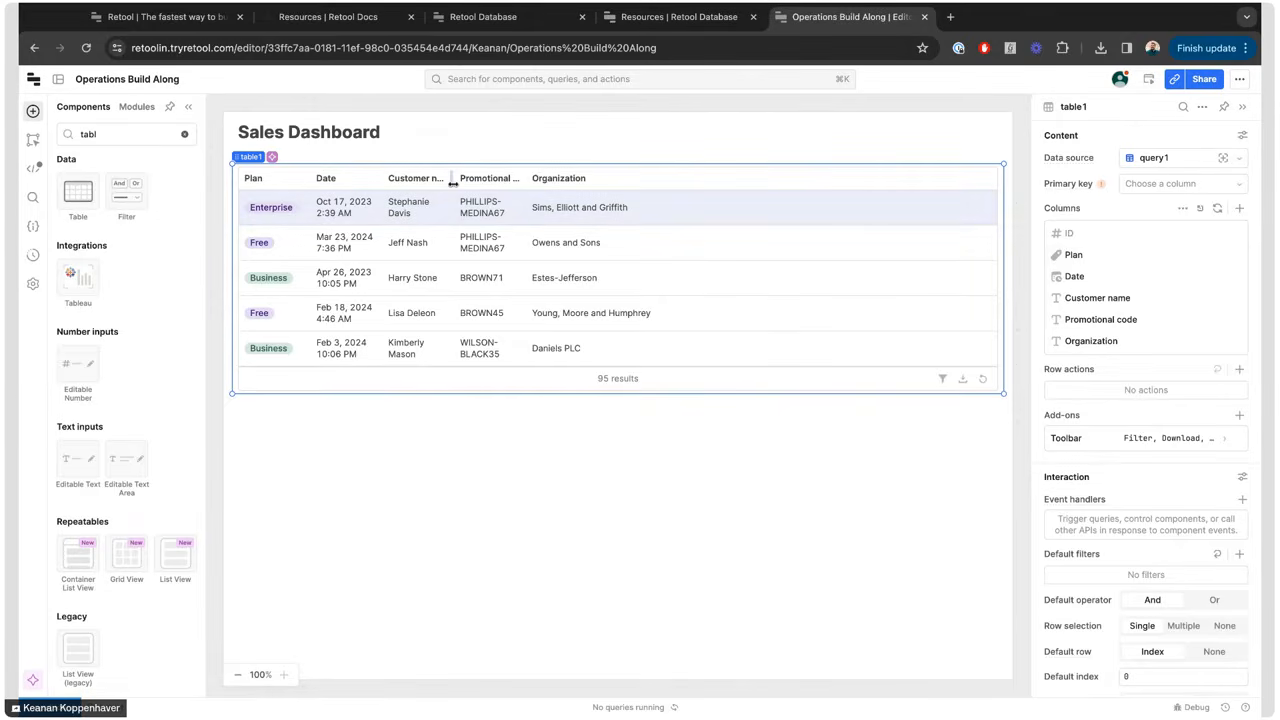
- Widen the Customer name, Date and Promotional code columns so their contents fit on one line
left_click_drag(453, 182, 480, 182)
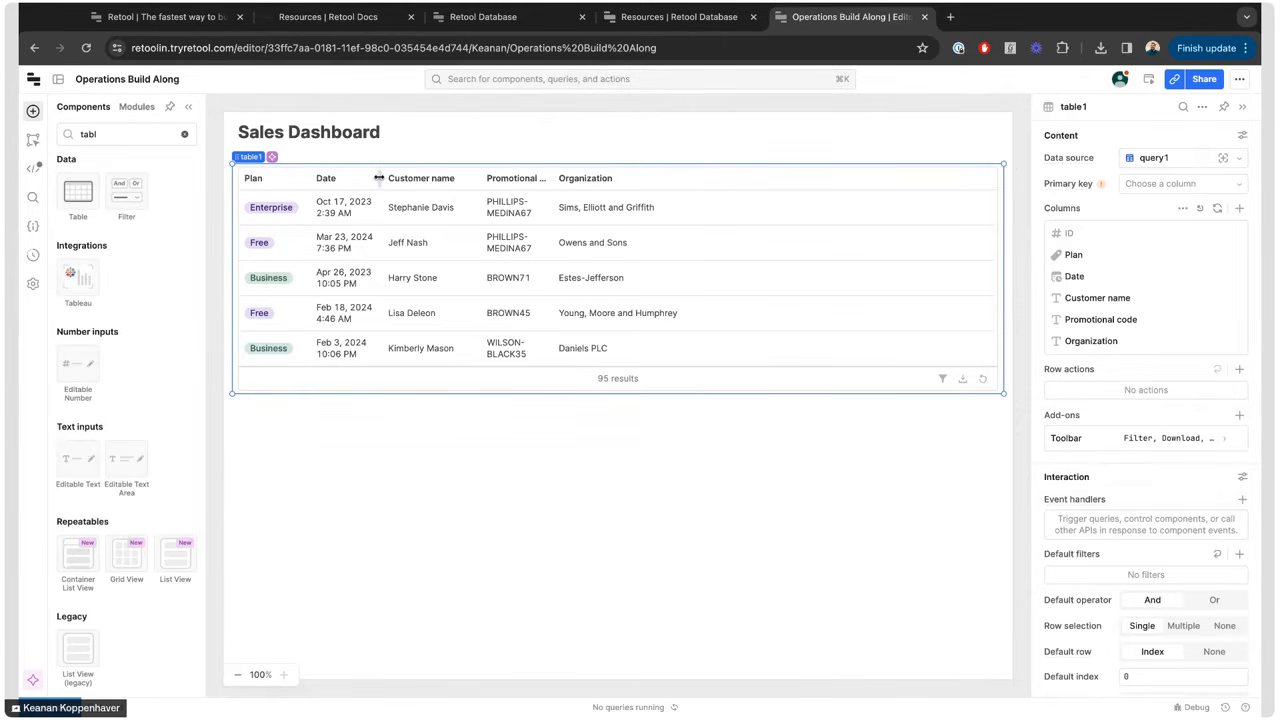
left_click_drag(378, 178, 414, 178)
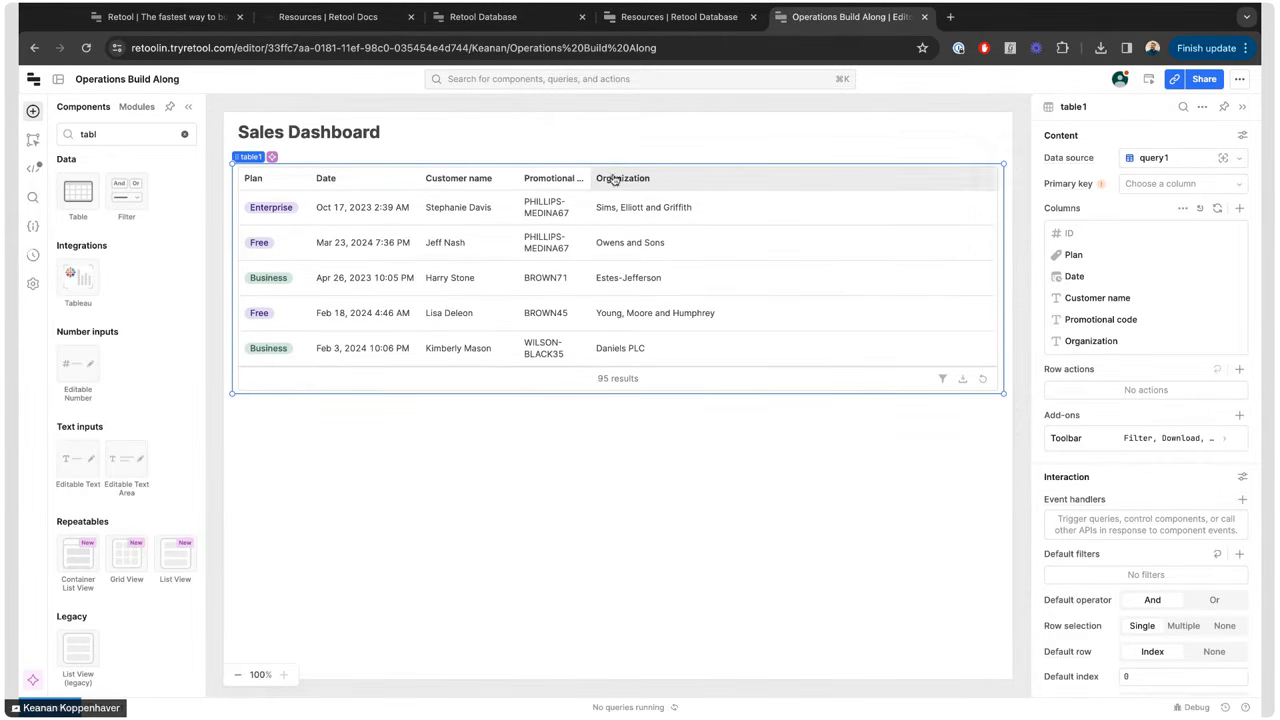
left_click_drag(590, 178, 636, 178)
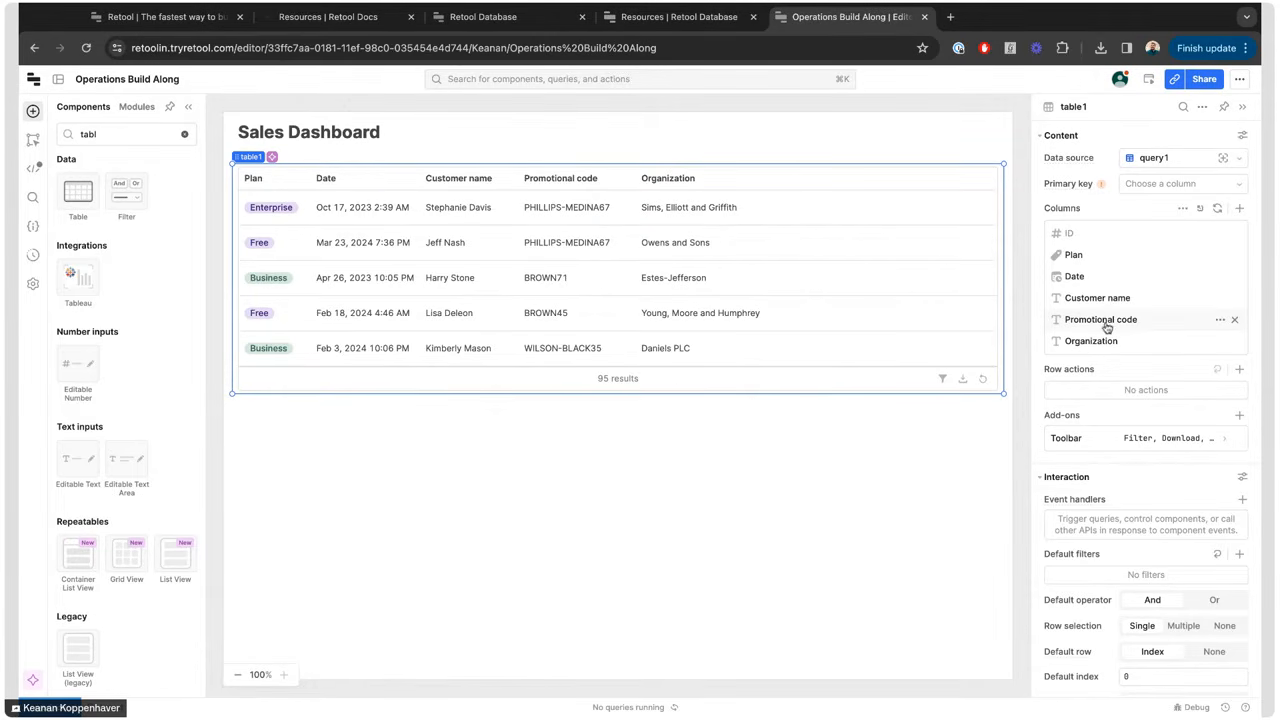
- Move the Promotional code column after Organization and fit the Organization column's width to its contents
left_click_drag(1105, 323, 1100, 342)
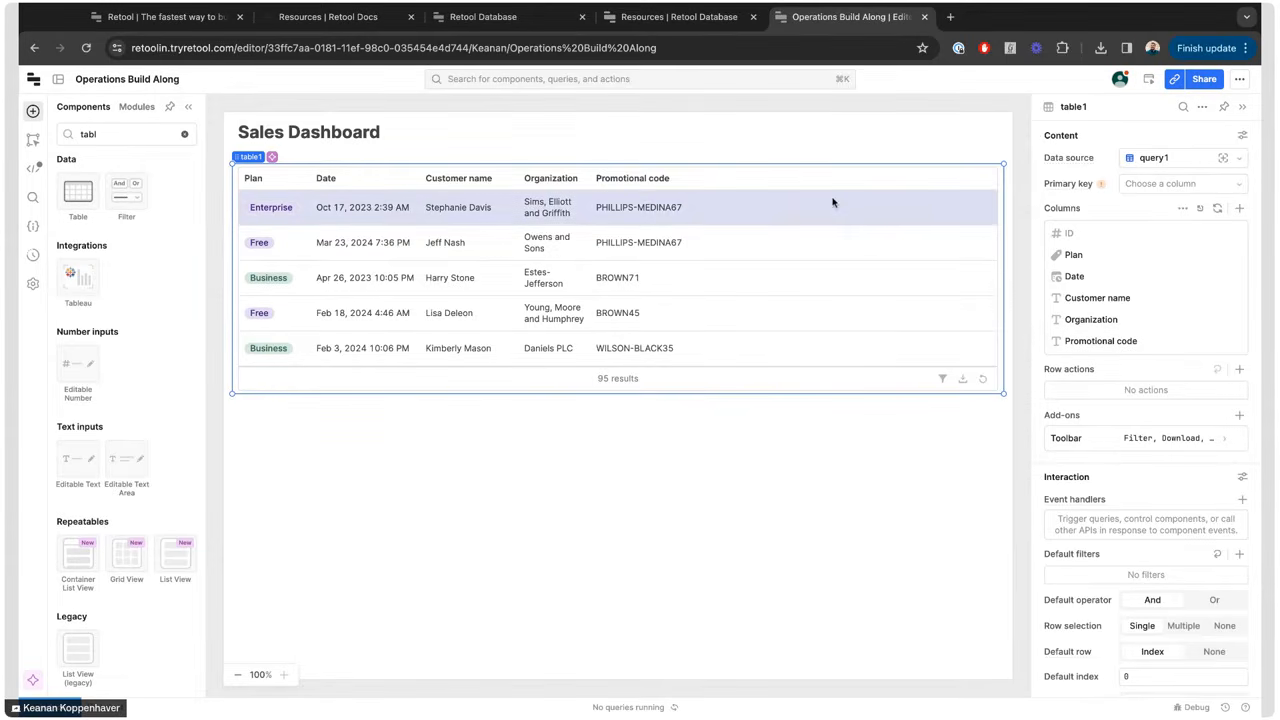
double_click(587, 180)
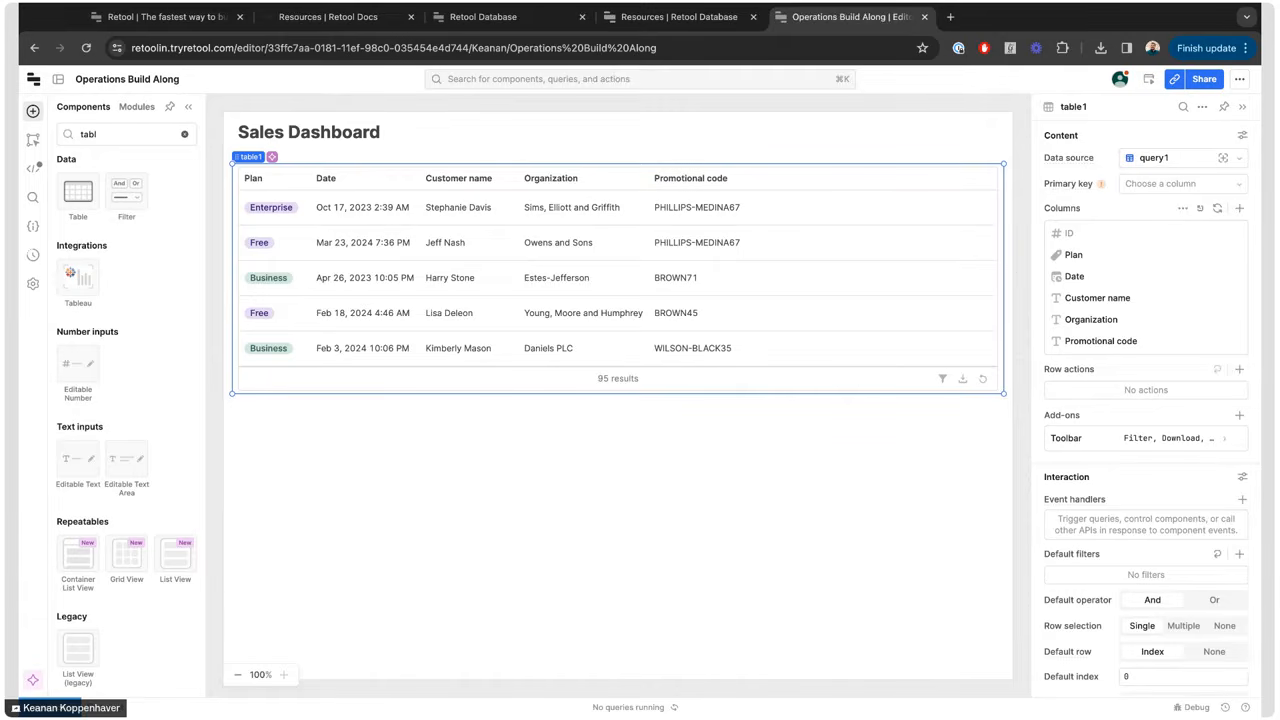
- Sort the table by Date in descending order
left_click(350, 178)
left_click(353, 179)
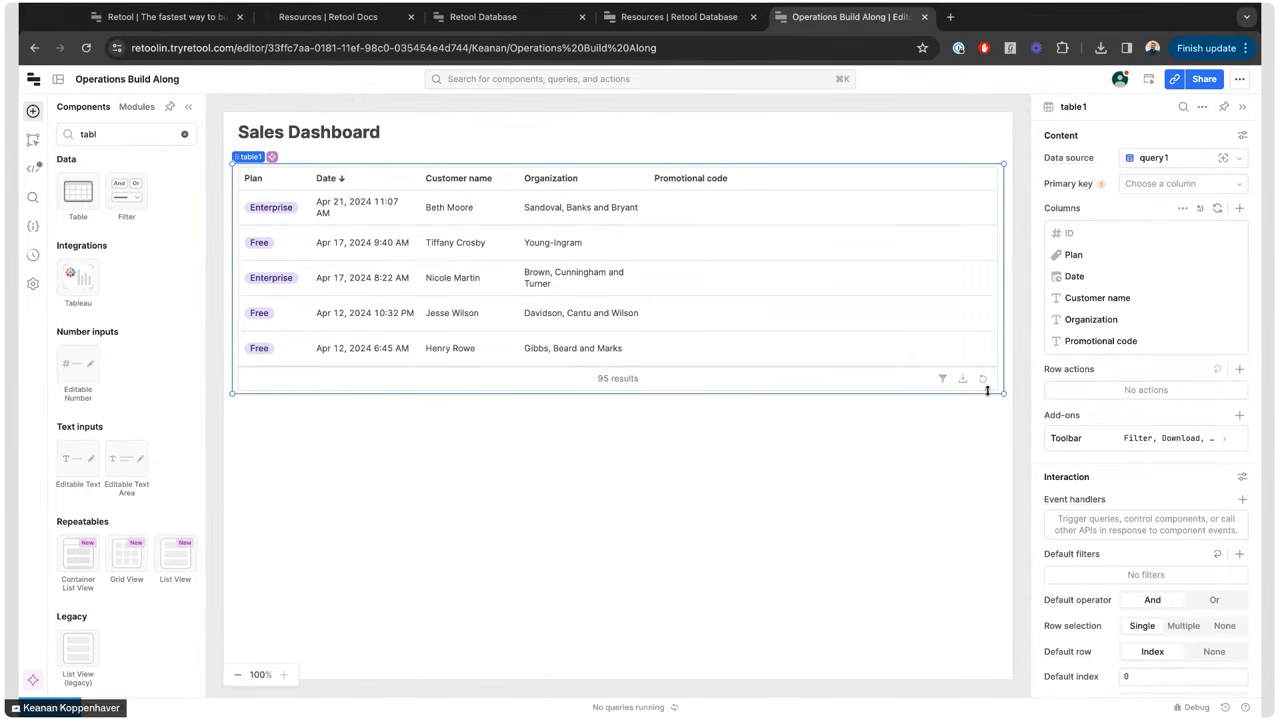
- Try a table filter where Plan includes "free", look through the filtered rows, and remove the filter
left_click(943, 381)
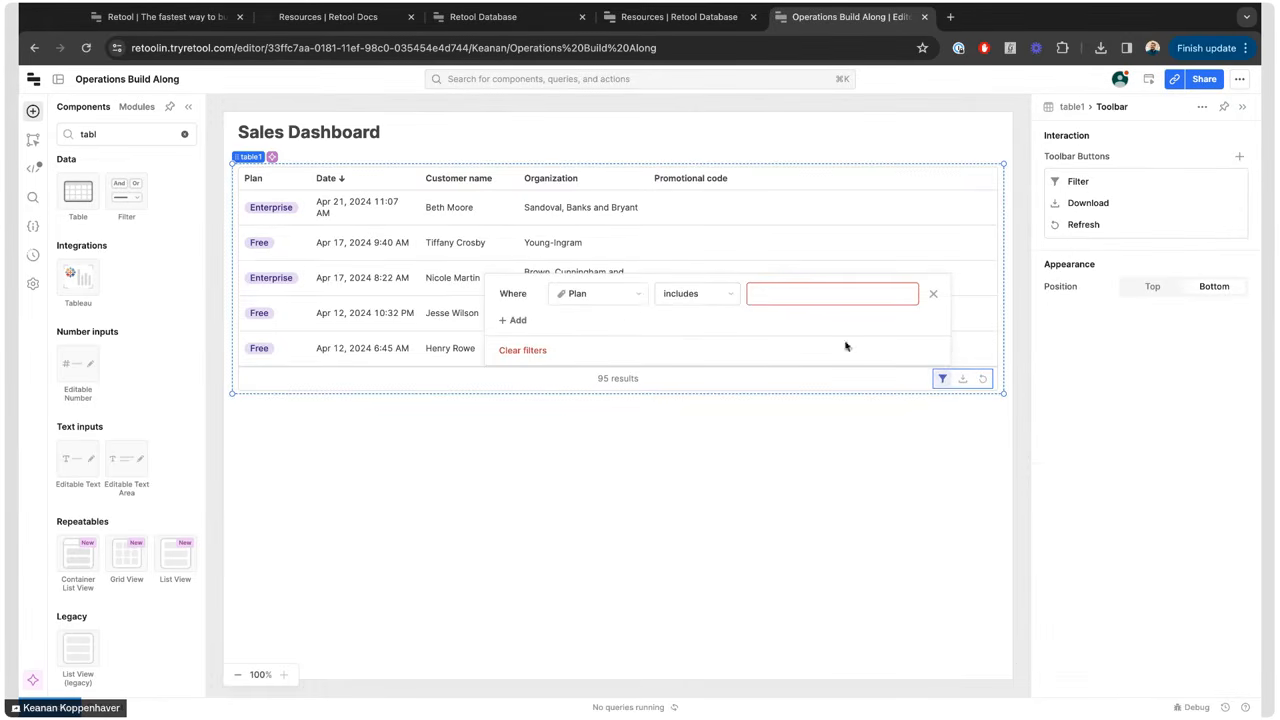
left_click(750, 293)
type("fre")
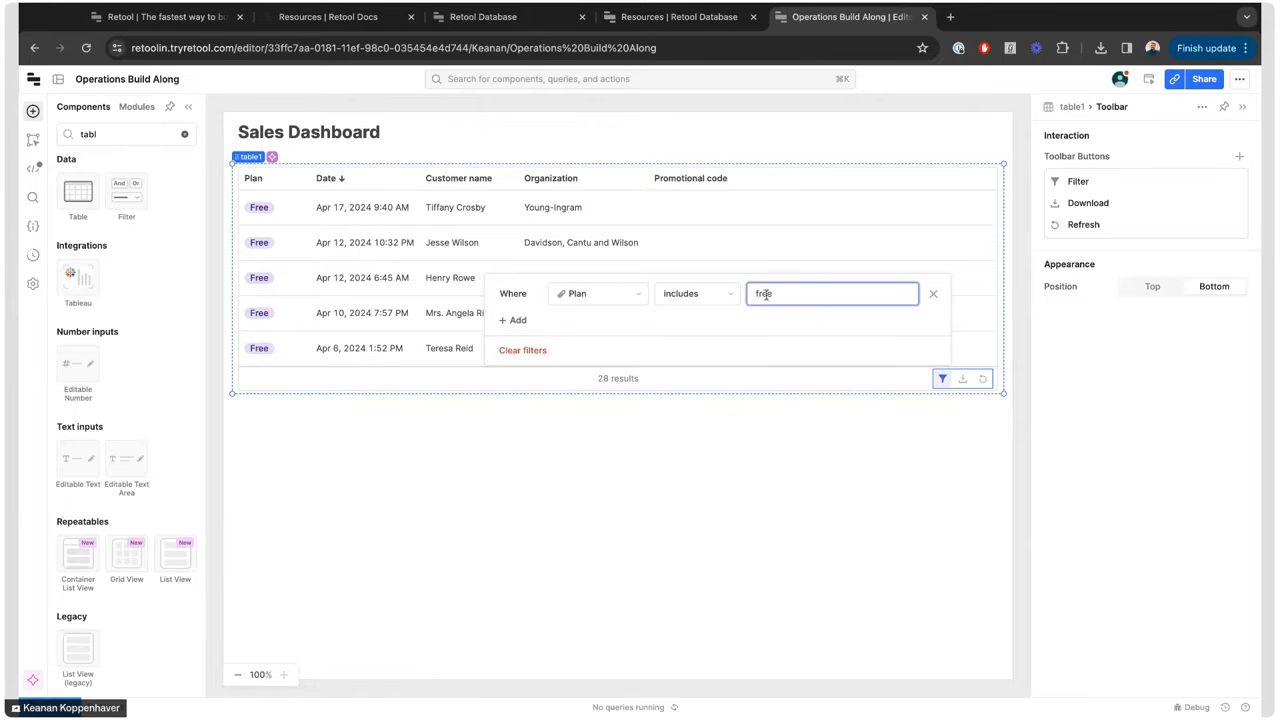
type("e")
scroll(365, 305, "down", 2)
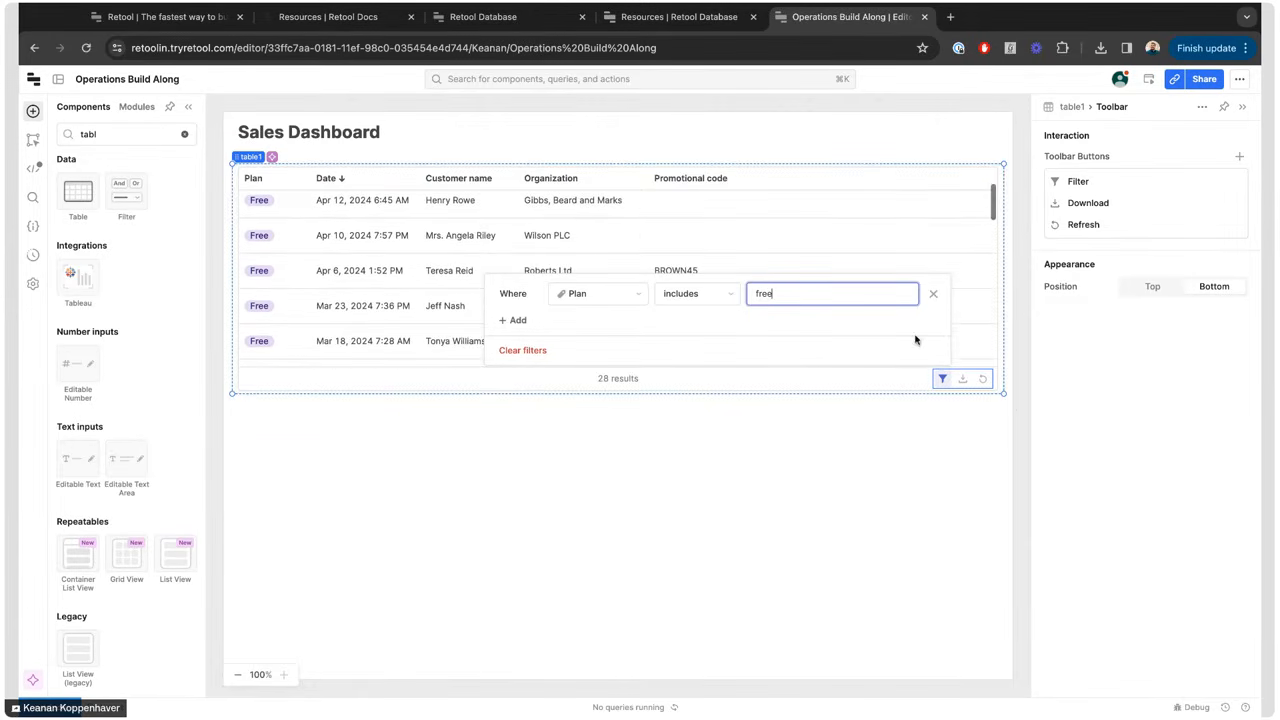
left_click(933, 293)
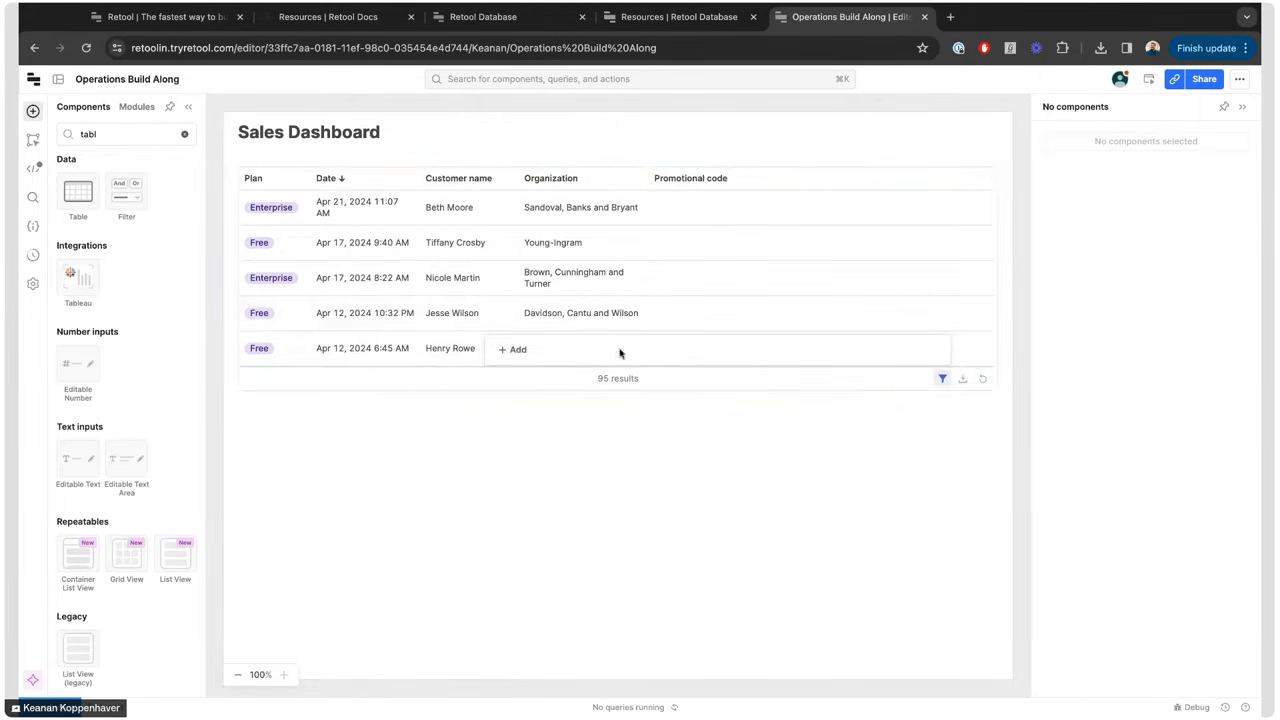
- Add a new table filter where Plan includes "free"
left_click(511, 350)
left_click(522, 373)
type("free")
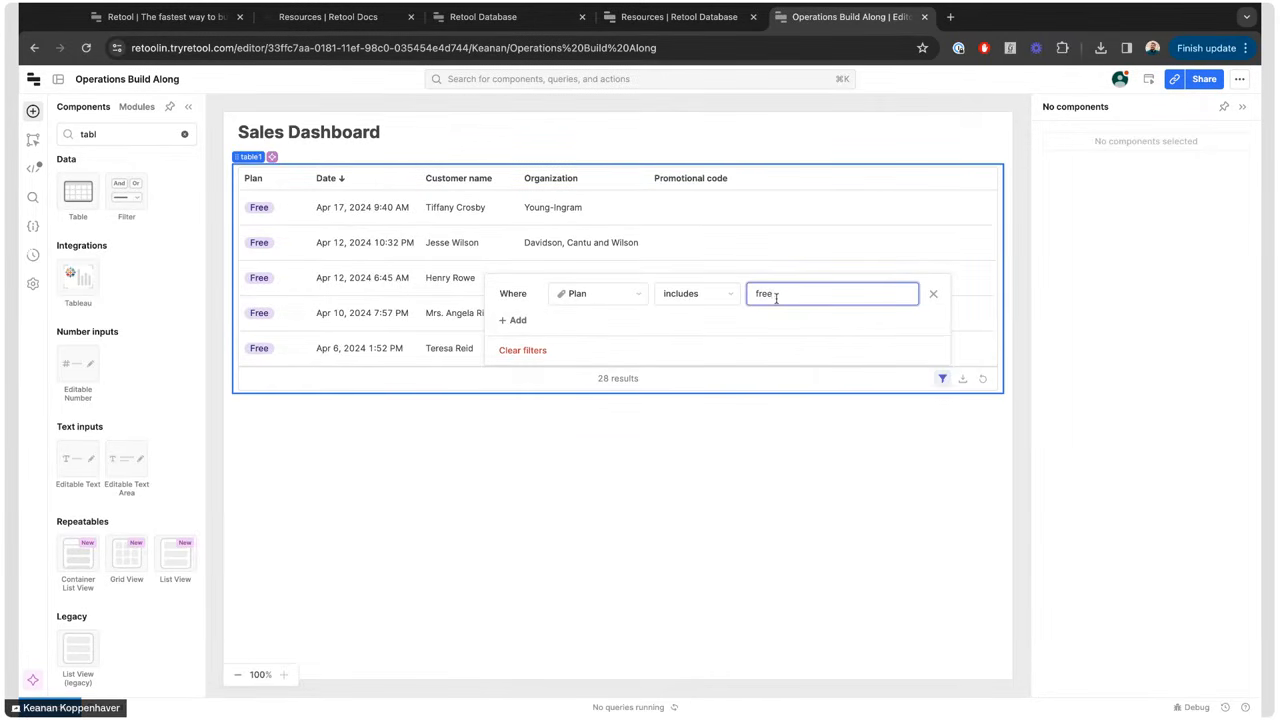
- Look through the table rows filtered to the Free plan and remove the Plan filter
left_click(944, 384)
scroll(588, 218, "down", 3)
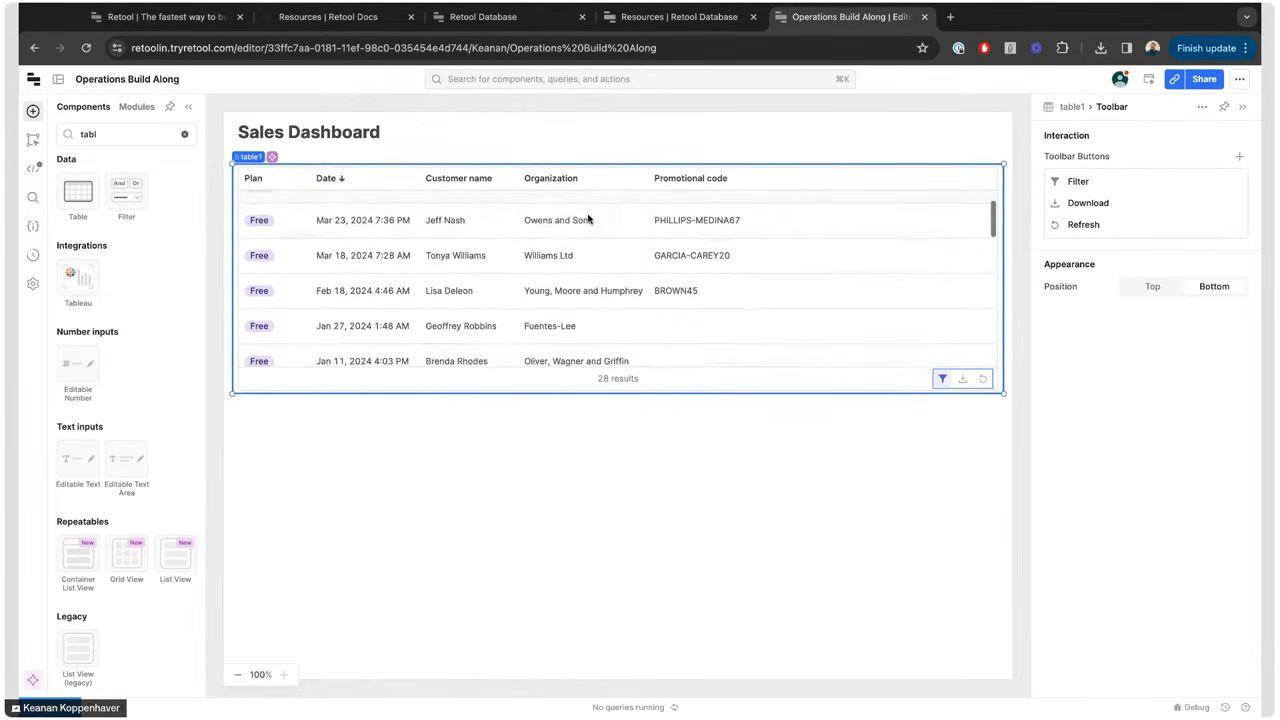
scroll(356, 262, "up", 3)
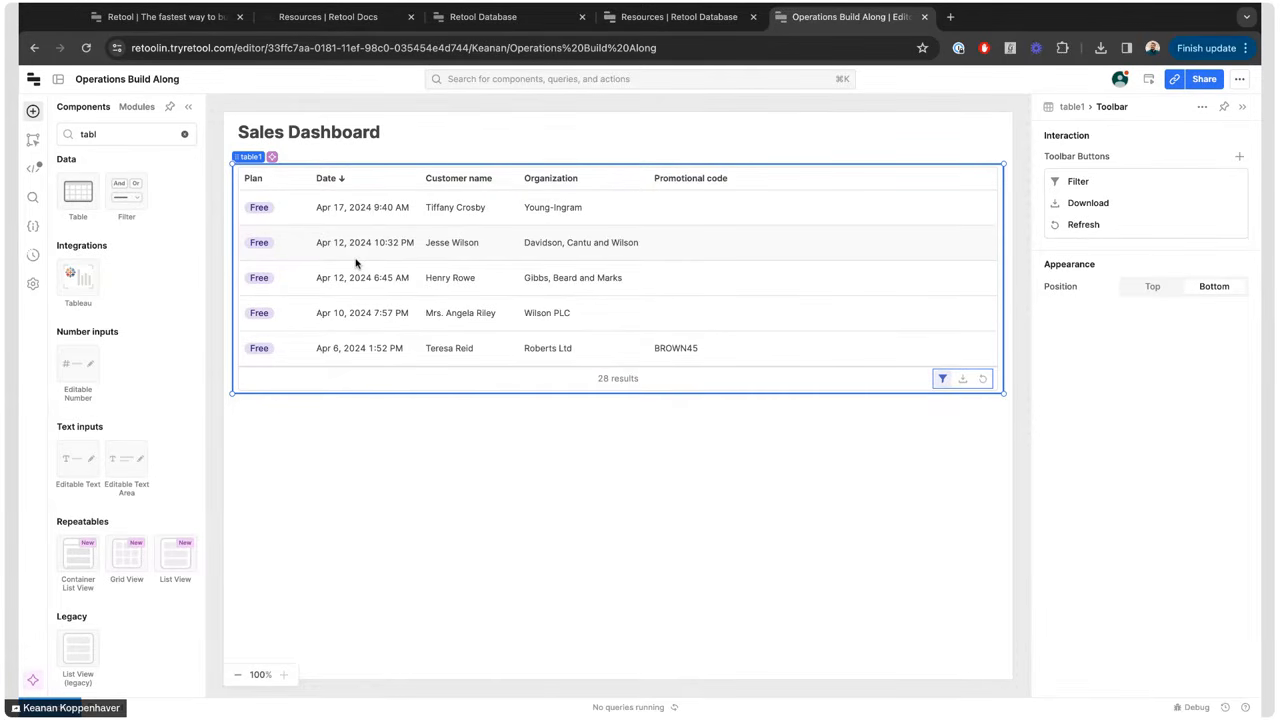
left_click(942, 378)
left_click(934, 301)
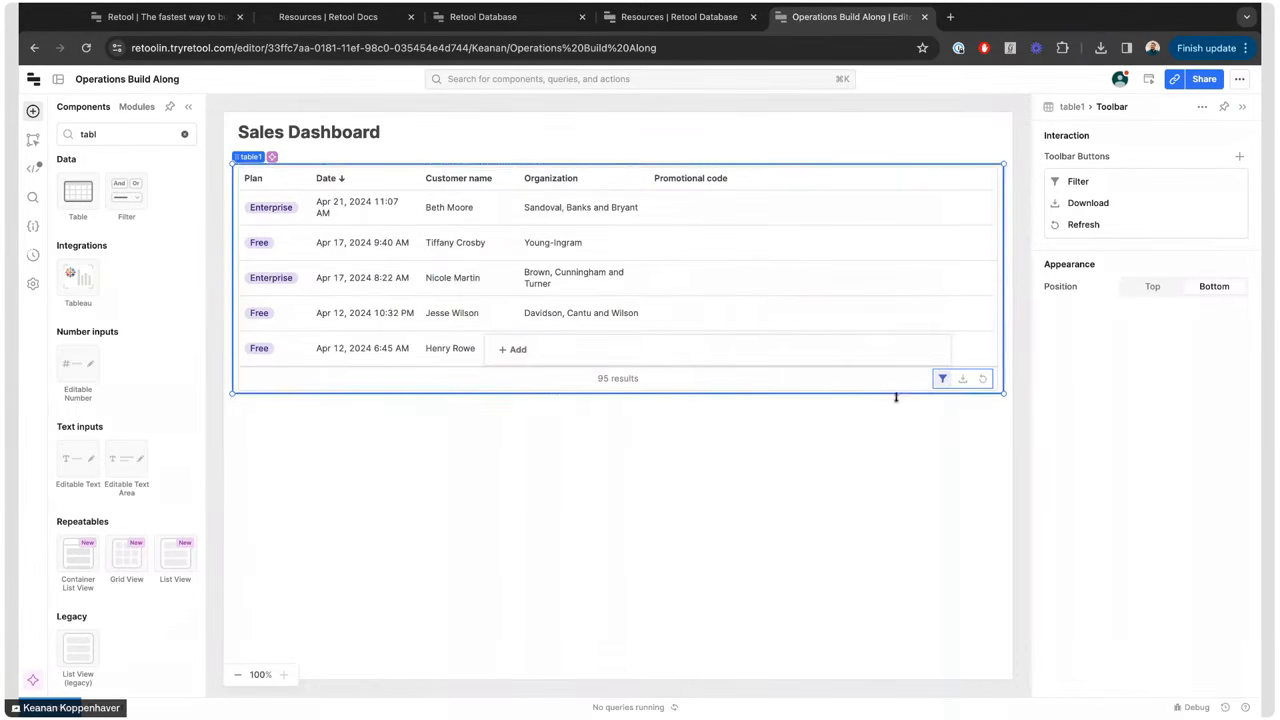
left_click(902, 453)
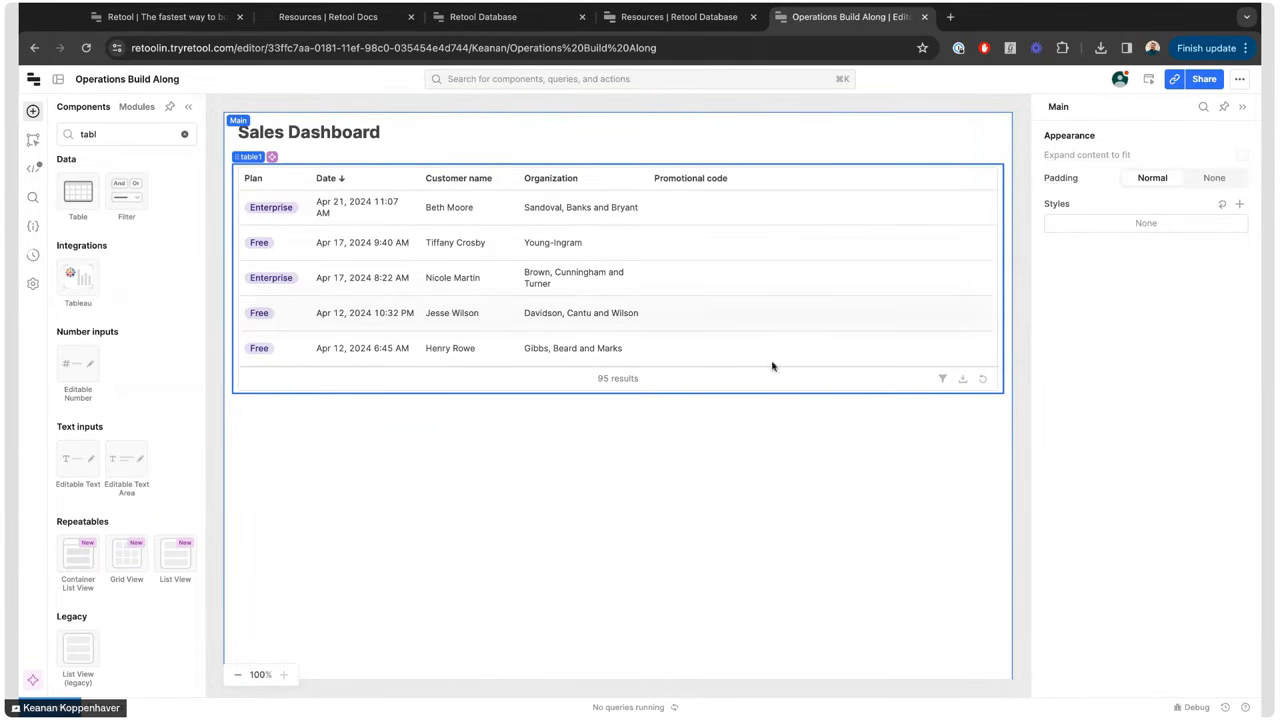
- Try a table filter where Plan includes "bus" and remove the filter
left_click(703, 377)
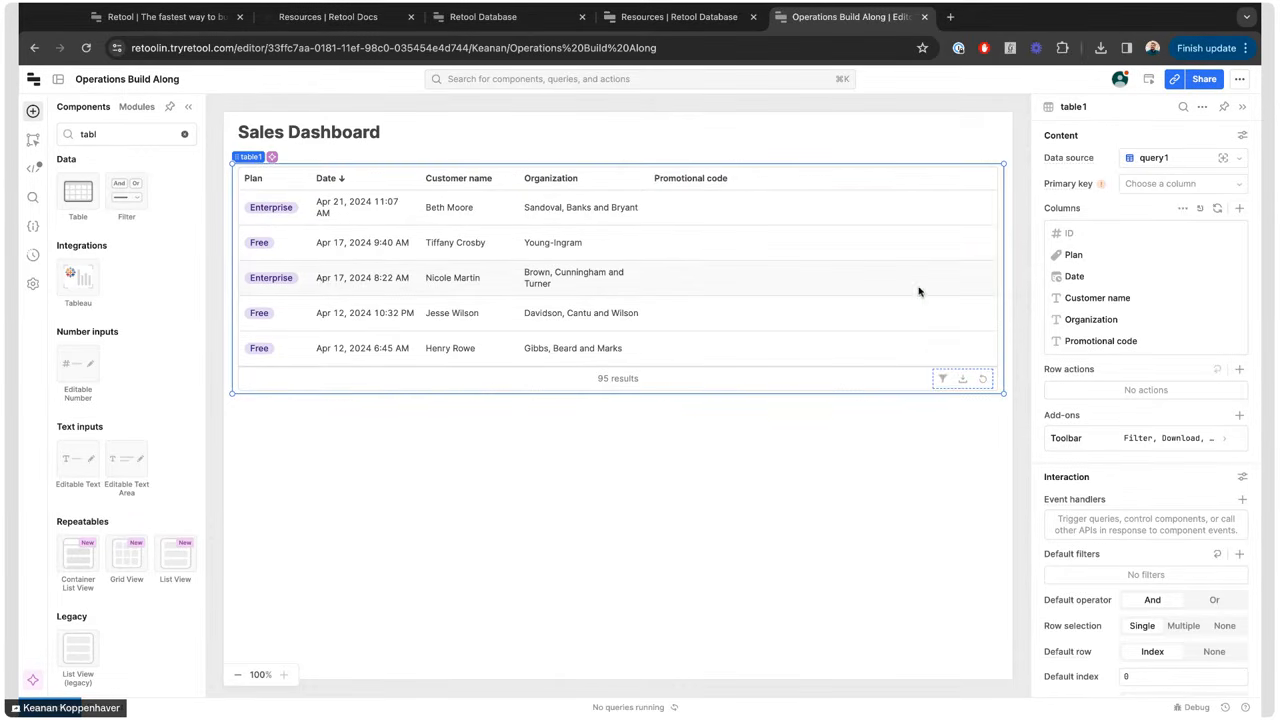
left_click(943, 378)
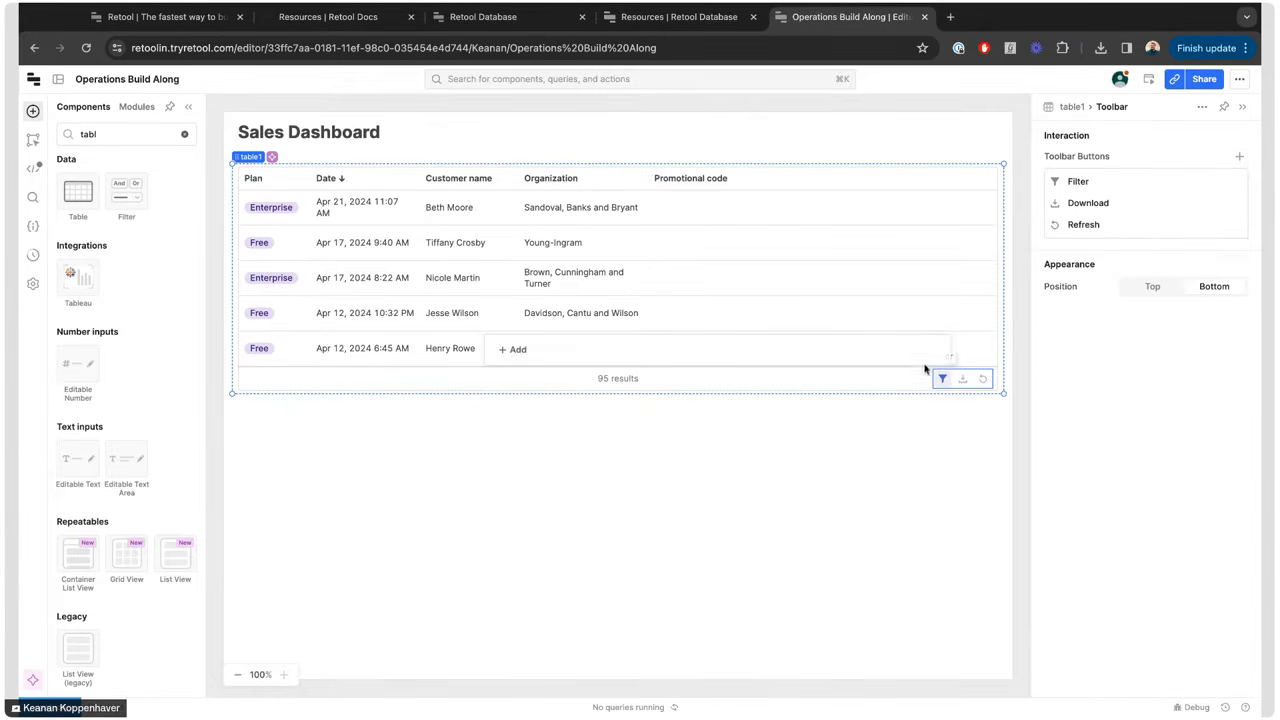
left_click(510, 352)
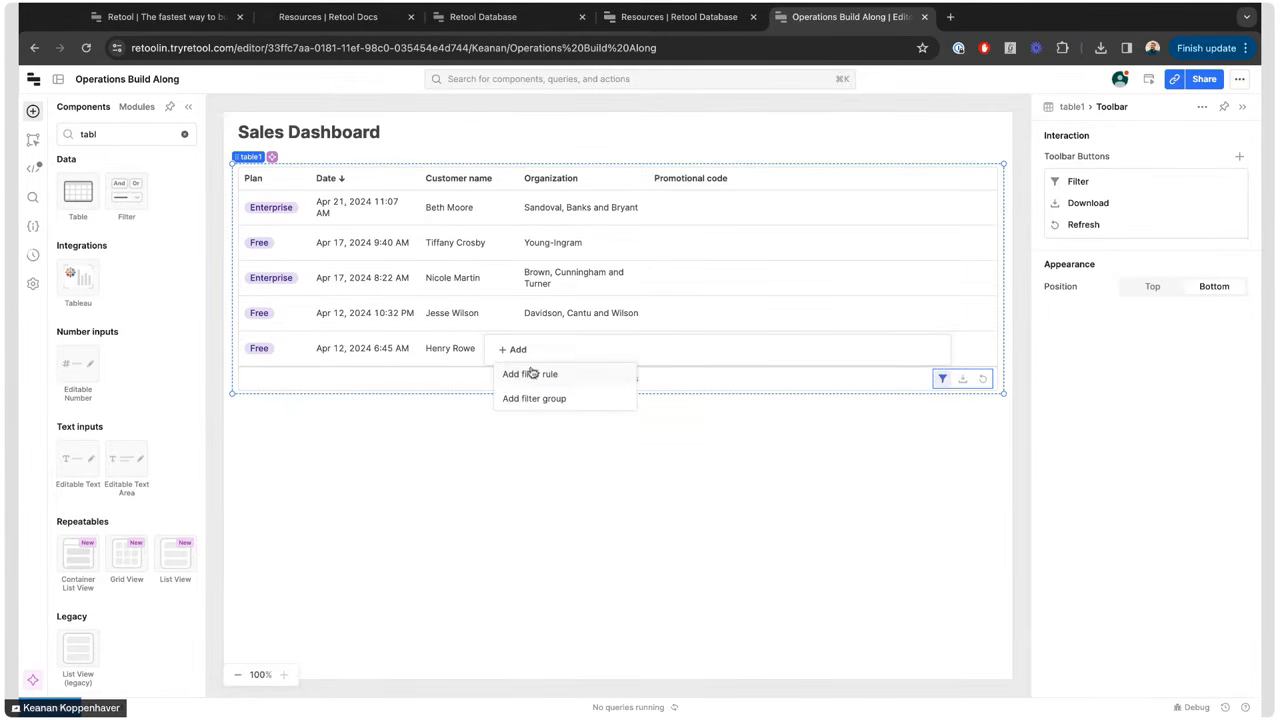
left_click(531, 372)
left_click(819, 292)
type("bus")
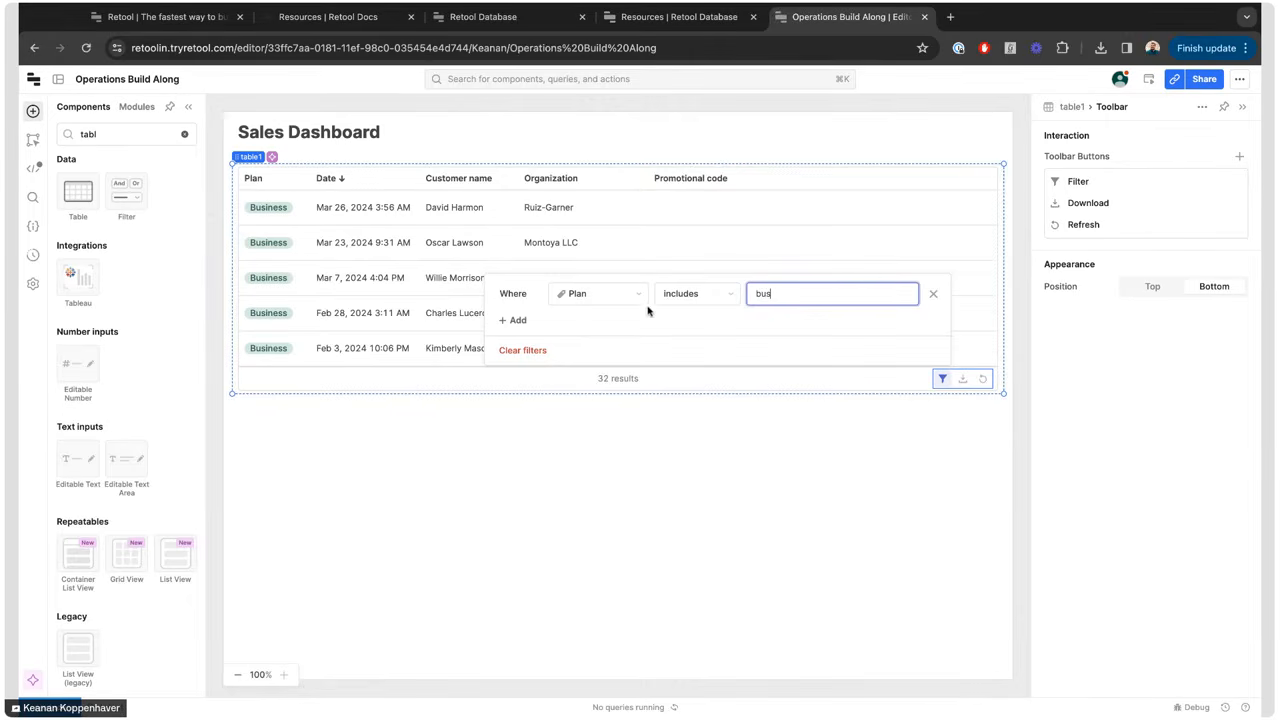
left_click(933, 293)
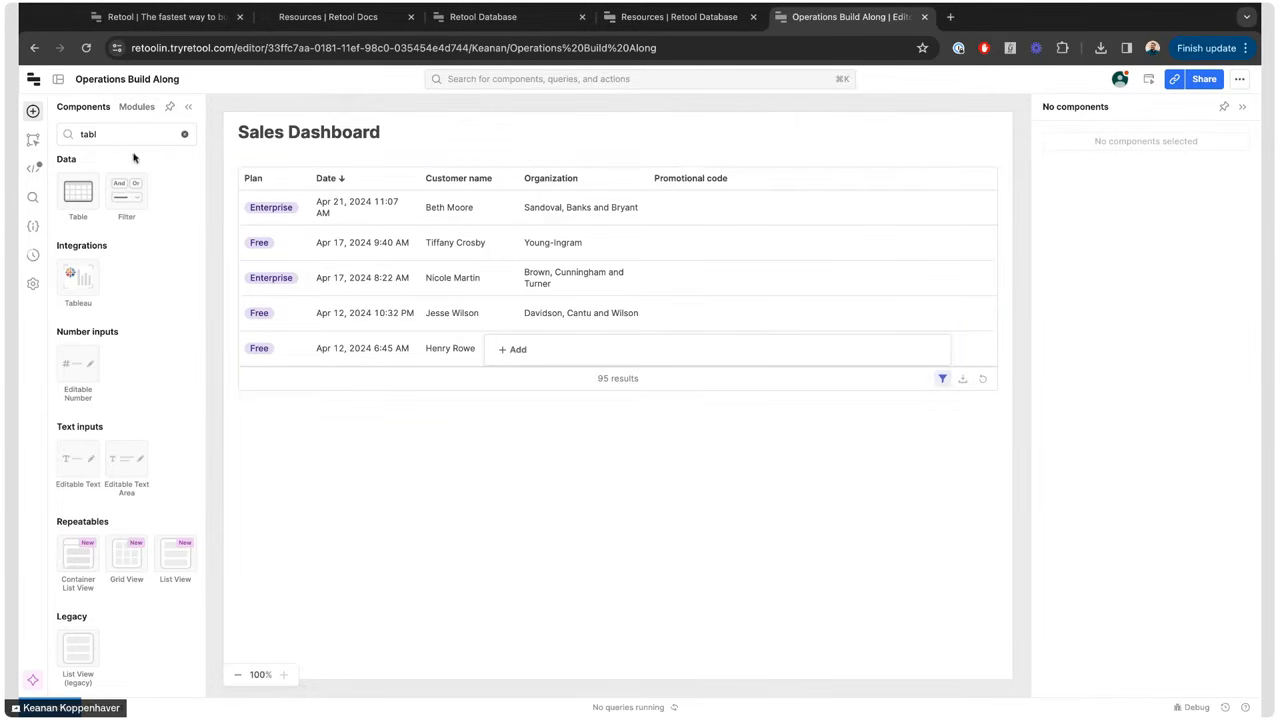
- Find the Chart component and place a chart directly below the sales table
left_click(184, 134)
type("char")
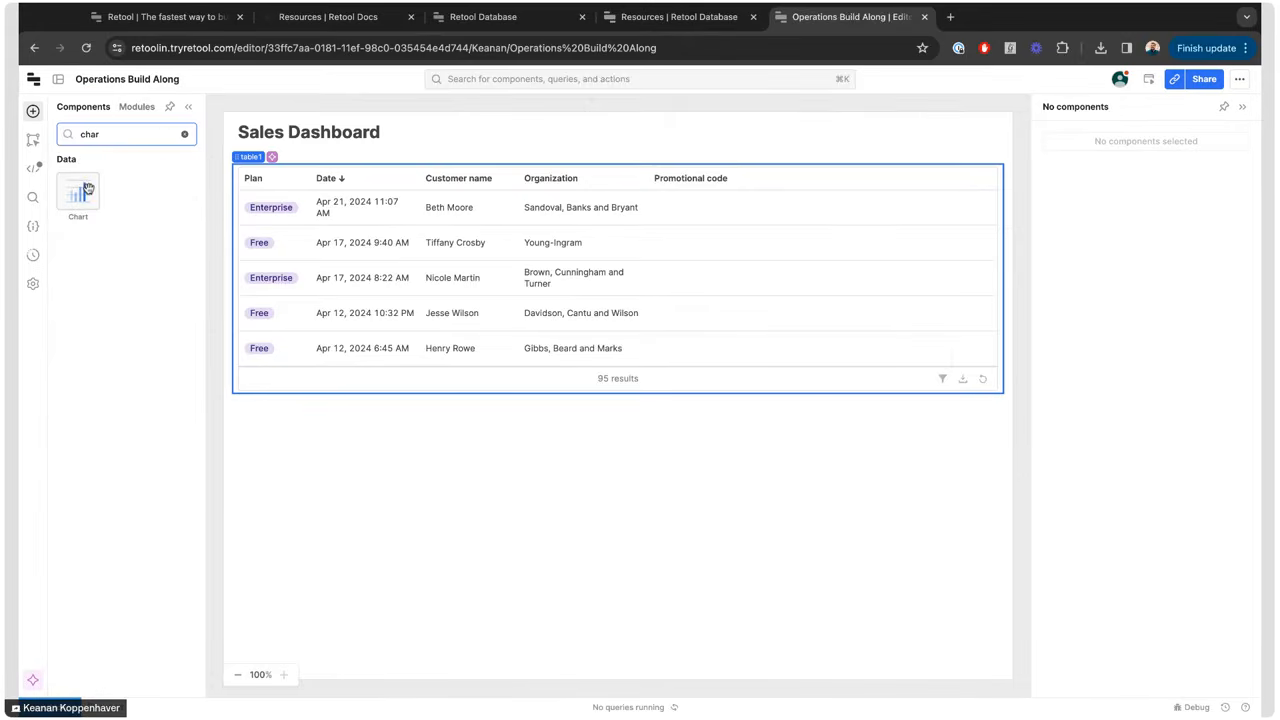
left_click_drag(80, 192, 426, 395)
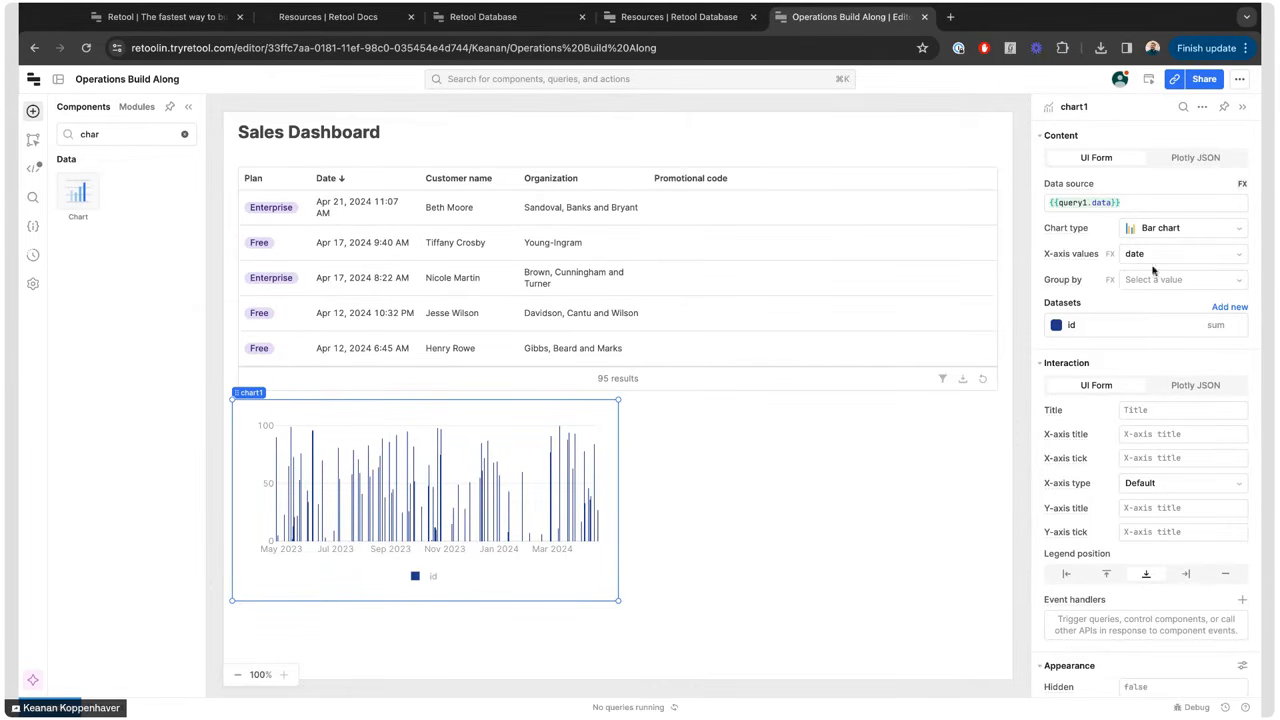
- Change the new chart to a pie chart and set its value labels to plan
left_click(1167, 230)
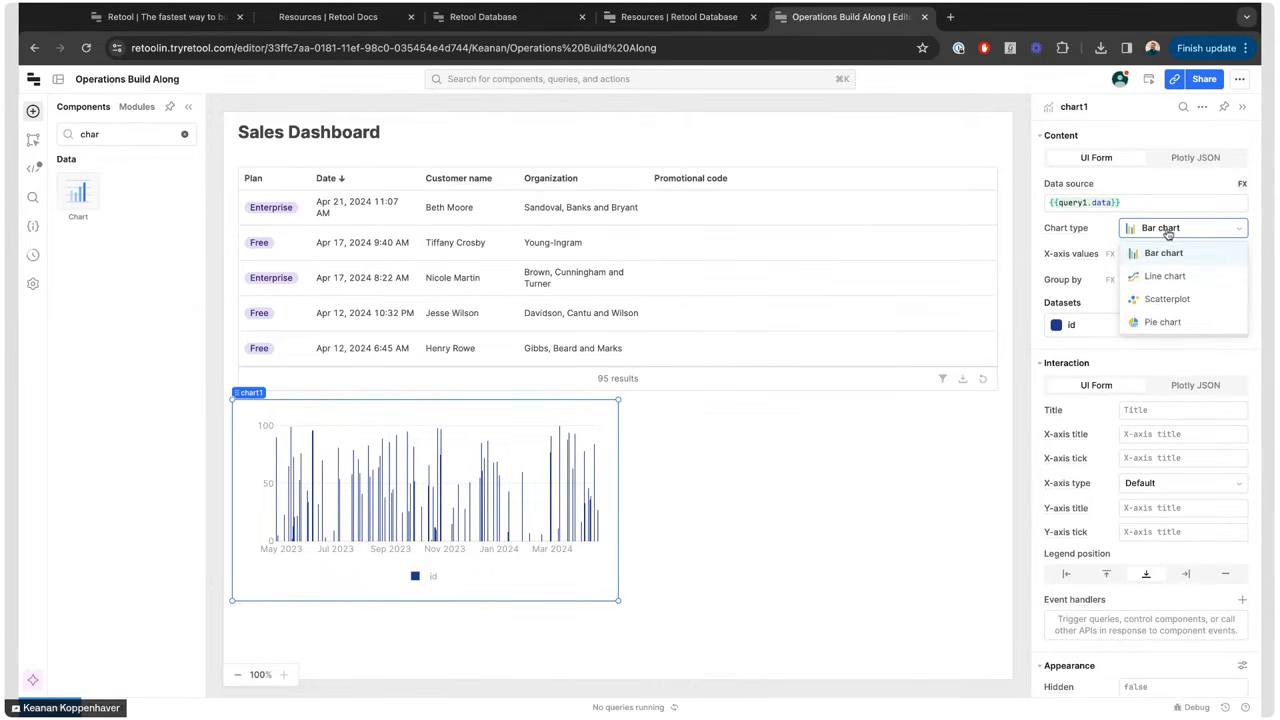
left_click(1174, 322)
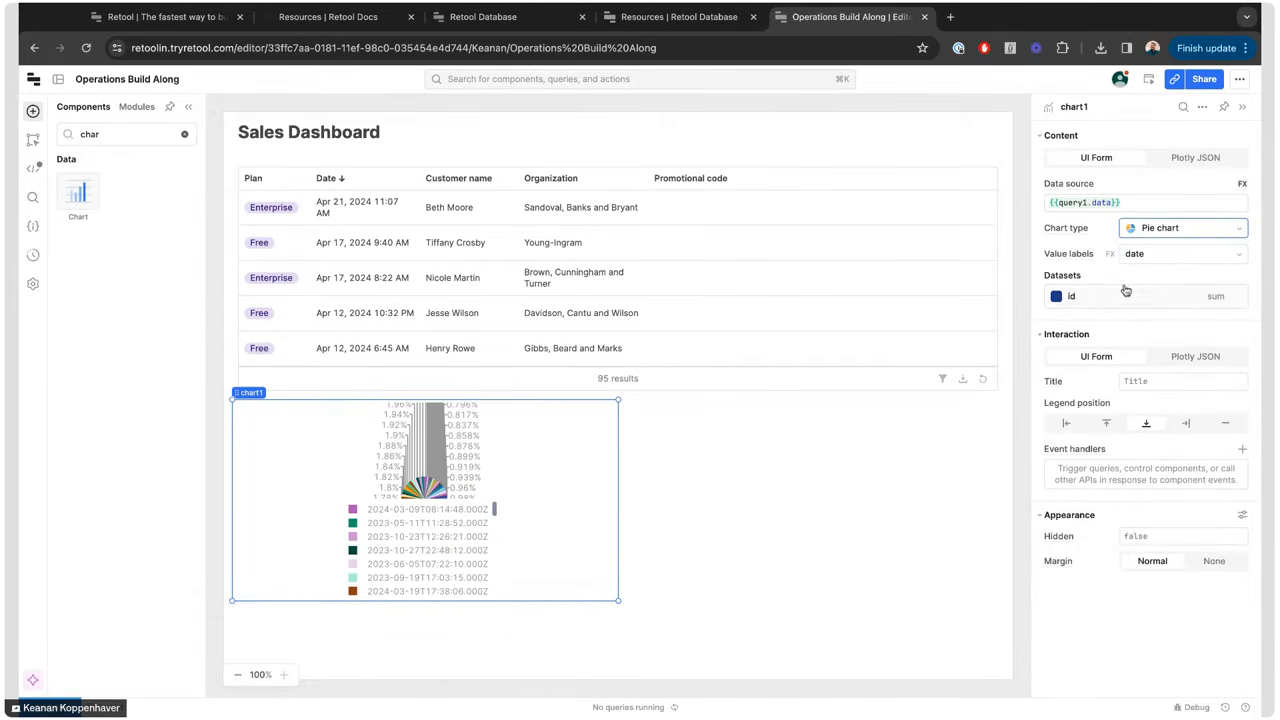
left_click(1148, 257)
left_click(1140, 325)
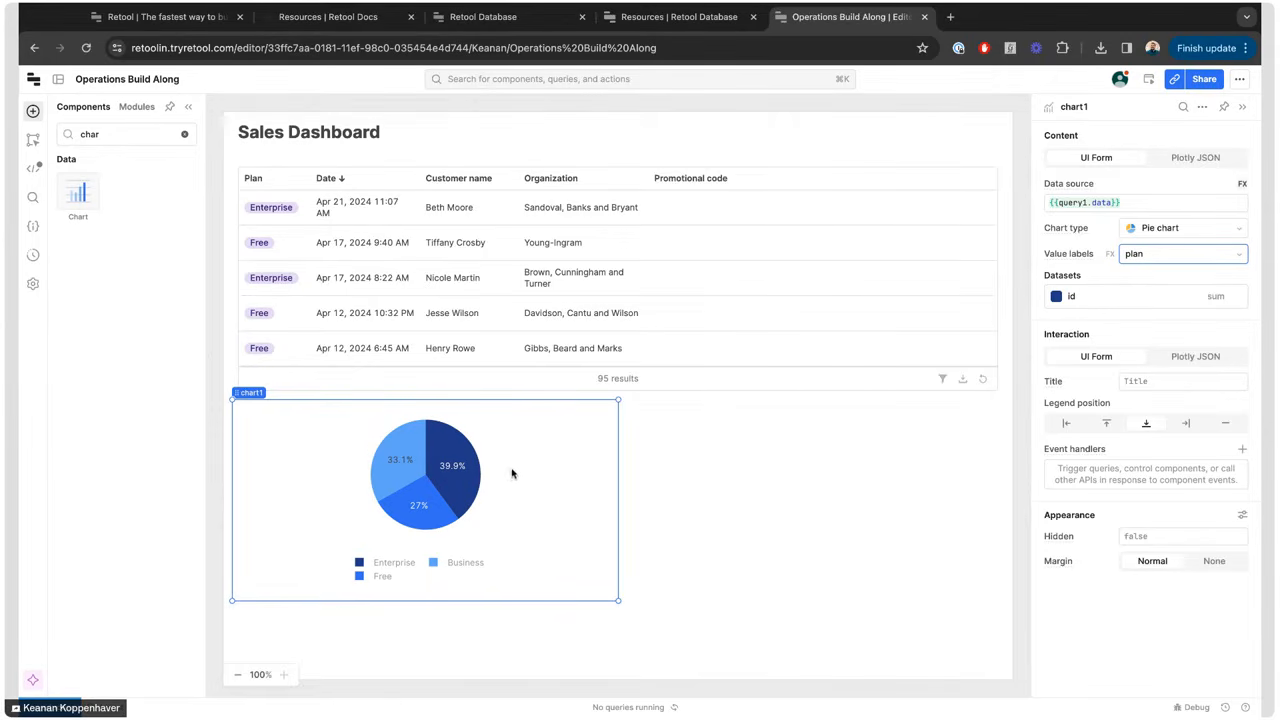
- Widen the pie chart slightly past half of the table's width
mouse_move(465, 457)
left_click(601, 500)
left_click_drag(617, 494, 678, 495)
- Title the pie chart "Plan Breakdown"
left_click(1140, 381)
type("P")
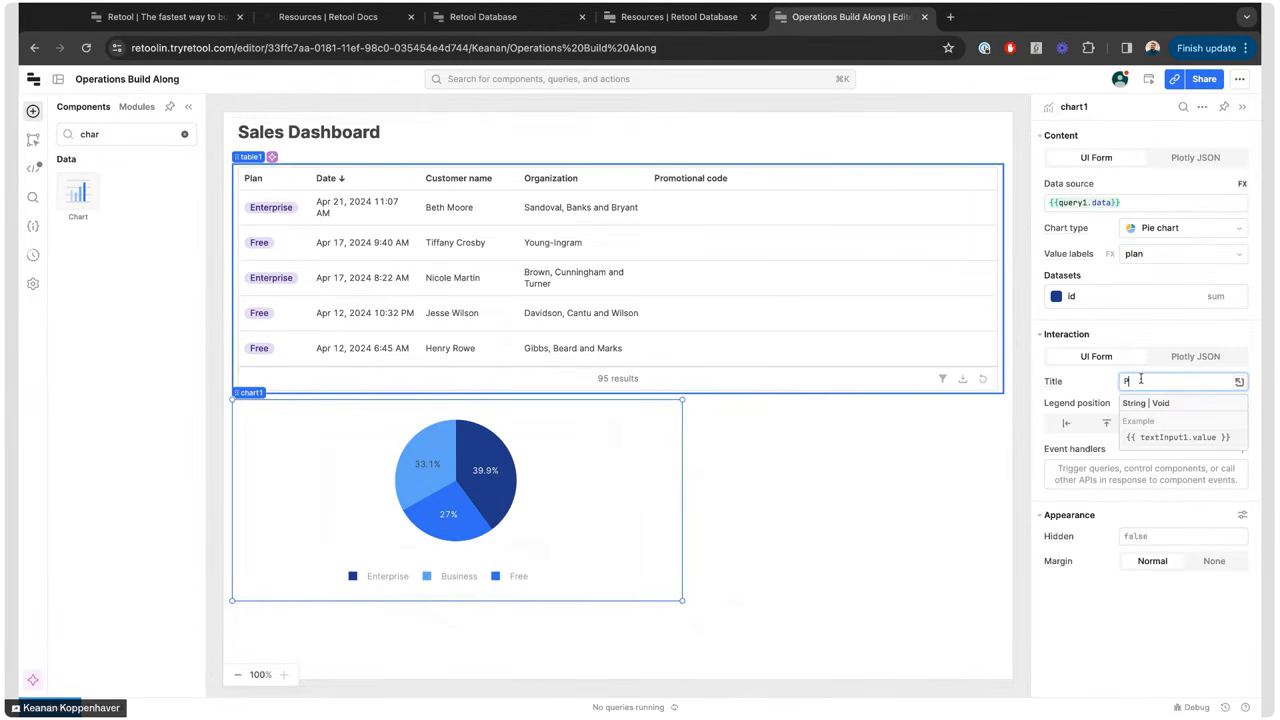
type("lan Break")
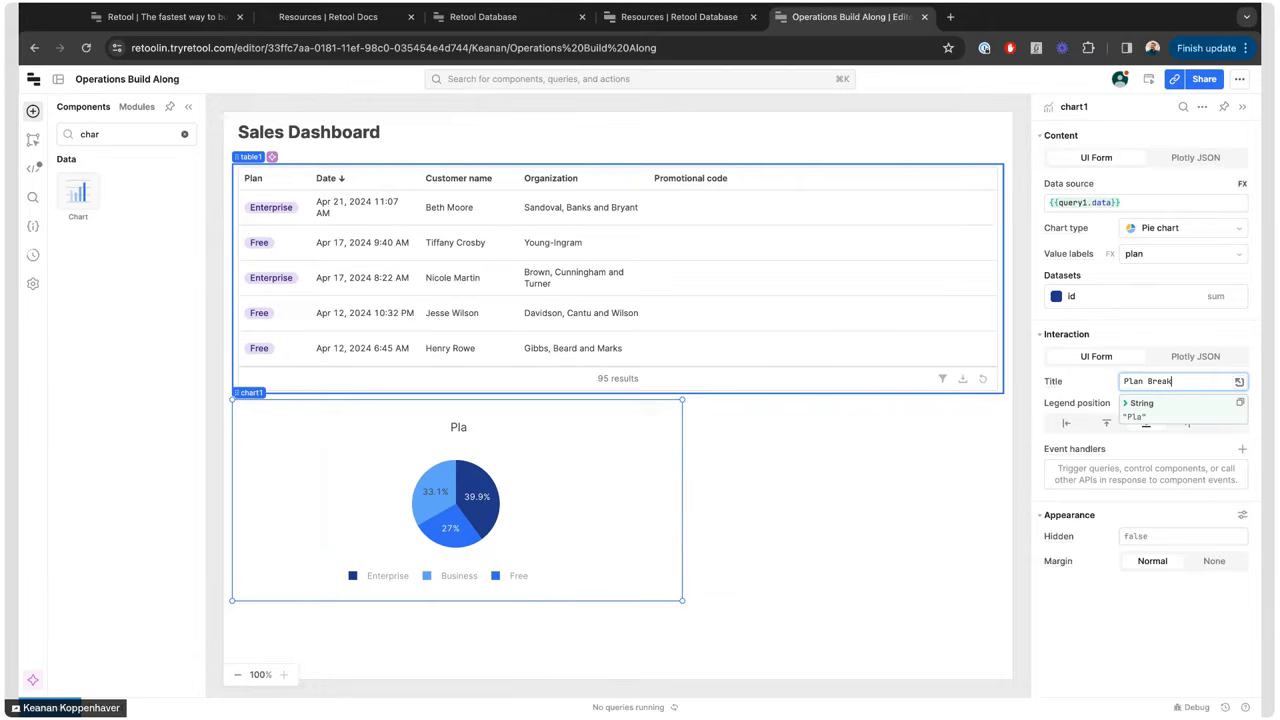
type("down")
left_click(789, 563)
left_click(597, 517)
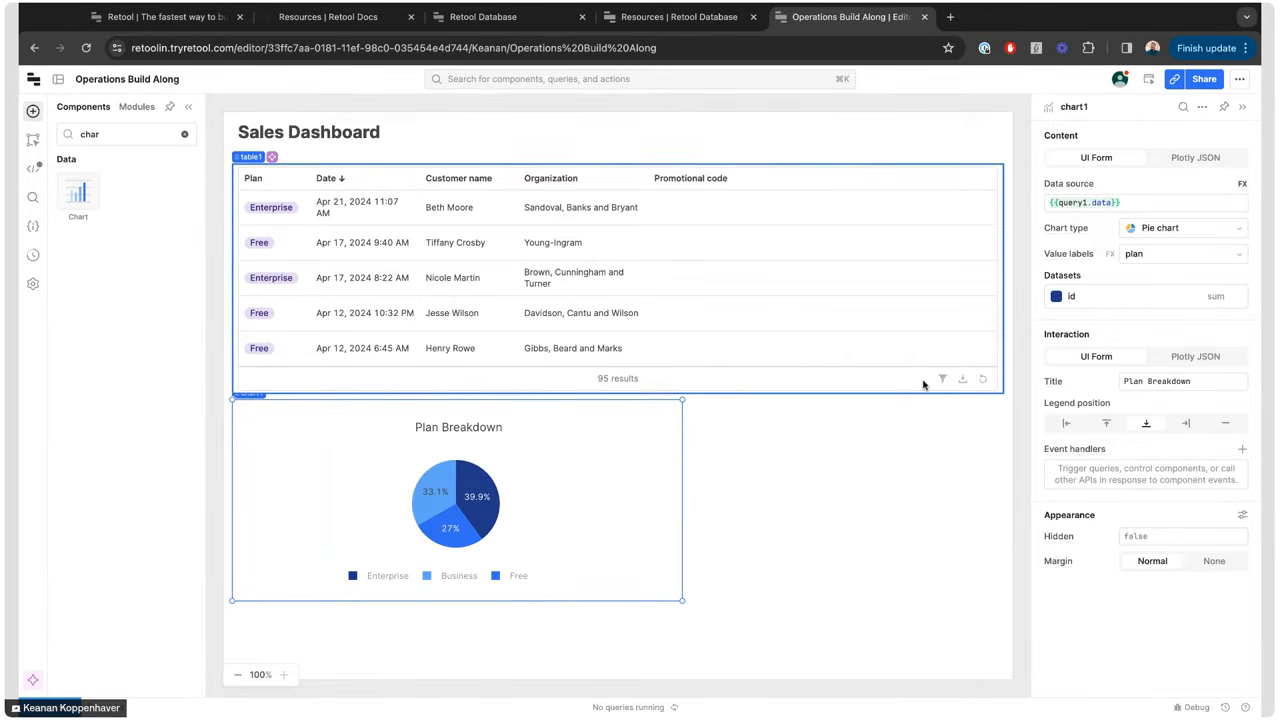
- Set the third color of the pie chart's id dataset to orange #F59E0B
left_click(1100, 298)
left_click(953, 347)
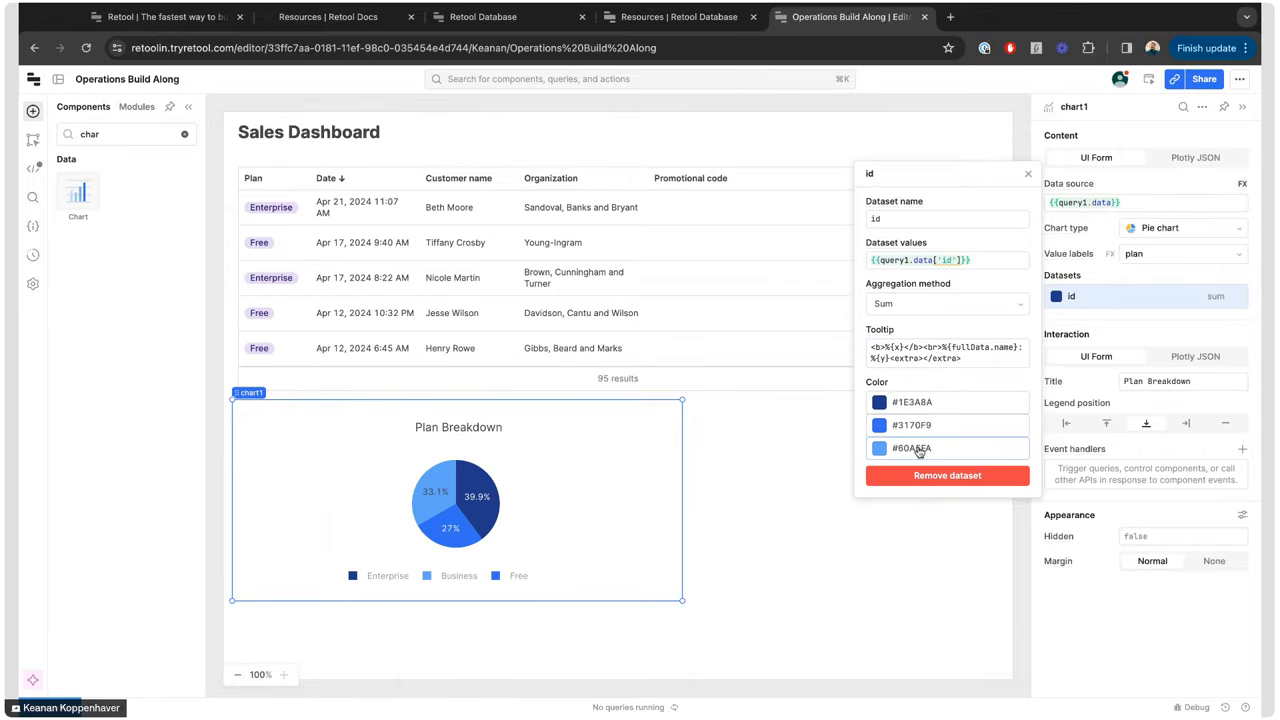
left_click(918, 450)
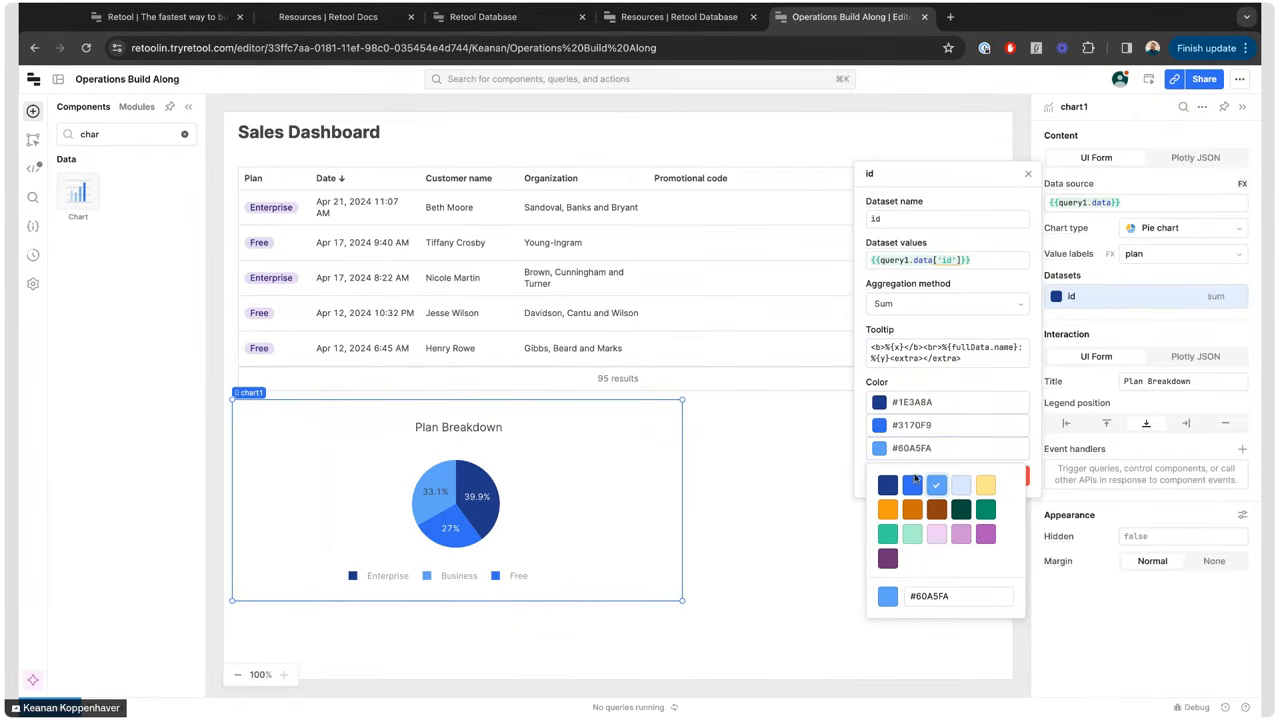
left_click(887, 512)
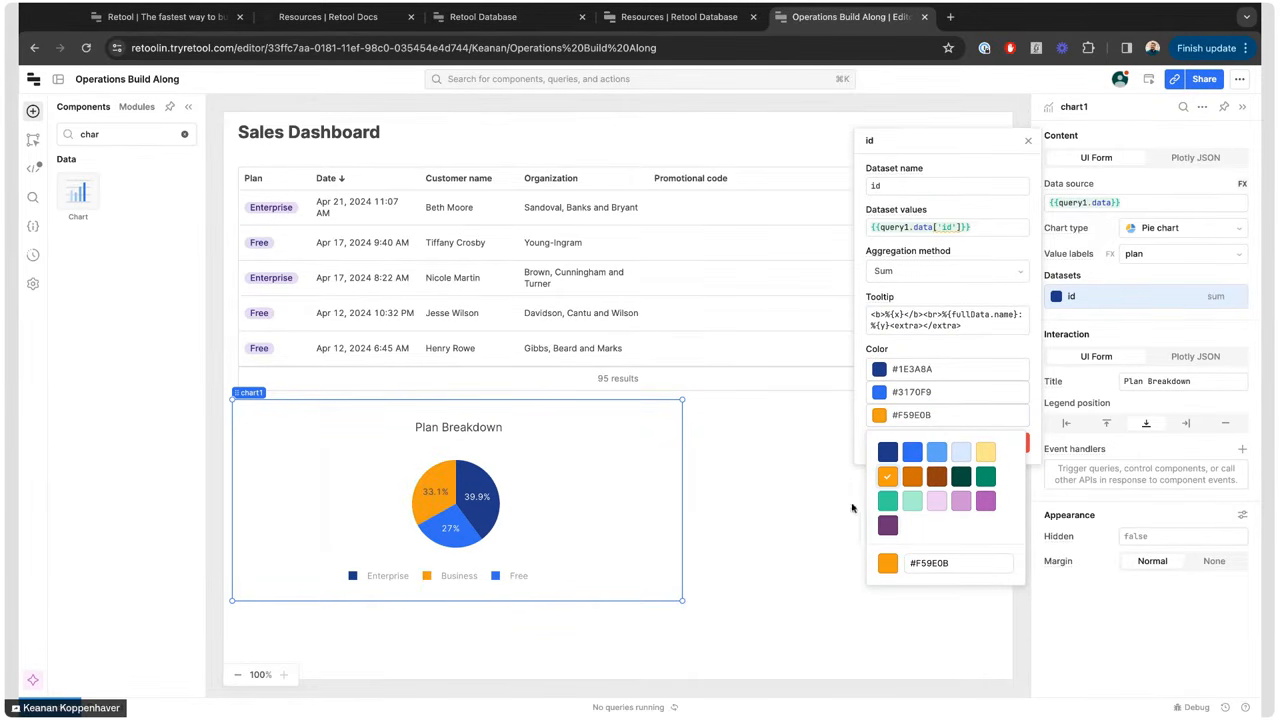
left_click(860, 429)
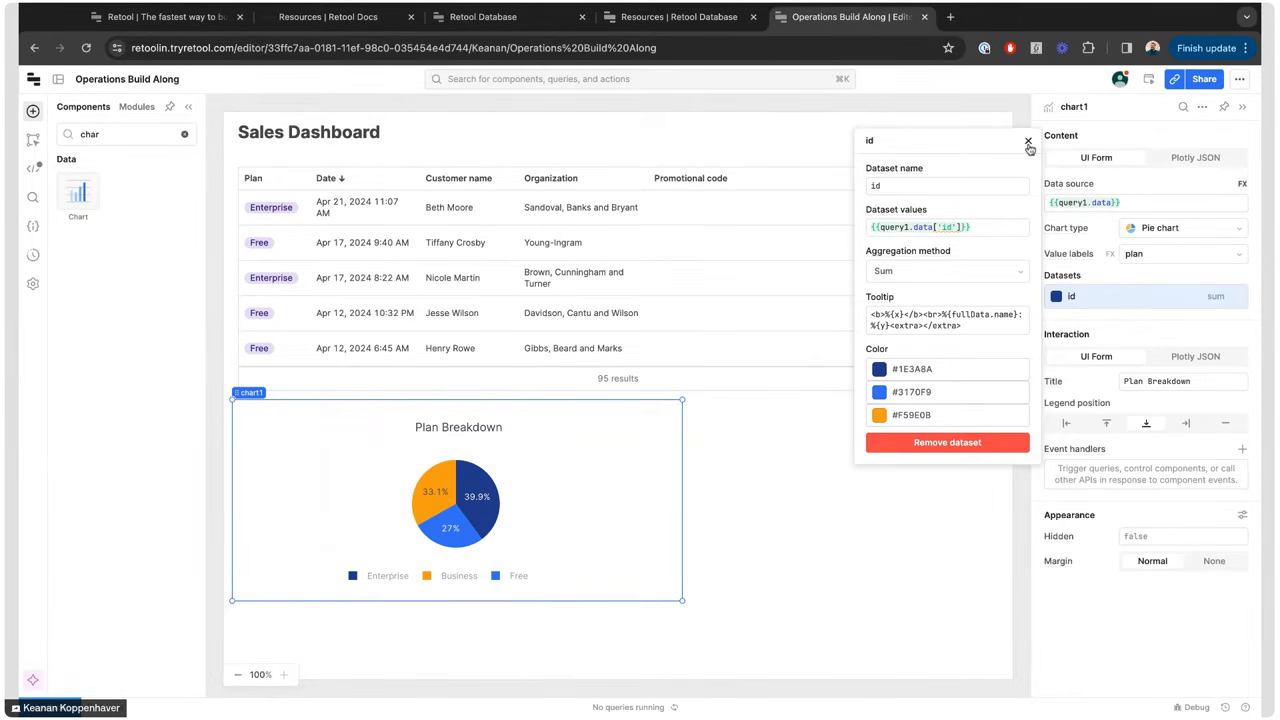
left_click(1028, 141)
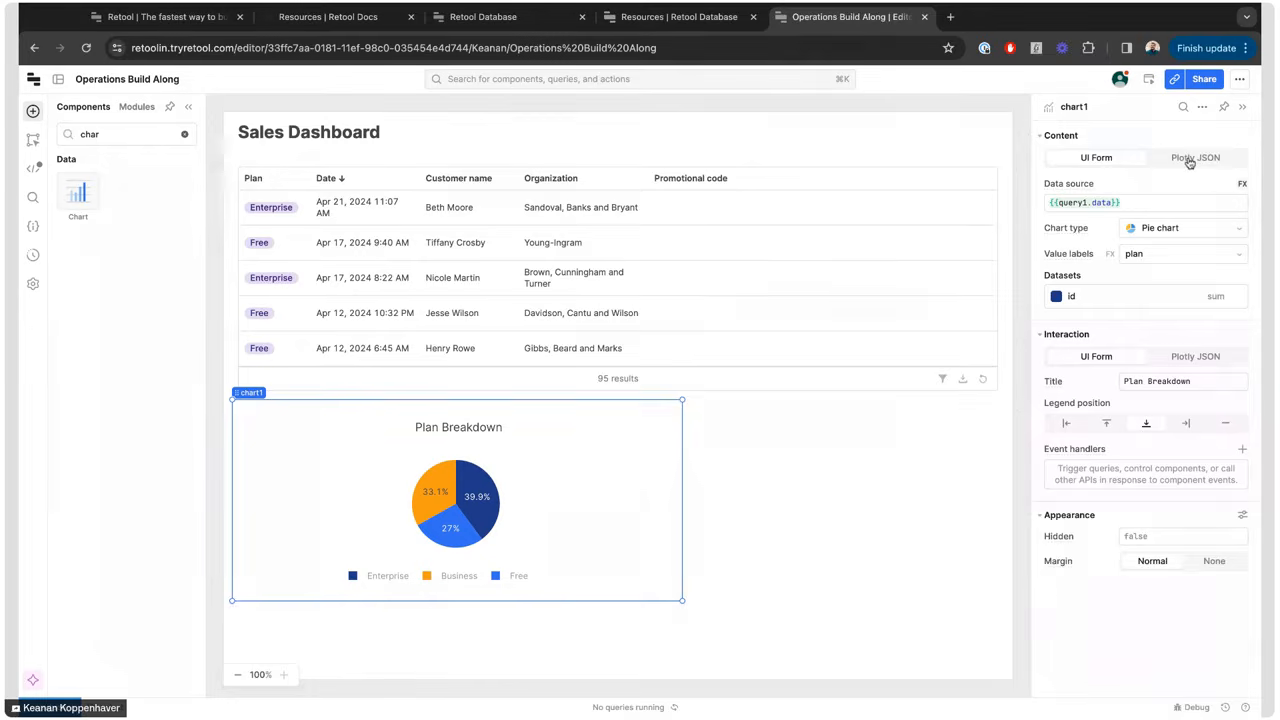
- Examine the pie chart's Plotly JSON data definition, including labels, values, legend and colors, and return to the UI Form view
left_click(1190, 160)
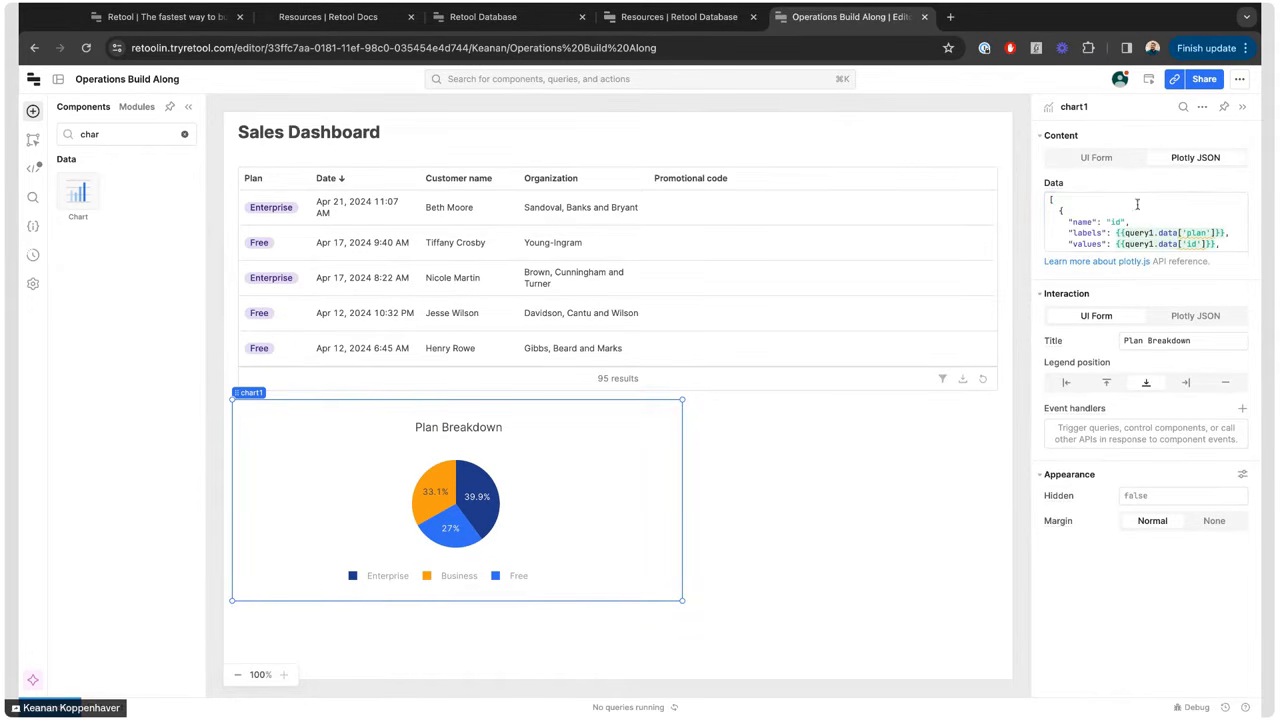
left_click(1136, 205)
scroll(1130, 218, "down", 1)
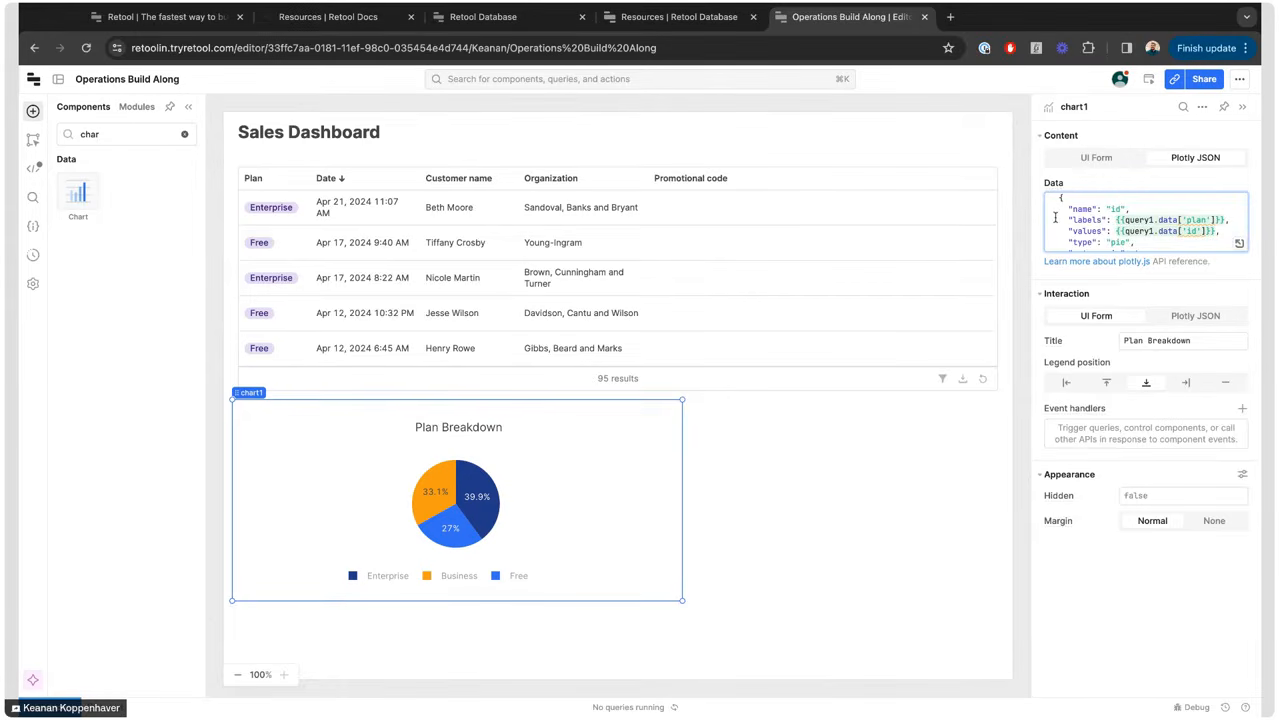
scroll(1054, 217, "down", 5)
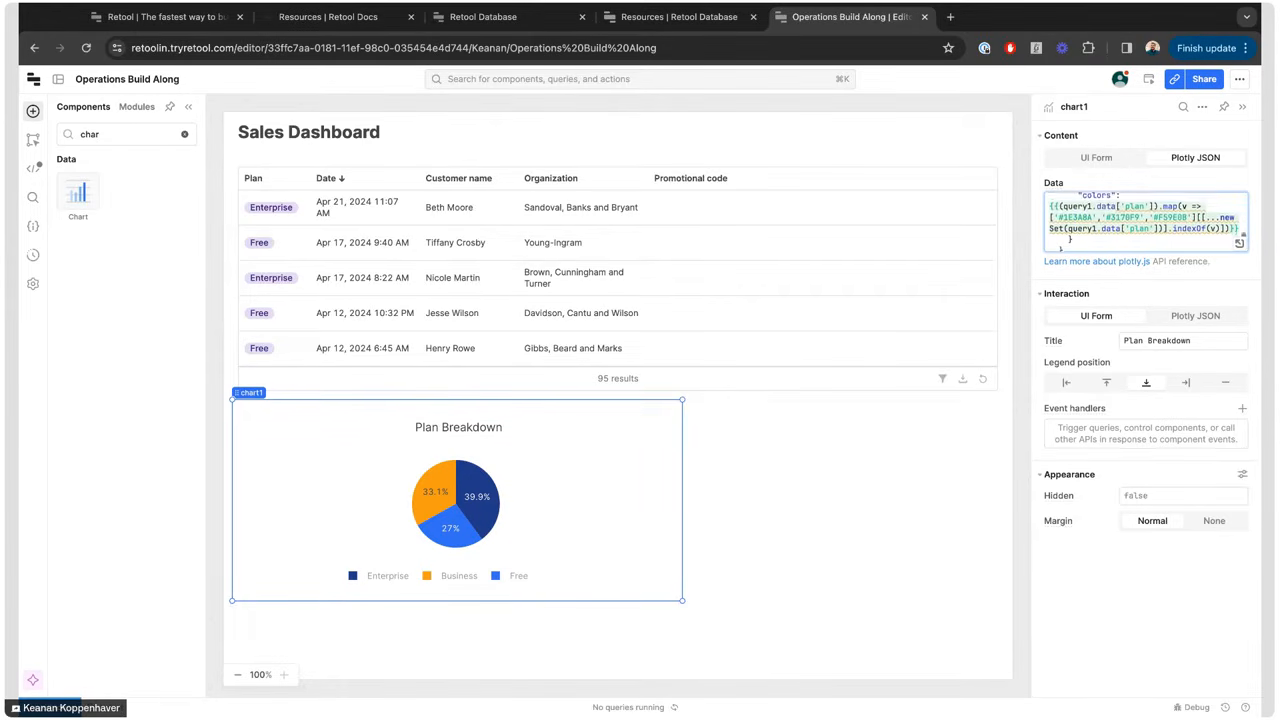
scroll(1145, 218, "down", 2)
scroll(1060, 232, "up", 7)
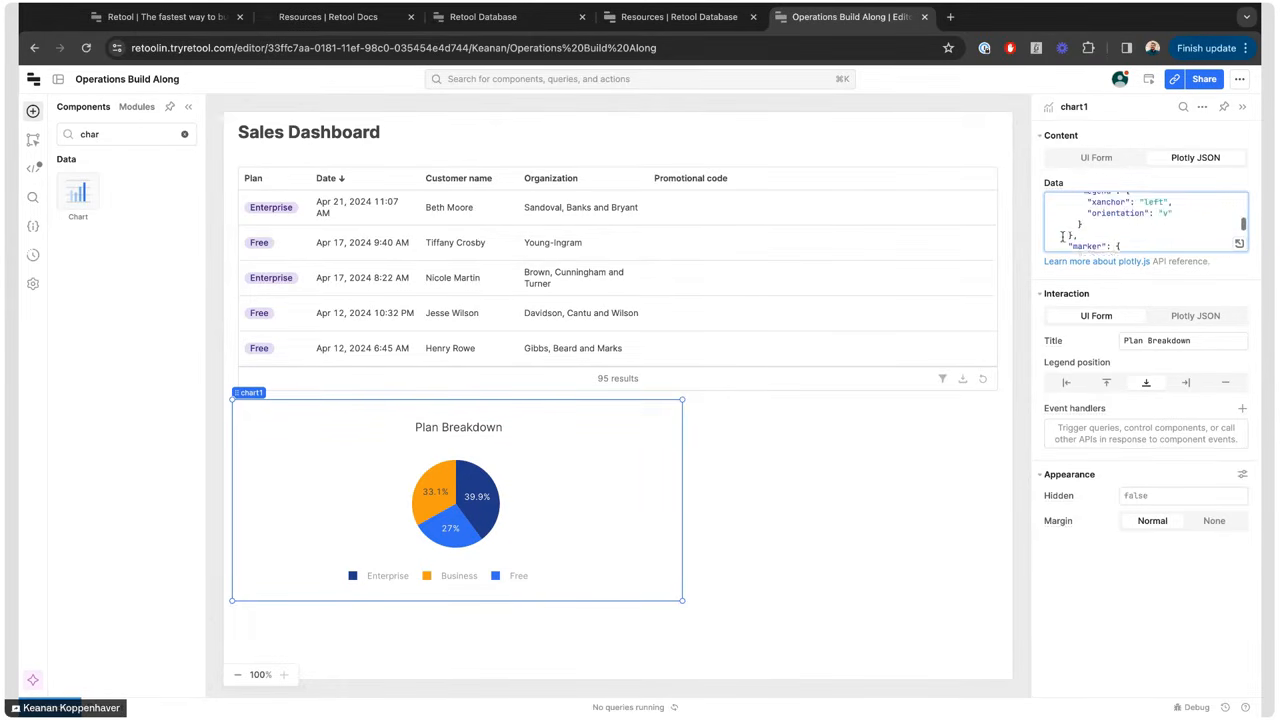
scroll(1062, 237, "up", 1)
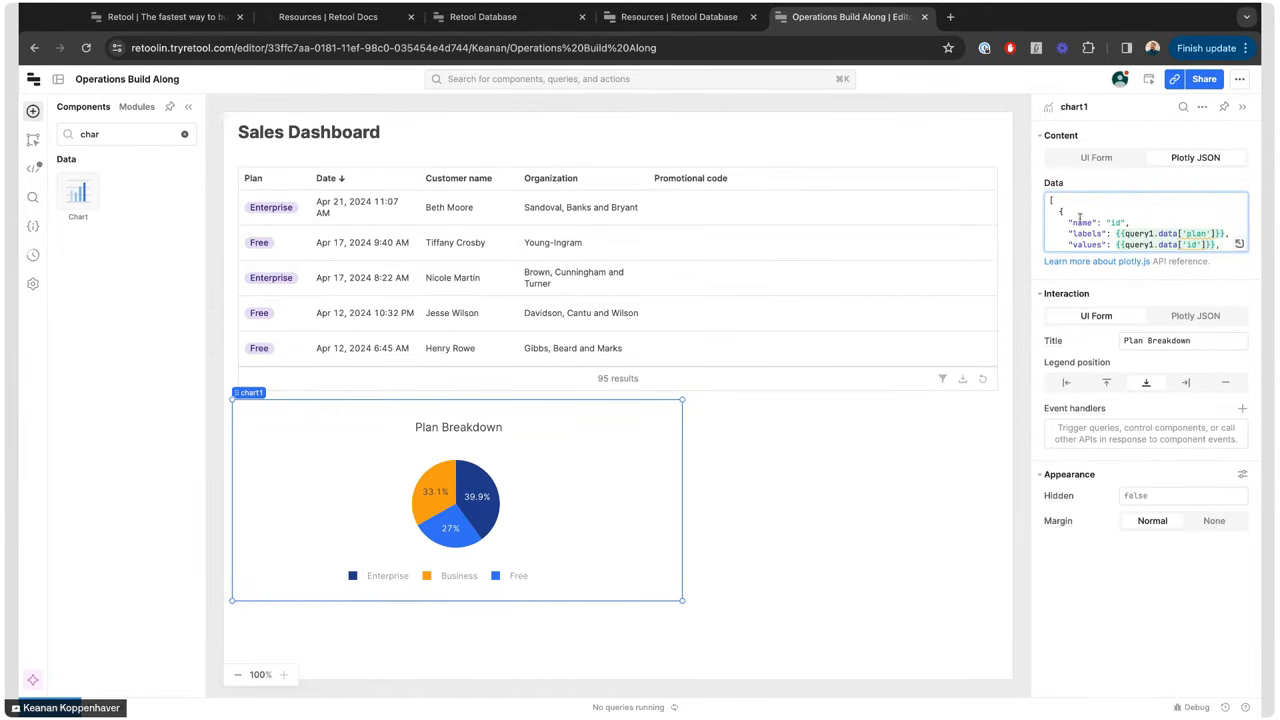
left_click(1083, 159)
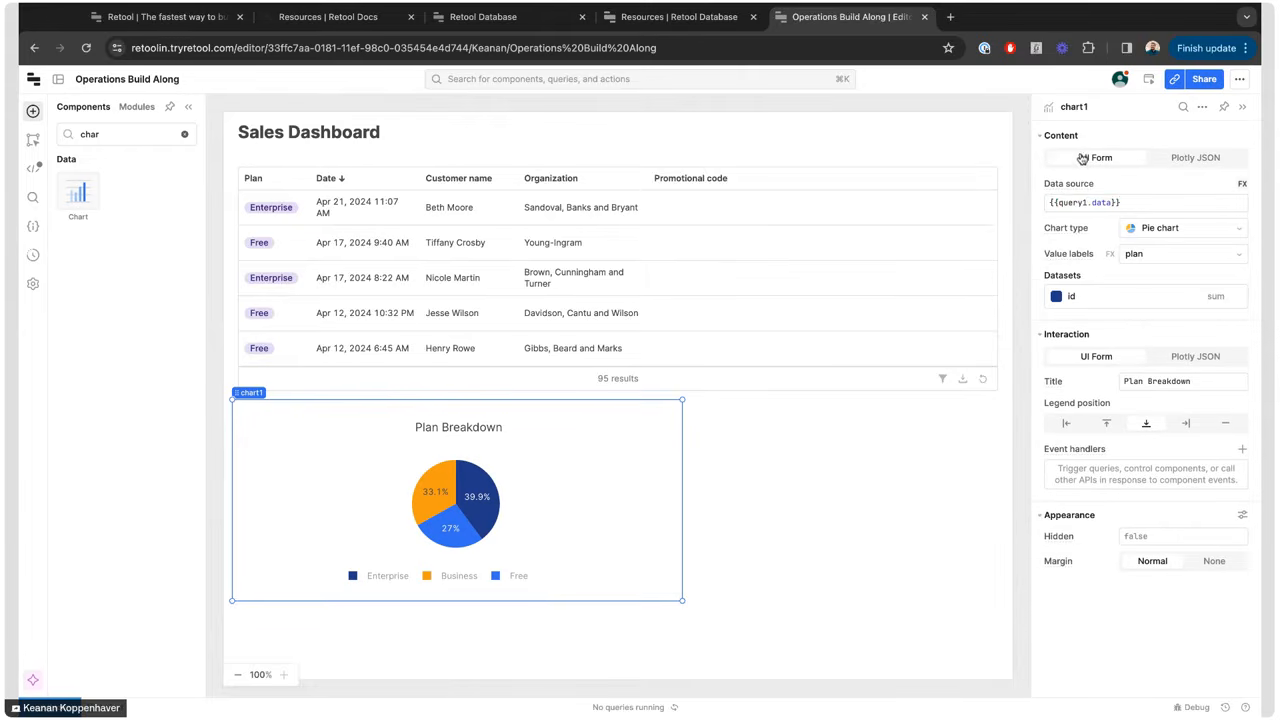
left_click(1200, 160)
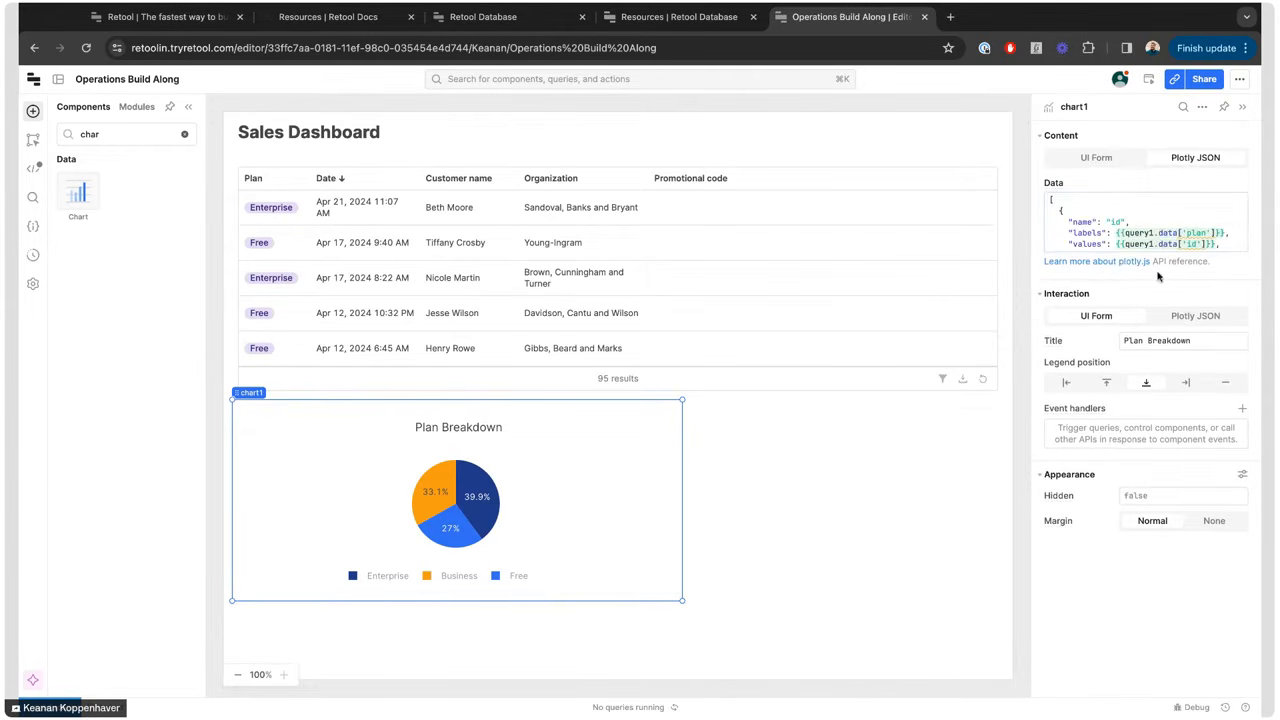
left_click(1095, 158)
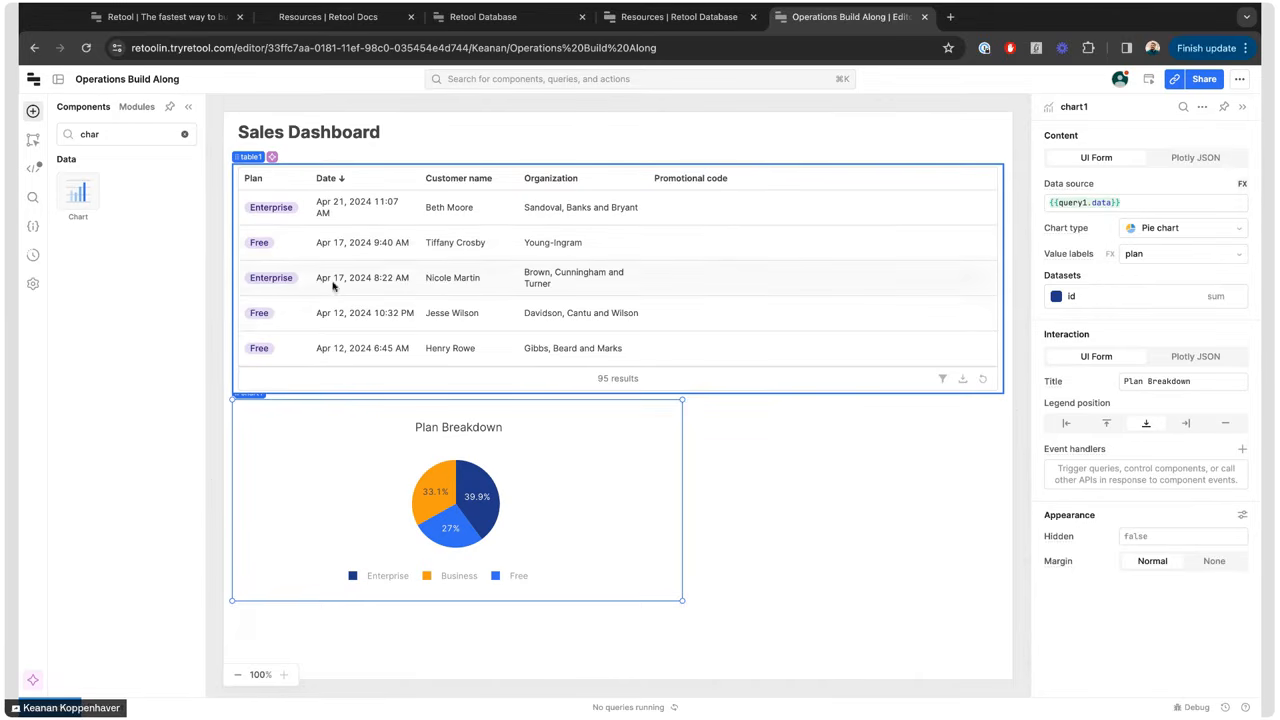
- Try the pie chart at the table's full width and narrow it to about two fifths of that width
left_click_drag(682, 441, 1003, 442)
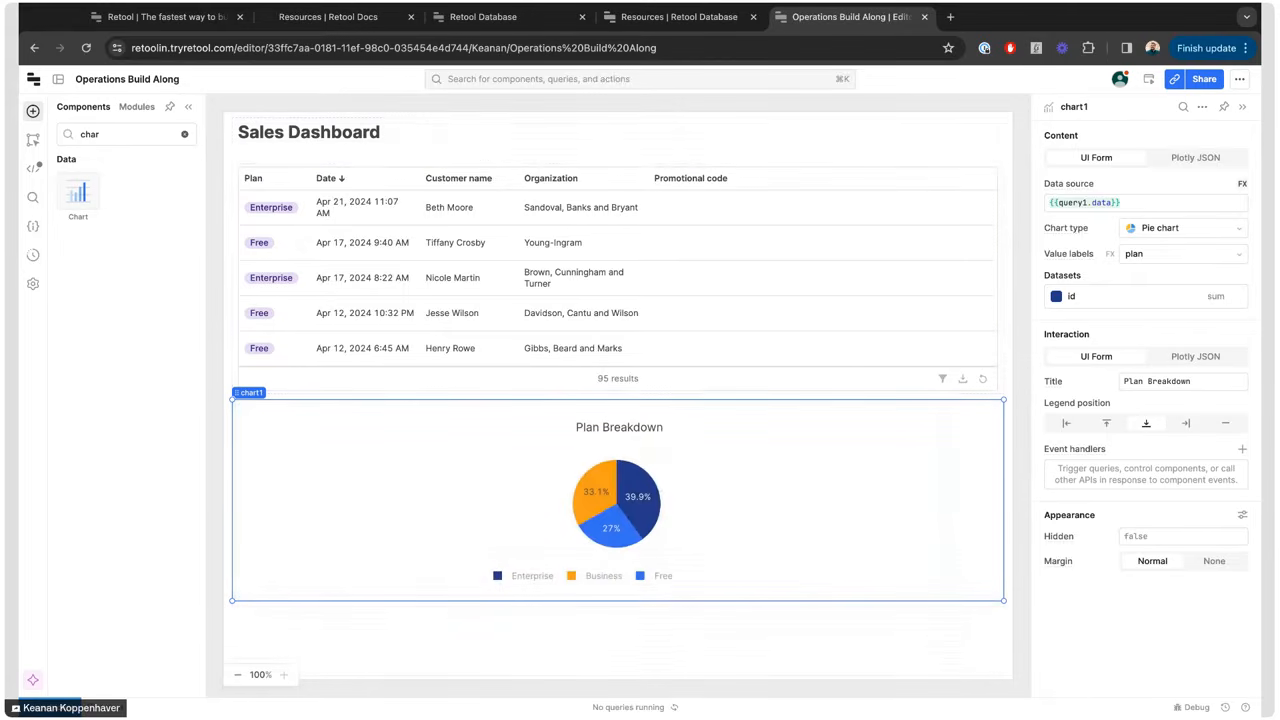
mouse_move(614, 491)
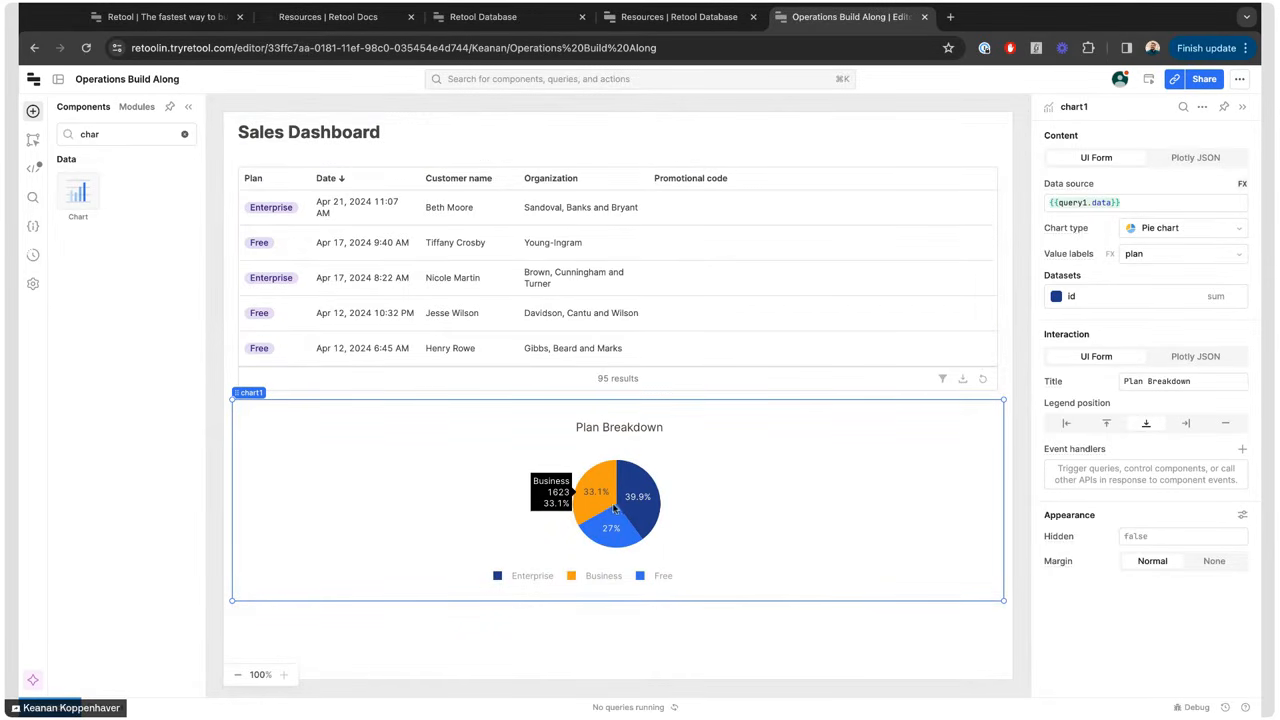
mouse_move(608, 532)
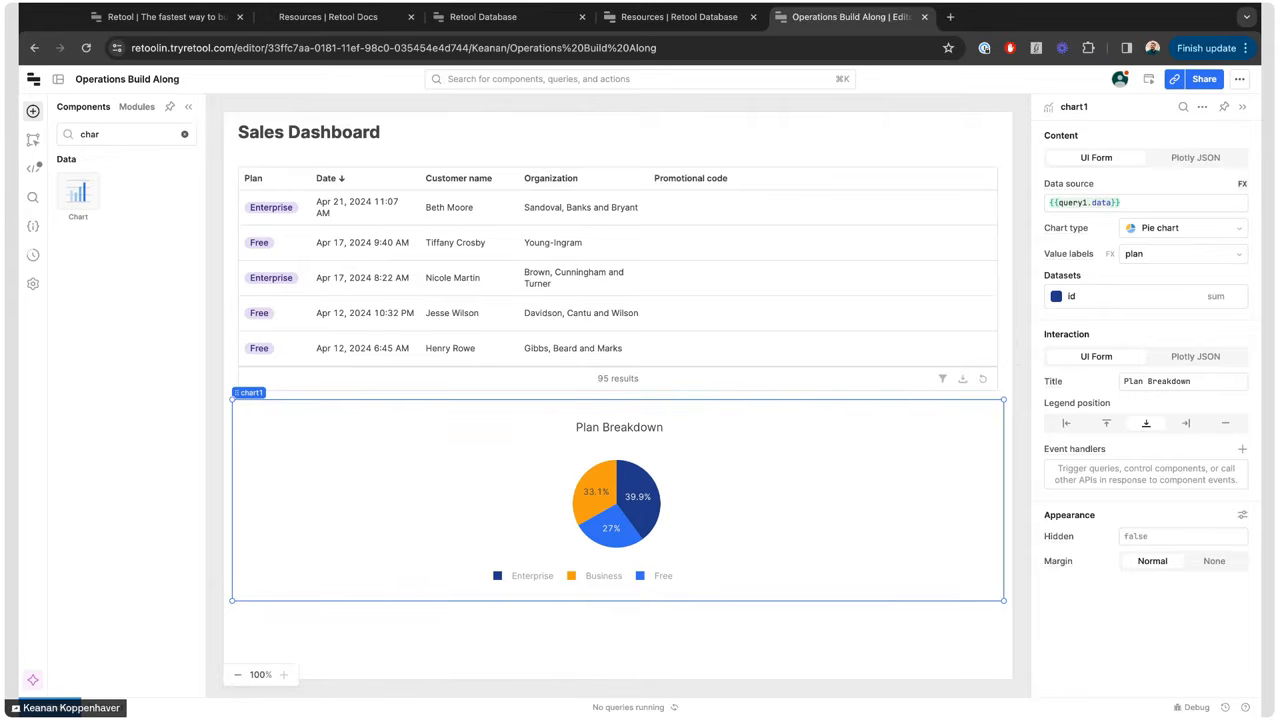
left_click_drag(1003, 456, 557, 455)
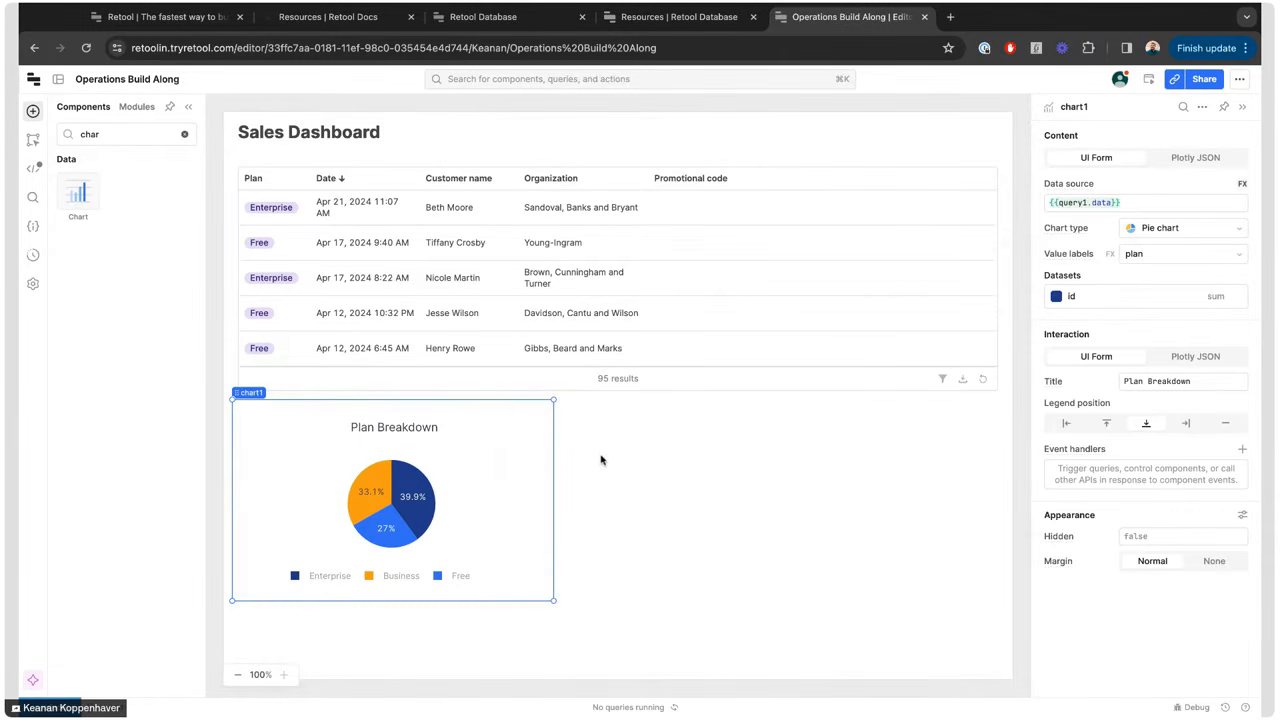
left_click(601, 460)
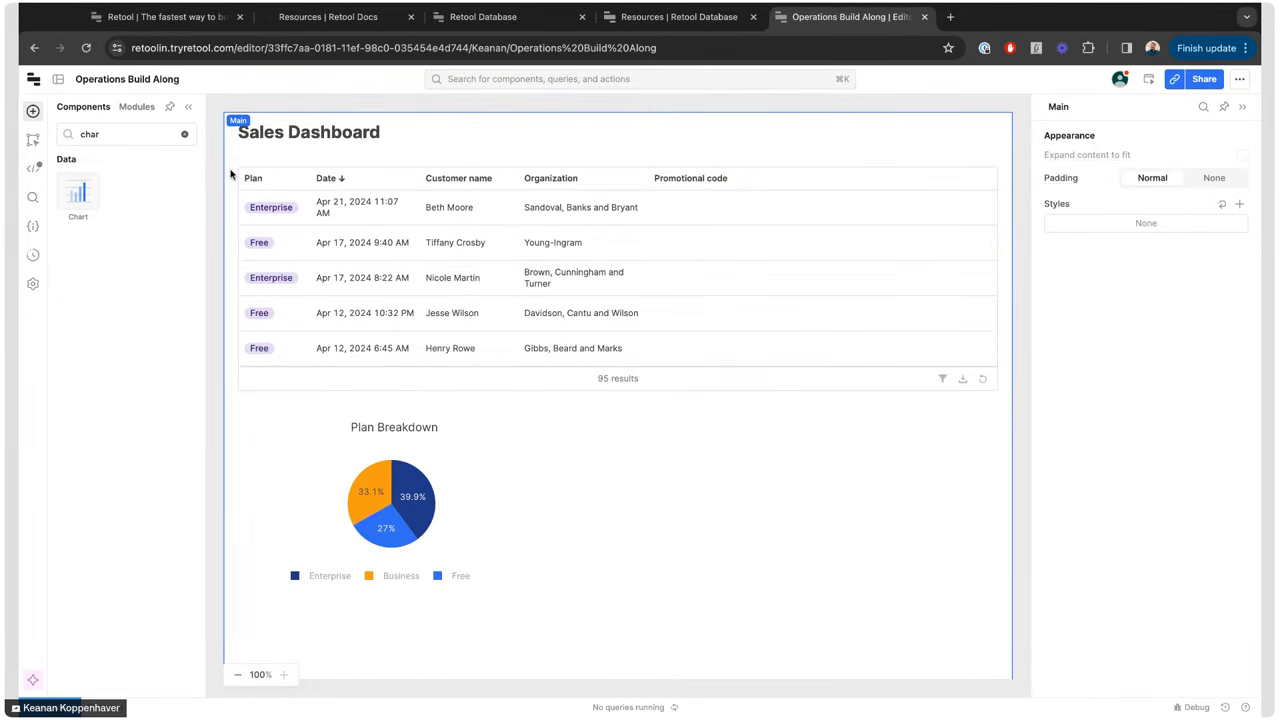
- Clear the component search and examine the sales table's promotional codes, selecting the row dated Apr 6, 2024
left_click(184, 133)
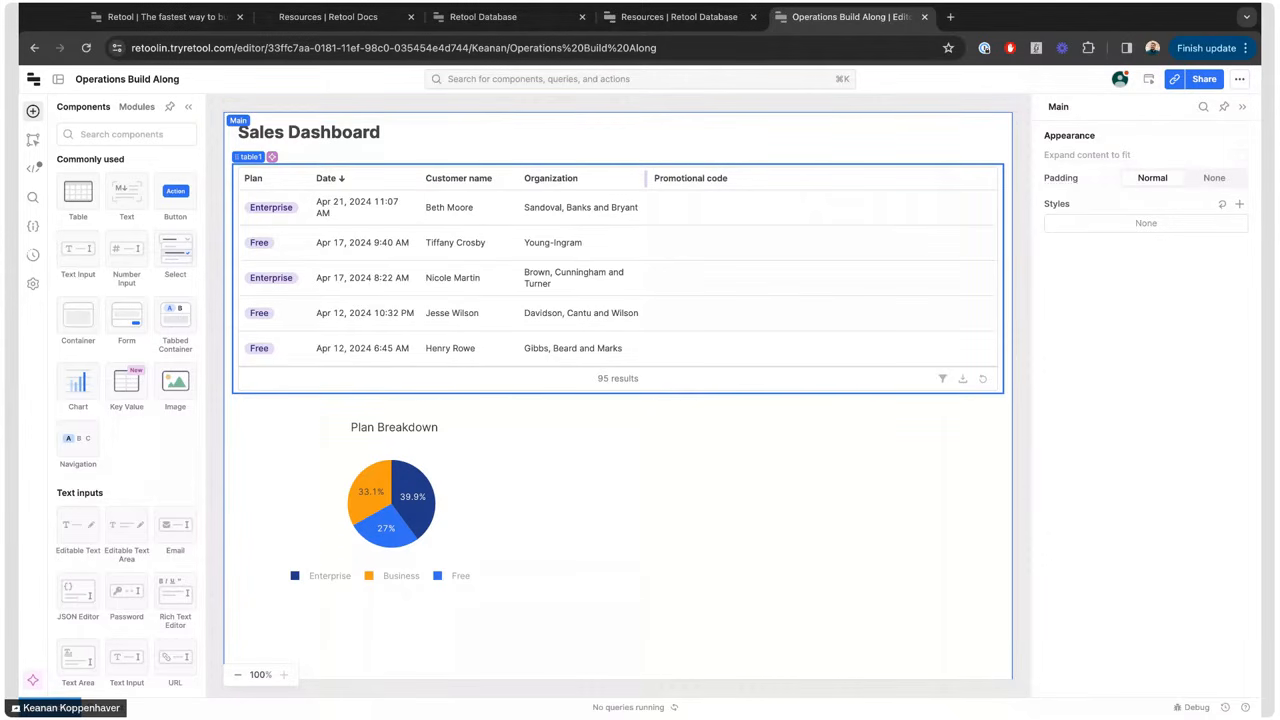
scroll(670, 250, "down", 5)
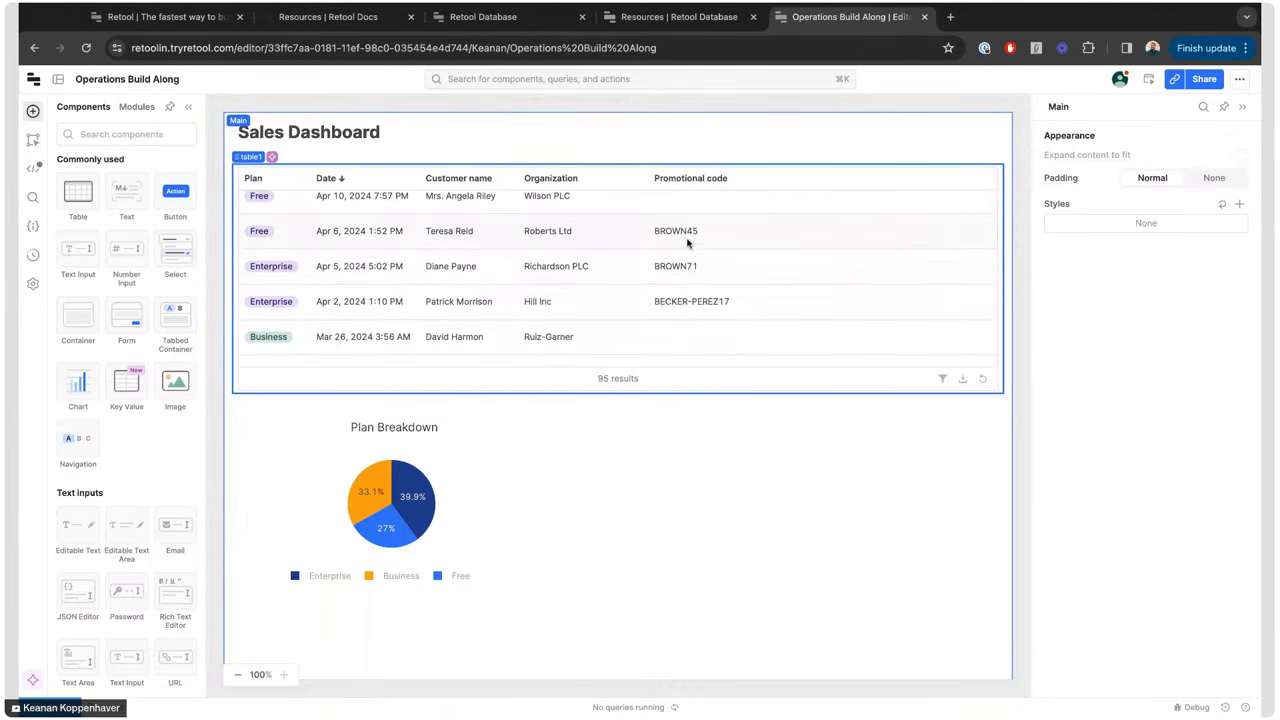
scroll(685, 250, "up", 2)
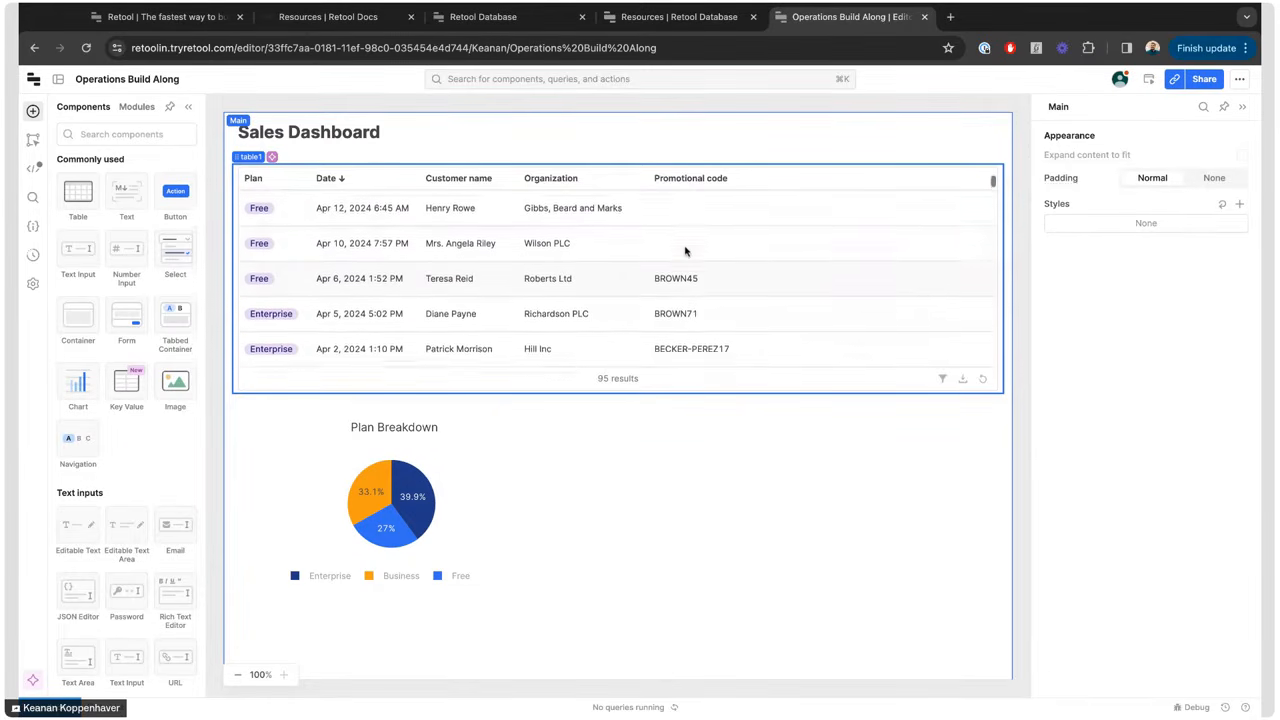
scroll(685, 250, "up", 2)
scroll(685, 250, "down", 2)
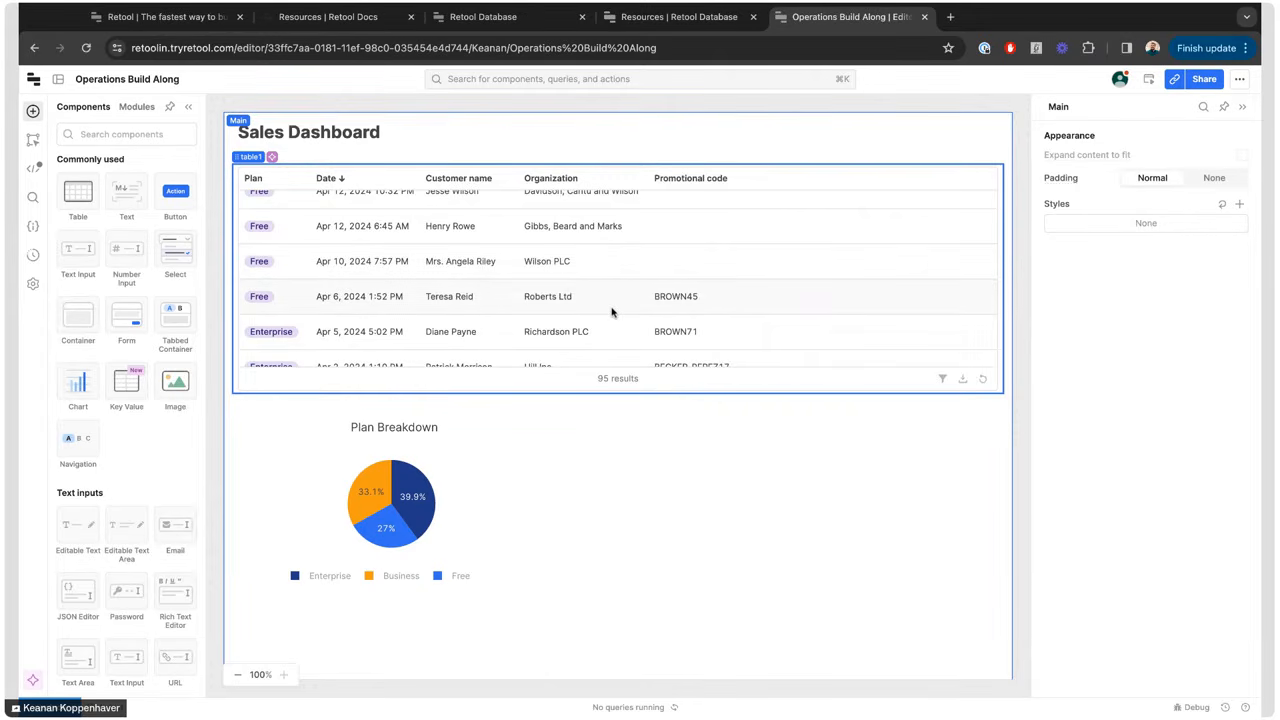
scroll(600, 263, "down", 2)
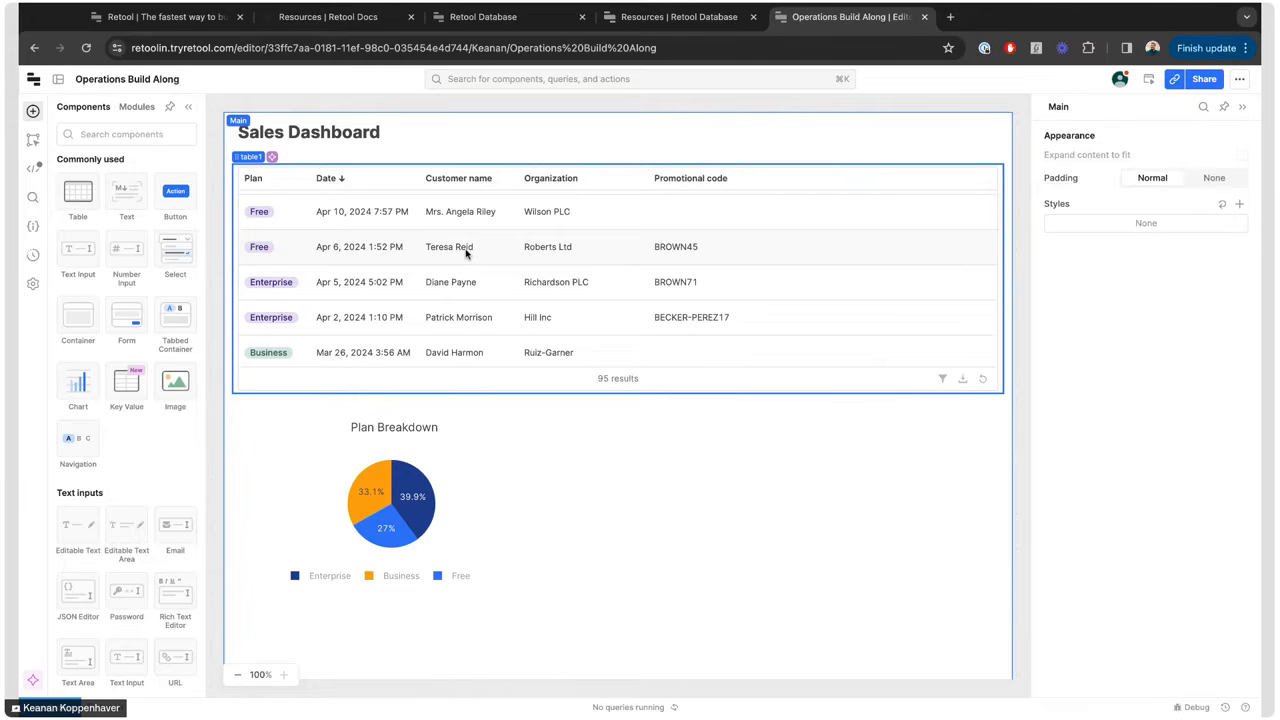
left_click(367, 256)
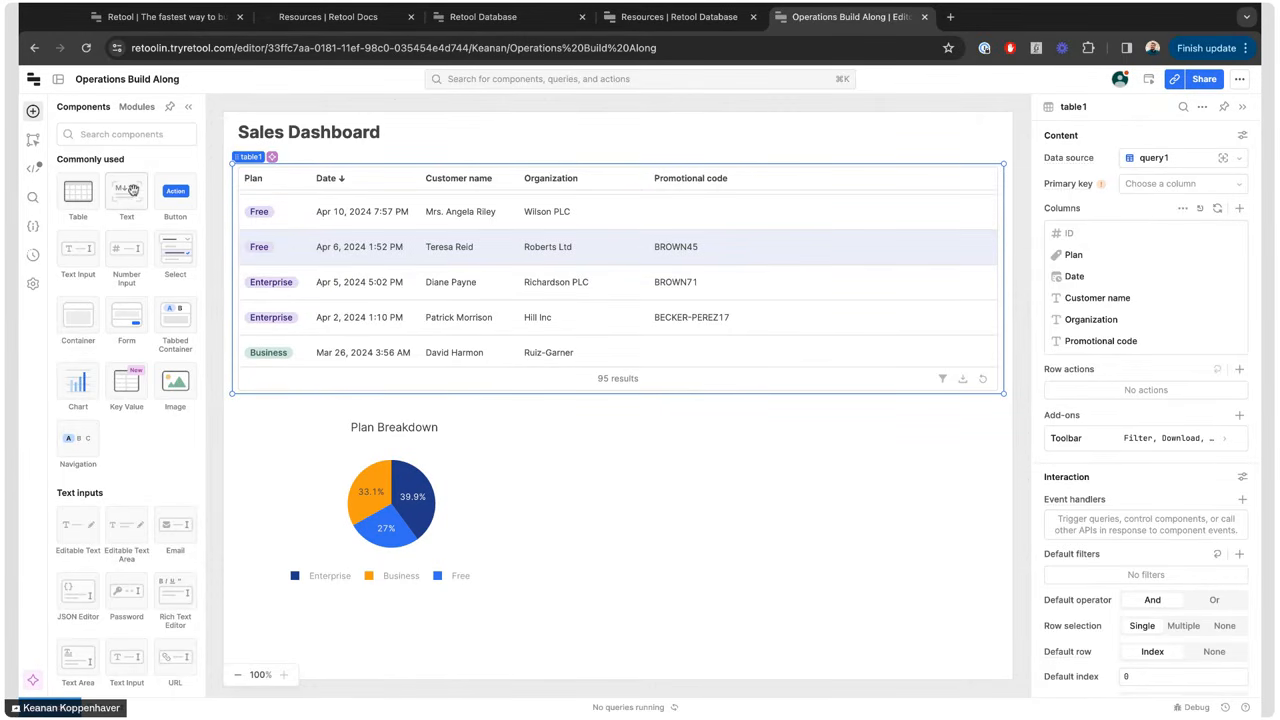
- Add a Text component below the table, beside the pie chart, and replace its greeting text with "Affiliate Info"
left_click_drag(118, 198, 650, 405)
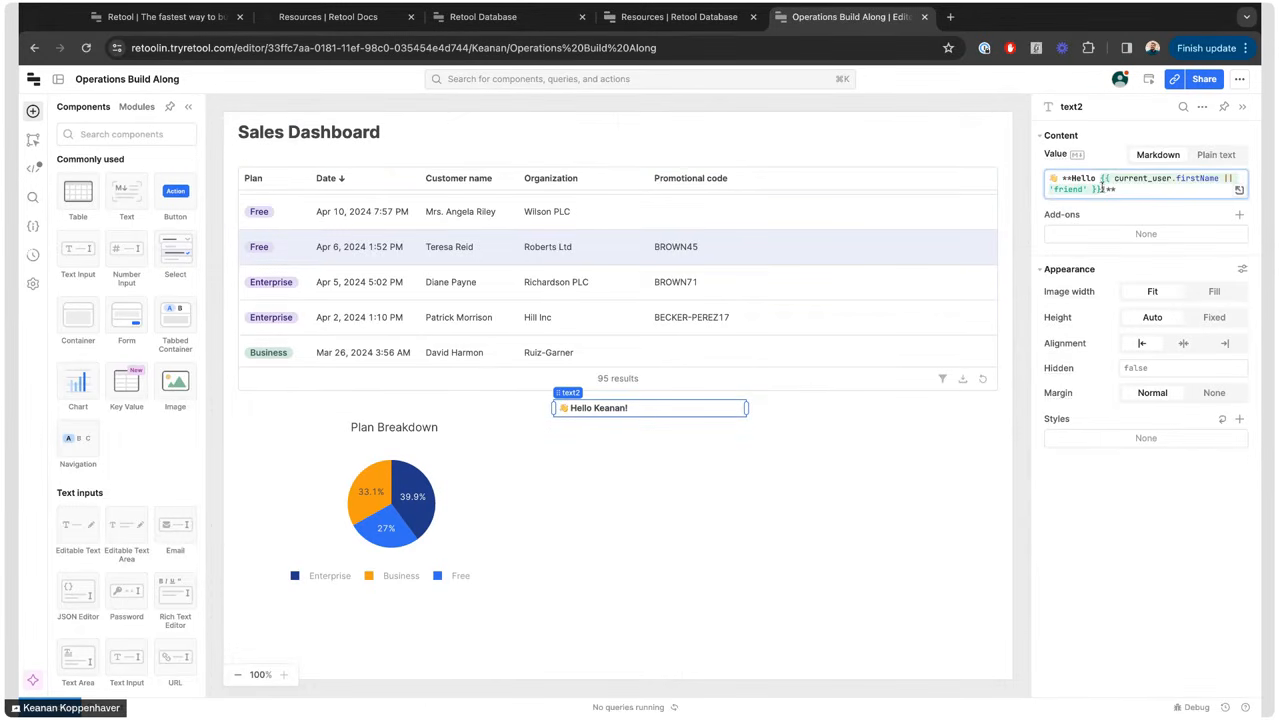
left_click_drag(1102, 188, 1086, 178)
key("BackSpace")
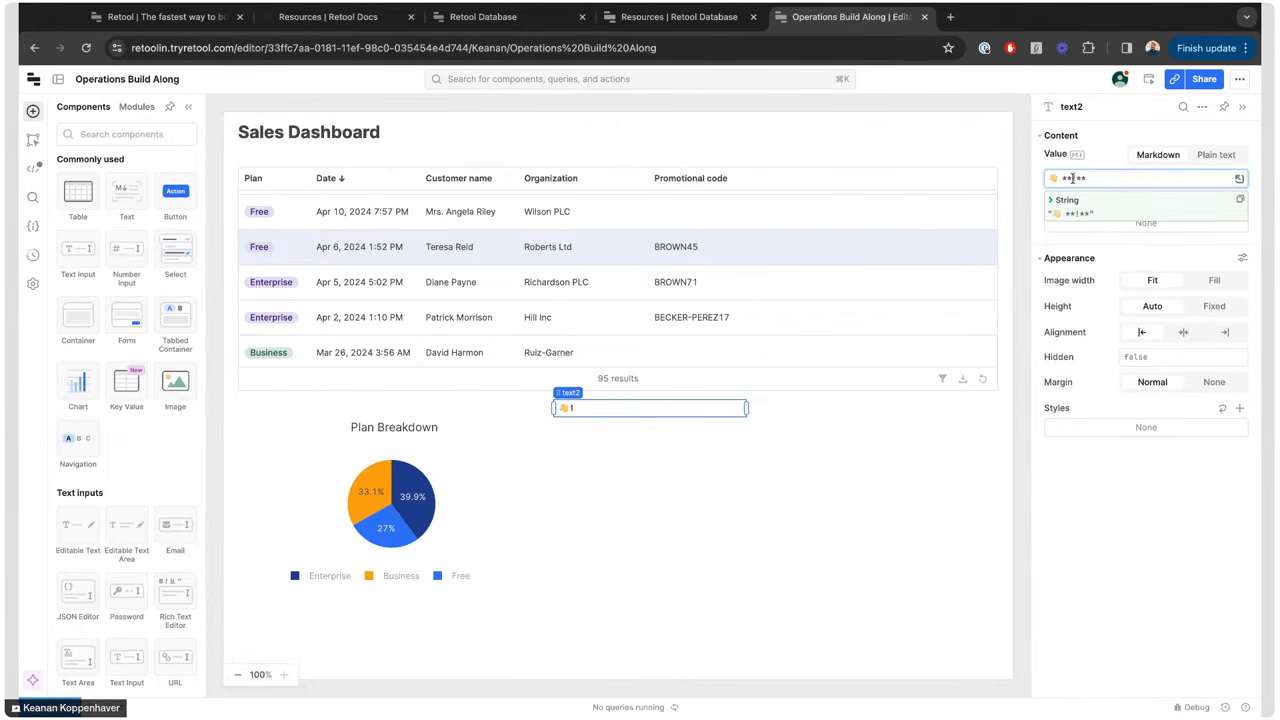
type("**Affiliate Info")
- Format the Affiliate Info text as a level-three Markdown heading (###), removing the emoji and the bold markers
left_click(1076, 178)
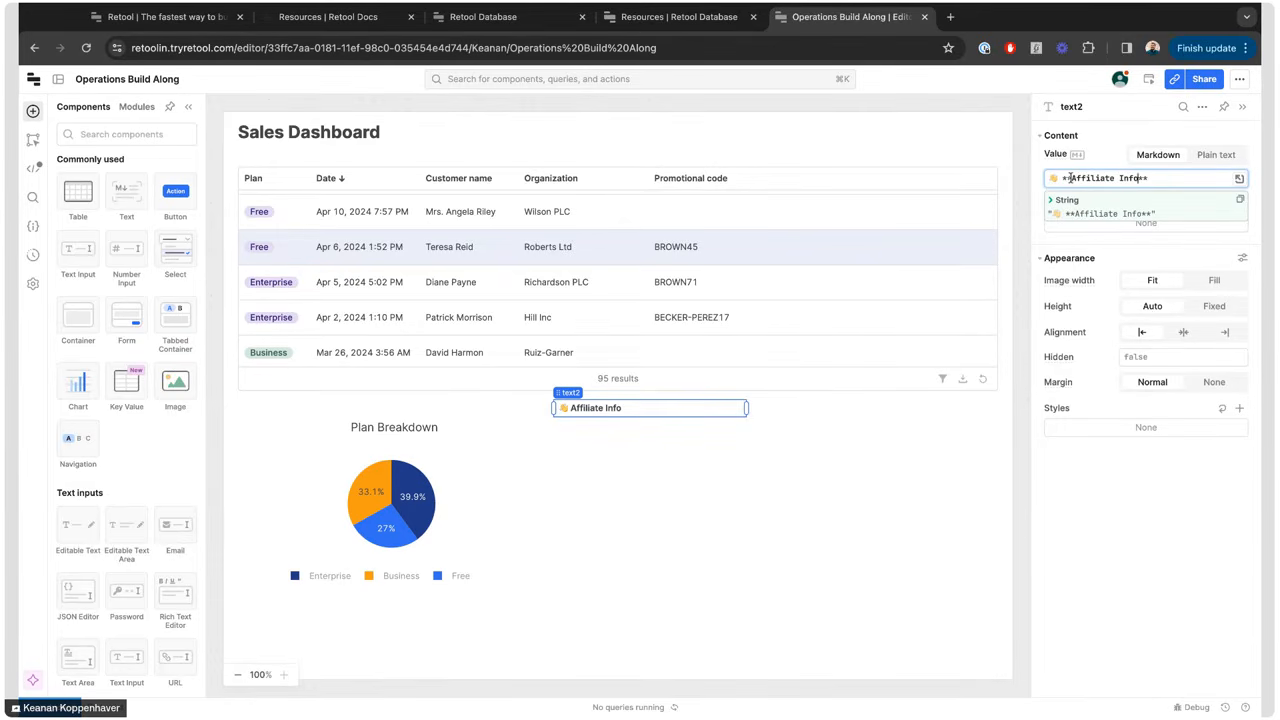
key("BackSpace")
key("BackSpace")
key("BackSpace")
key("BackSpace")
type("#")
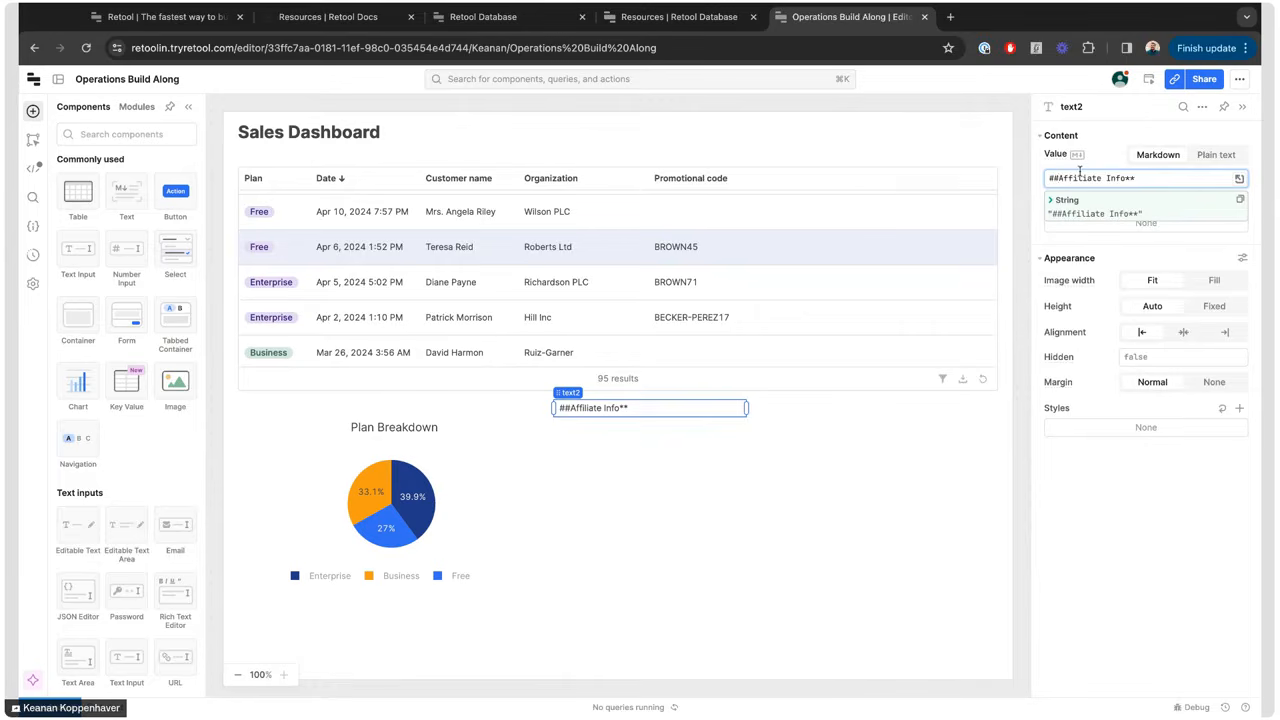
type("#")
left_click(1159, 177)
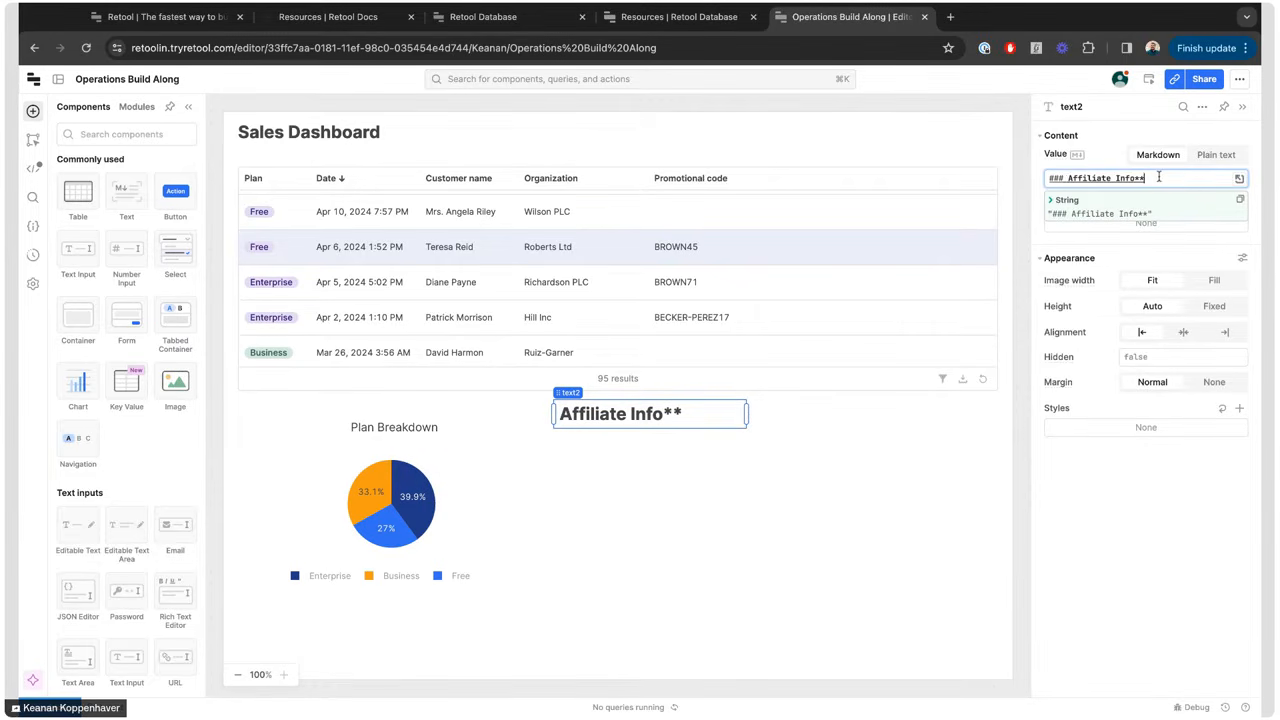
key("BackSpace")
key("BackSpace")
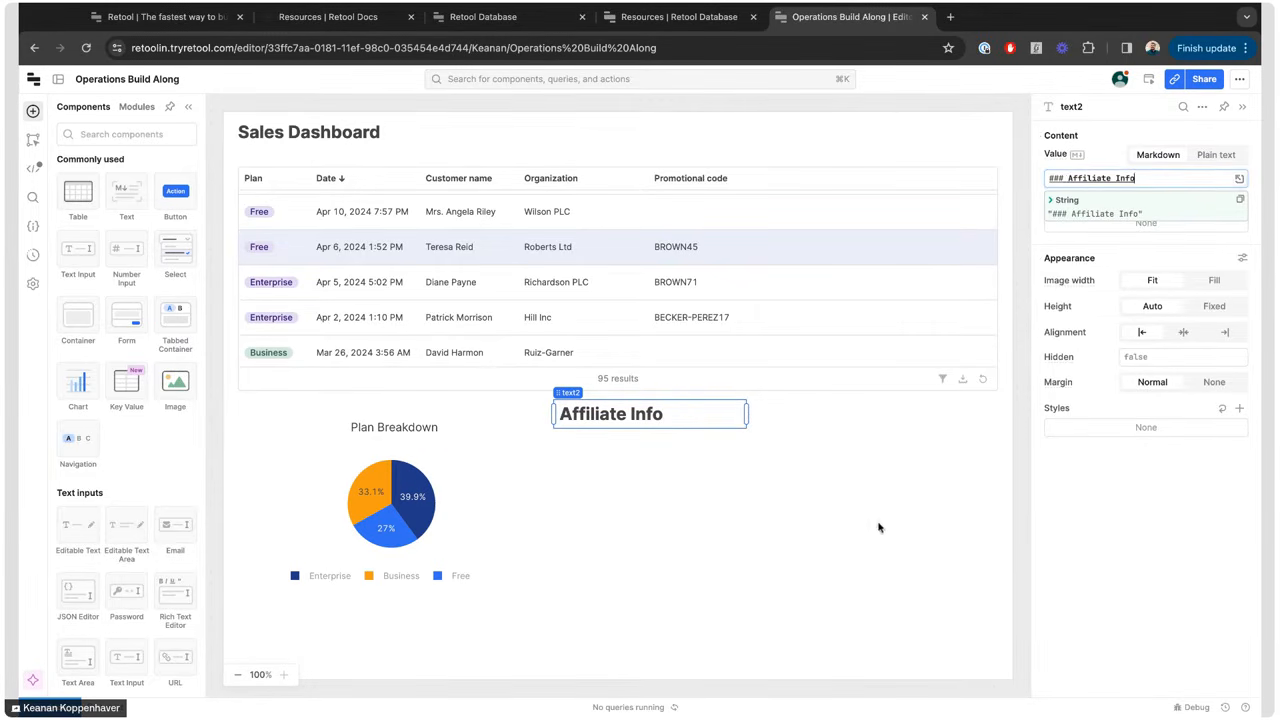
left_click(830, 524)
- Add the new, non-legacy Key Value component beneath the Affiliate Info heading and delete its sample data
left_click(120, 136)
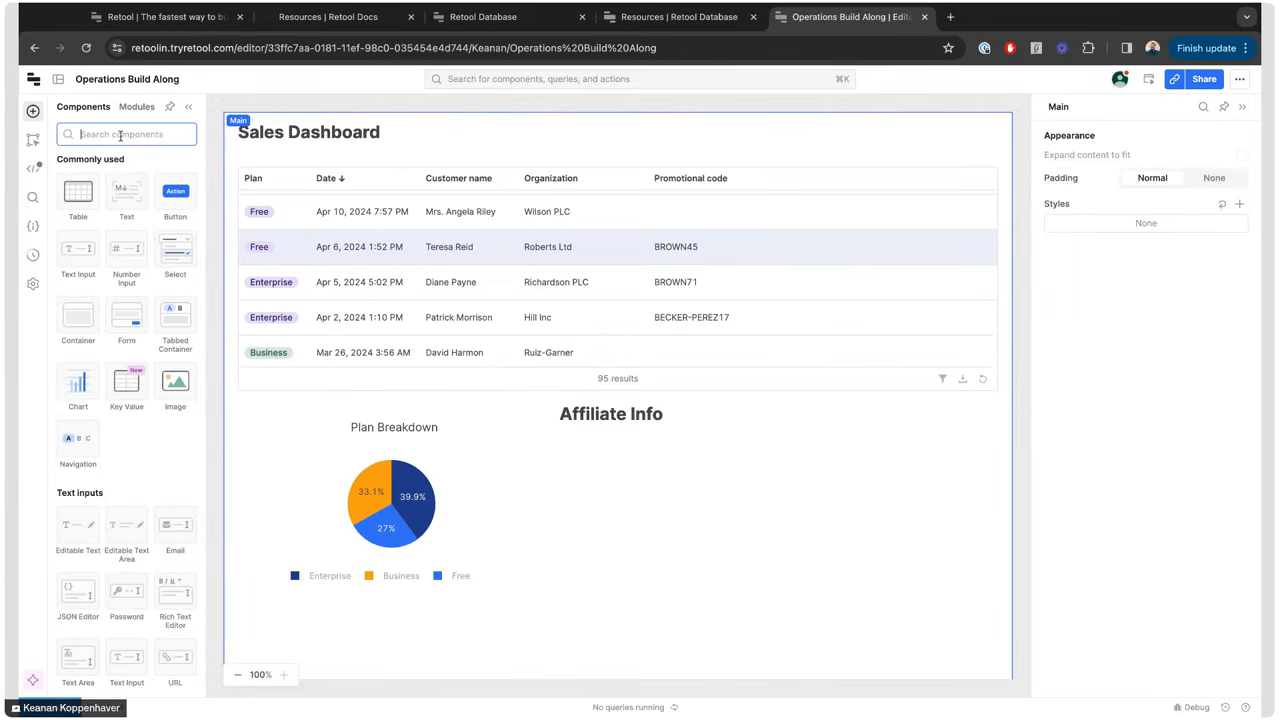
type("key")
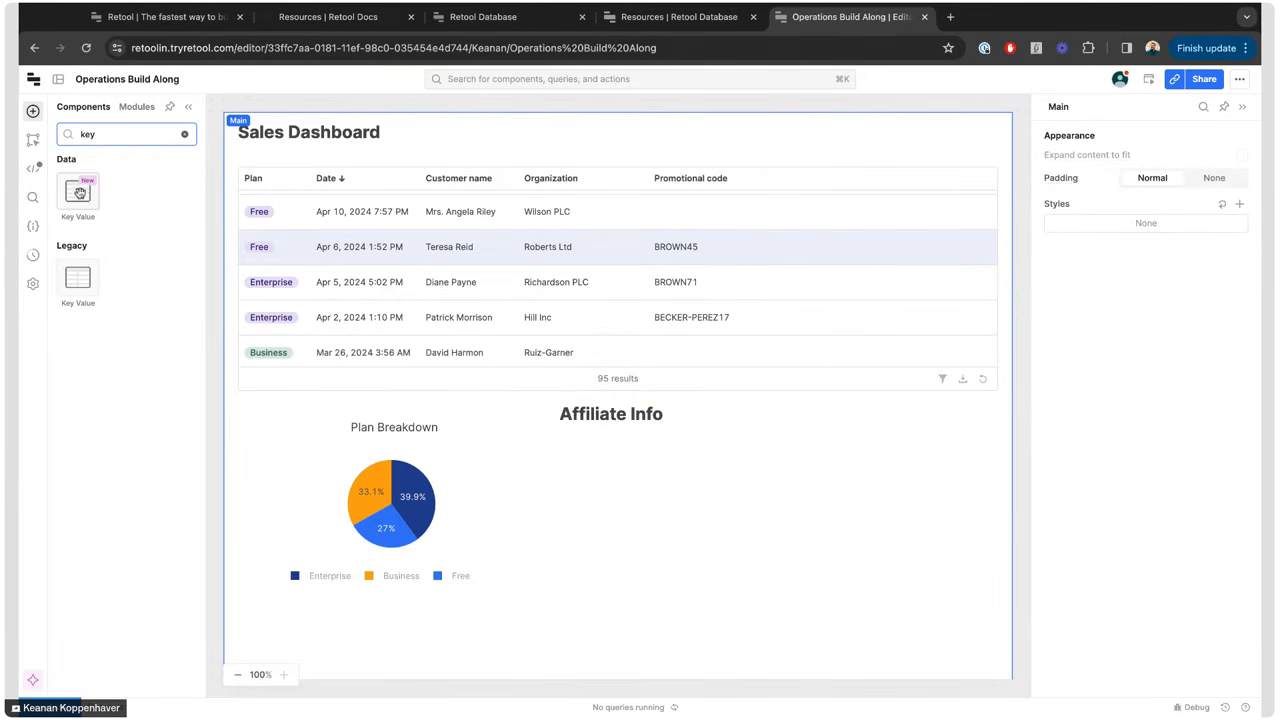
left_click_drag(79, 193, 640, 450)
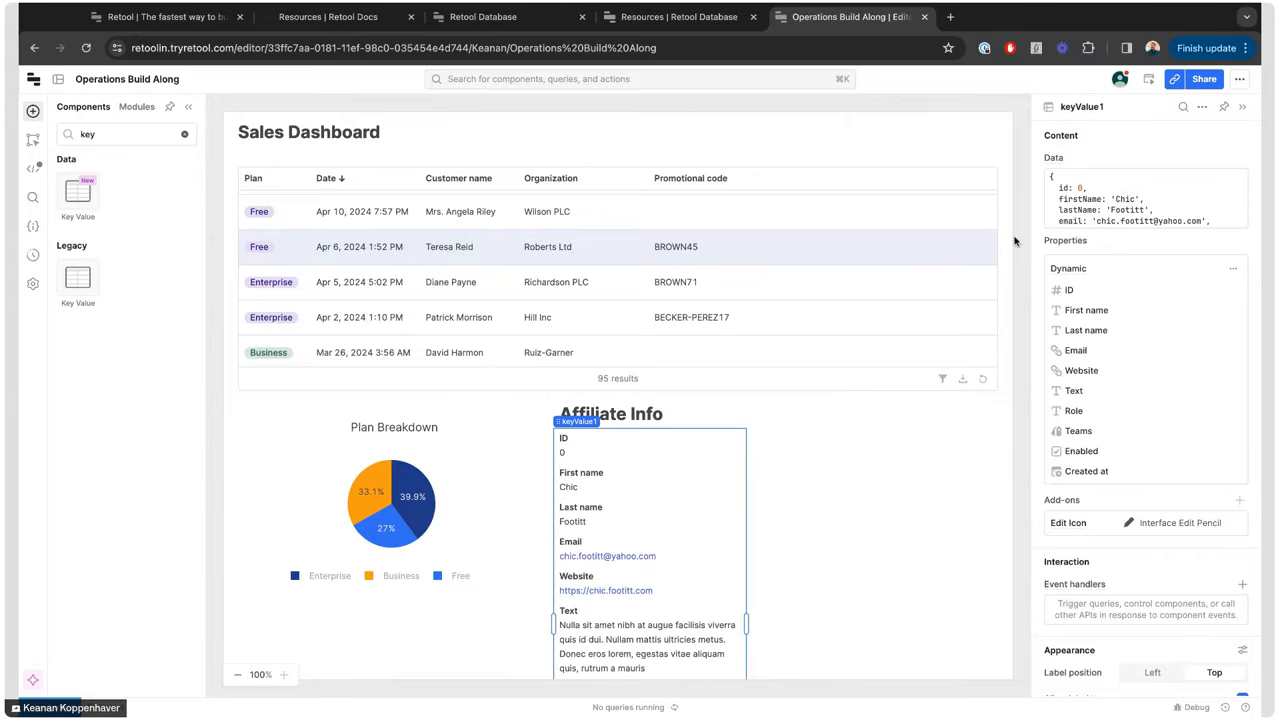
double_click(1090, 197)
key("ctrl+a")
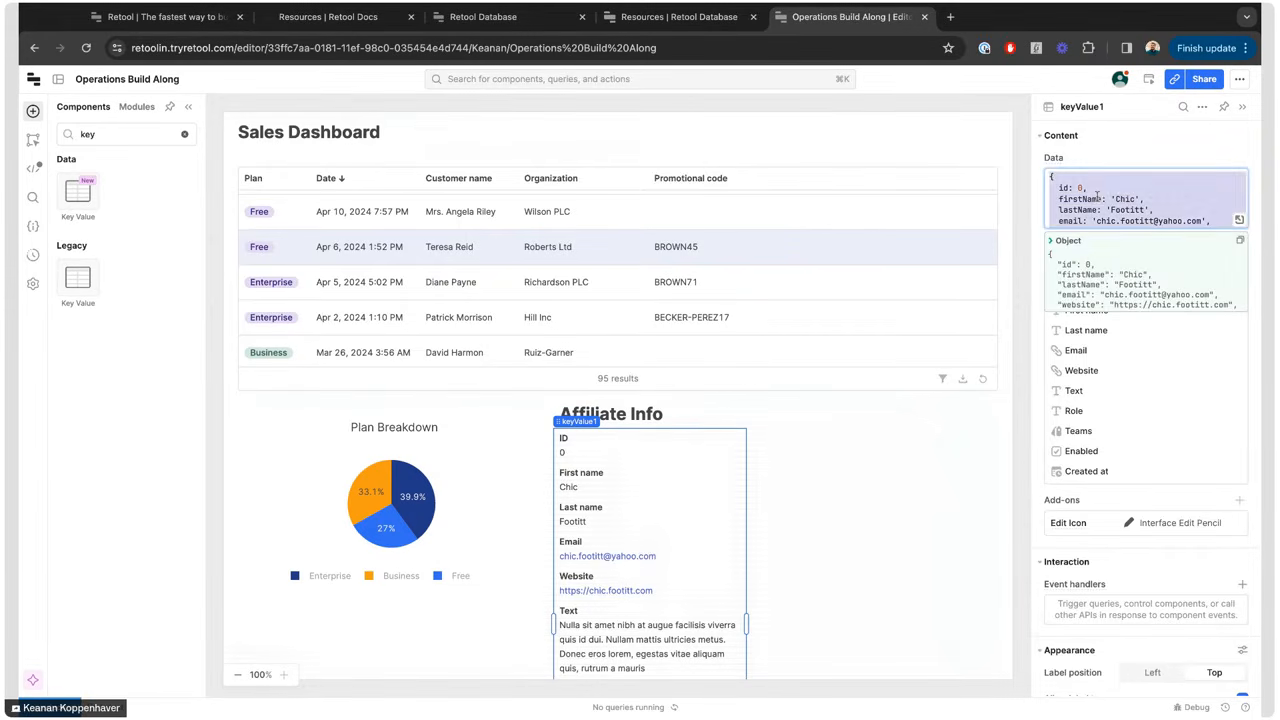
key("BackSpace")
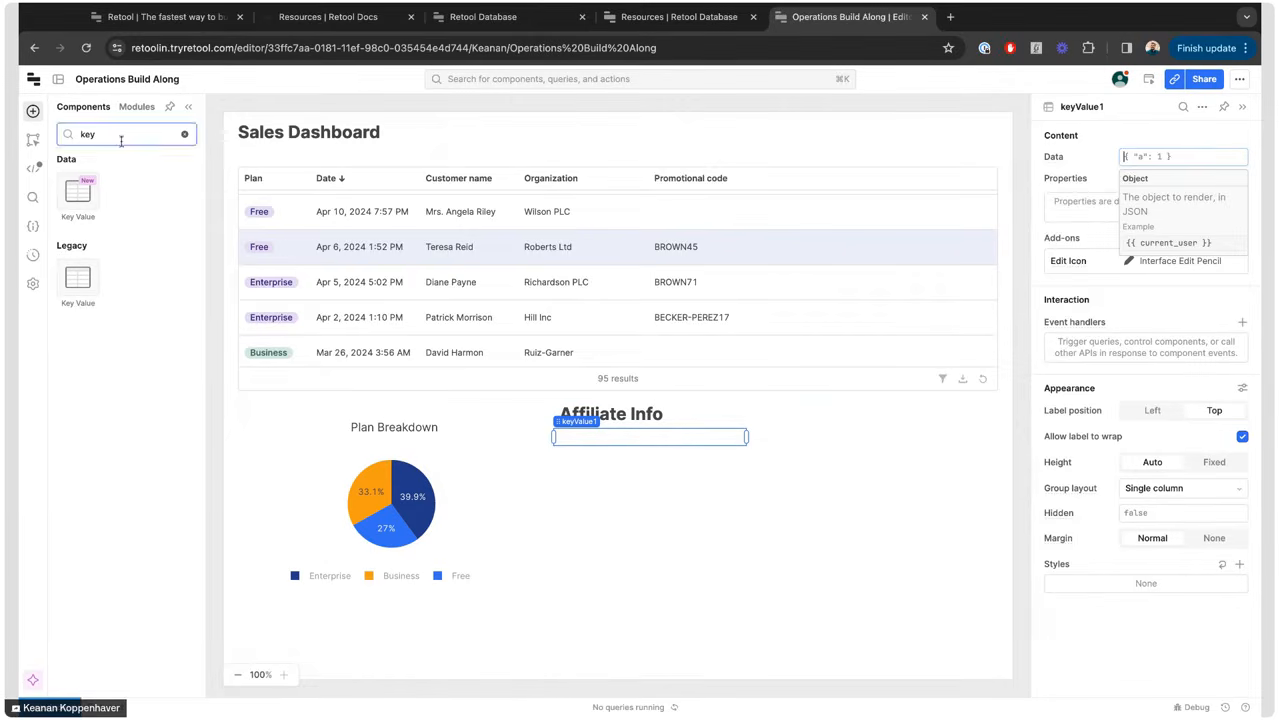
- Rename query1 as getSalesData
left_click(40, 171)
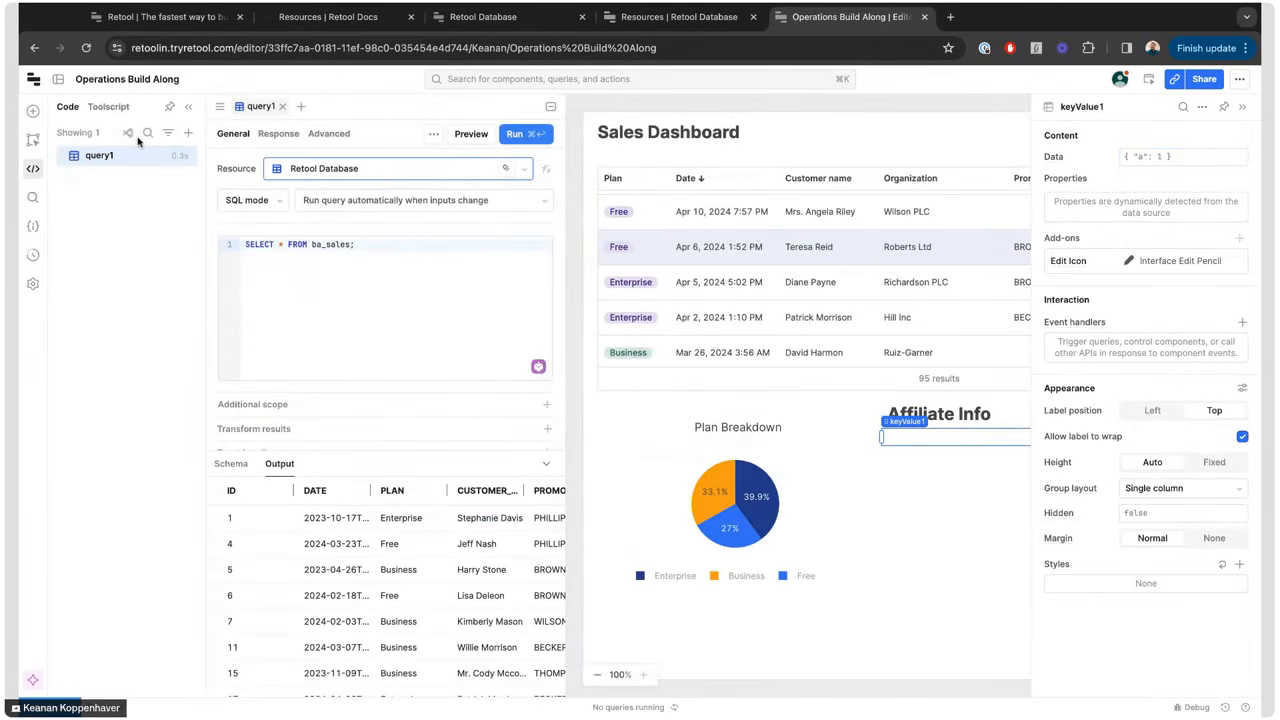
double_click(260, 107)
type("g")
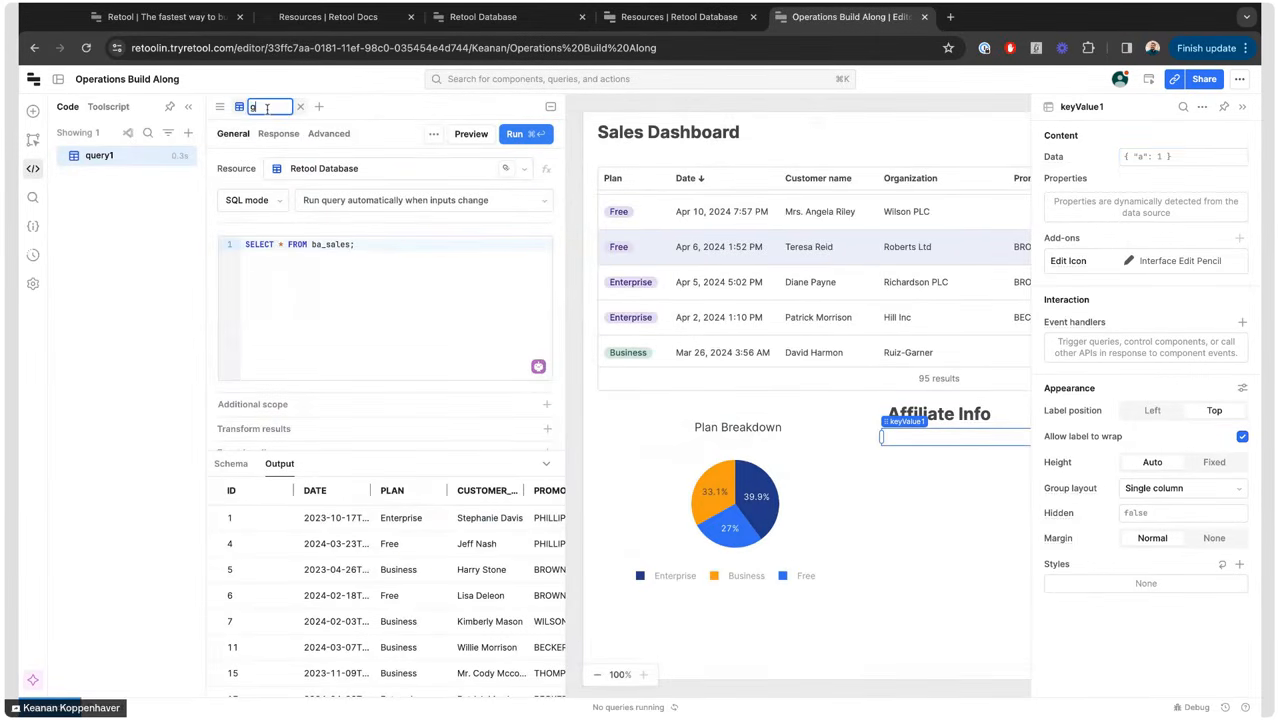
type("etSalesData")
key("Return")
- Create a new resource query named getSelectedAffiliate
left_click(328, 106)
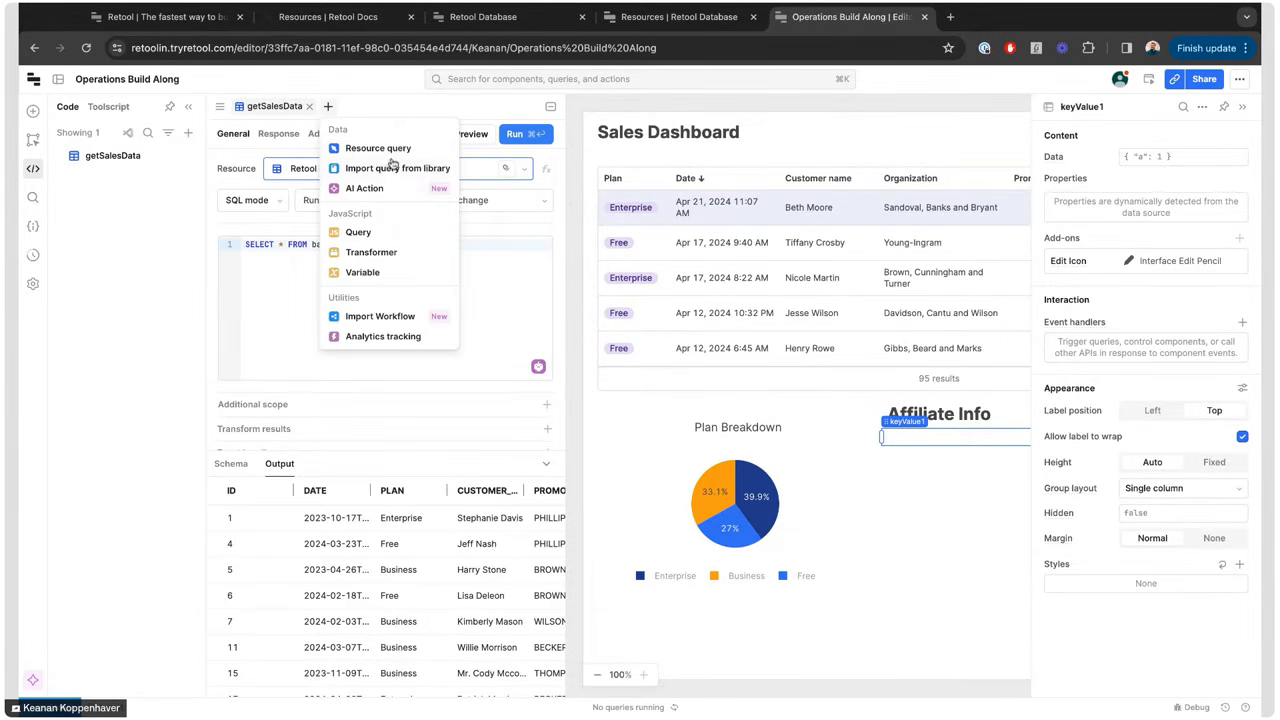
left_click(386, 152)
type("g")
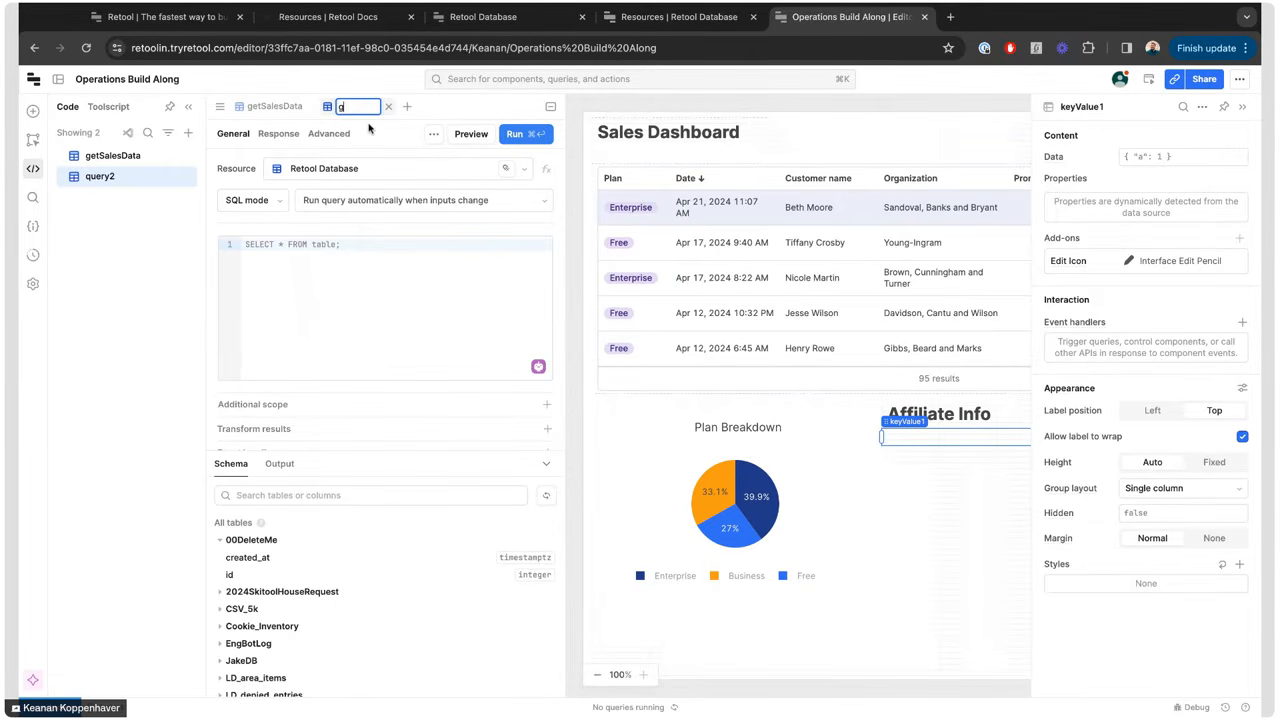
type("etSelectedAffili")
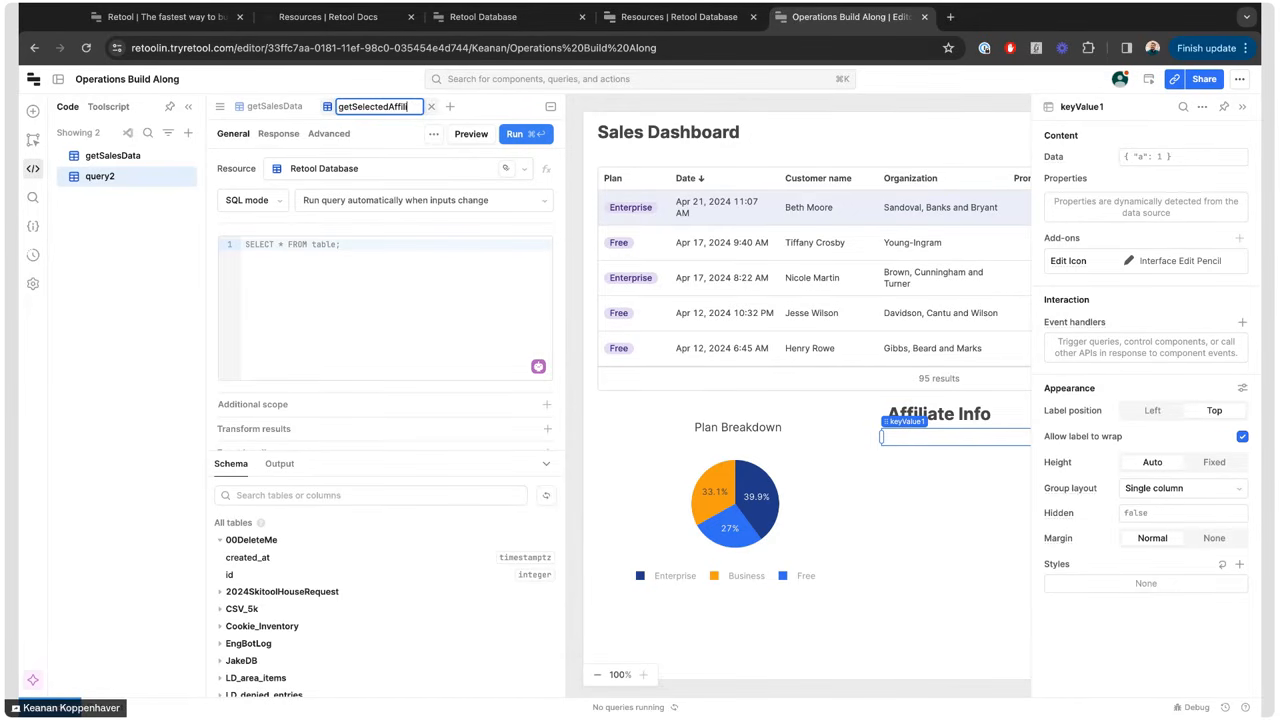
type("ate")
key("Return")
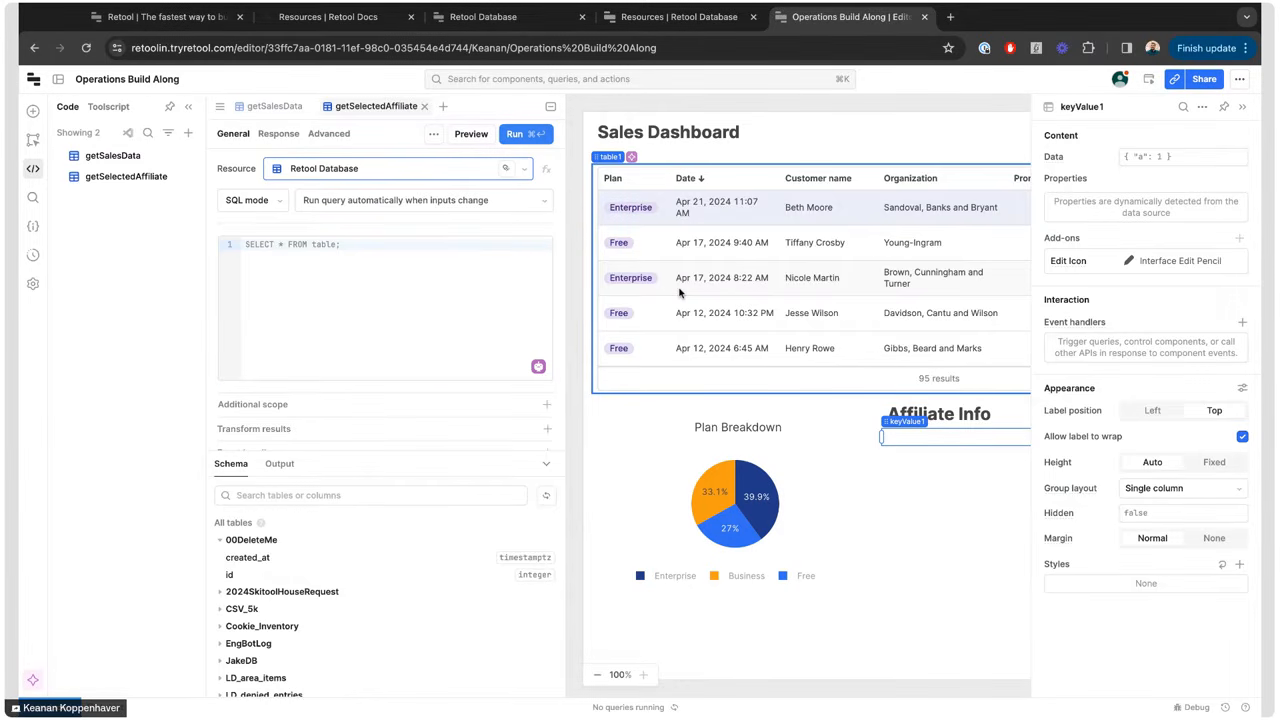
- Check the ba_promo table in Retool Database, and write, save and run SELECT * FROM ba_promo; in the getSelectedAffiliate query
left_click(283, 255)
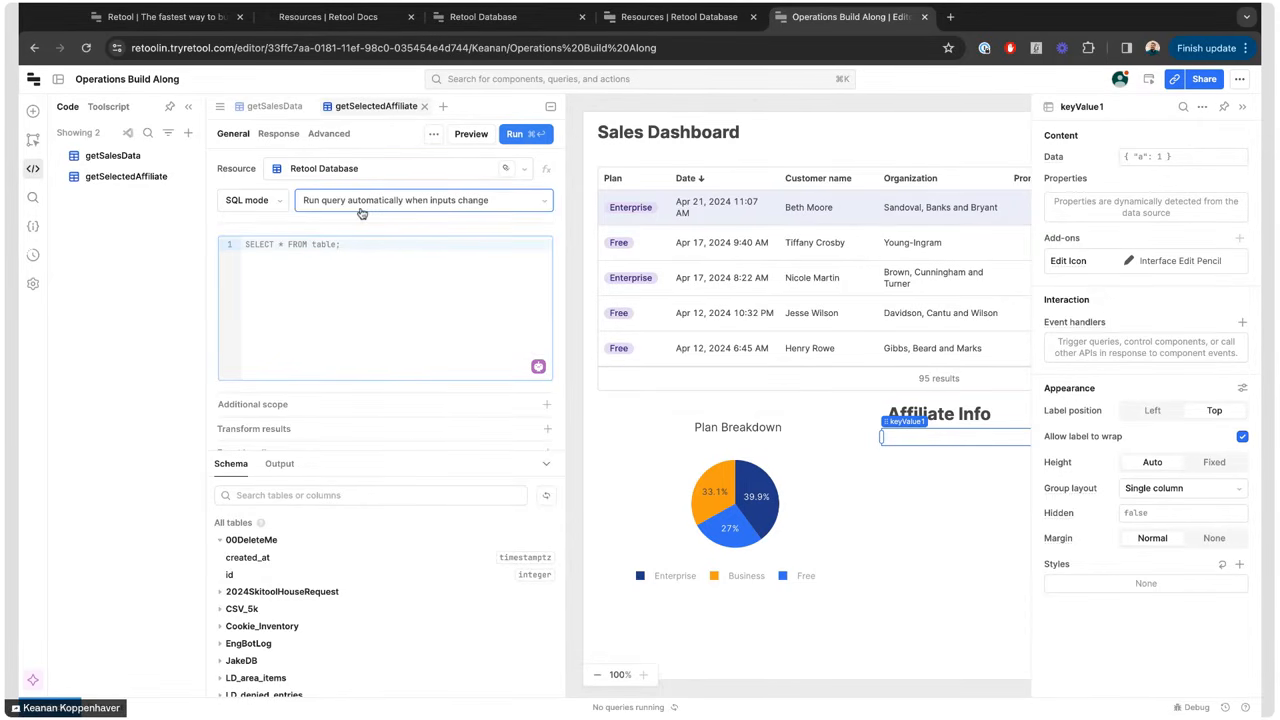
left_click(669, 18)
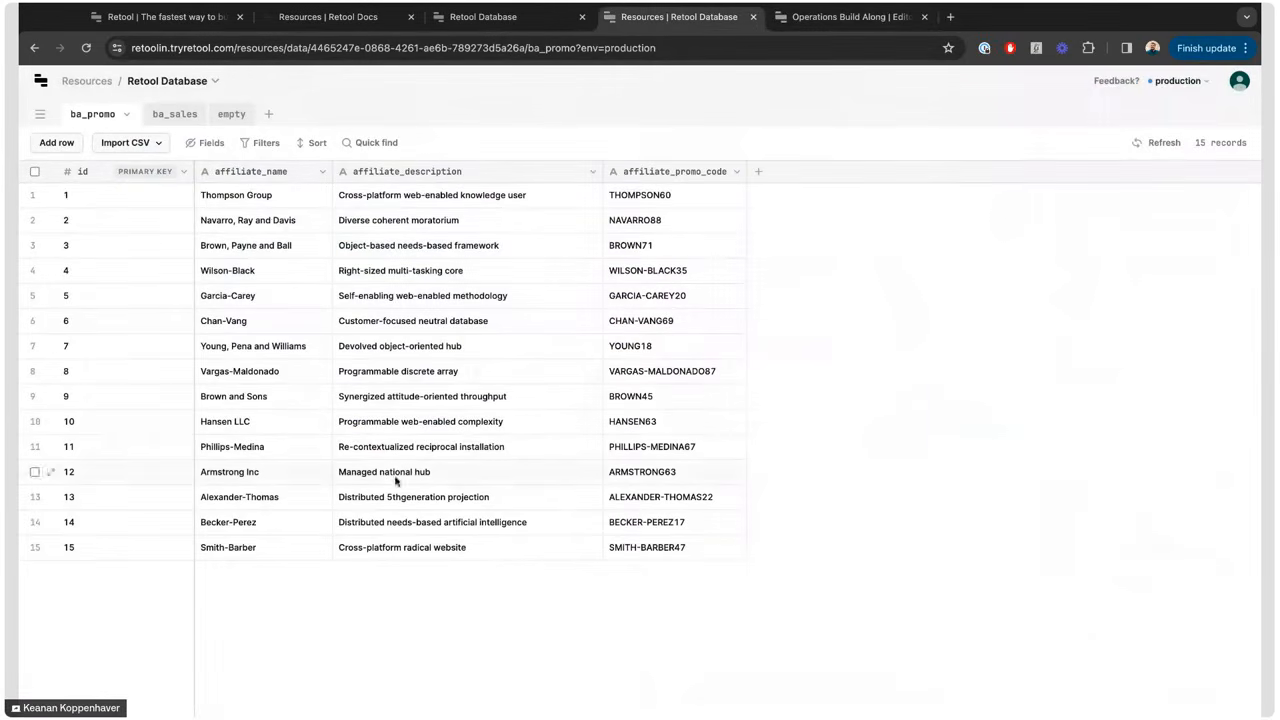
left_click(838, 18)
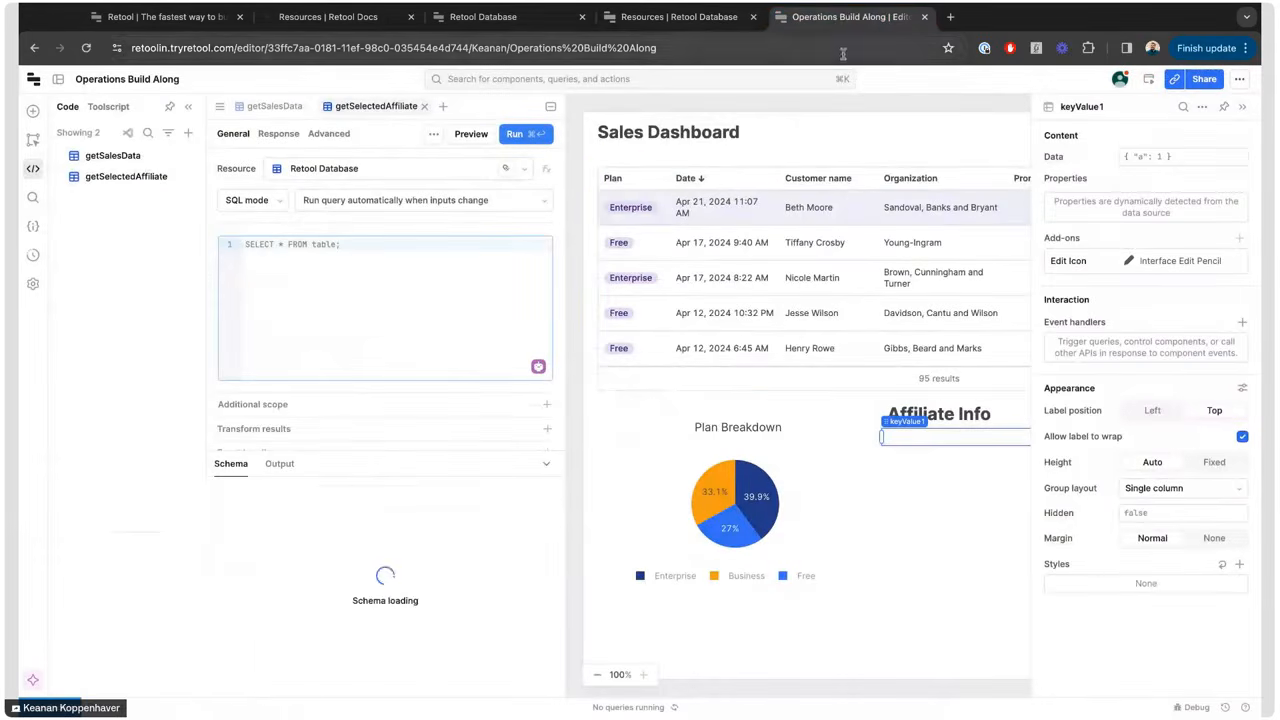
scroll(910, 220, "right", 5)
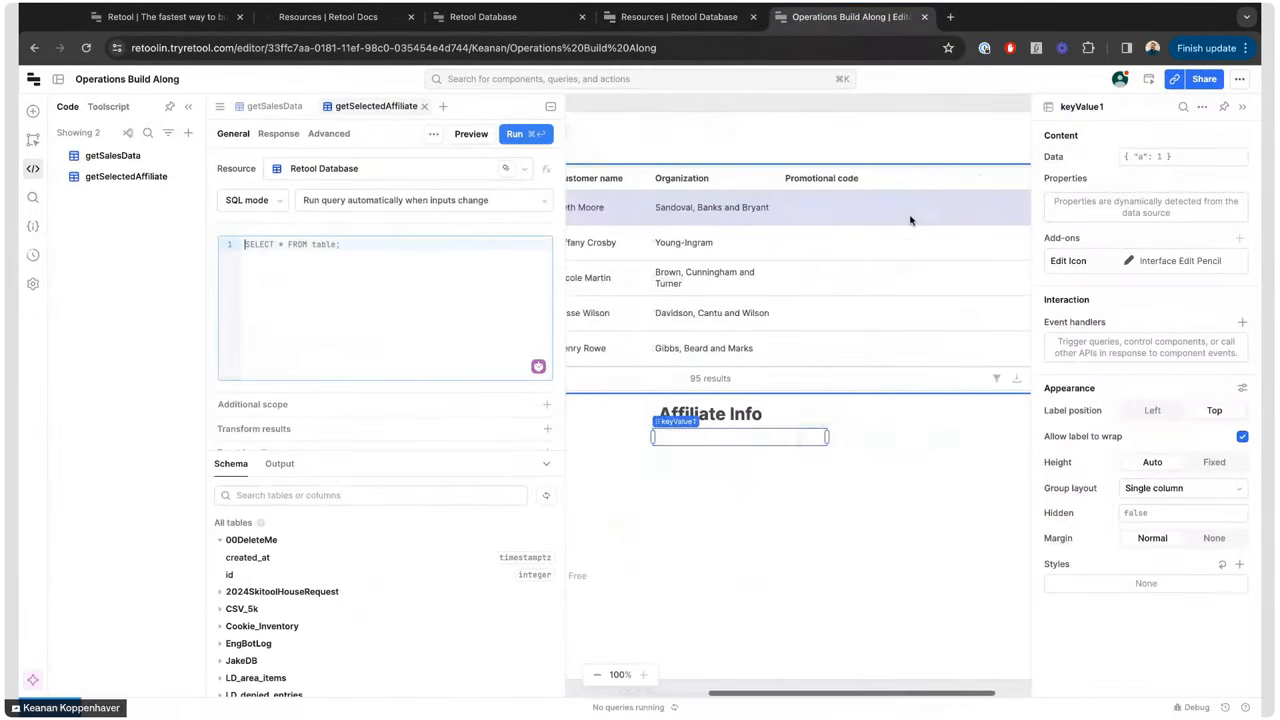
scroll(910, 220, "left", 5)
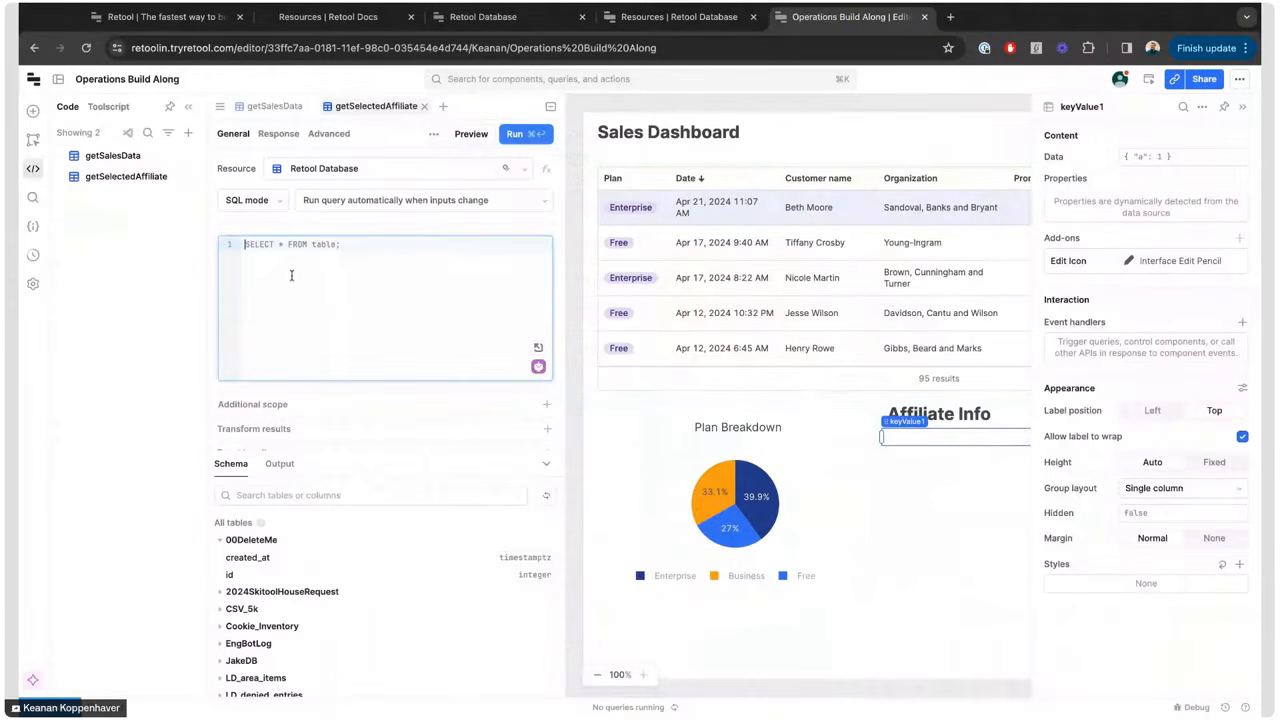
type("SELE")
key("Down")
key("Return")
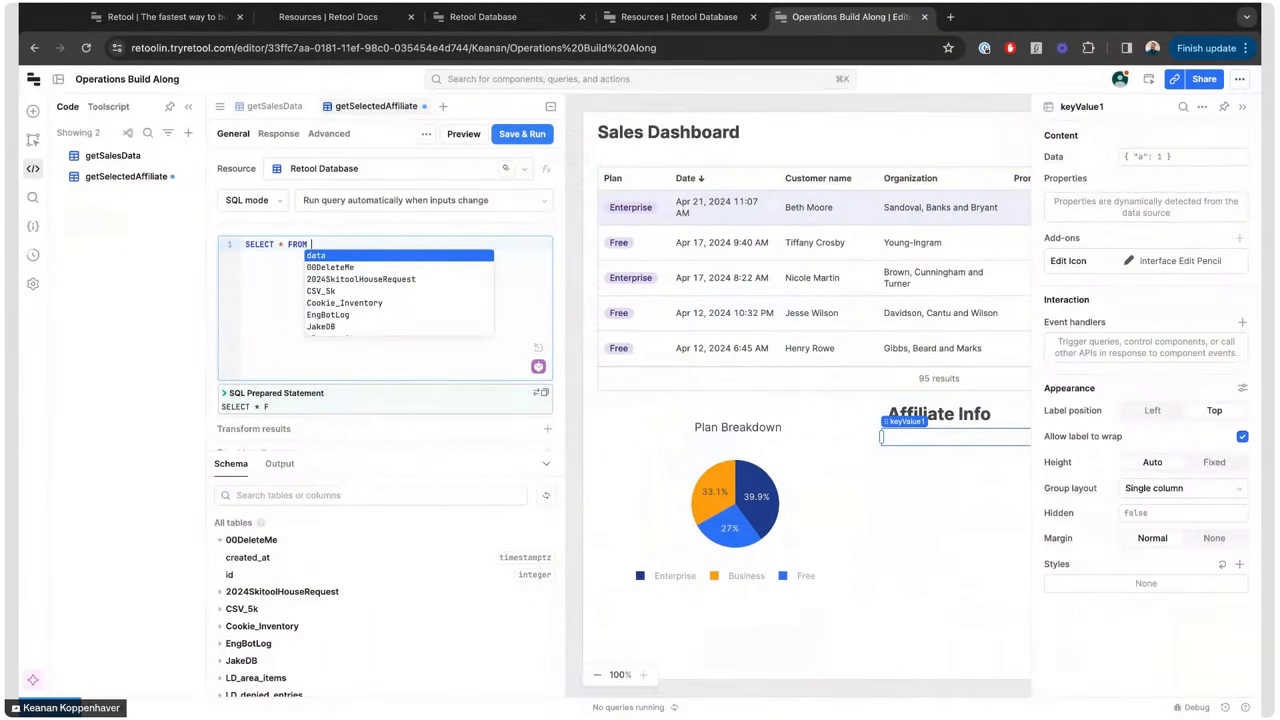
type("ba")
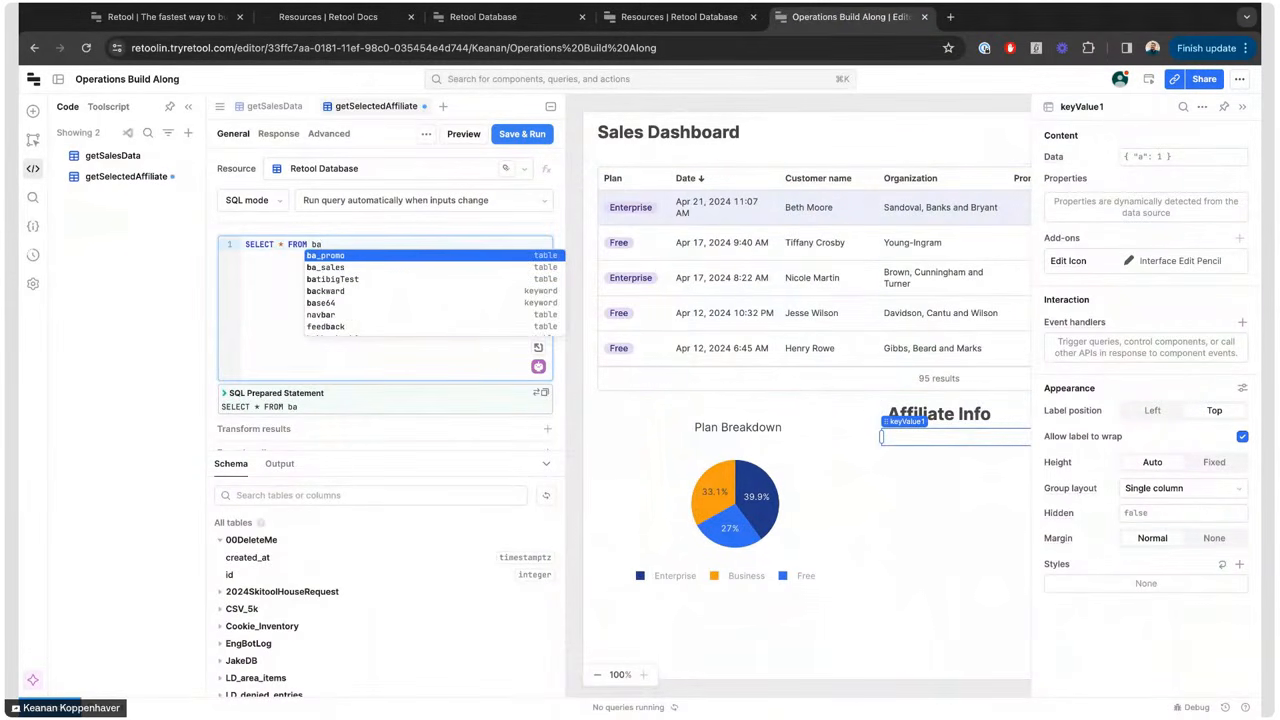
key("Return")
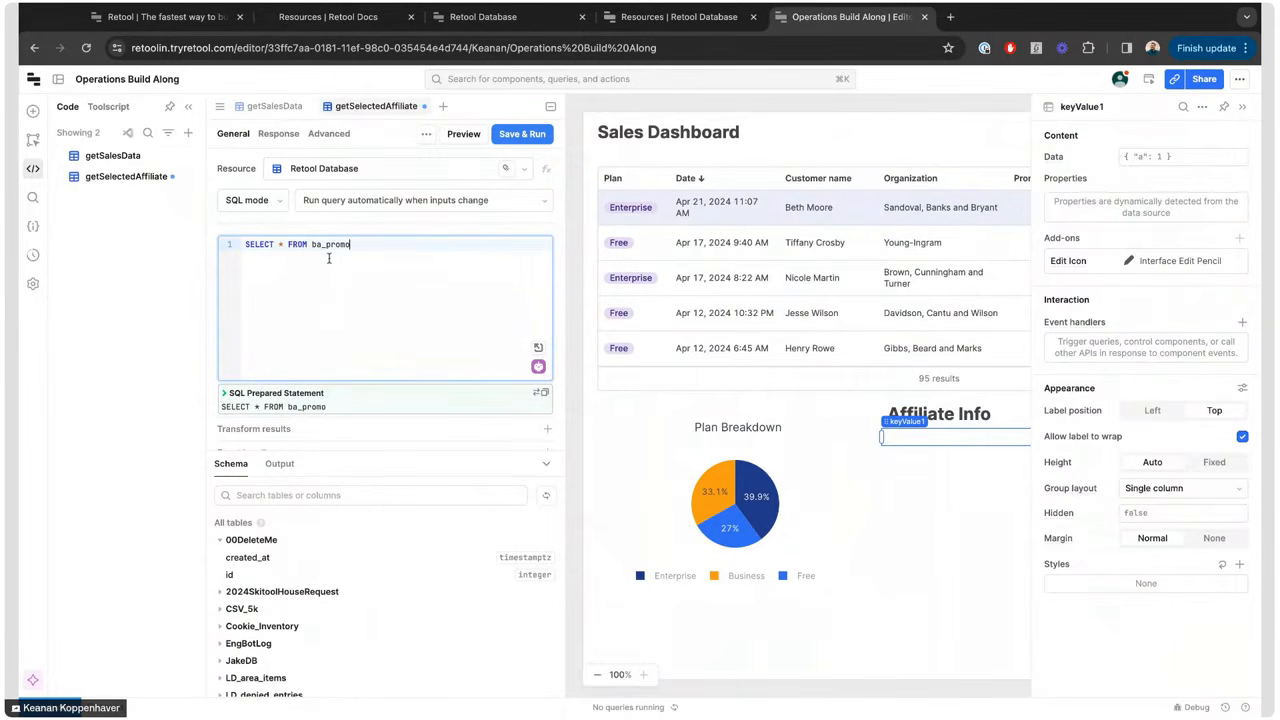
type(";")
key("super+Return")
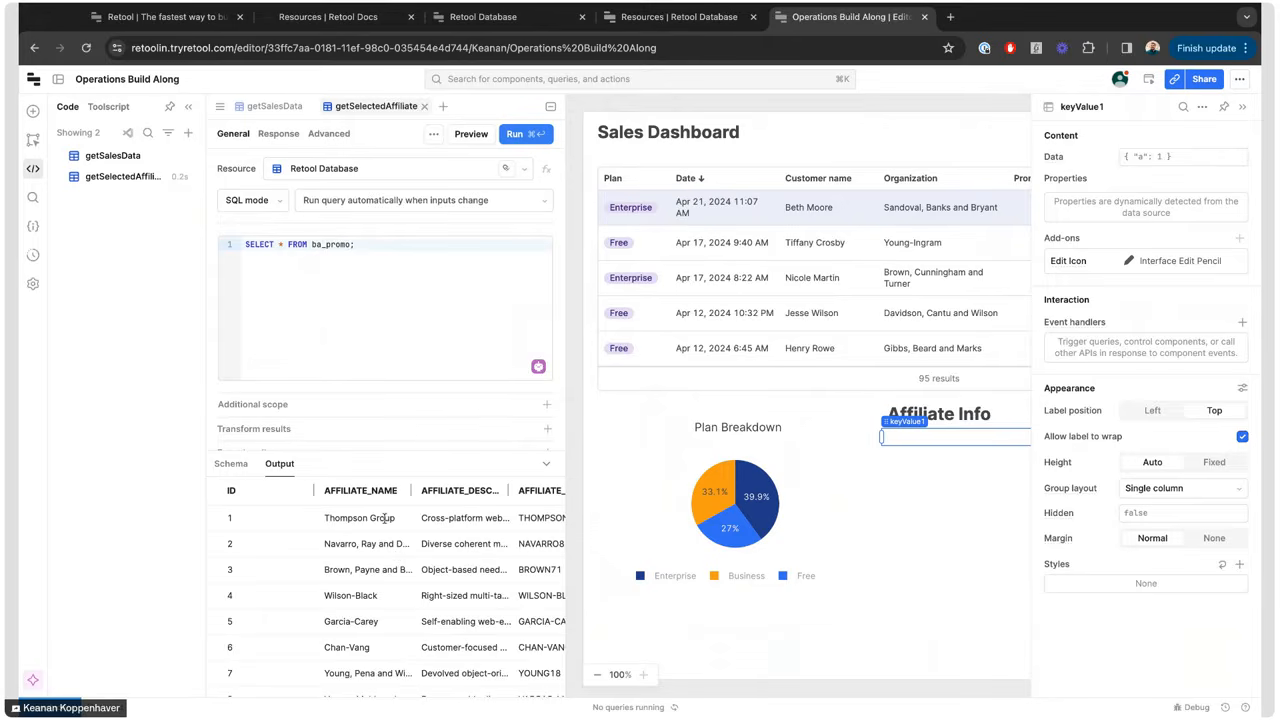
- Extend the getSelectedAffiliate query with the filter WHERE affiliate_promo_code = '{{ }}' before the semicolon
left_click(351, 244)
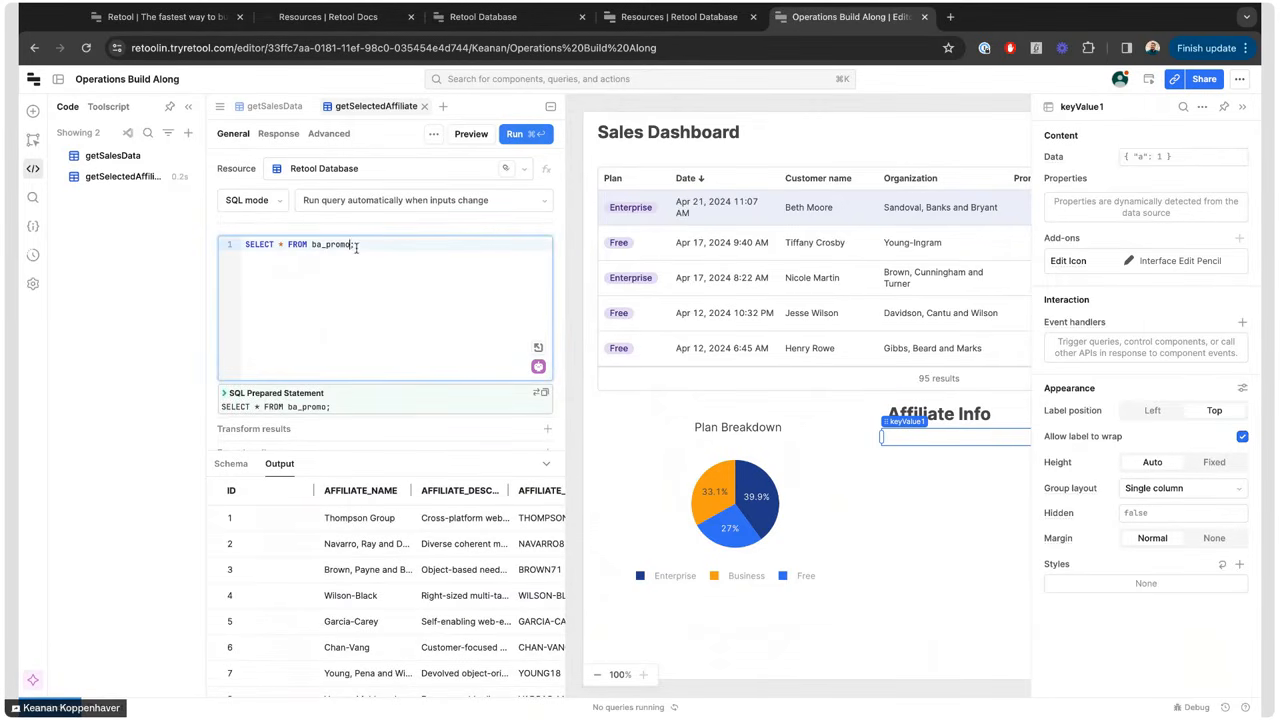
type("WHERE")
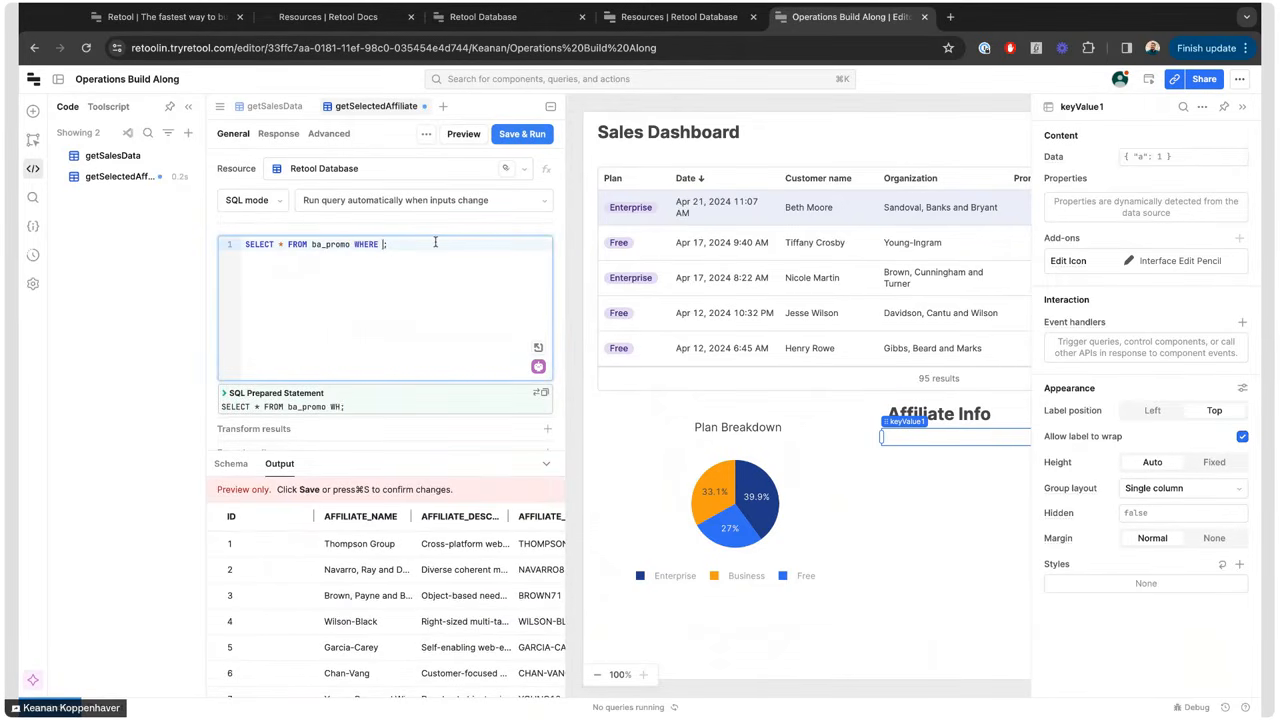
scroll(395, 594, "right", 2)
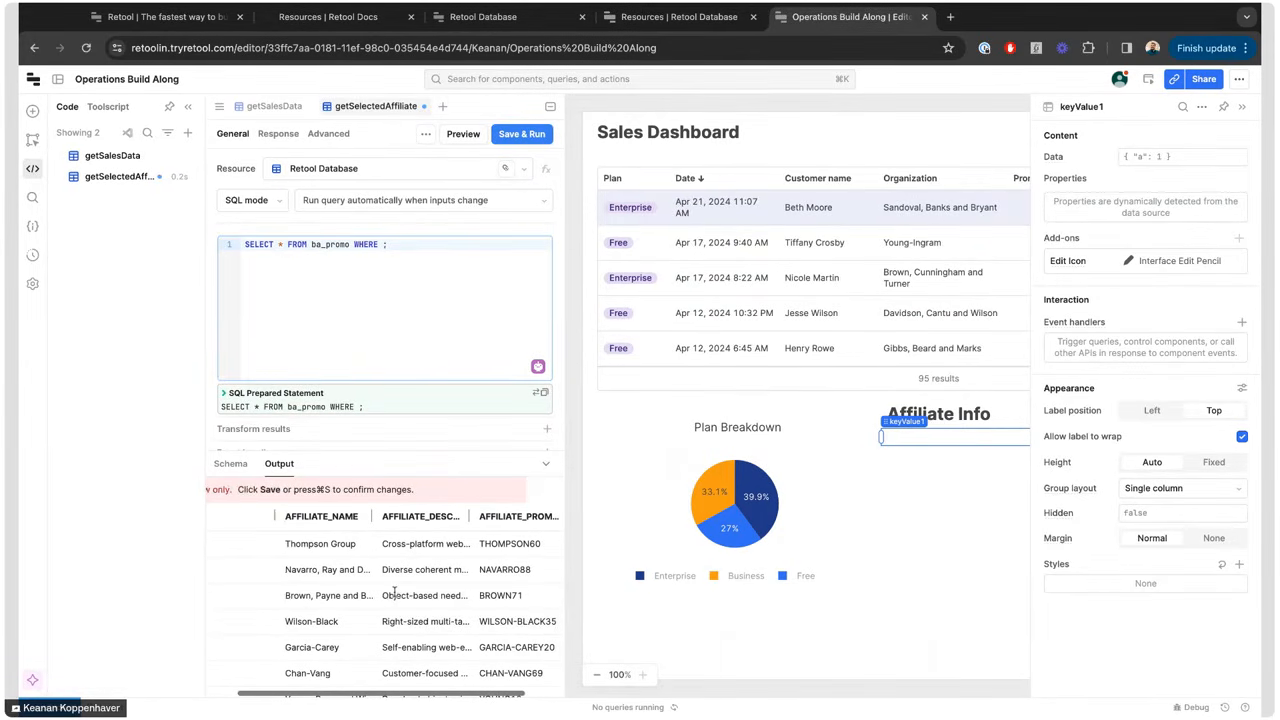
scroll(395, 594, "right", 1)
type("affiliate_promo_code")
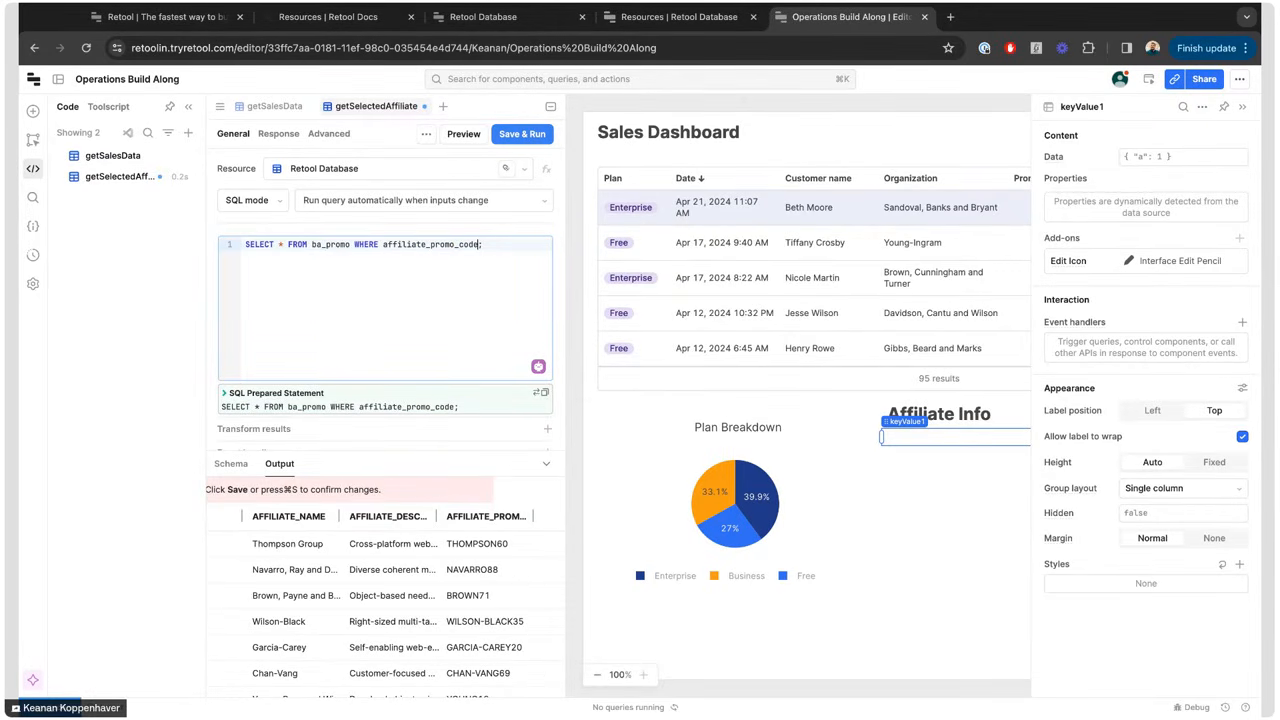
type(" = '{{ }}'")
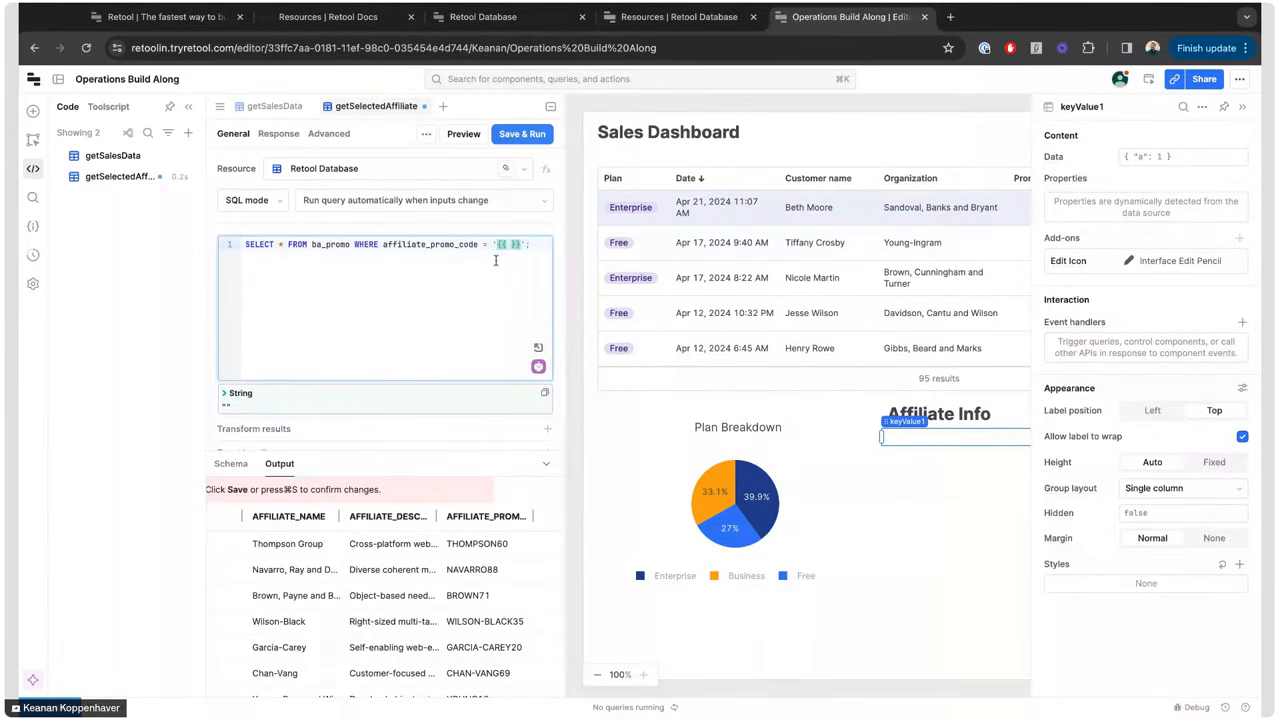
- Fill the filter's braces with table1.selectedRow.promotional_code, and save and run the getSelectedAffiliate query
type("table1.select")
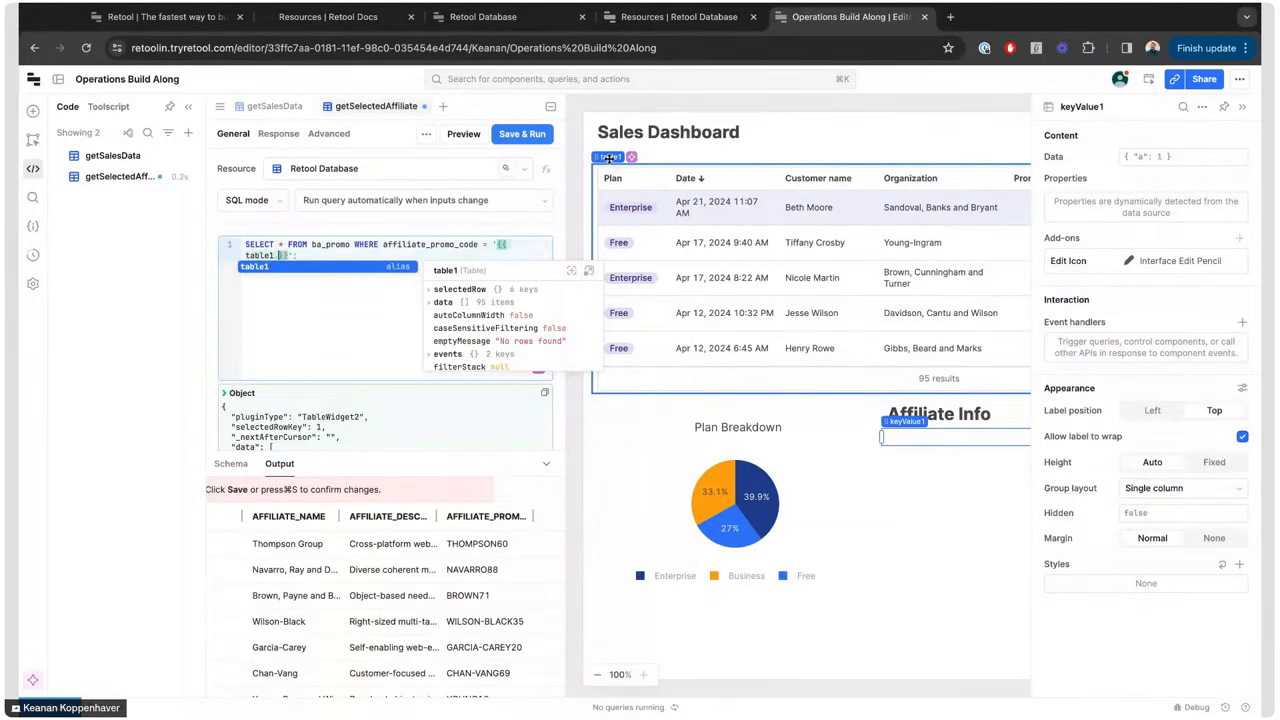
key("Down")
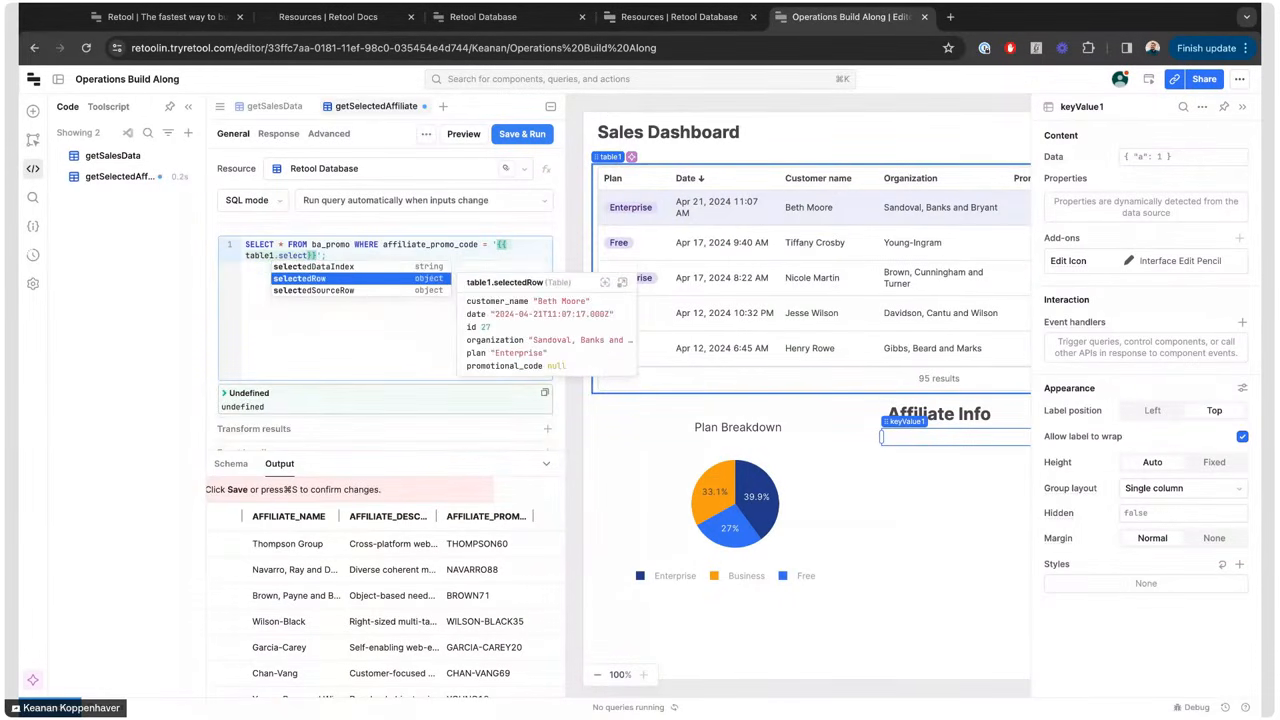
key("Return")
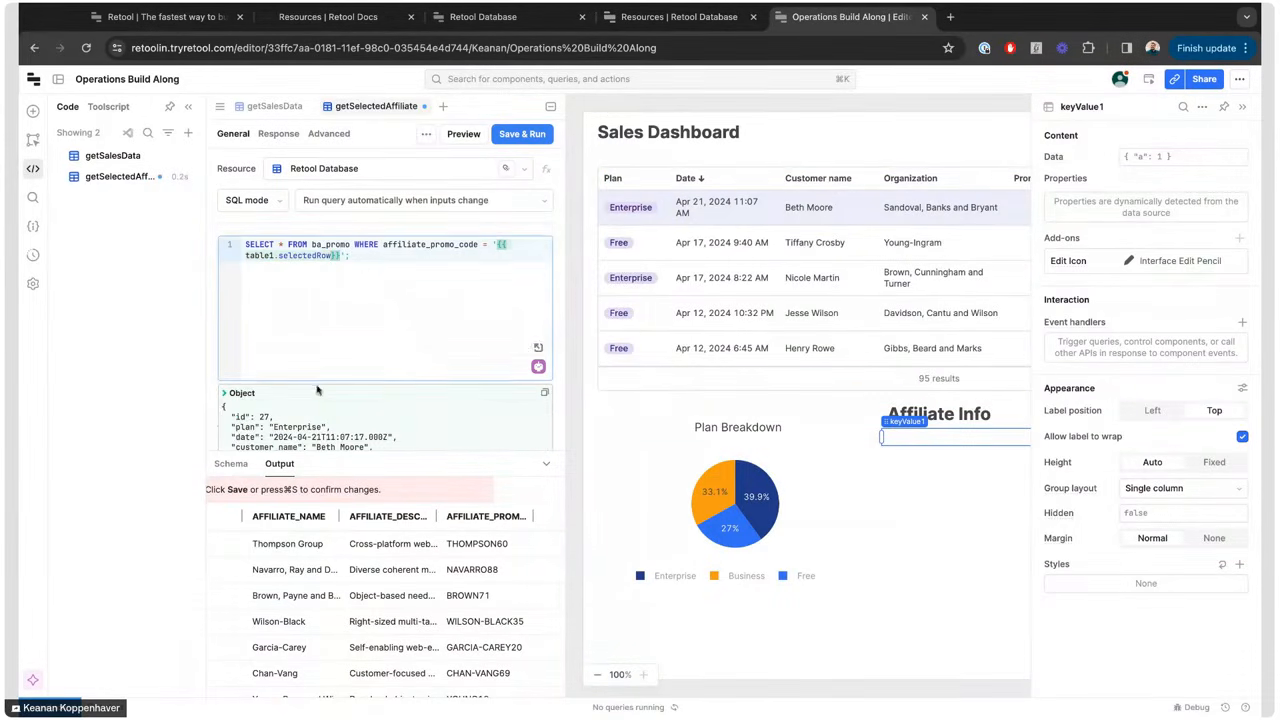
scroll(316, 433, "down", 2)
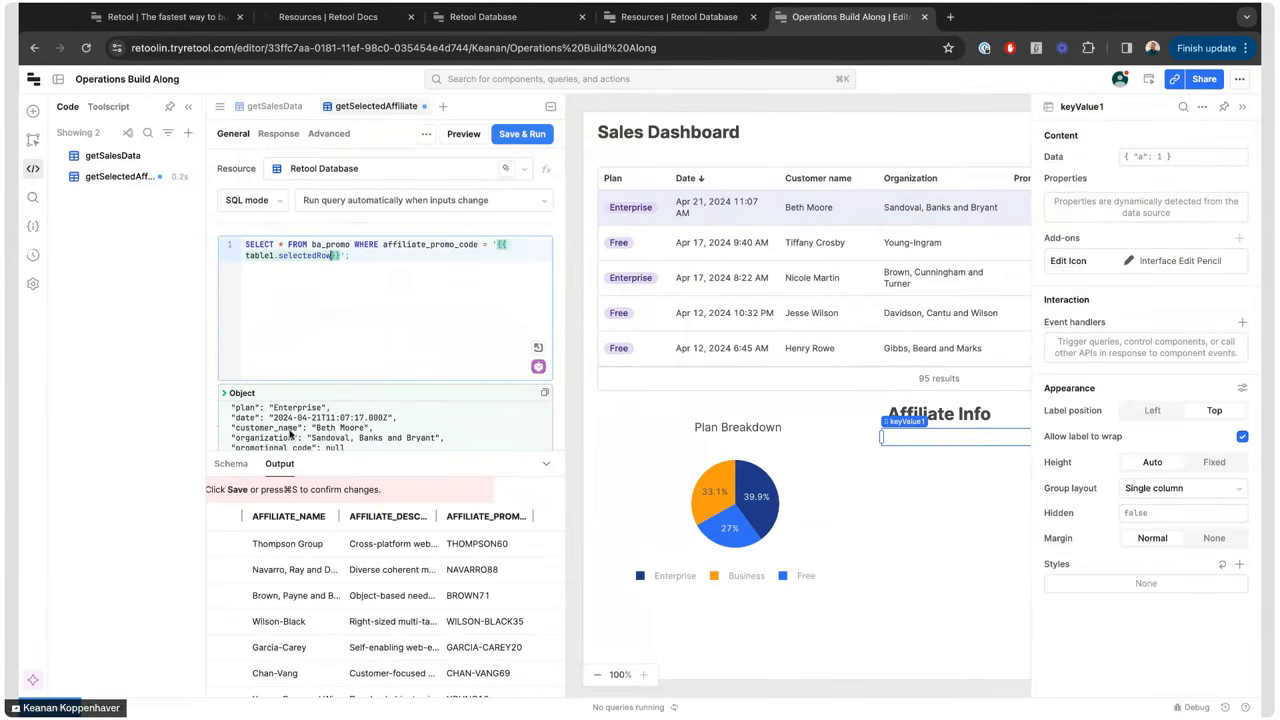
scroll(322, 425, "down", 2)
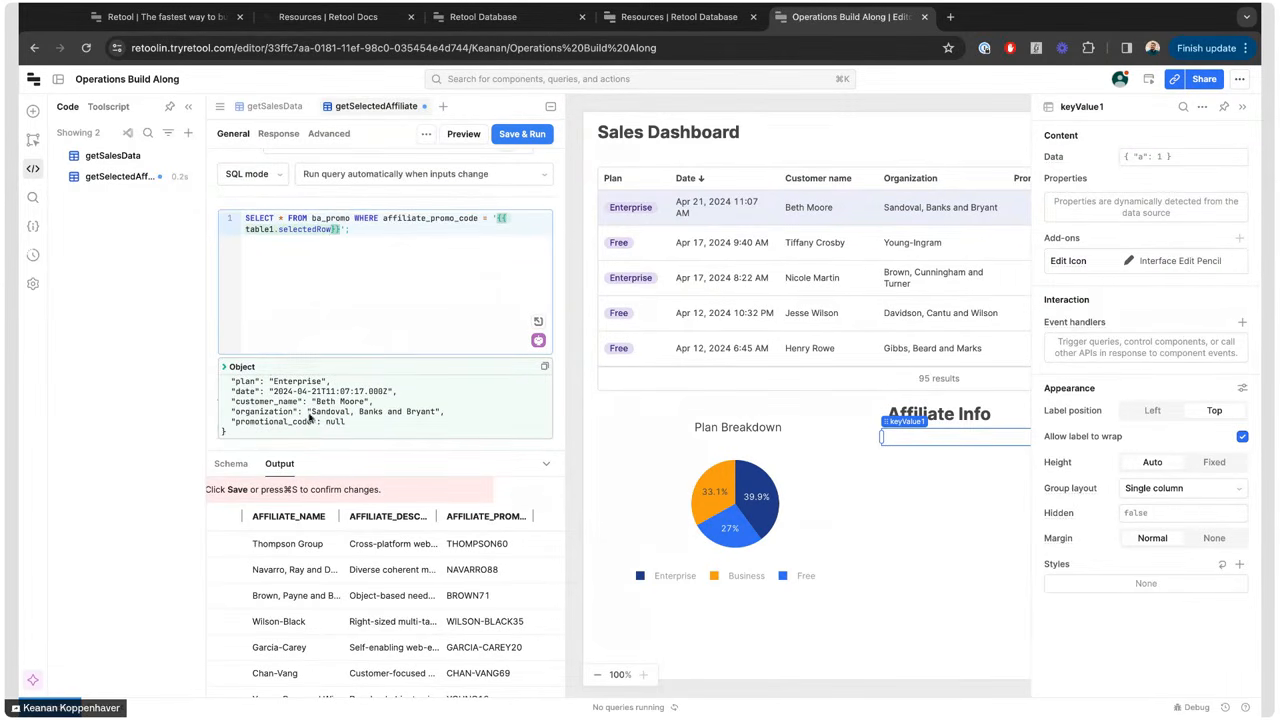
type(".prom")
key("Tab")
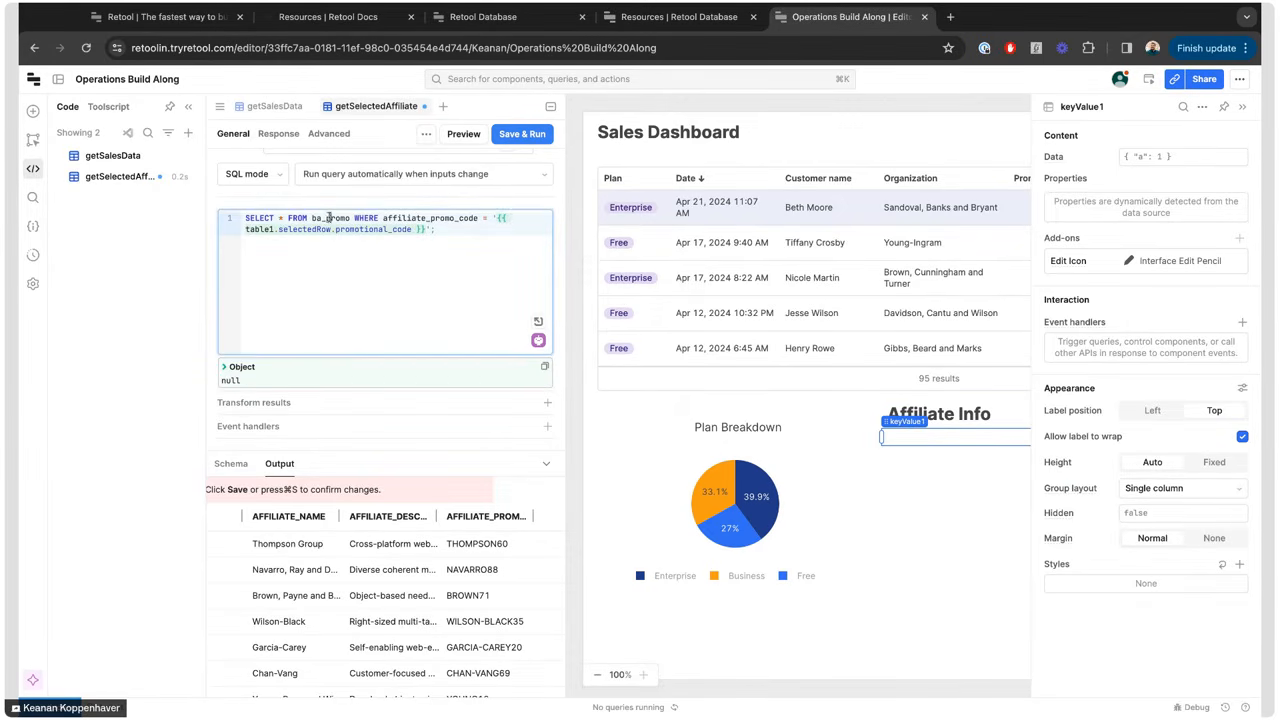
left_click(436, 222)
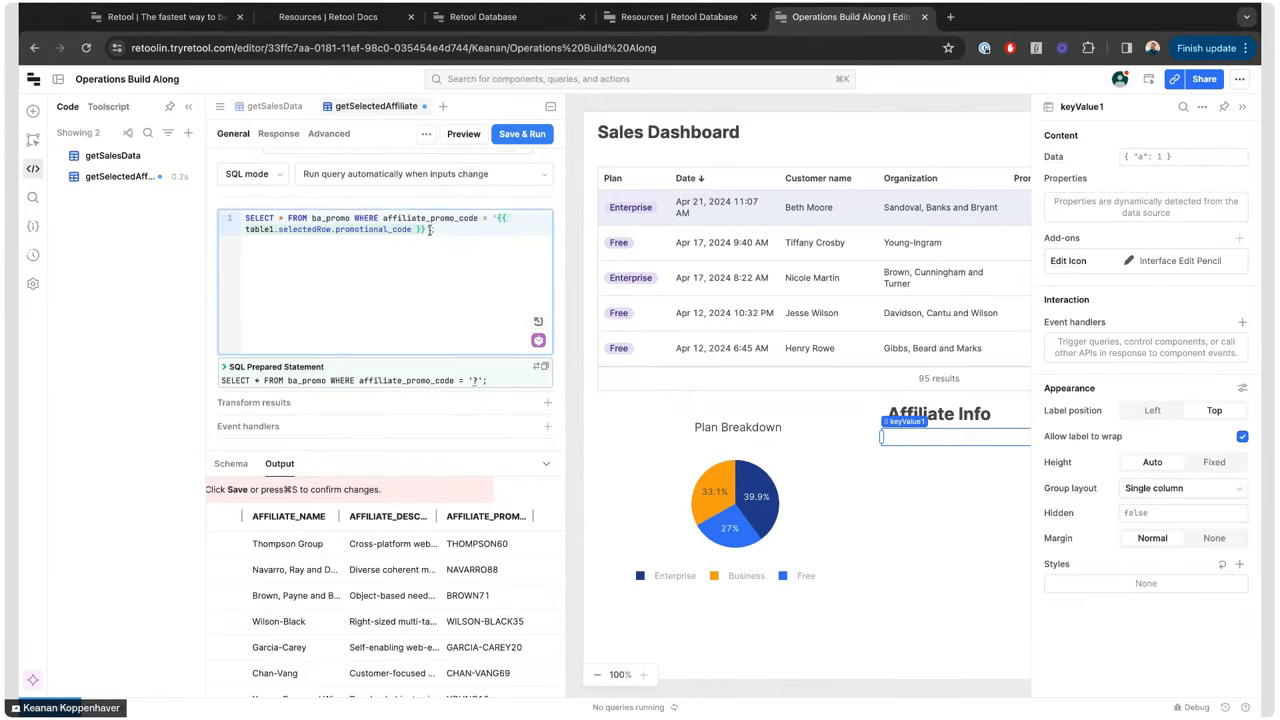
scroll(756, 219, "right", 5)
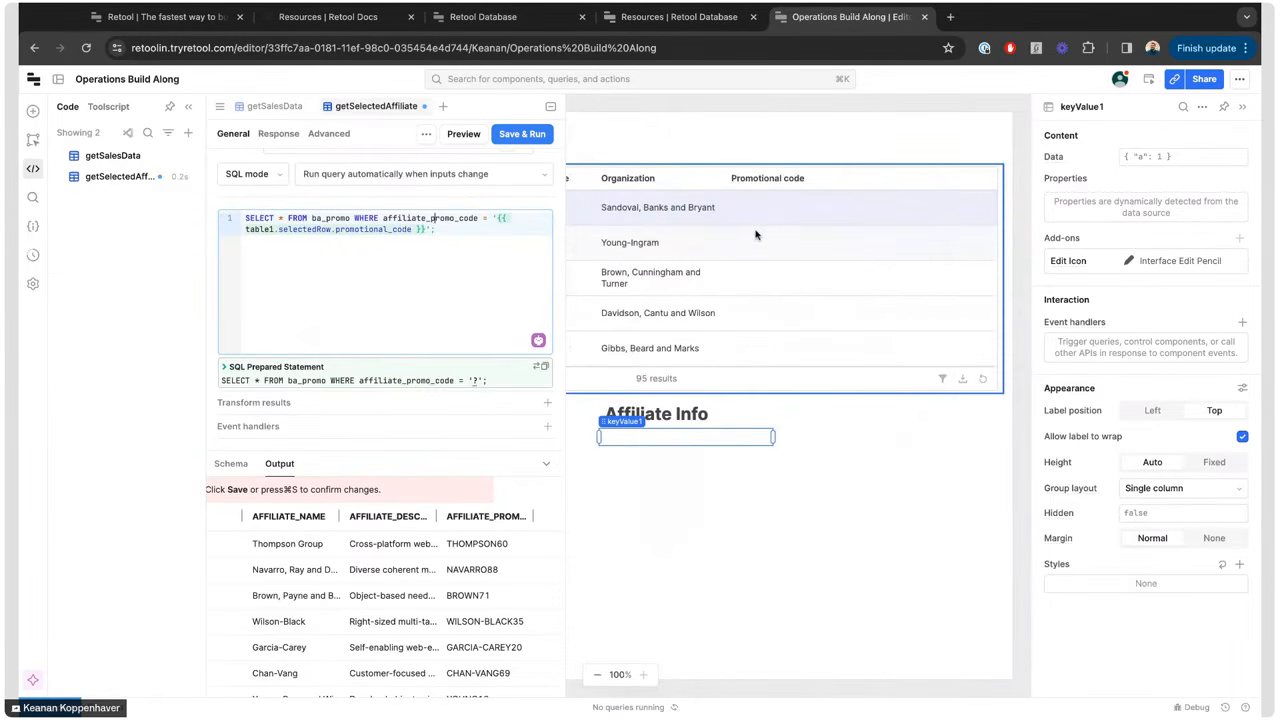
left_click(534, 140)
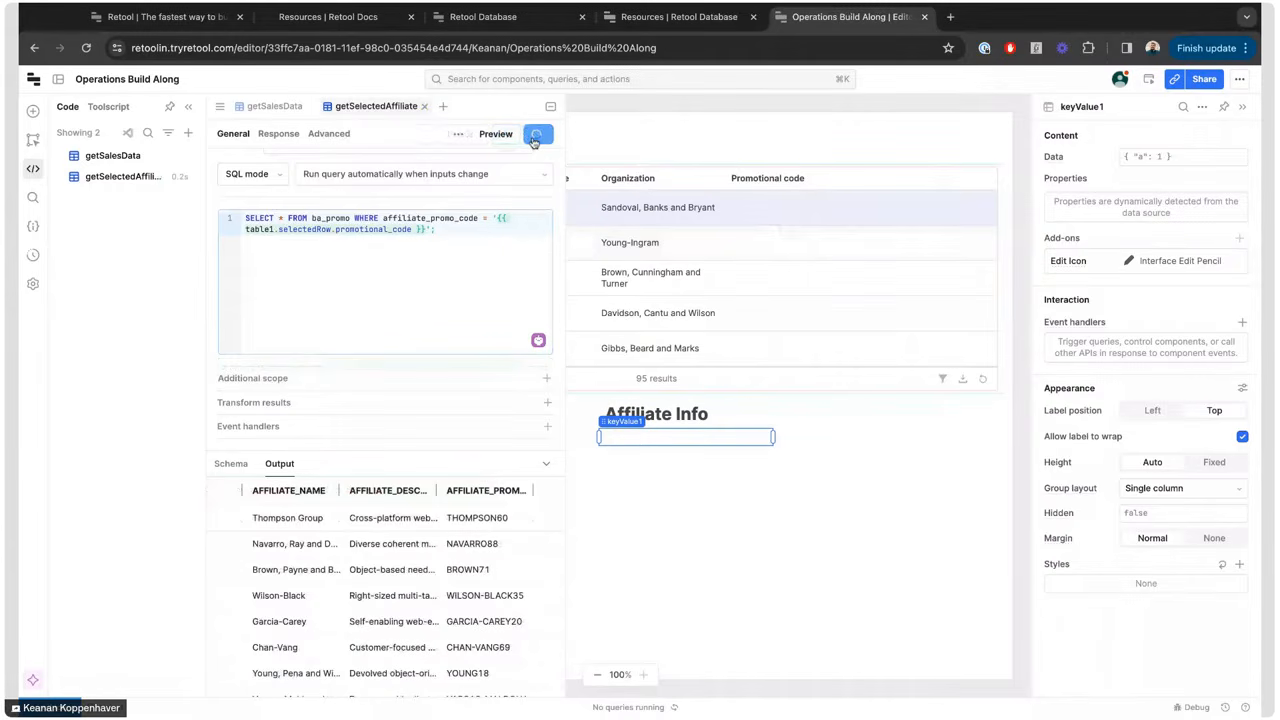
- Select the sale with promo code BROWN45 in the table and inspect the getSelectedAffiliate output
scroll(728, 320, "left", 3)
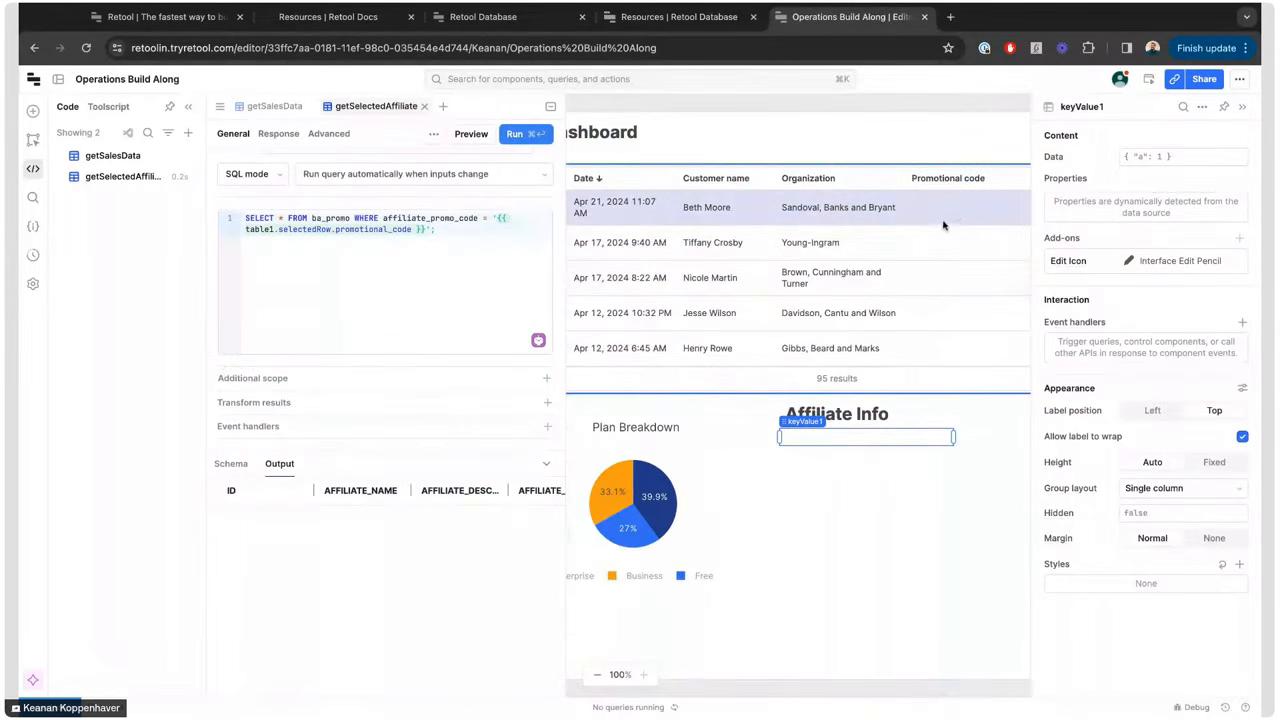
scroll(895, 290, "down", 3)
left_click(818, 262)
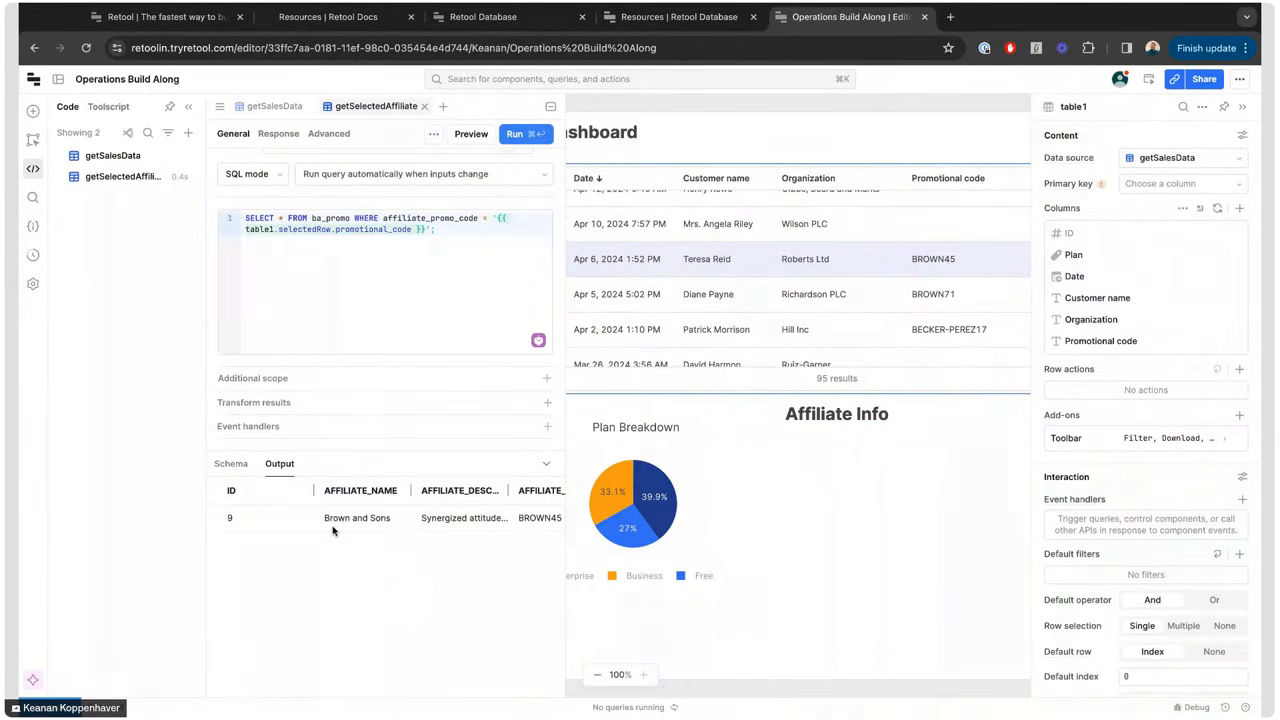
scroll(391, 515, "right", 2)
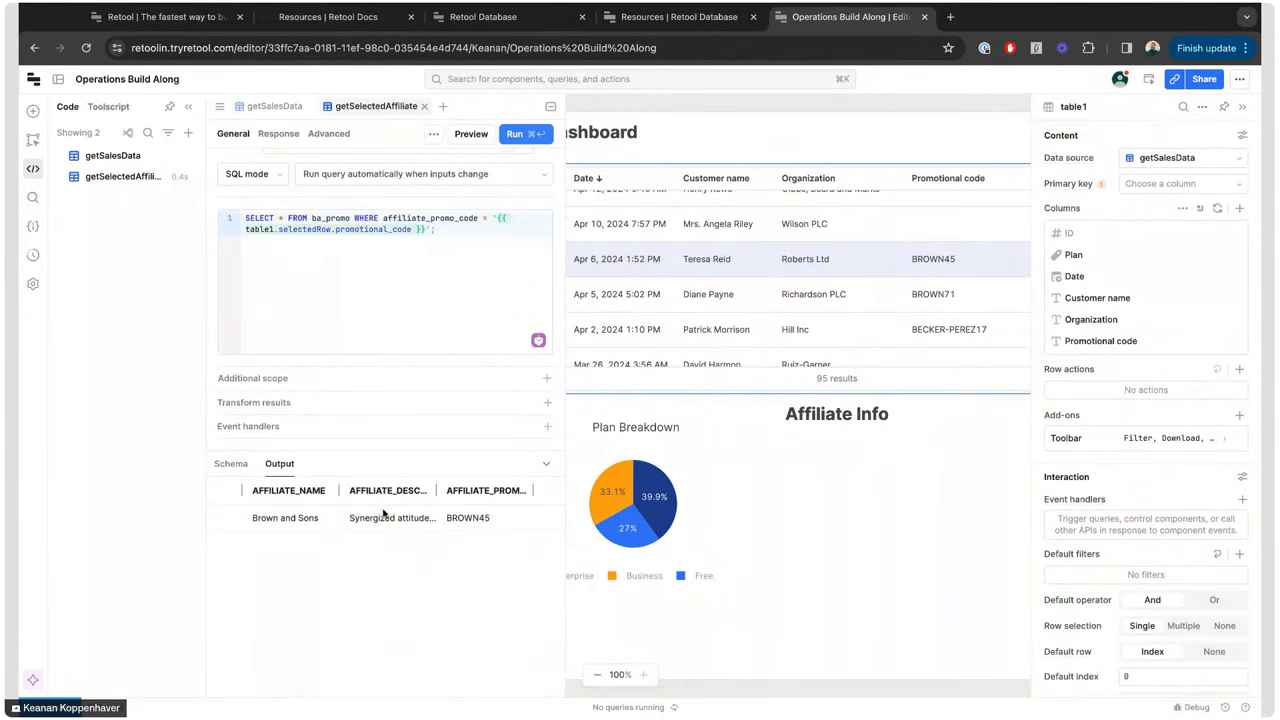
scroll(383, 513, "left", 2)
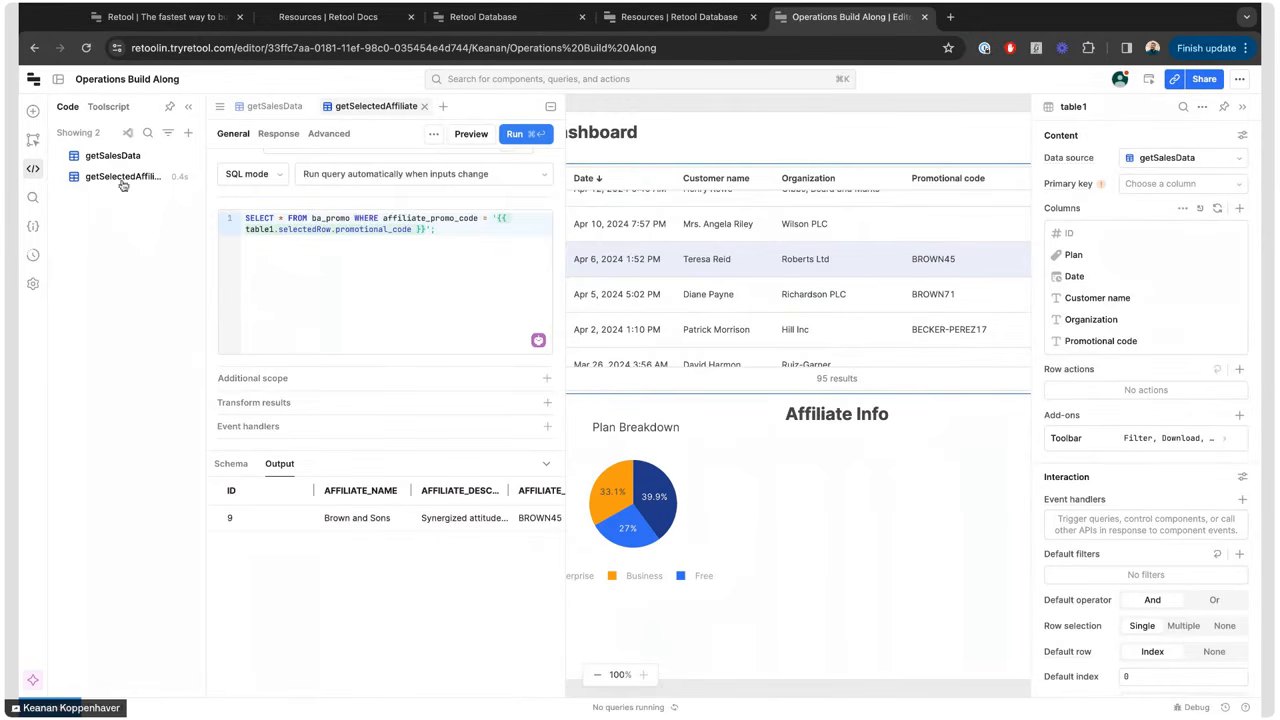
- Set the data of the Key Value component under Affiliate Info to {{ getSelectedAffiliate.data }}
left_click_drag(122, 185, 831, 436)
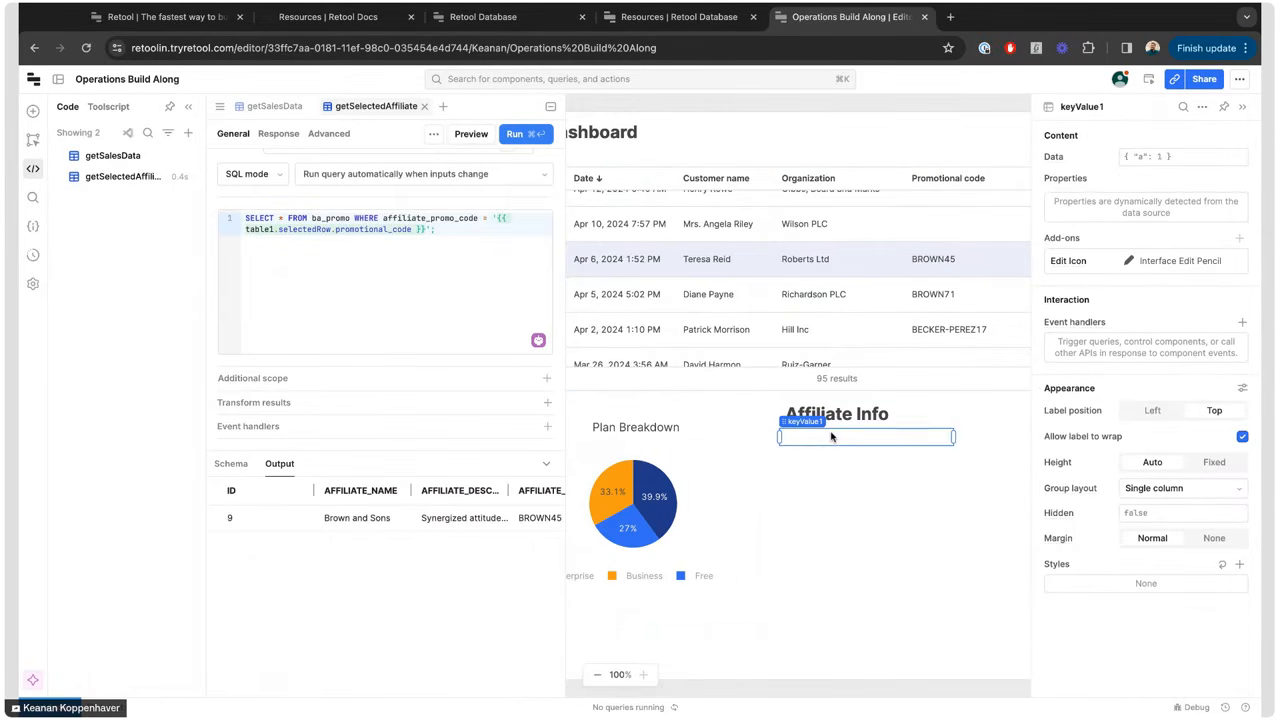
left_click(1137, 156)
type("{{")
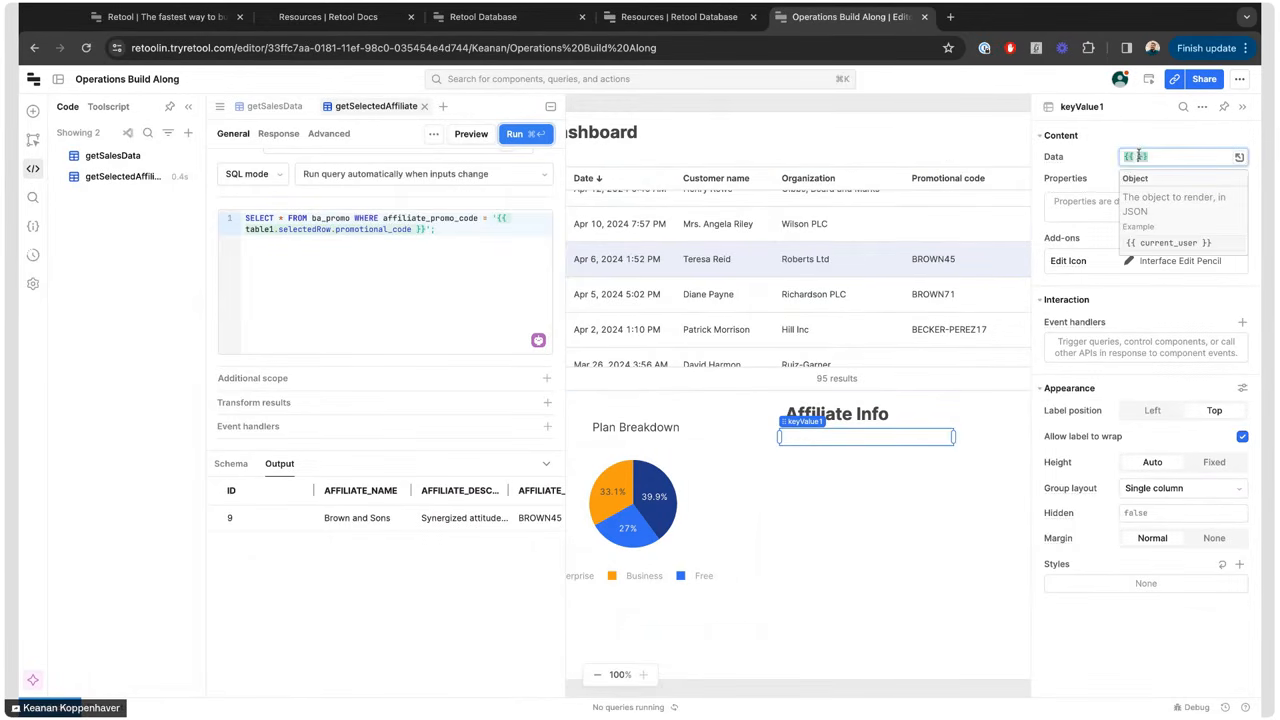
type(" getSelectedAffiliate")
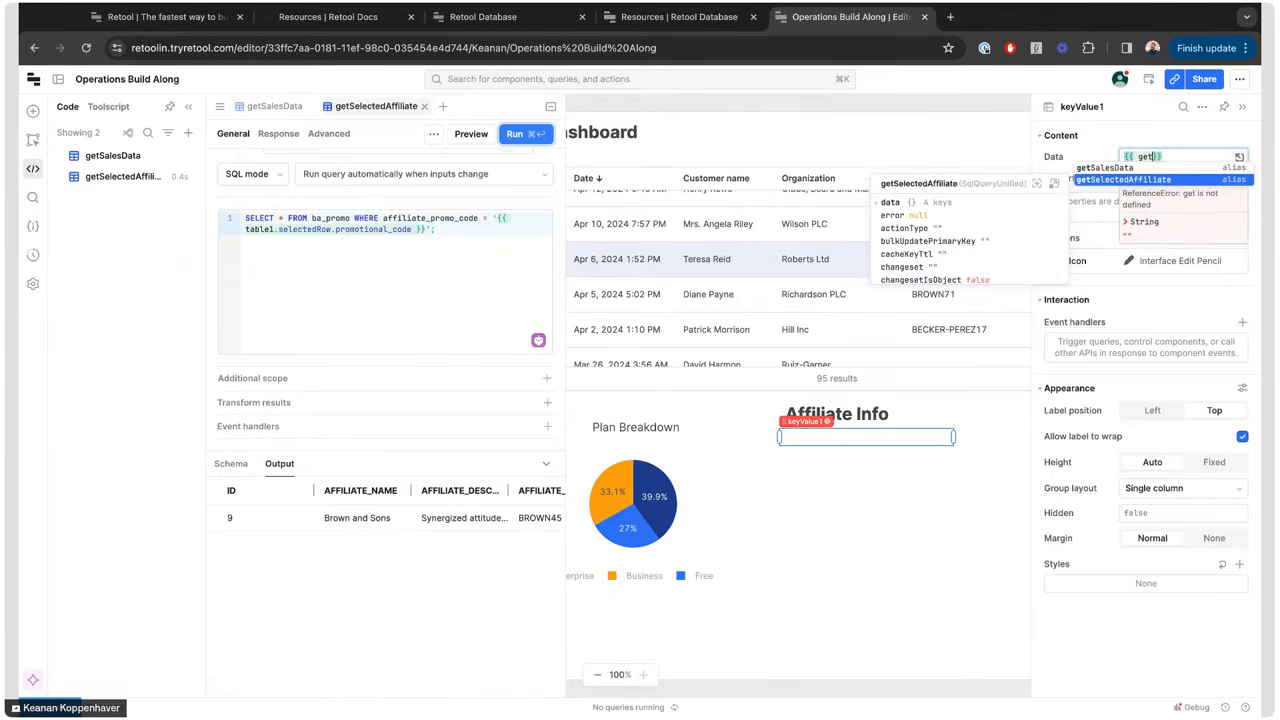
type(".d")
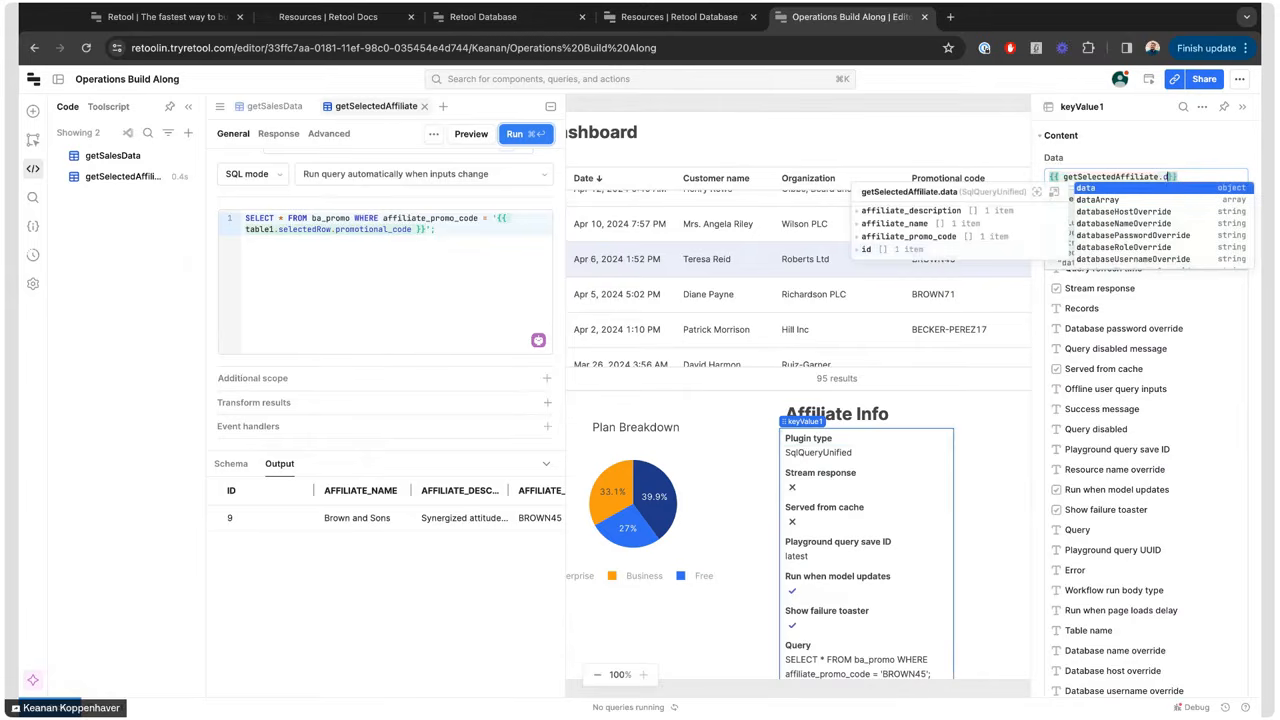
key("Return")
key("Escape")
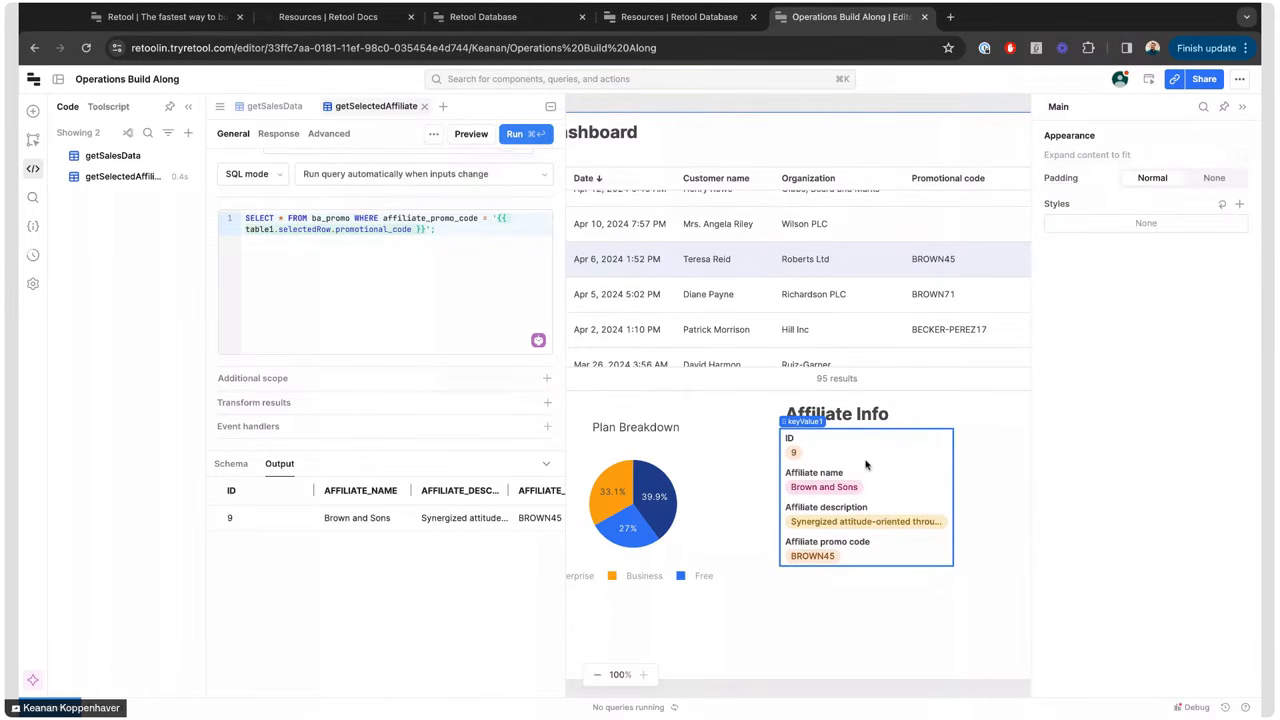
left_click(698, 333)
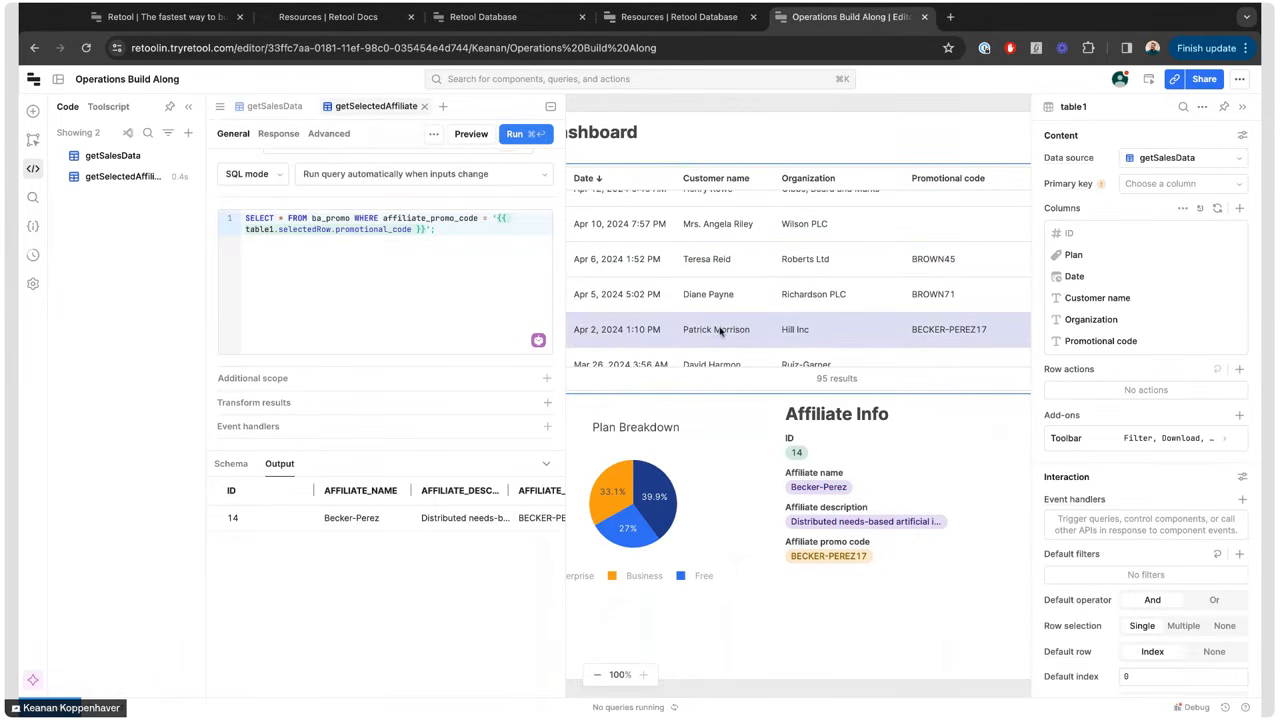
left_click(721, 306)
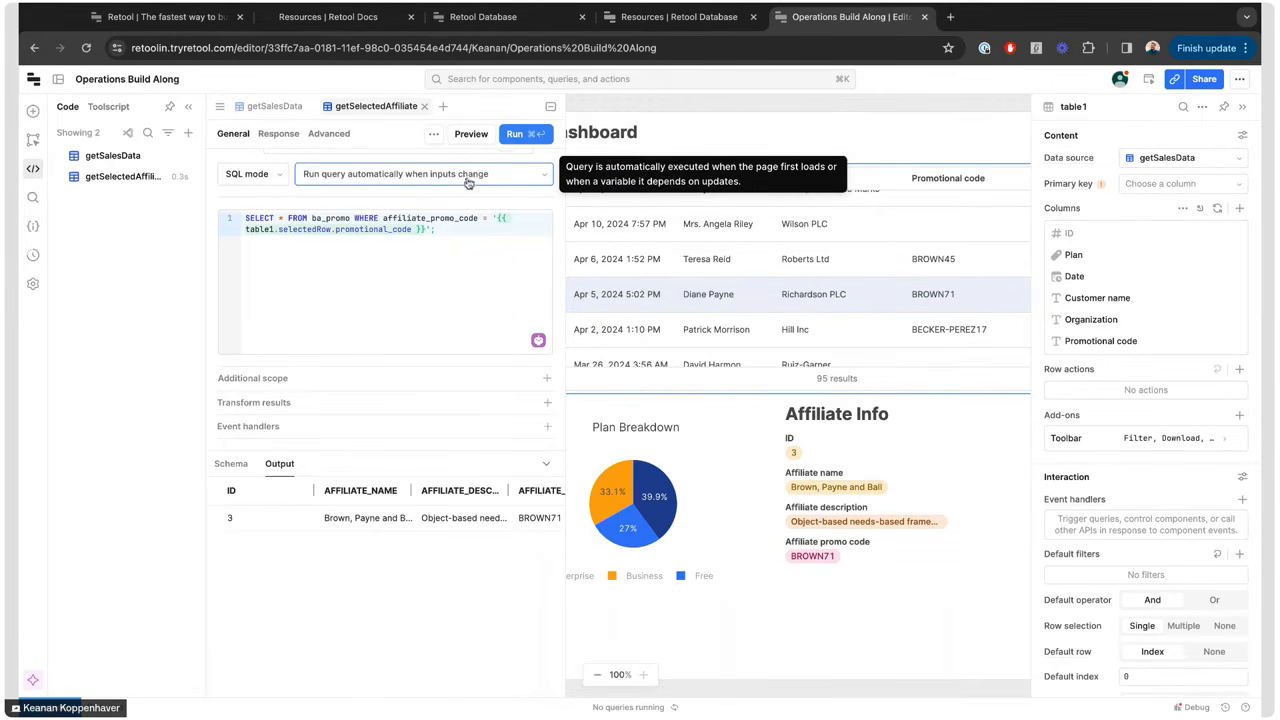
left_click(403, 230)
left_click(411, 230)
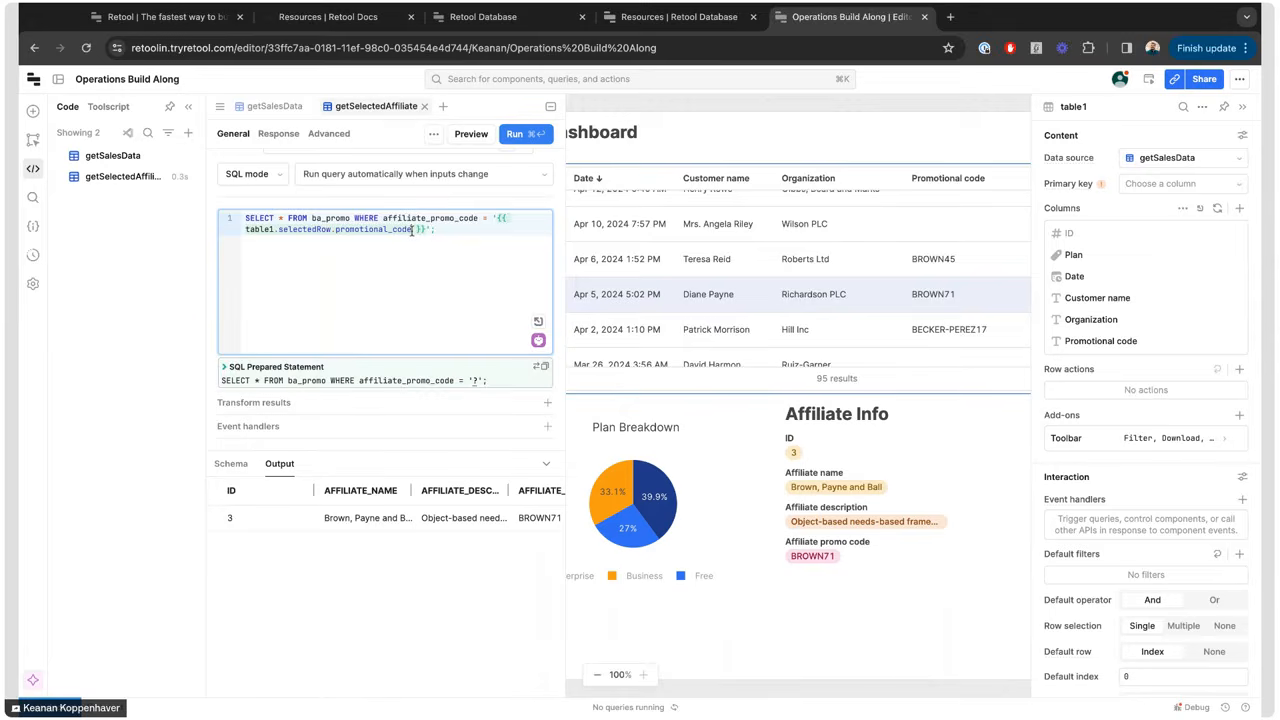
key("shift+Home")
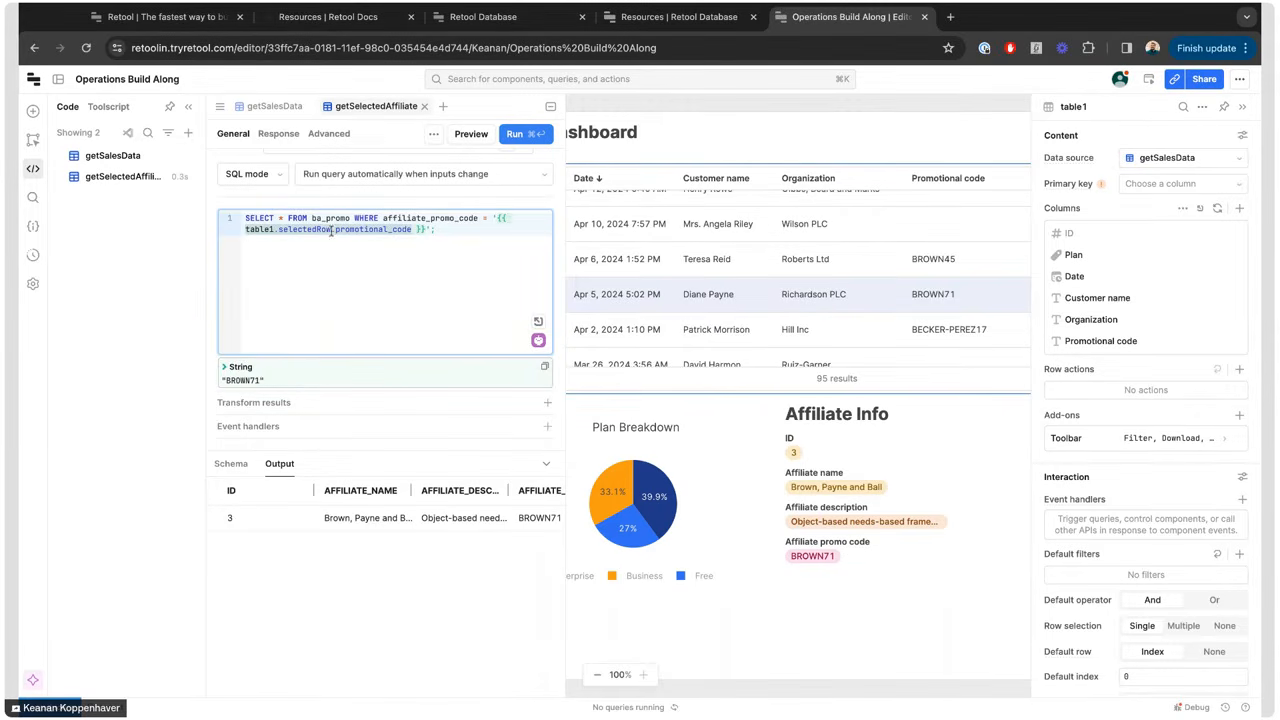
key("Escape")
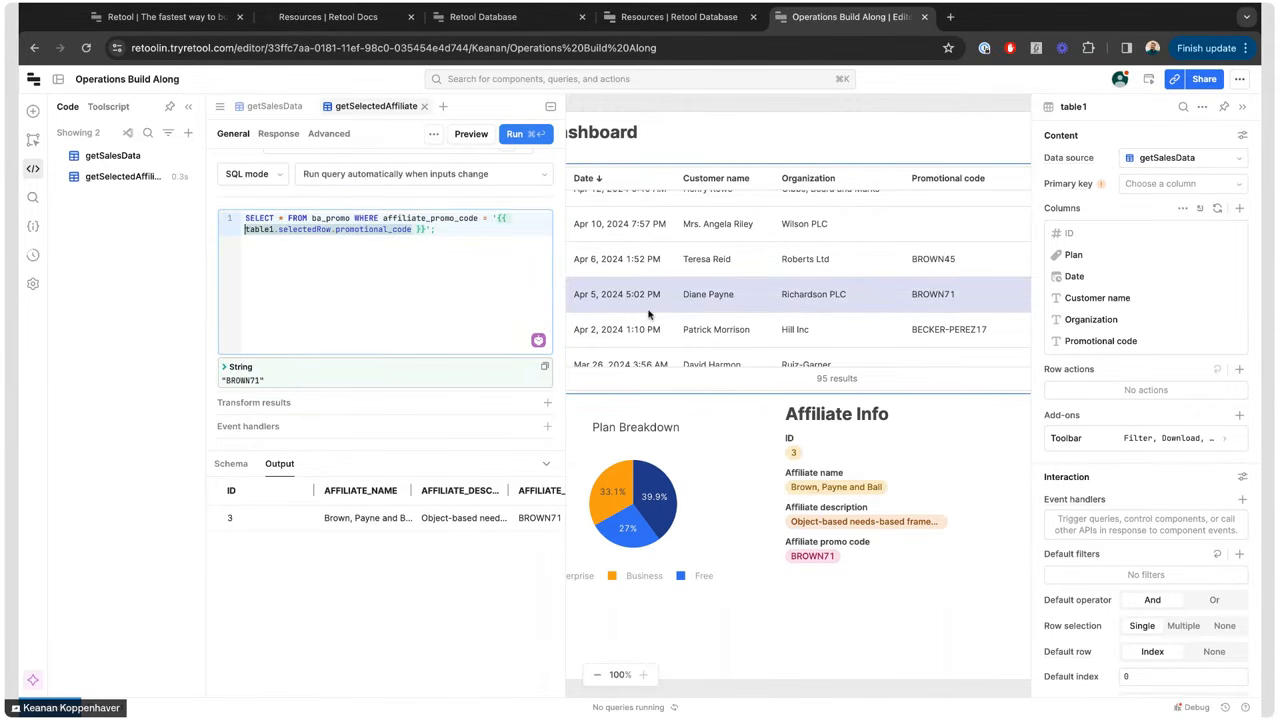
left_click(697, 262)
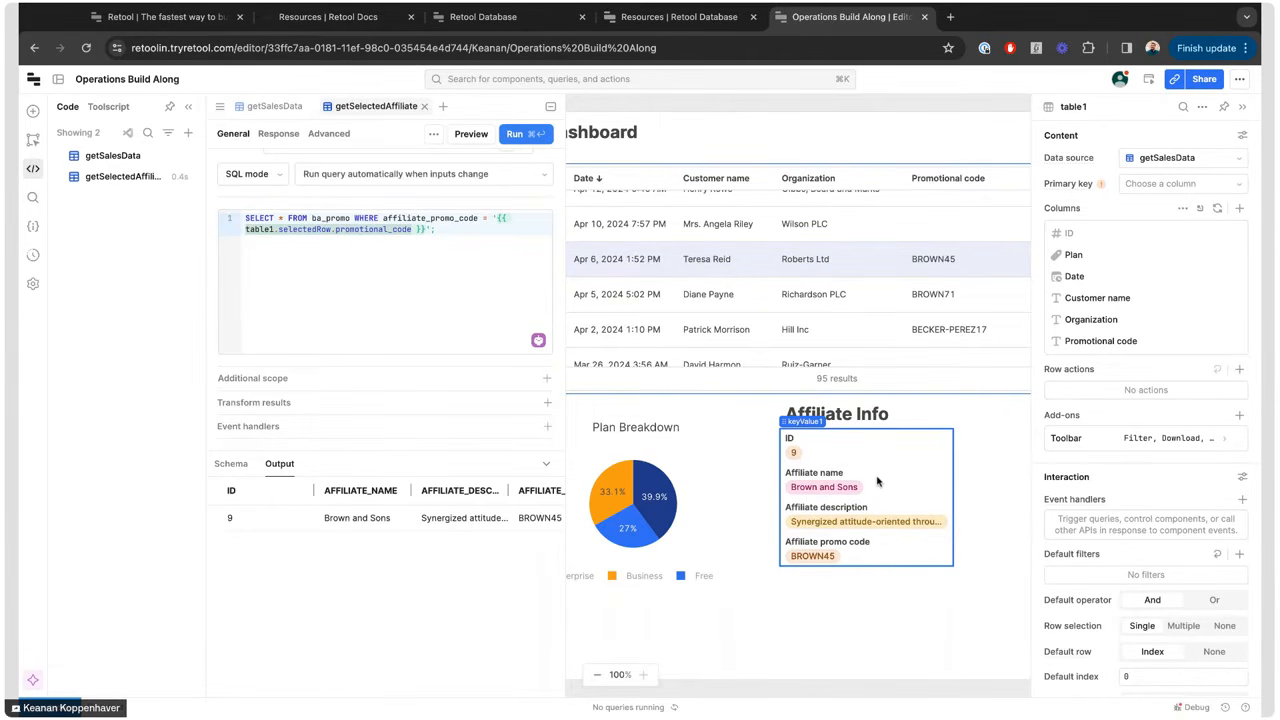
- Close the query editor pane and set the Key Value component's ID property to hidden (true)
left_click(550, 107)
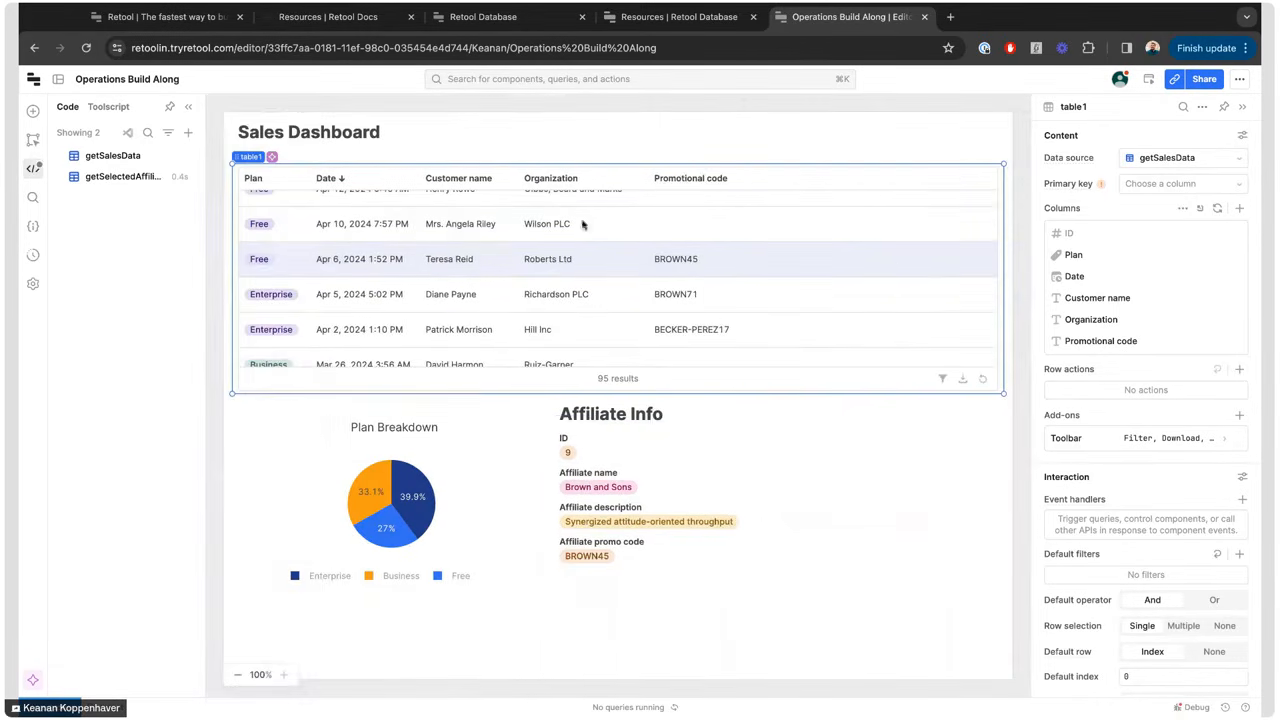
left_click(627, 455)
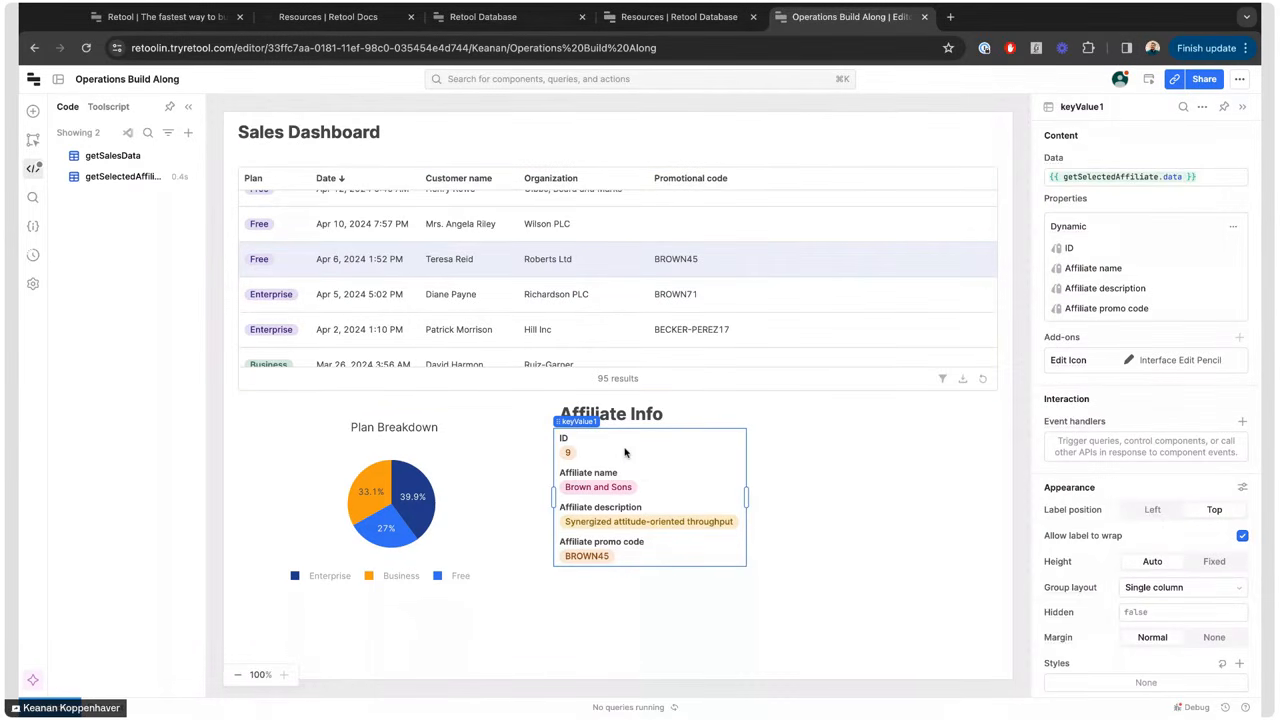
left_click(1068, 248)
left_click(1180, 375)
type("true")
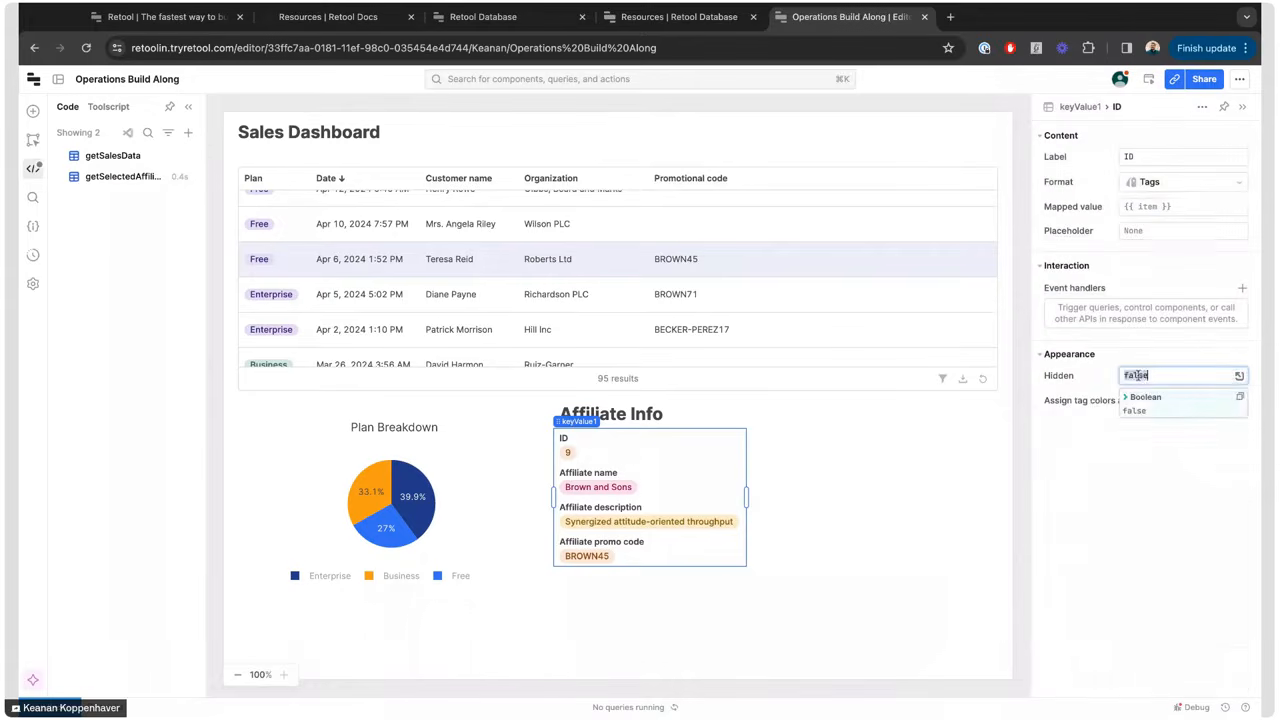
left_click(1080, 107)
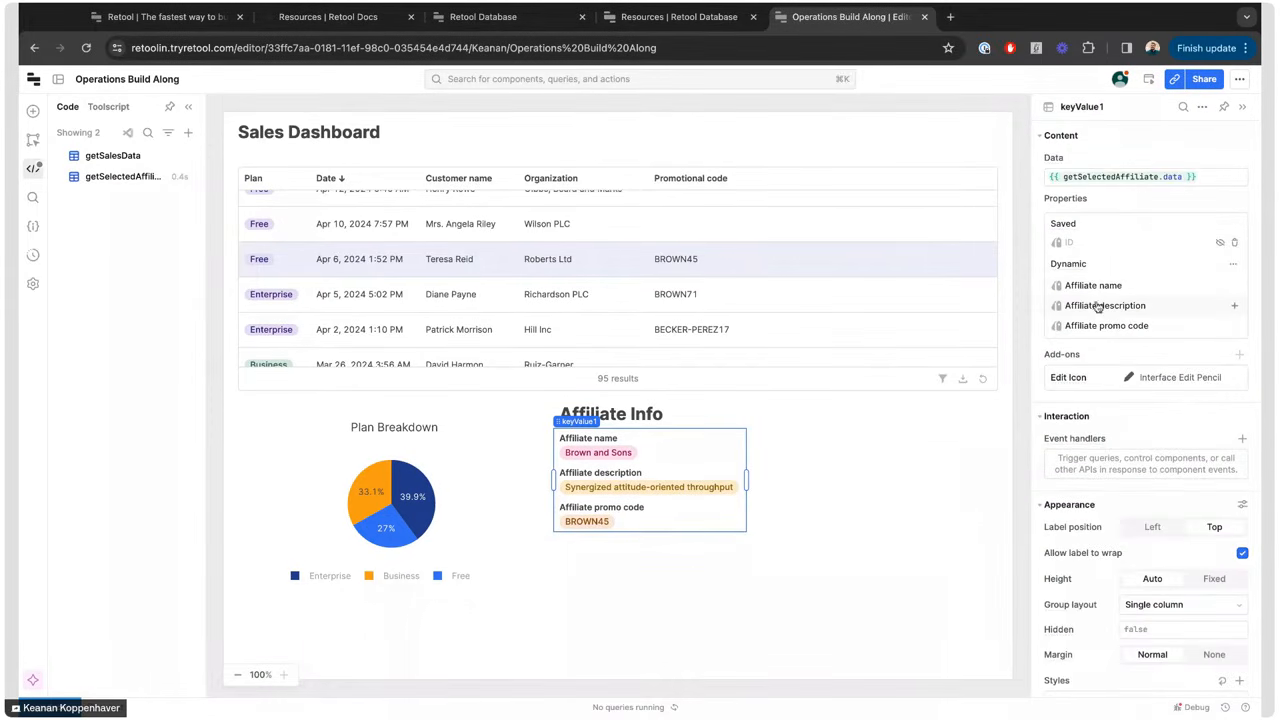
mouse_move(1100, 332)
left_mouse_down()
mouse_move(1098, 288)
mouse_move(1108, 327)
left_mouse_up()
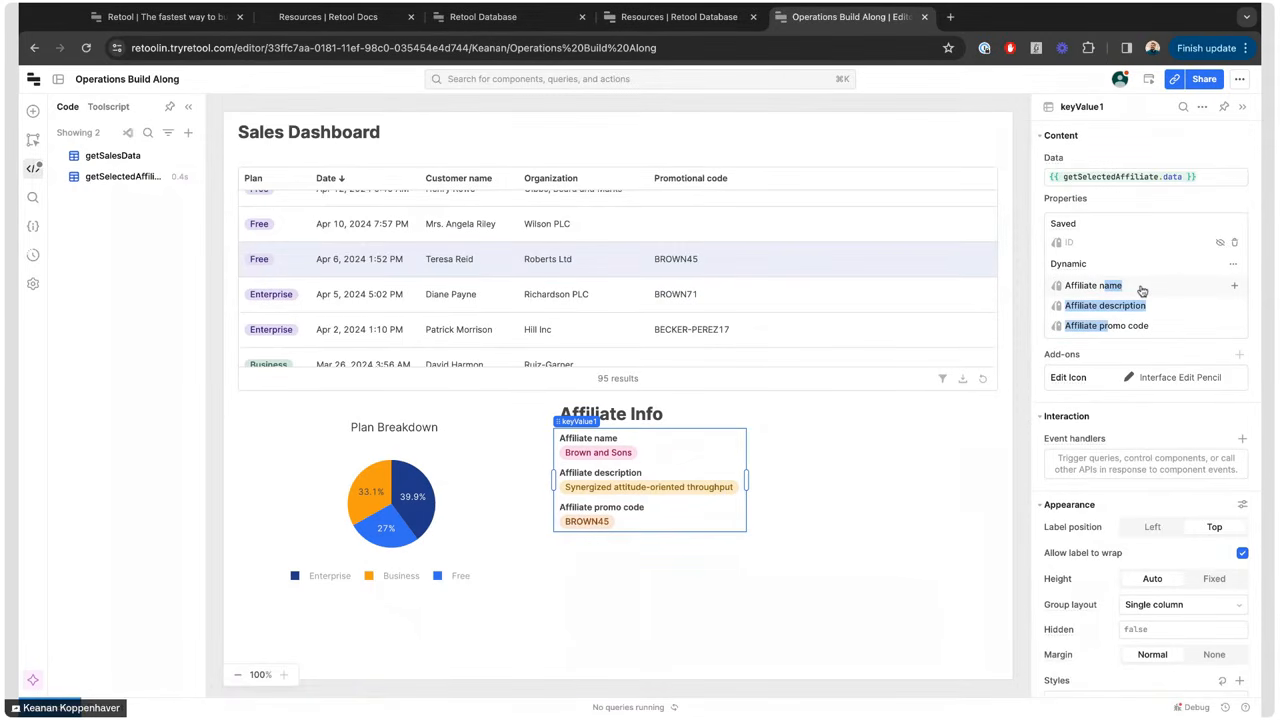
left_click(817, 514)
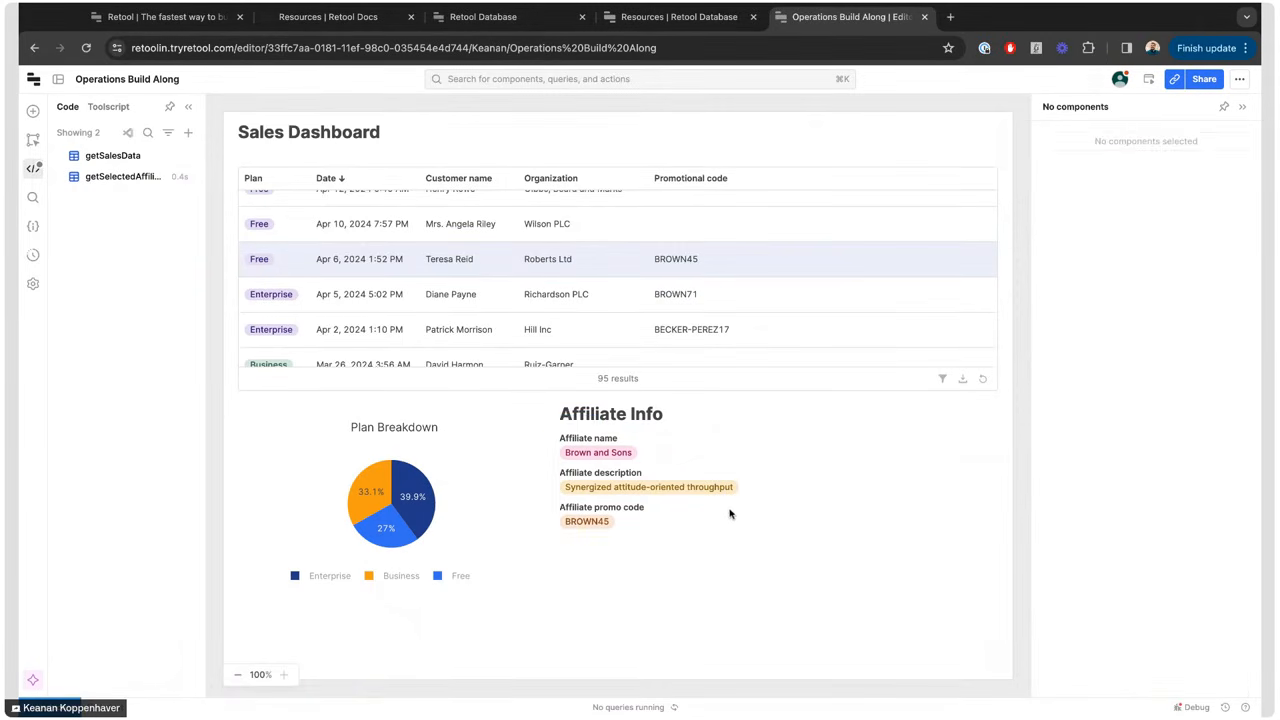
- Select the Wilson PLC sale without a promo code in the sales table to check the Affiliate Info panel
left_click(626, 497)
left_click(800, 455)
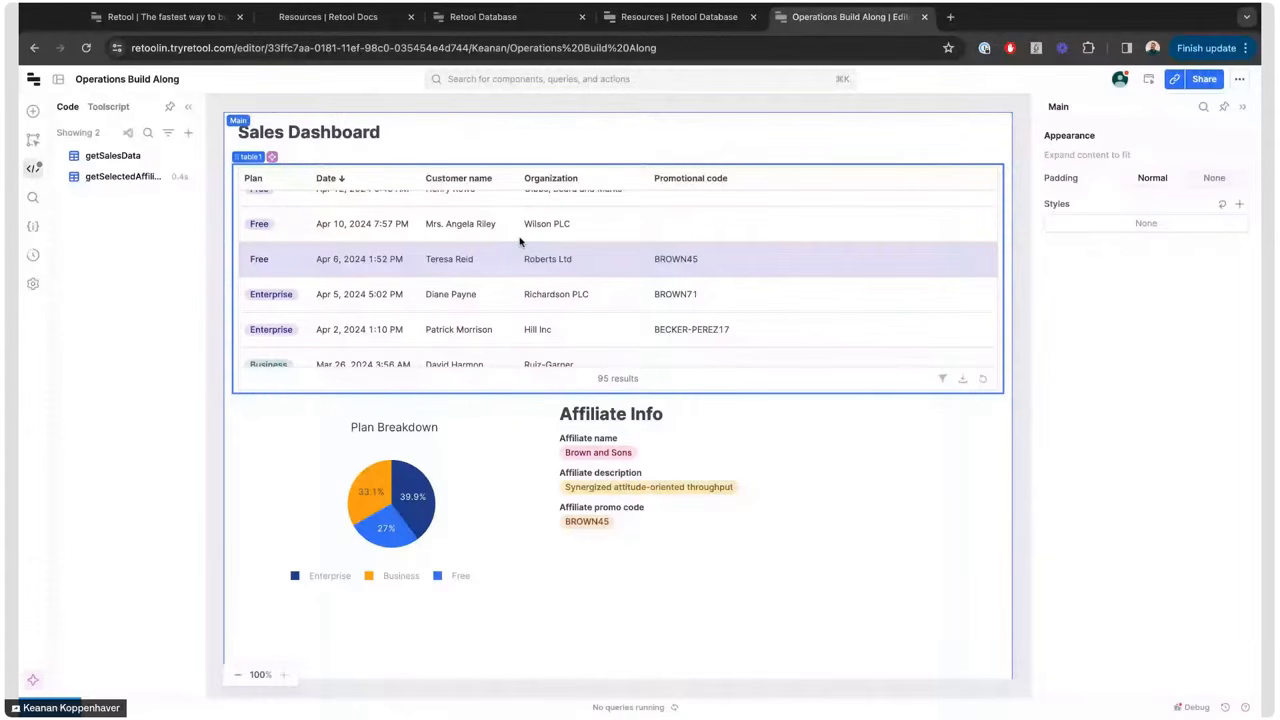
left_click(519, 238)
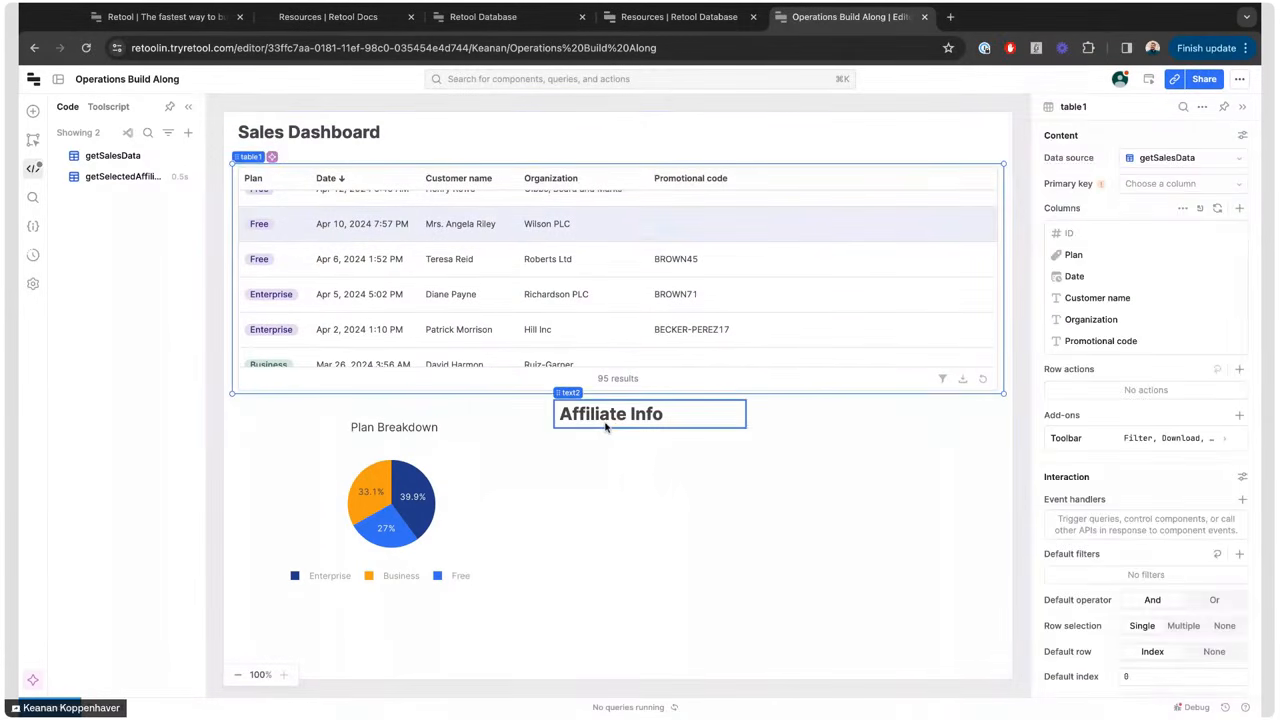
- Try to hide the Affiliate Info heading dynamically by setting its Hidden property to {{ table1.selectedRow.id }}
left_click(605, 425)
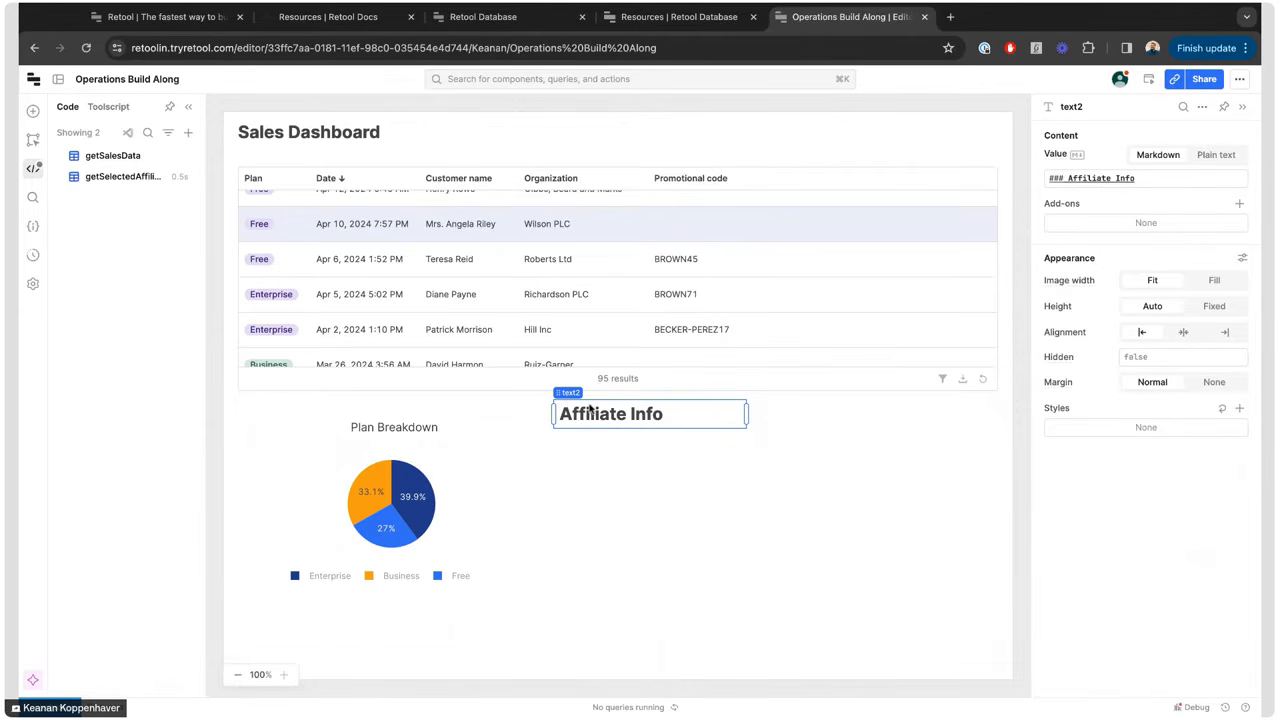
left_click(1128, 357)
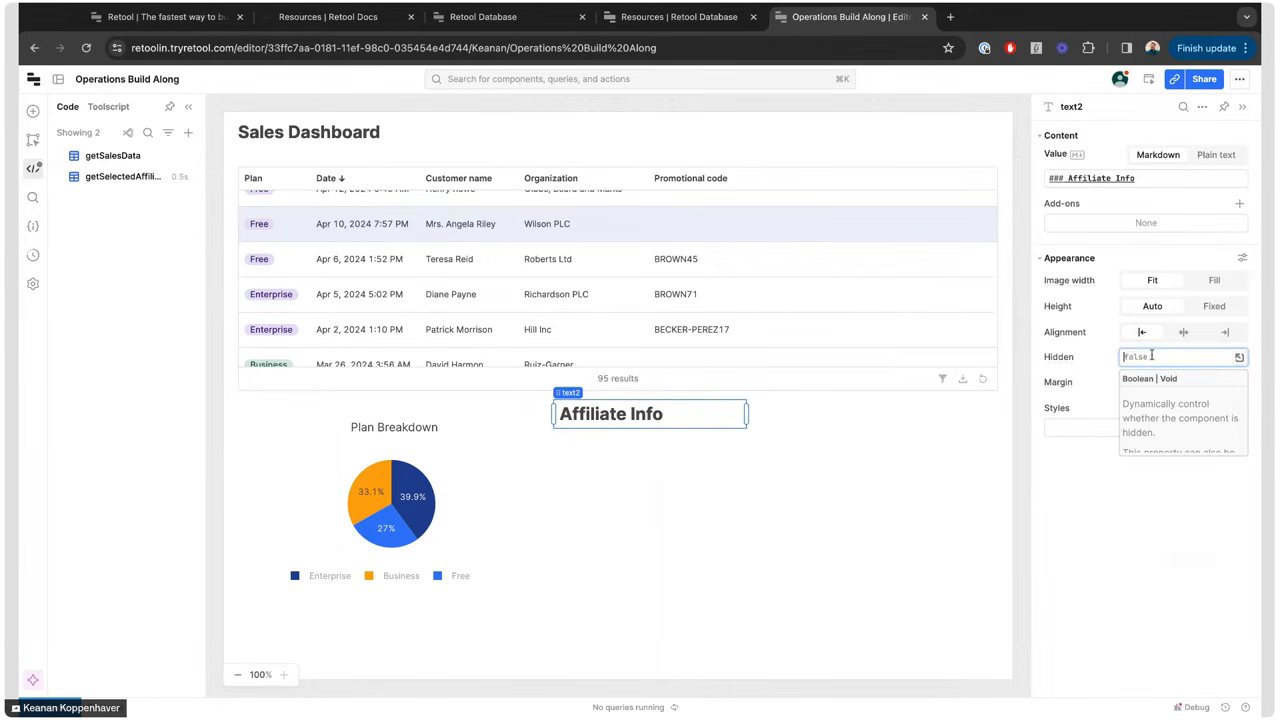
type("{{ }}")
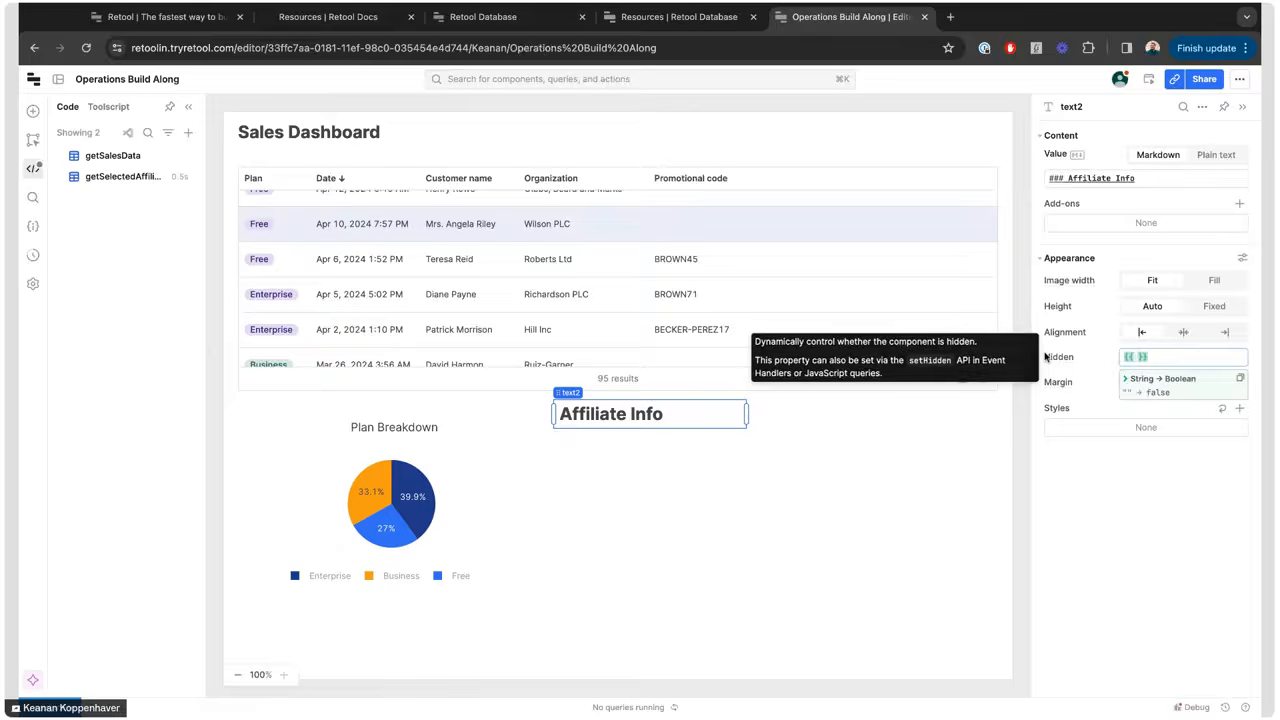
type("table1.")
type("e1.selec")
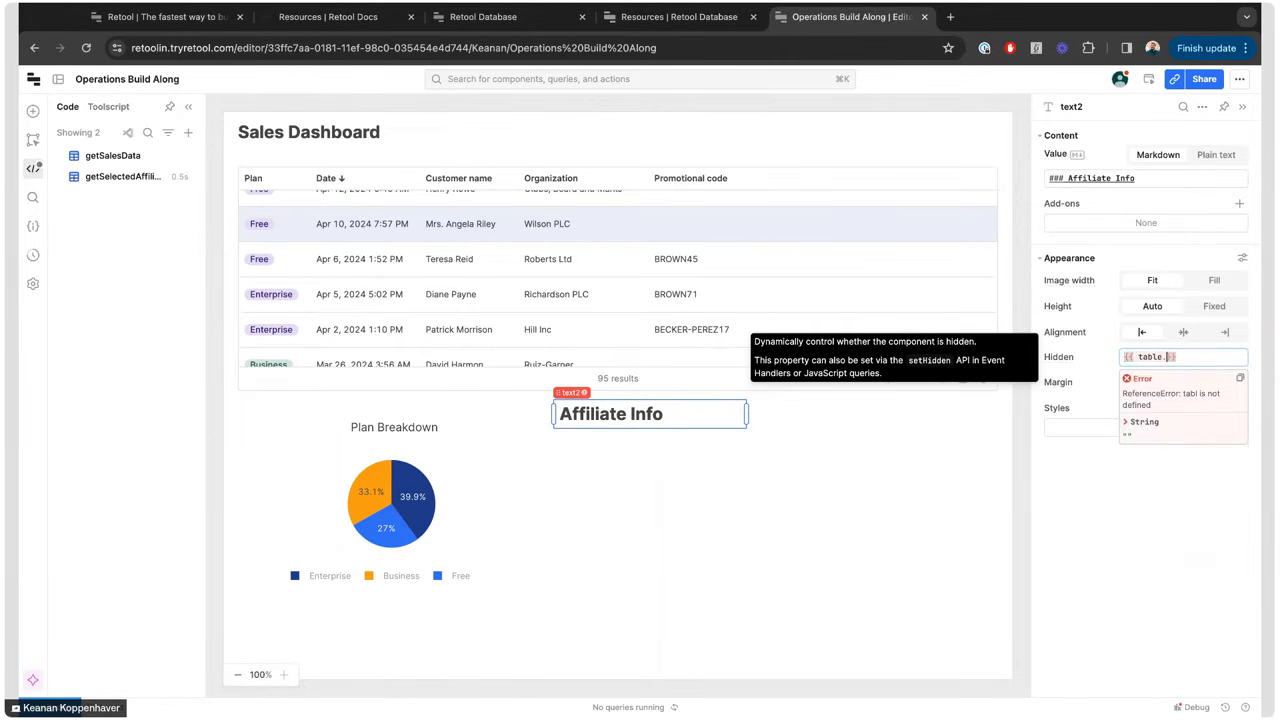
key("Down")
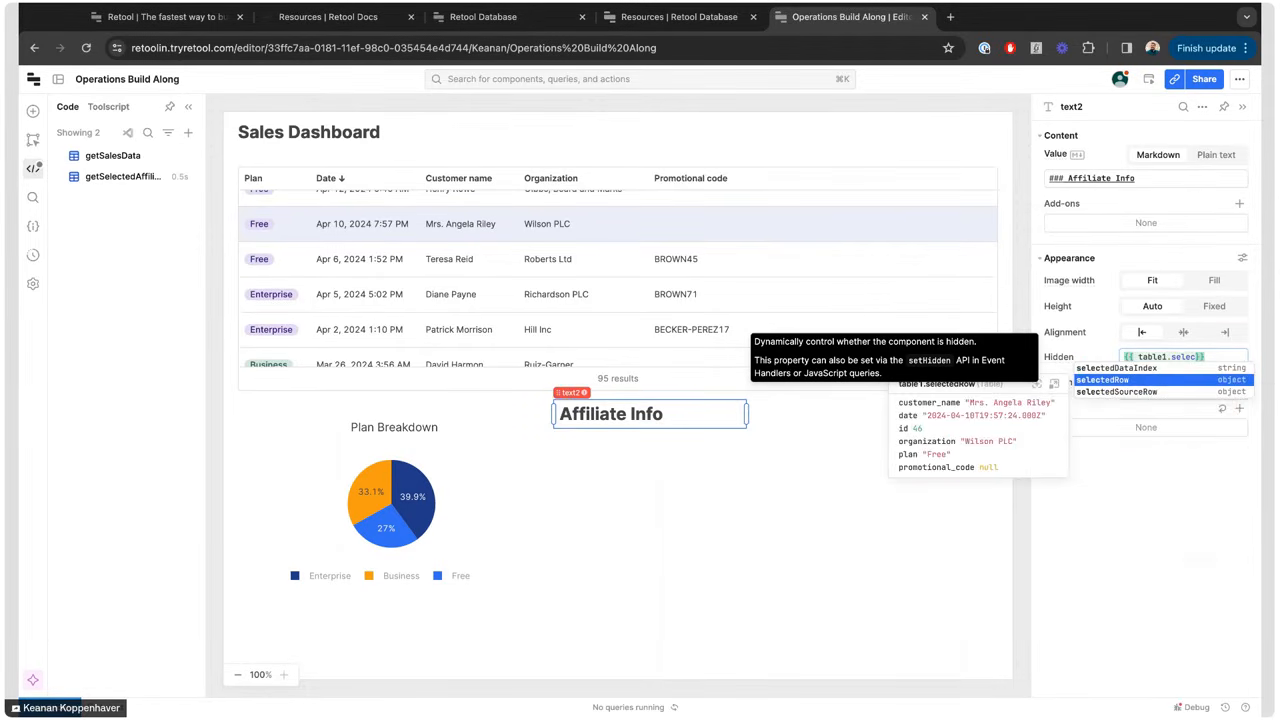
key("Return")
type(".id")
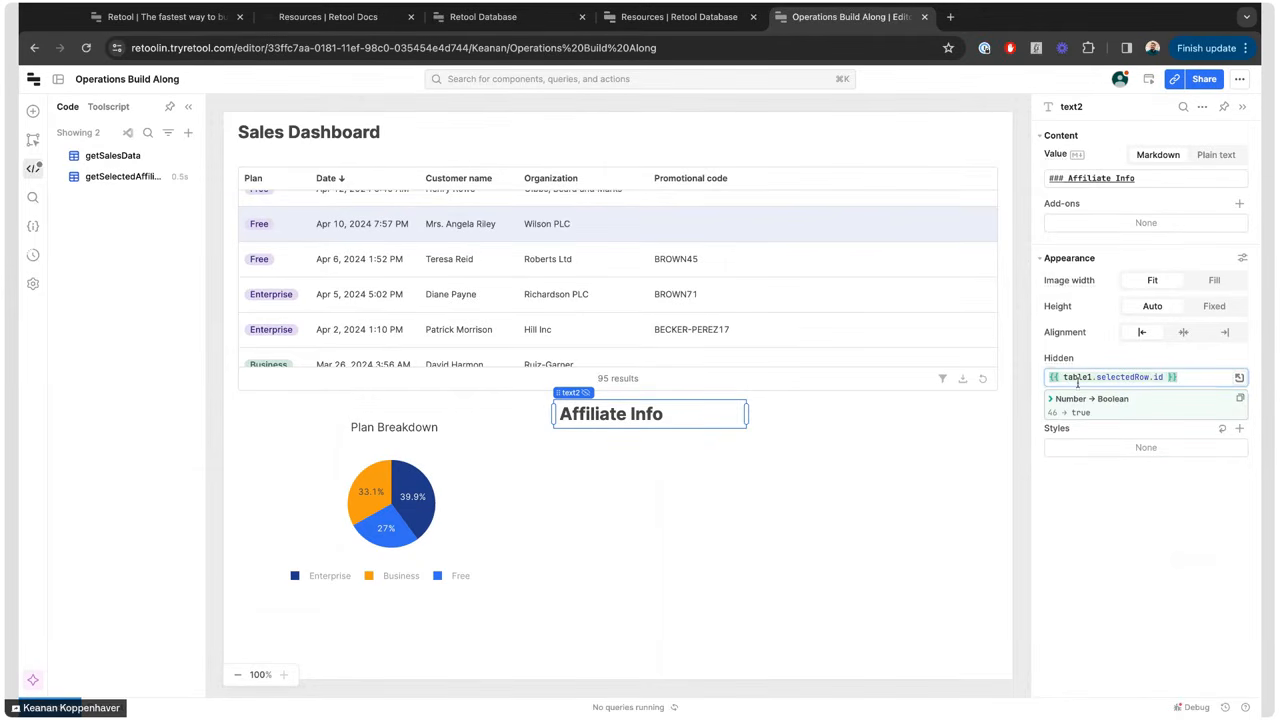
- Try negating the heading's Hidden condition with "!", remove the negation, and check the heading on the canvas
left_click(1062, 377)
type("!")
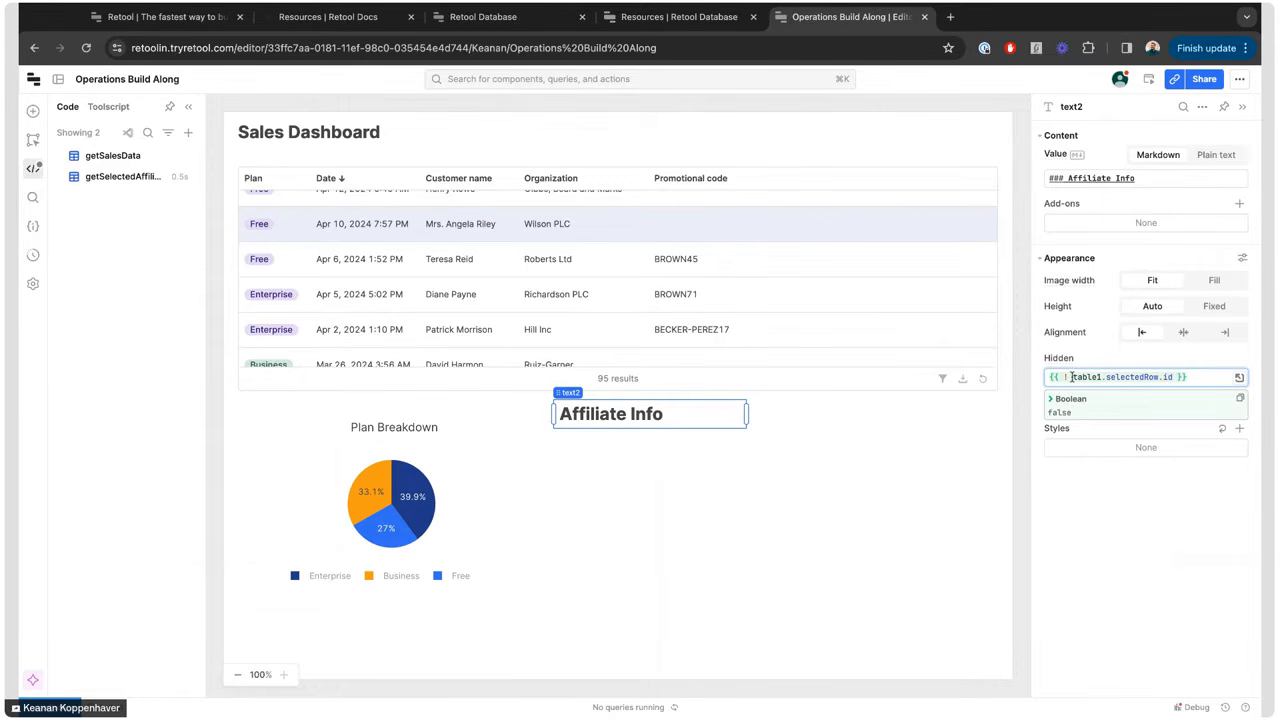
key("BackSpace")
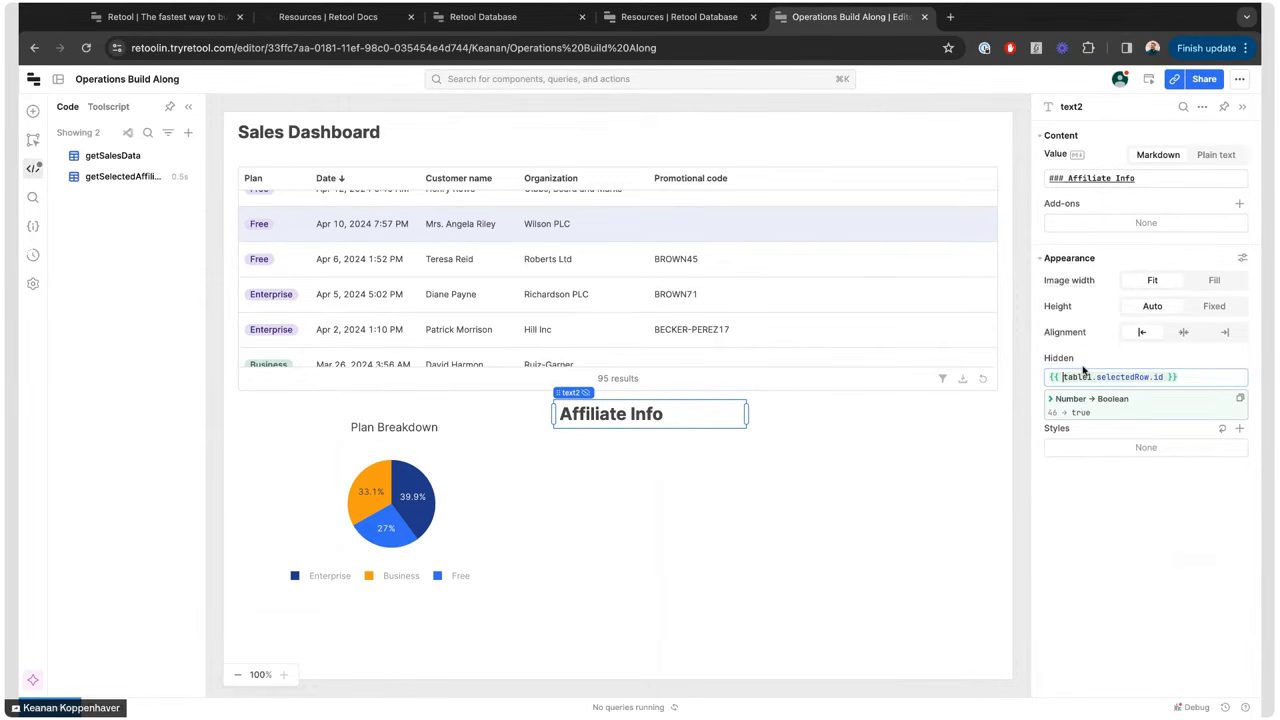
left_click(914, 480)
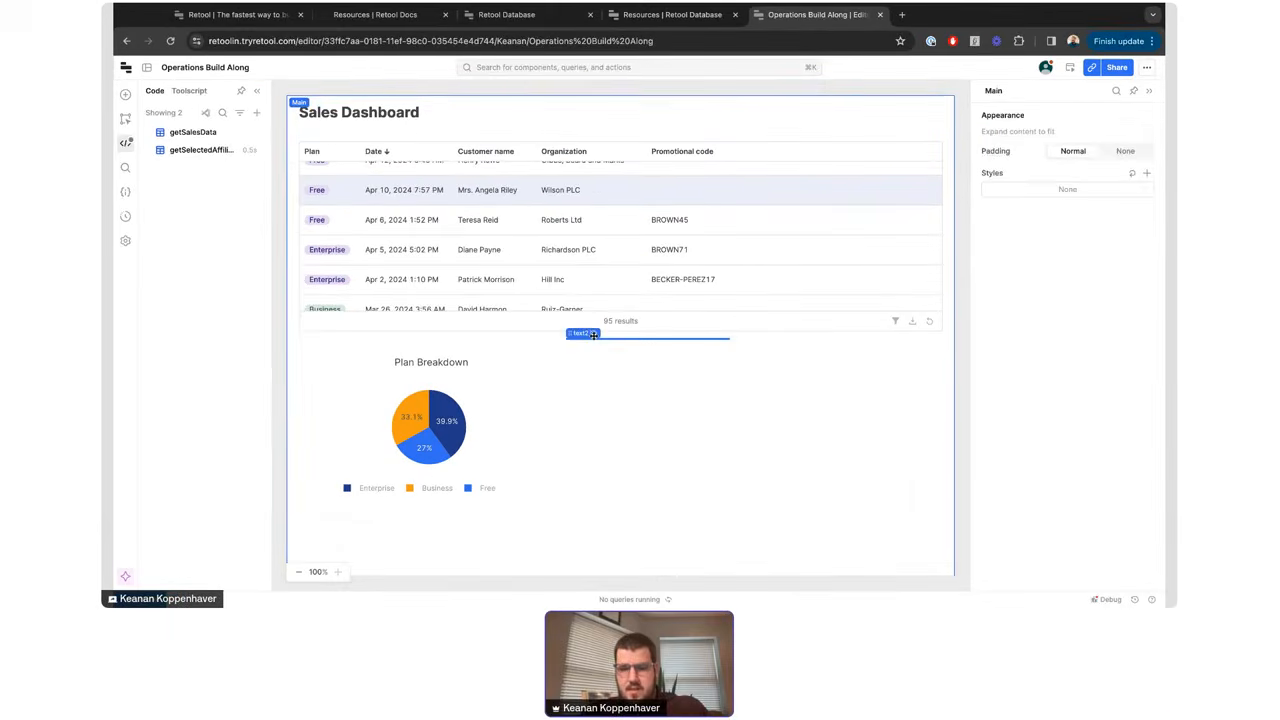
left_click(594, 335)
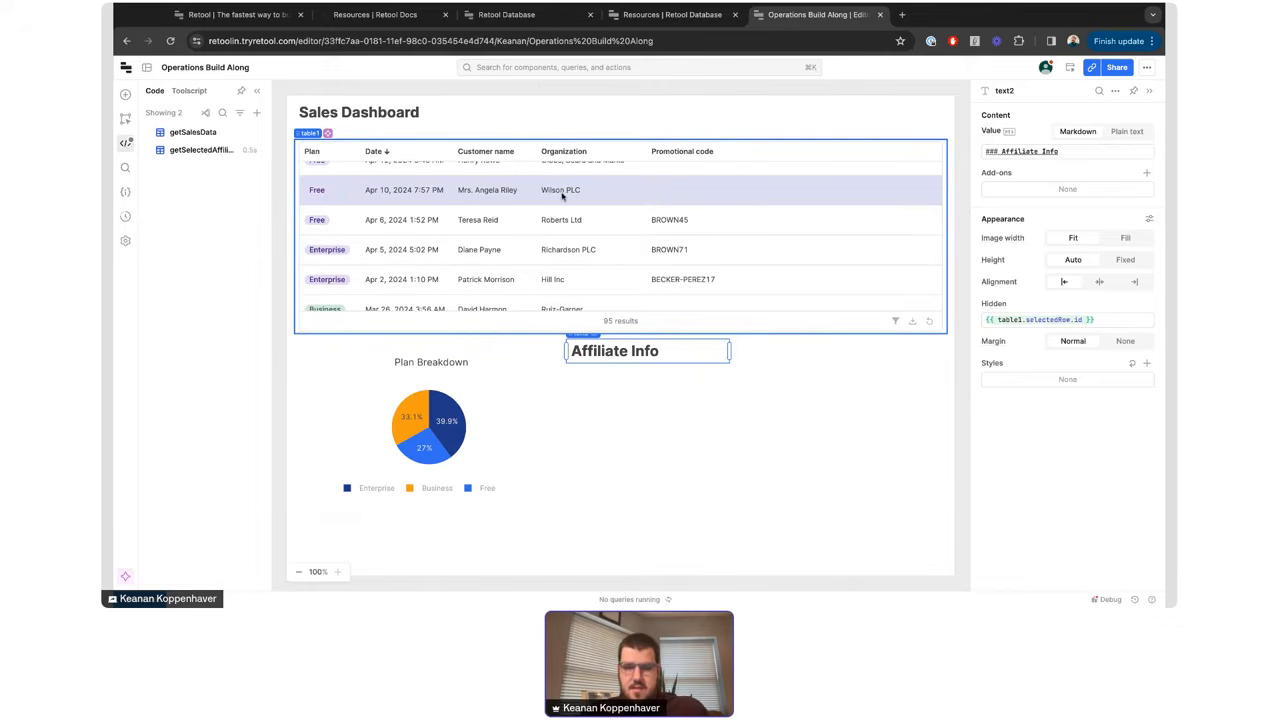
left_click(678, 468)
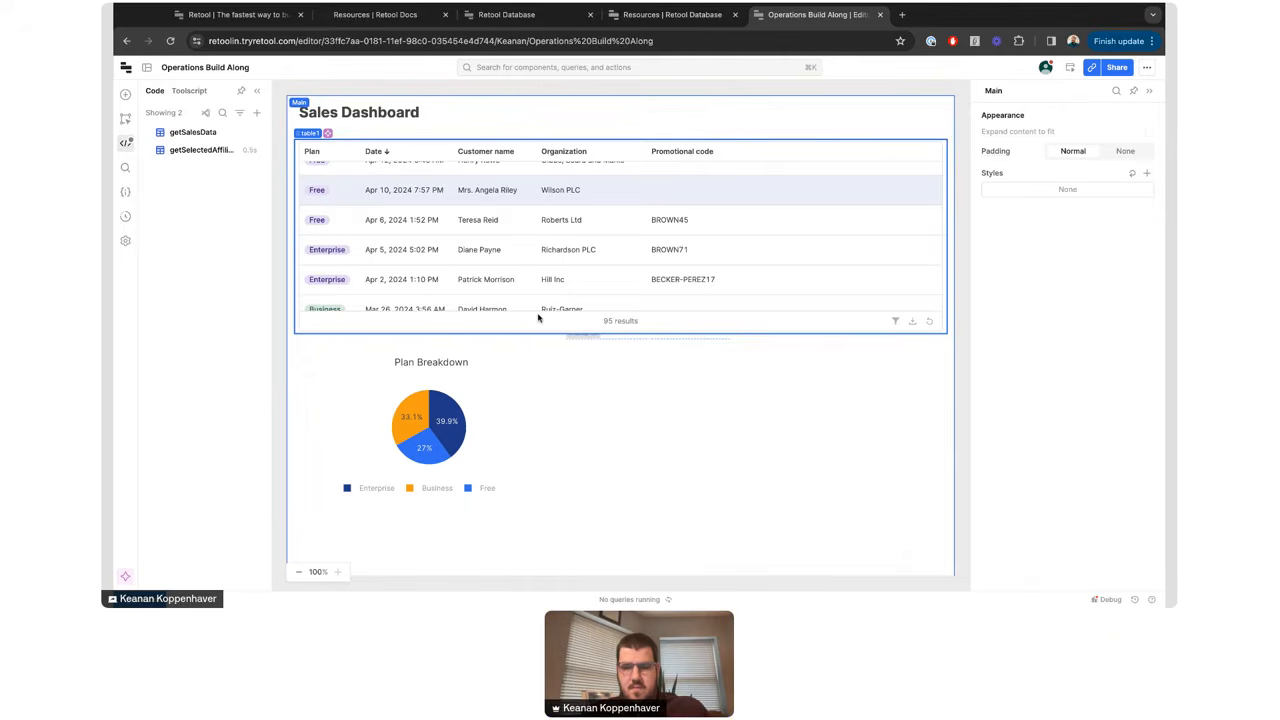
- Clear the Hidden expression of the Affiliate Info heading
left_click(566, 335)
left_click(1040, 319)
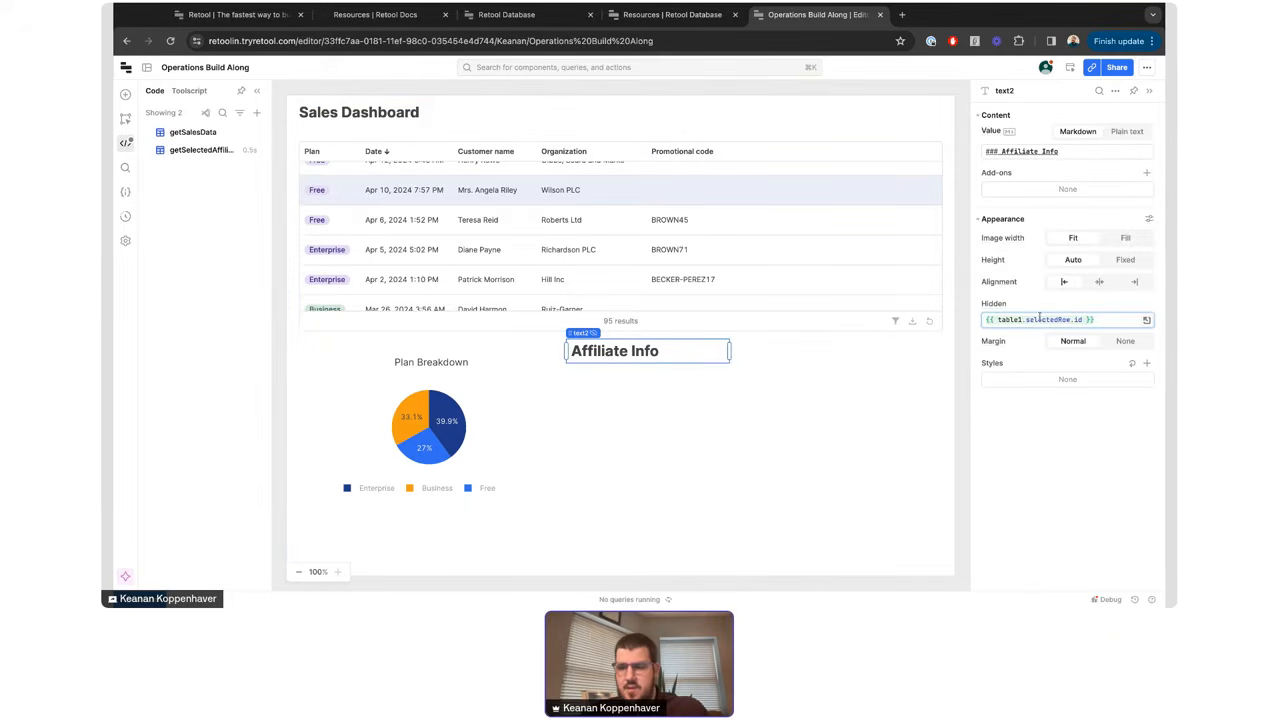
key("Escape")
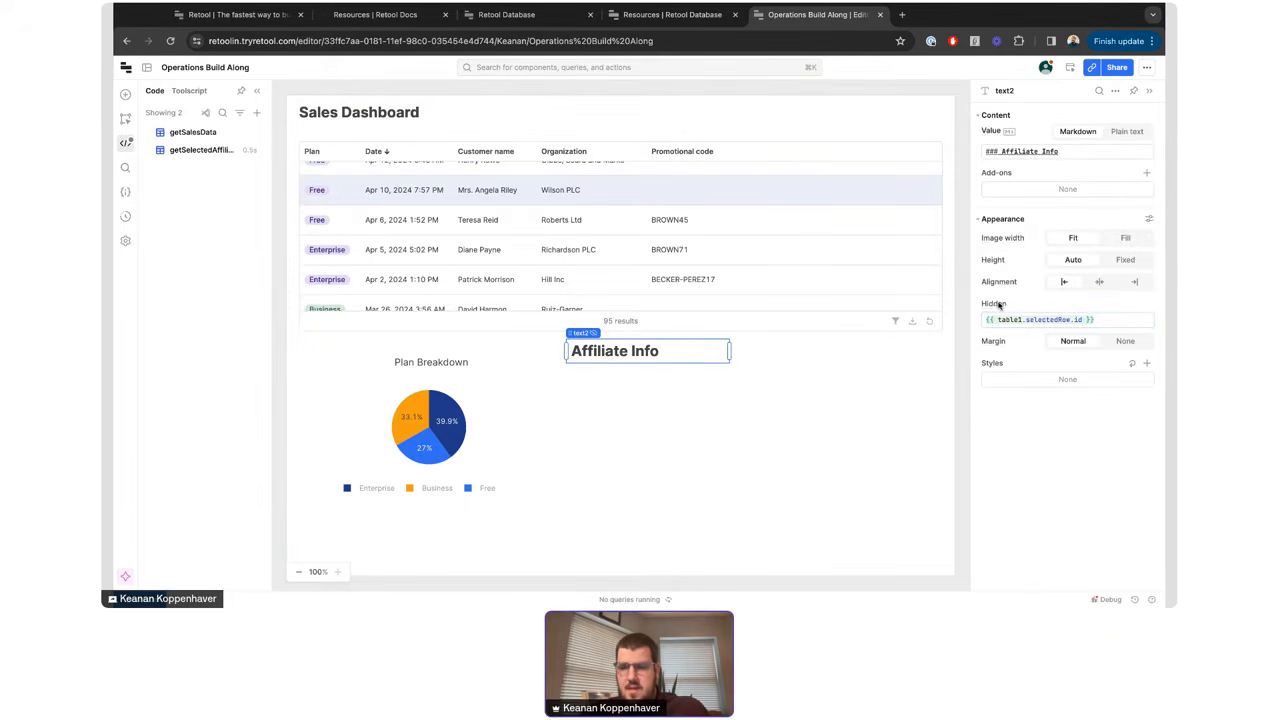
left_click(998, 319)
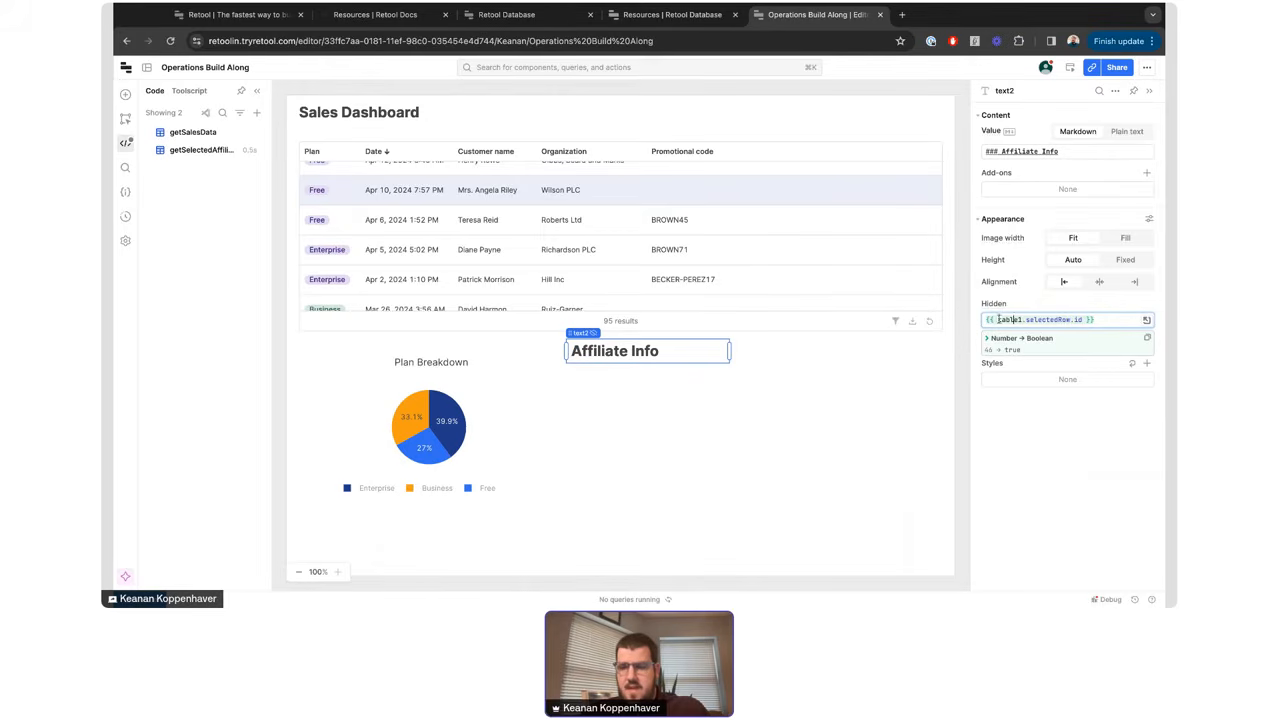
triple_click(1052, 320)
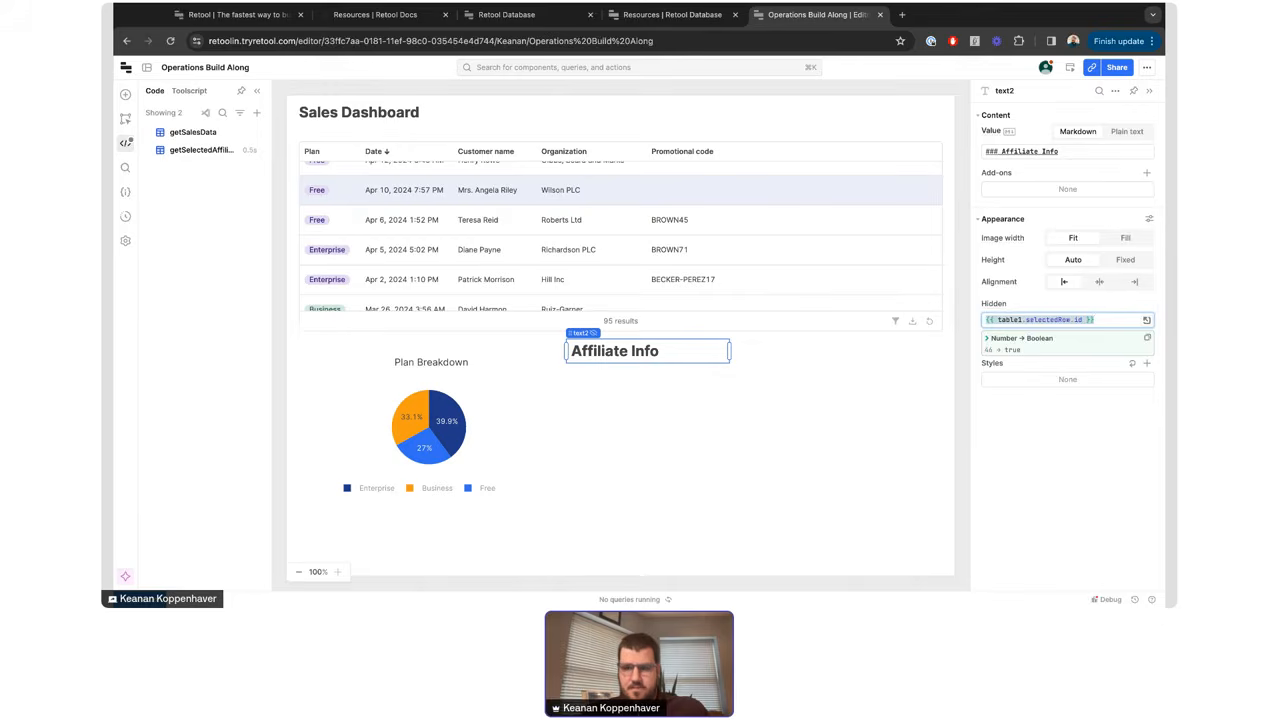
key("BackSpace")
left_click(849, 366)
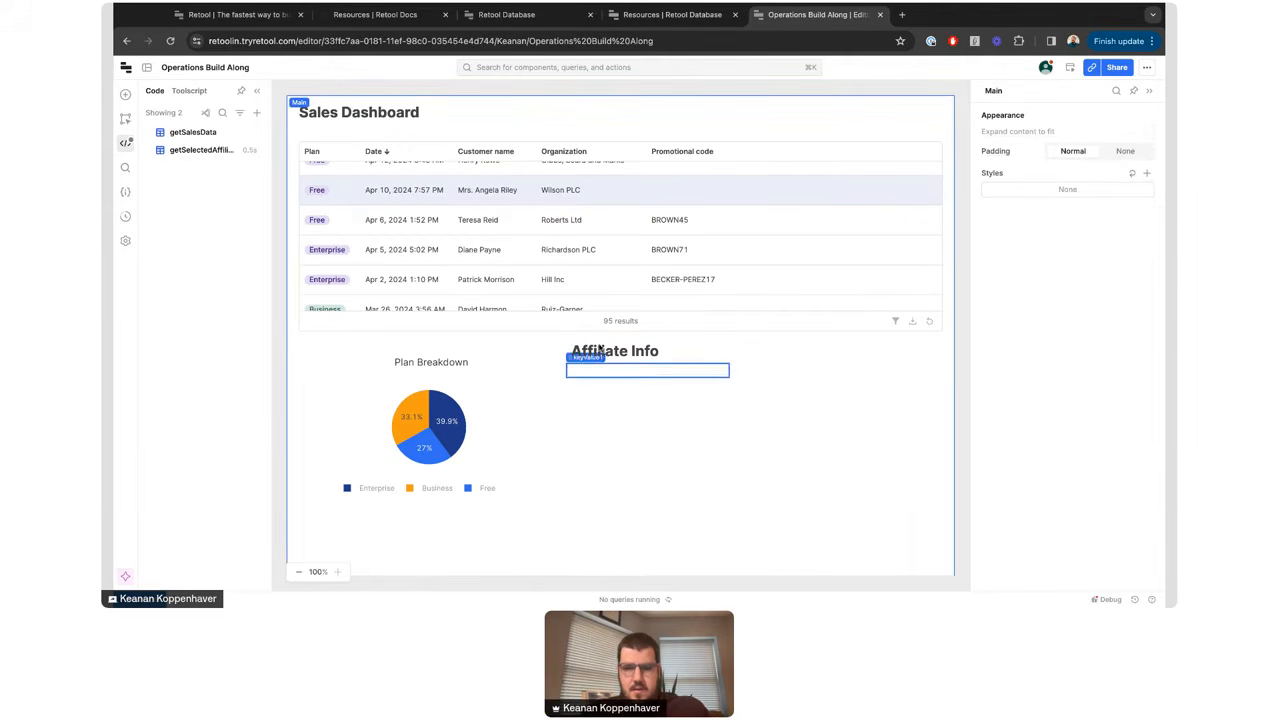
- Select the sale with promo code BROWN71, and delete the Affiliate Info heading and the Key Value component beneath it
left_click(457, 249)
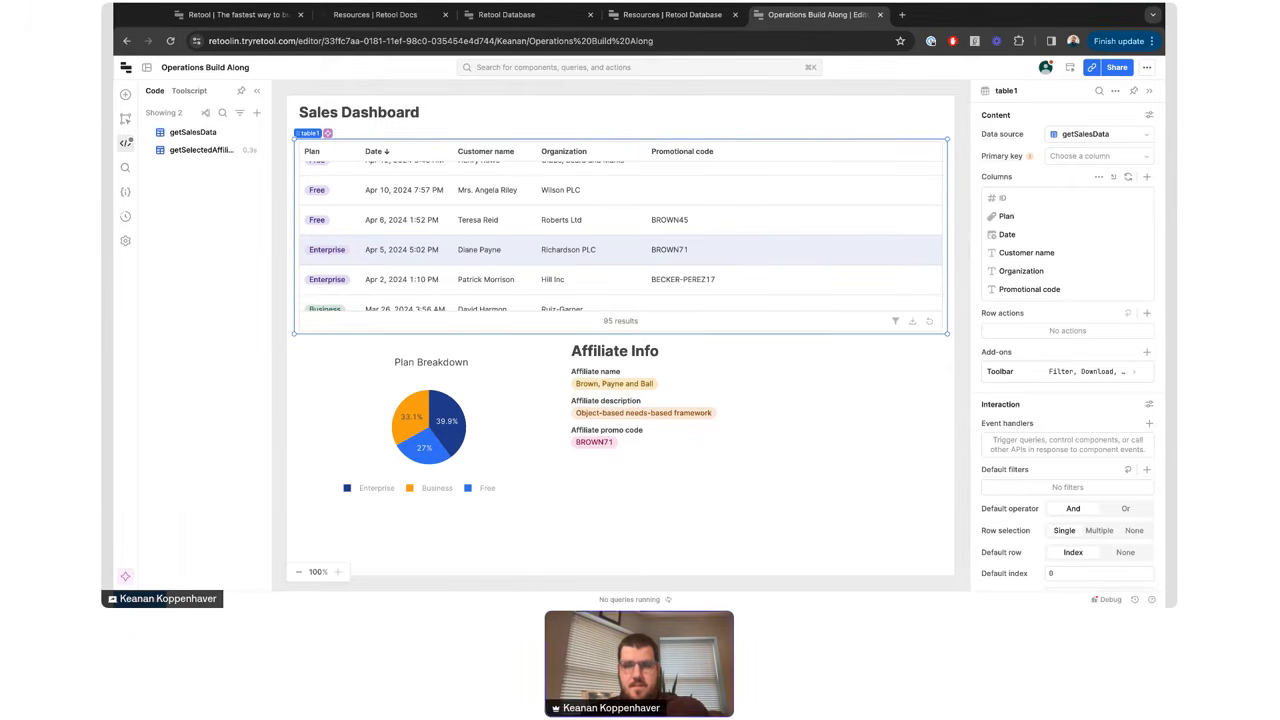
left_click(618, 351)
key("Delete")
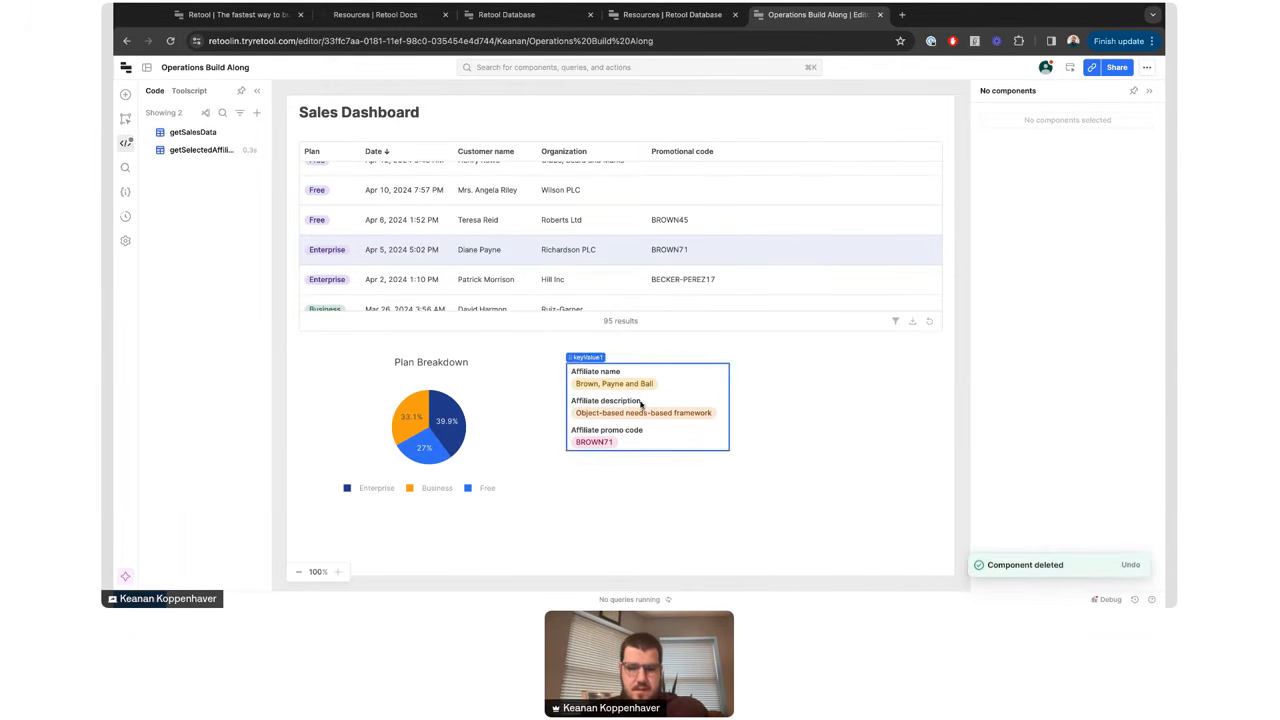
left_click(629, 409)
key("Delete")
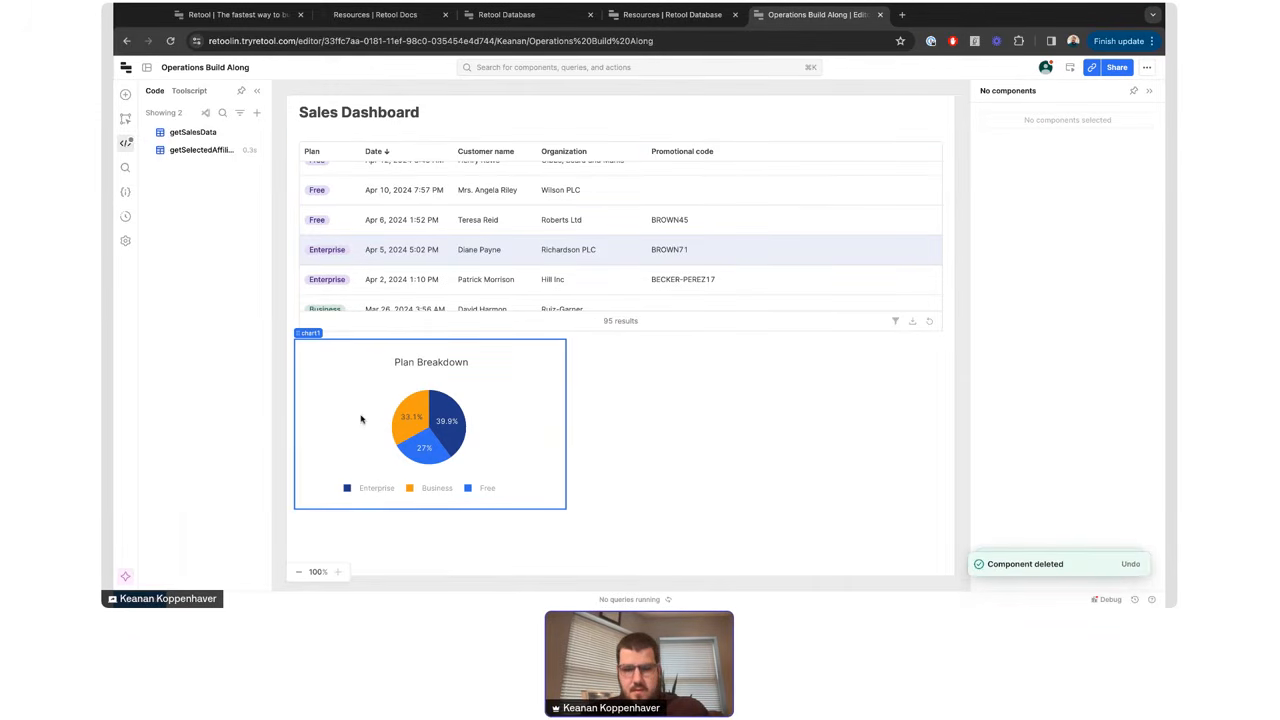
- Narrow the sales table and place the Plan Breakdown chart beside it, matching the table's height
left_click_drag(361, 419, 760, 410)
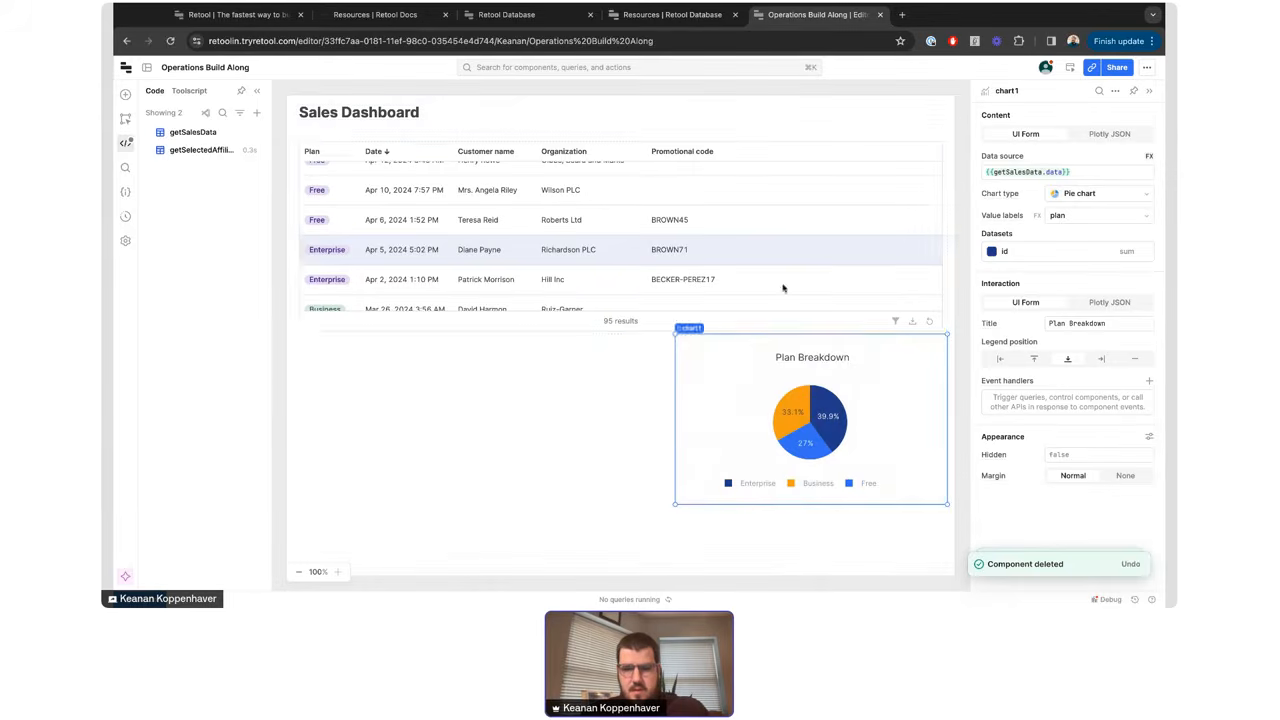
left_click(938, 231)
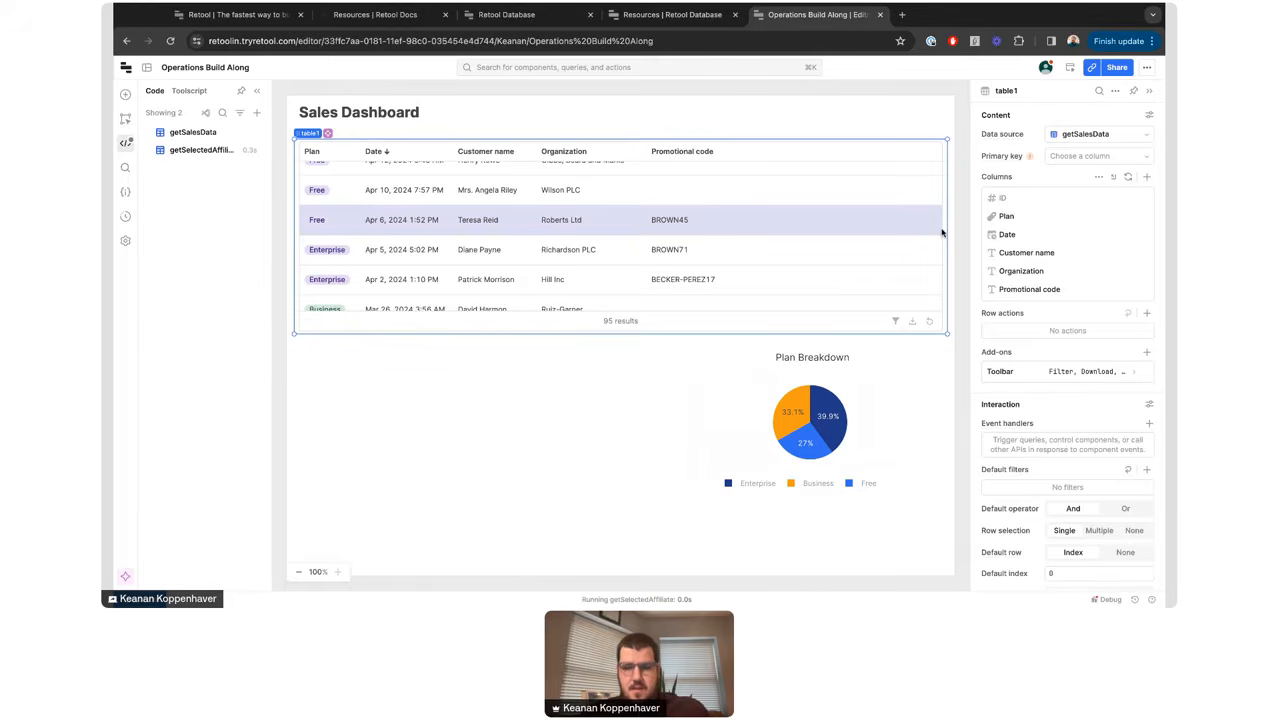
left_click_drag(941, 232, 730, 215)
left_click(703, 338)
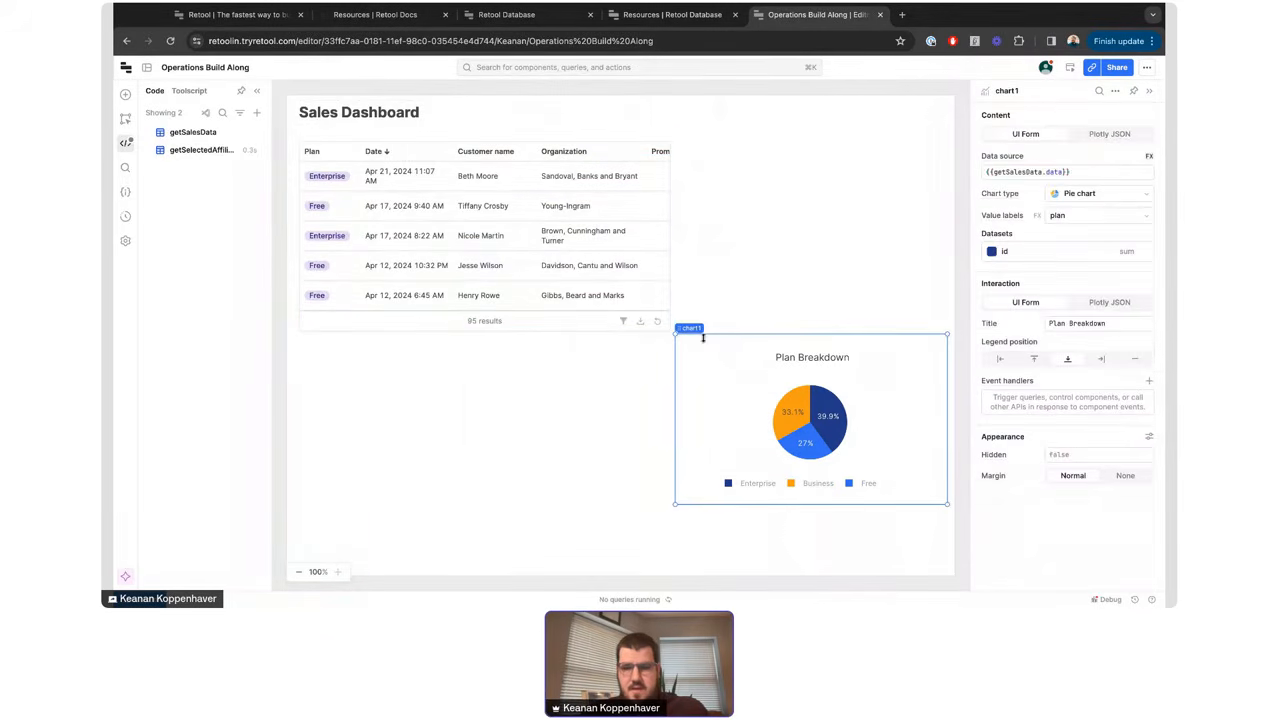
mouse_move(694, 328)
left_mouse_down()
mouse_move(710, 317)
mouse_move(707, 335)
left_mouse_up()
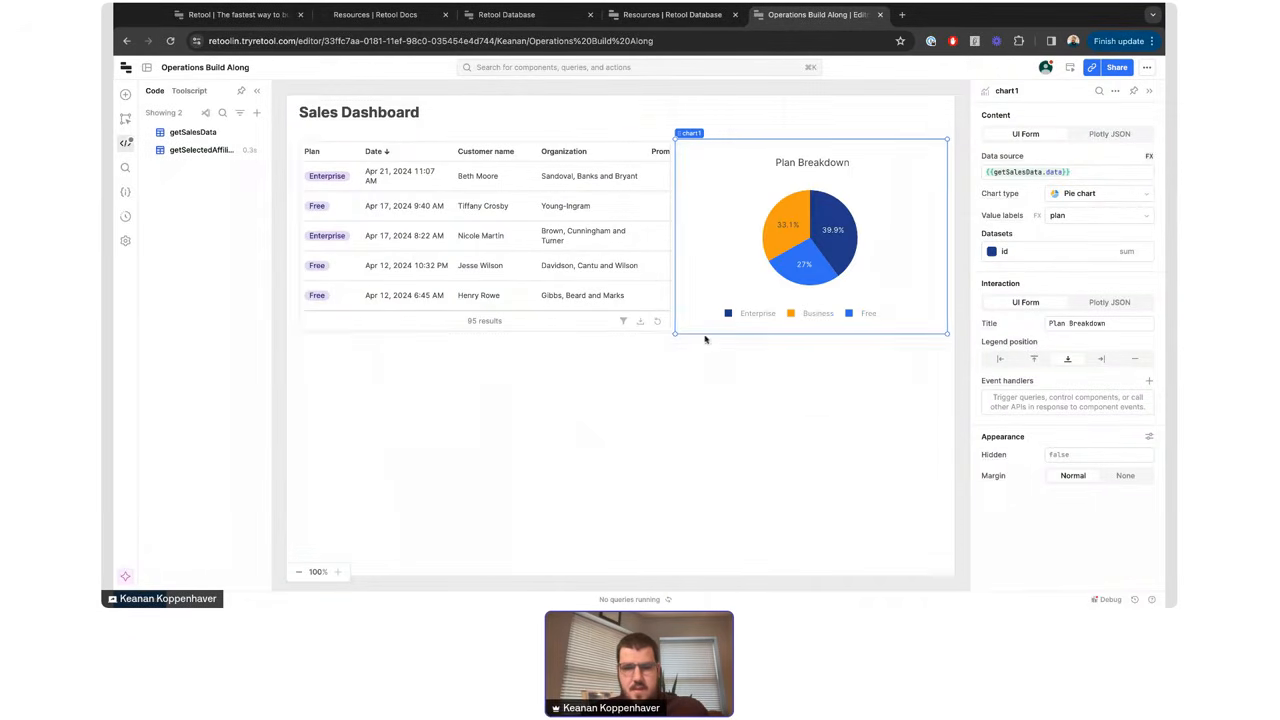
- Narrow the sales table's columns so Promotional code fits, and sort the table by date in descending order
left_click(435, 154)
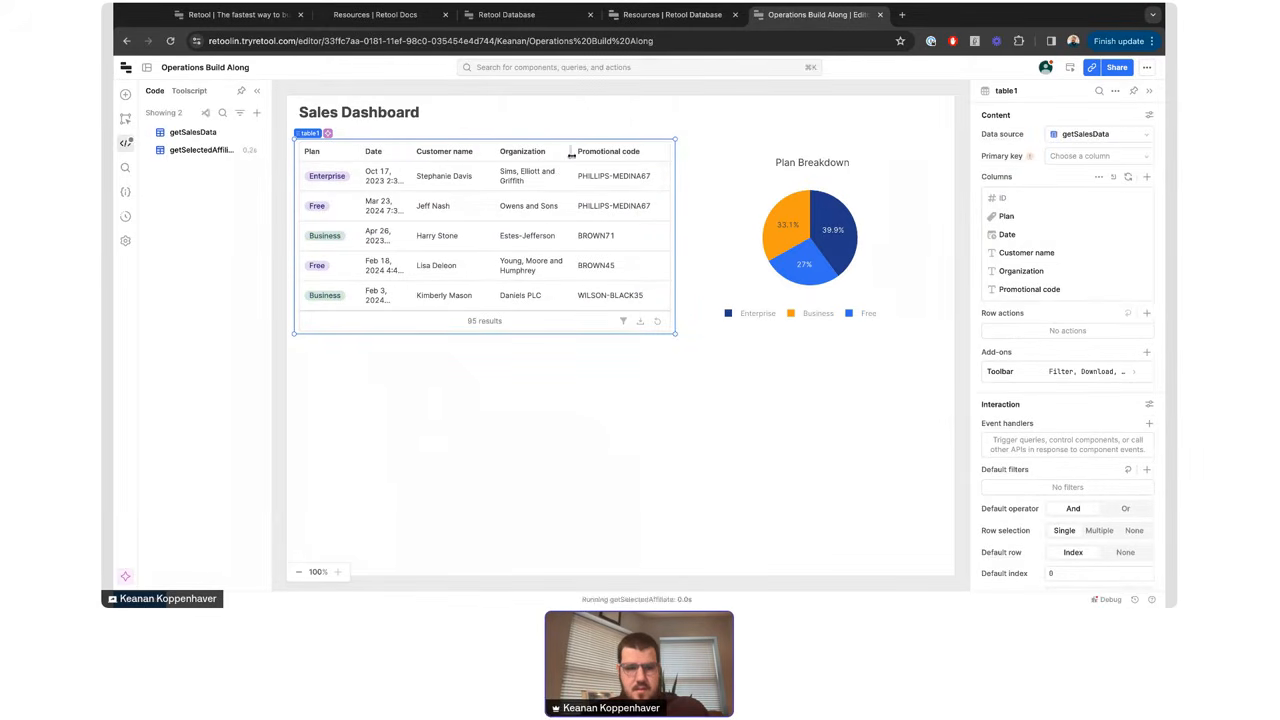
left_click(370, 152)
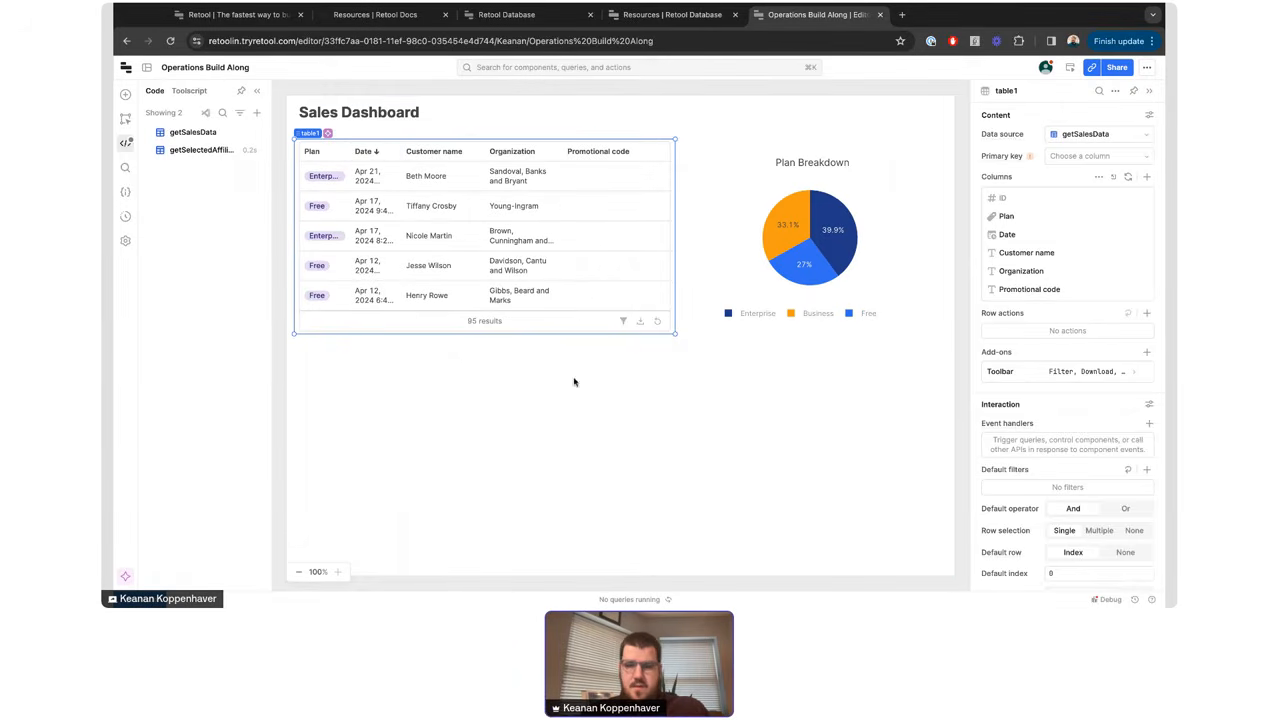
left_click(716, 420)
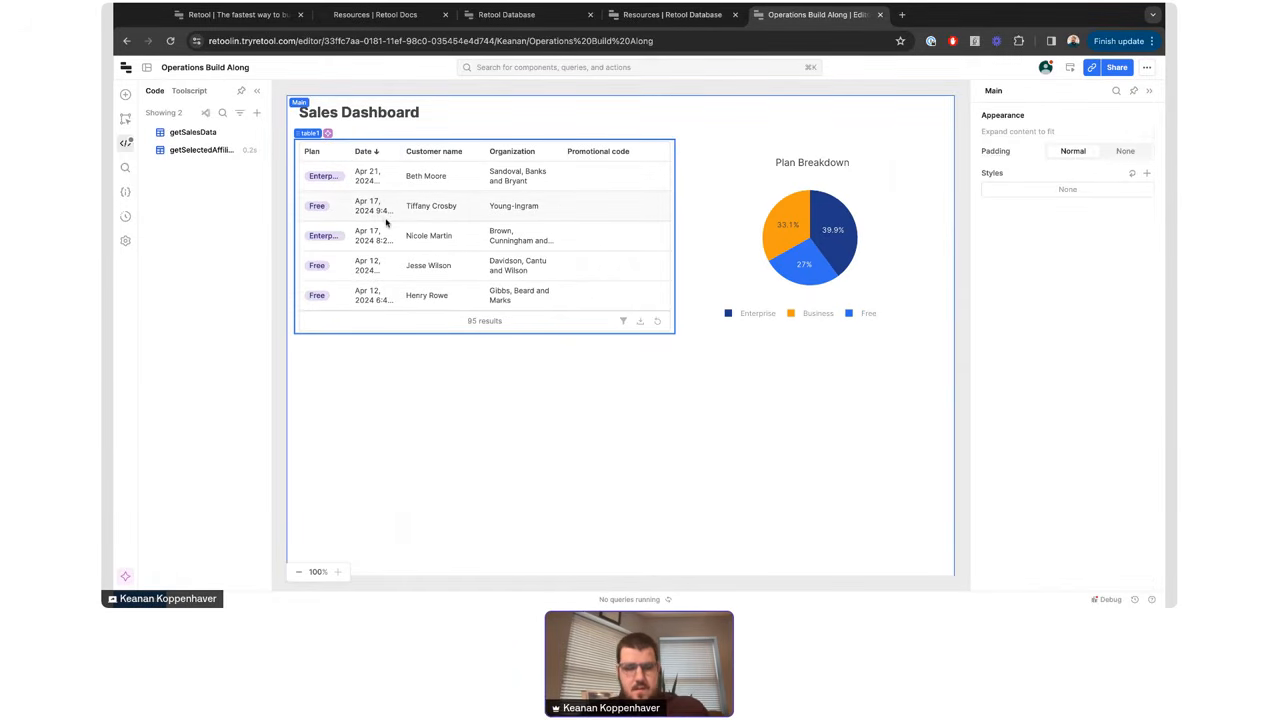
- Add a second Table component below the sales table and widen it to span the full canvas width
left_click(125, 118)
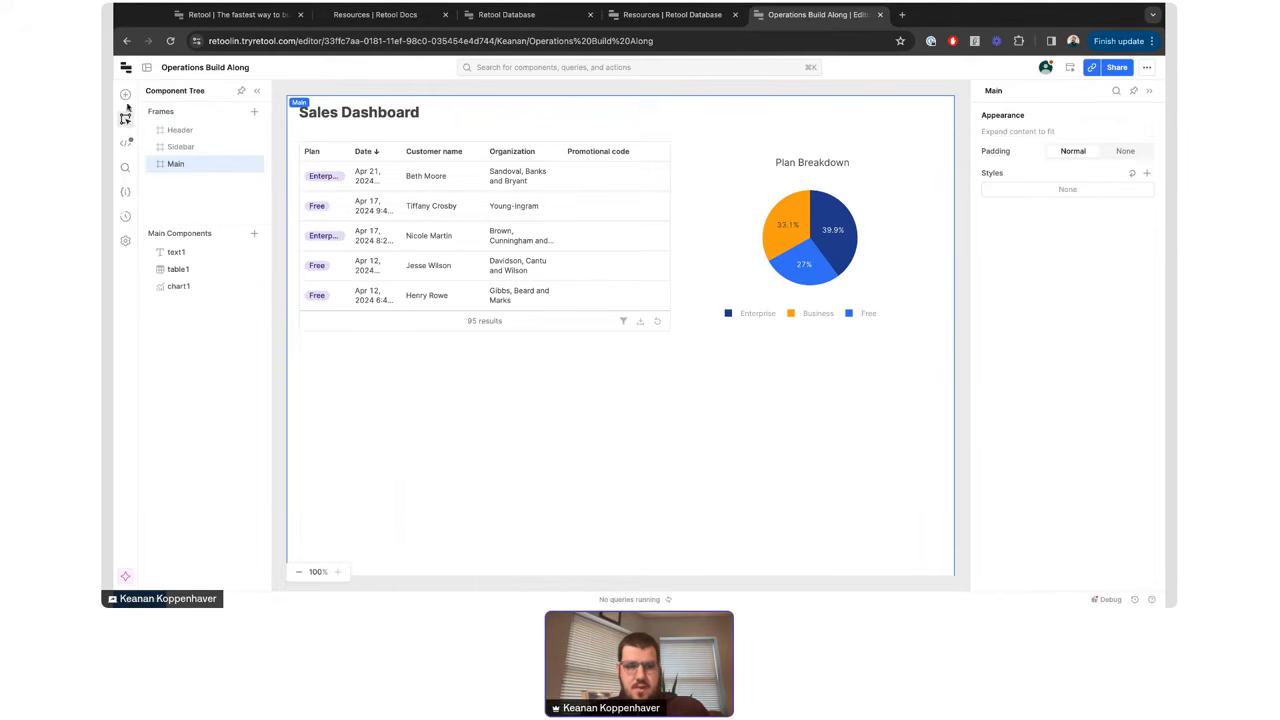
left_click(125, 94)
type("table")
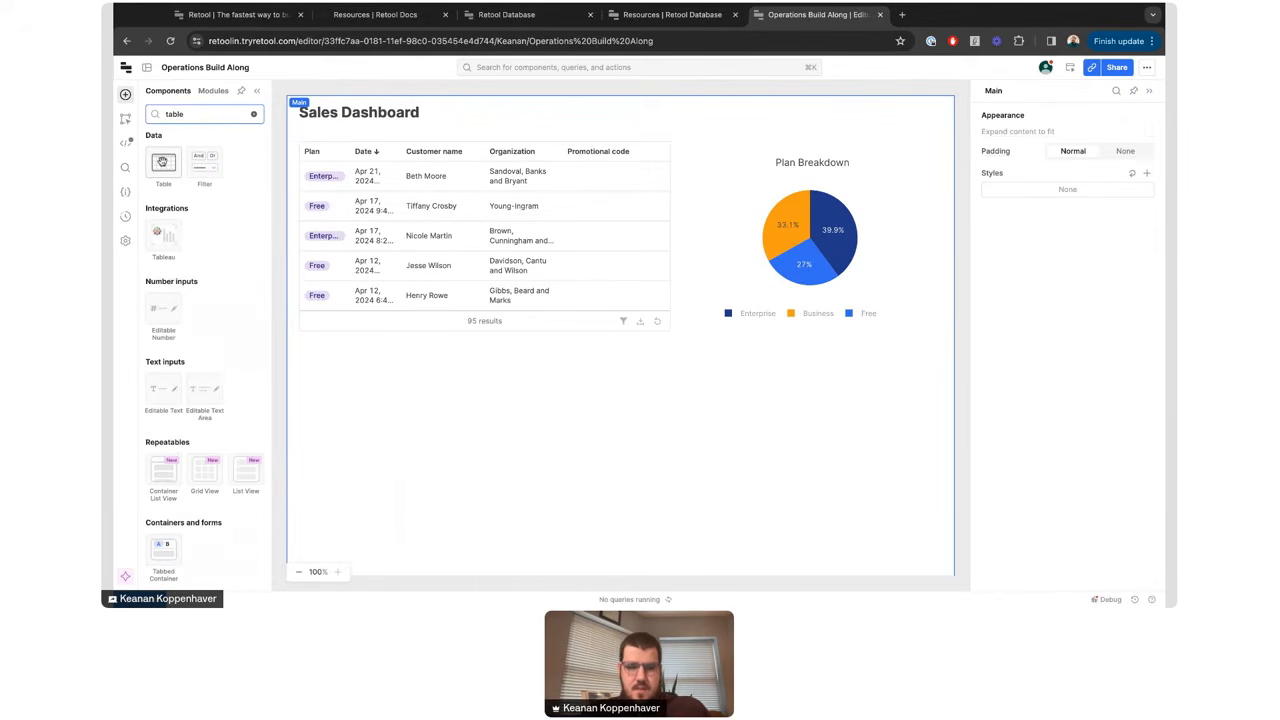
left_click(162, 161)
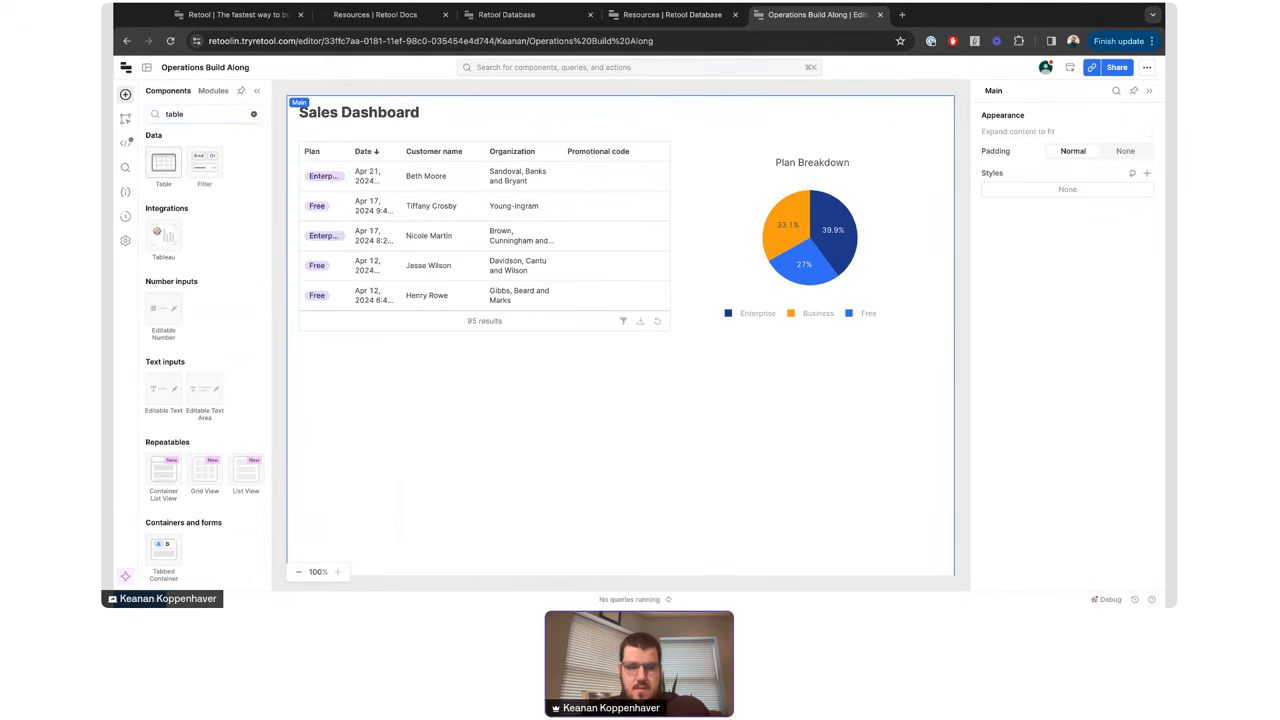
left_click_drag(163, 162, 321, 343)
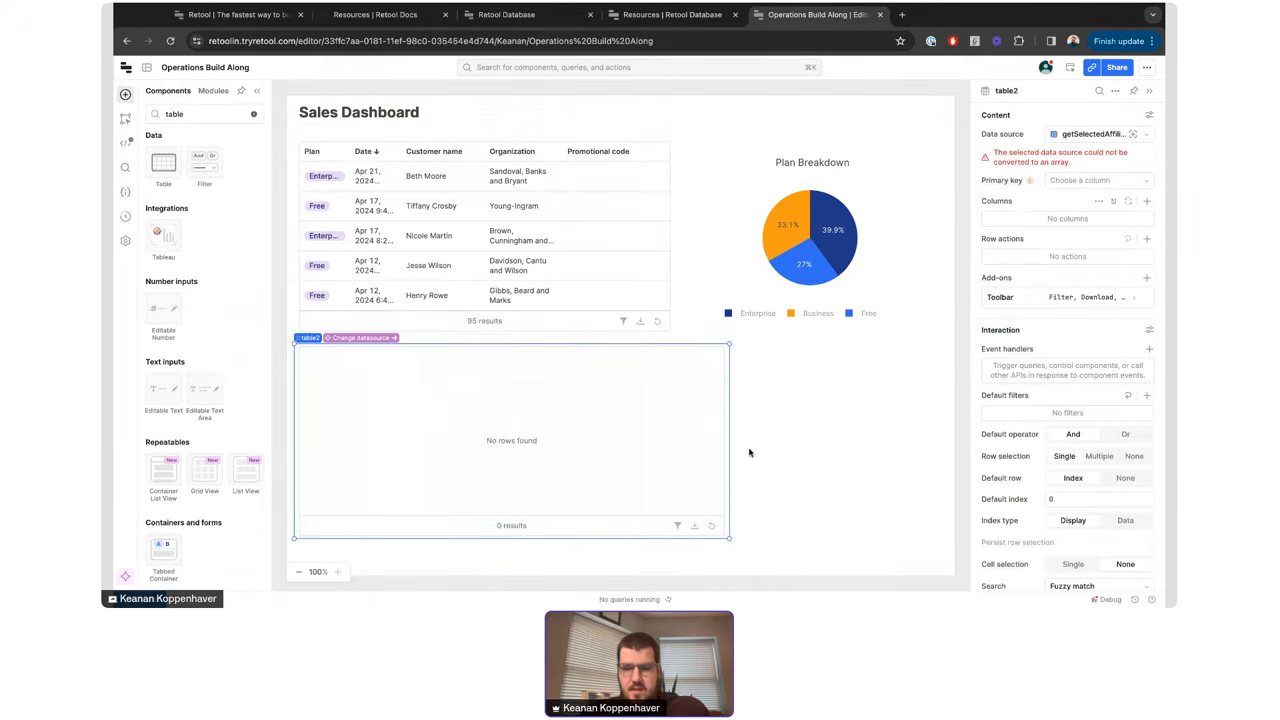
left_click_drag(730, 455, 948, 455)
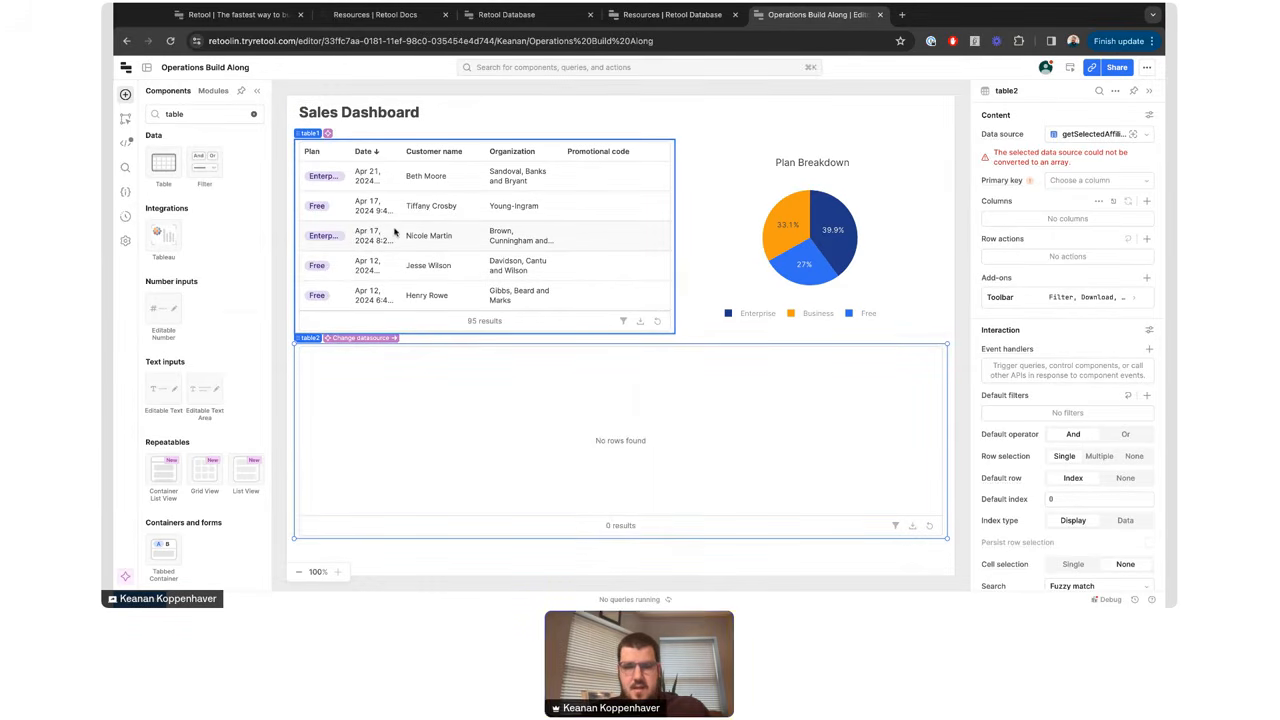
- Create a resource query joining updated_ba_sales and updated_ba_promo that counts usage_count per promotional_code and affiliate_name, ordered by usage_count descending
scroll(572, 238, "down", 2)
scroll(572, 238, "down", 2)
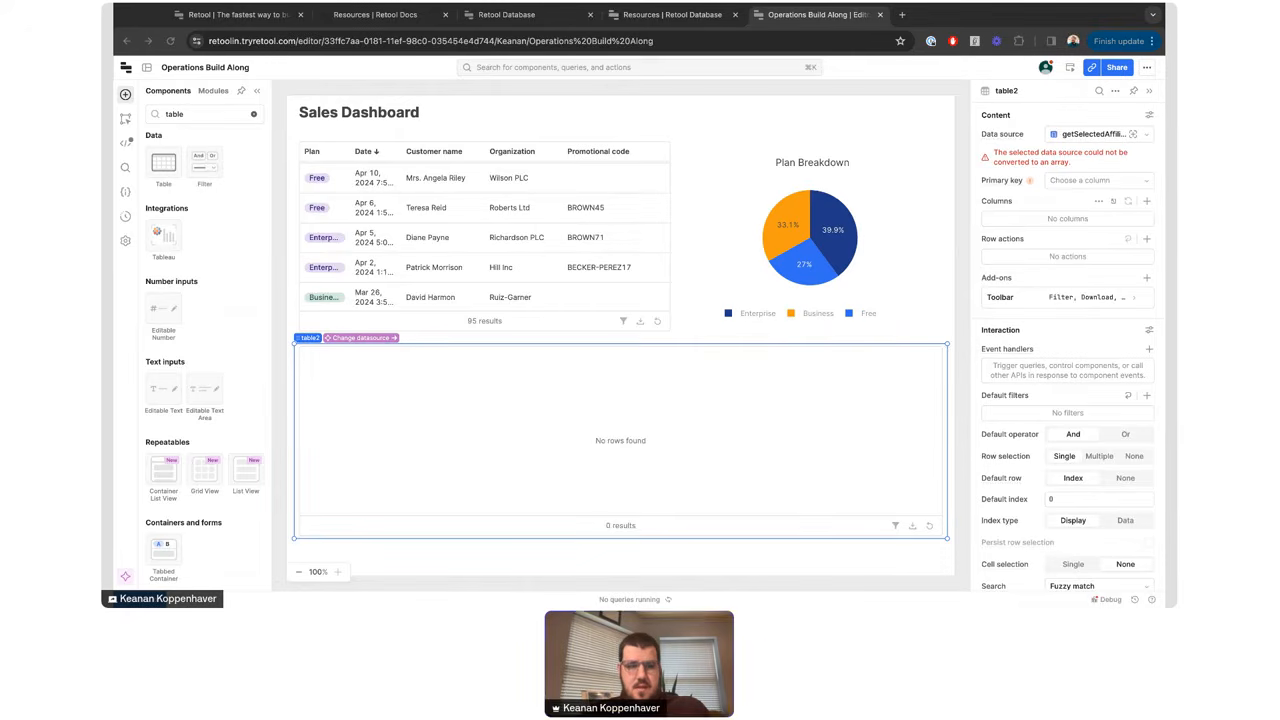
key("super+shift+c")
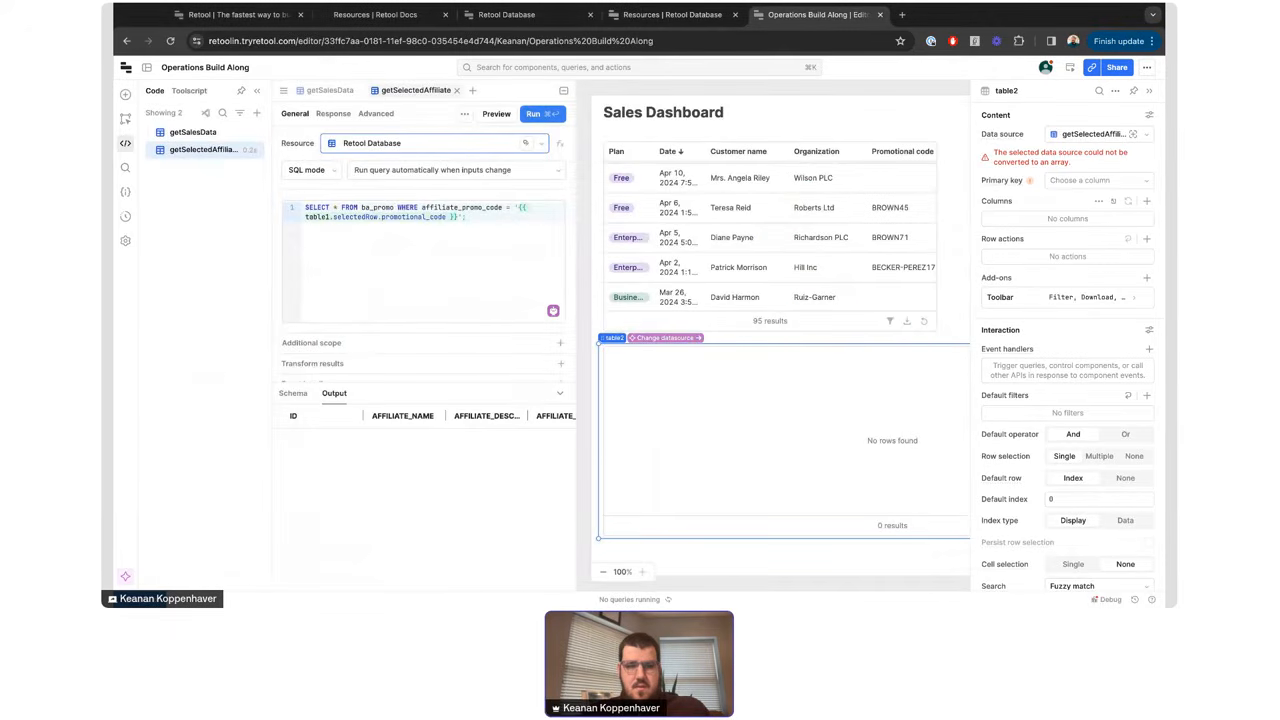
left_click(472, 90)
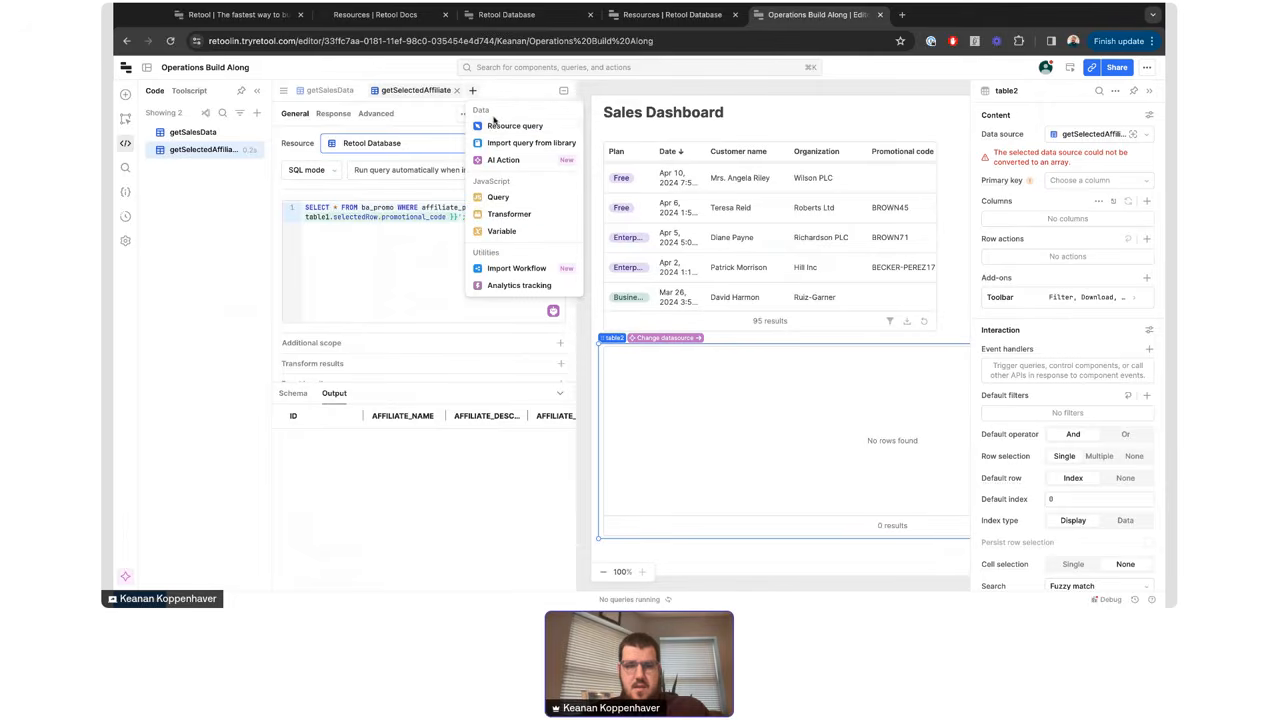
left_click(498, 128)
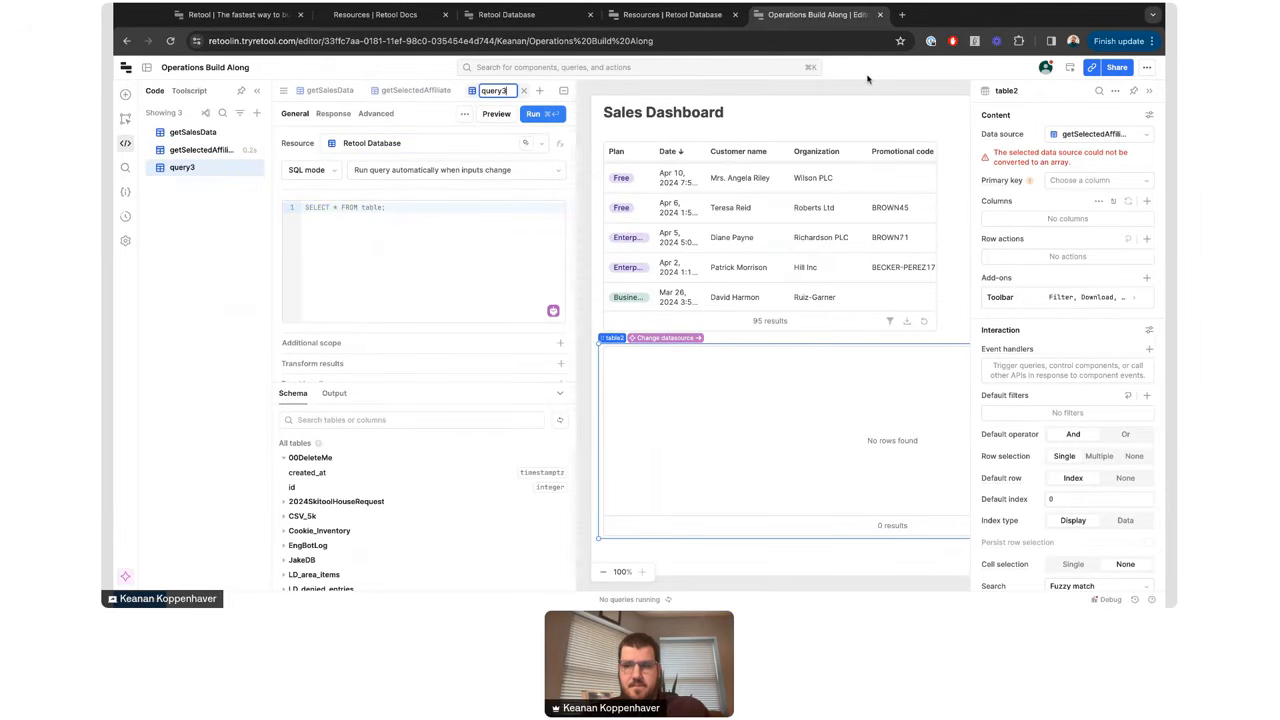
left_click(341, 246)
key("ctrl+a")
key("ctrl+v")
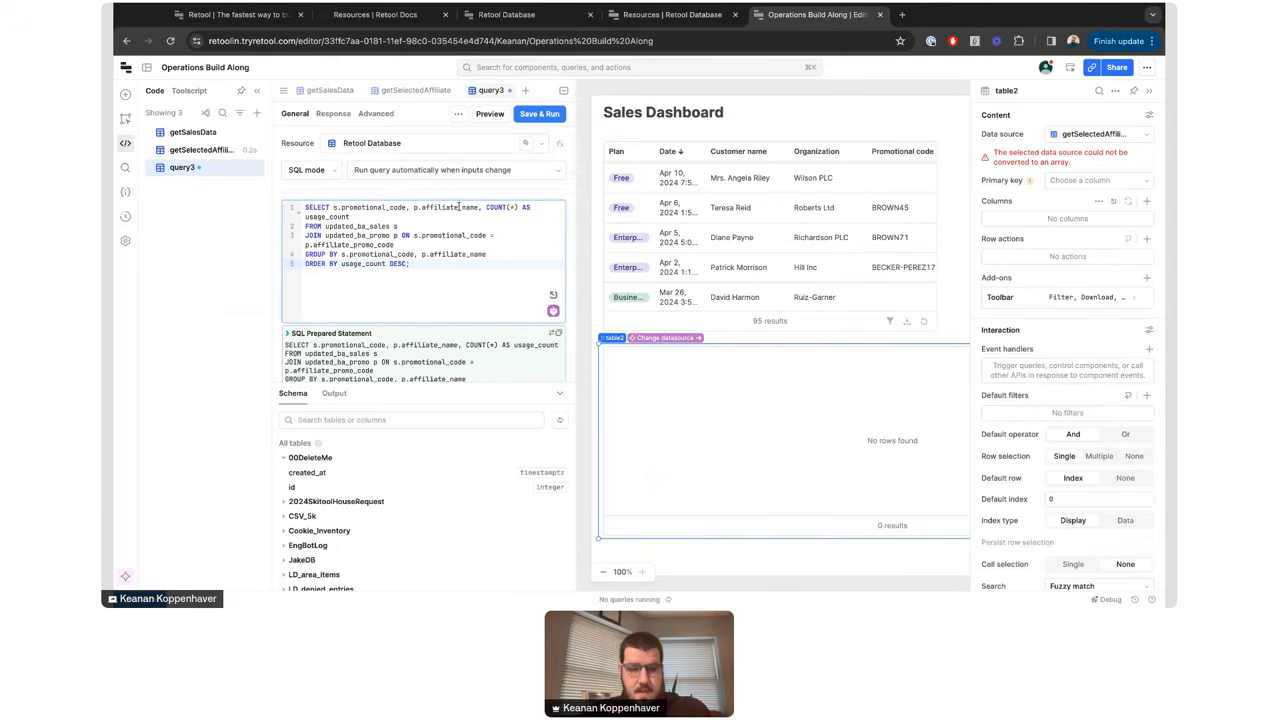
- Change the query's table names to ba_sales and ba_promo by removing the updated_ prefixes, and save and run the query
left_click(358, 221)
key("BackSpace")
key("BackSpace")
key("BackSpace")
key("BackSpace")
key("BackSpace")
key("BackSpace")
key("BackSpace")
key("BackSpace")
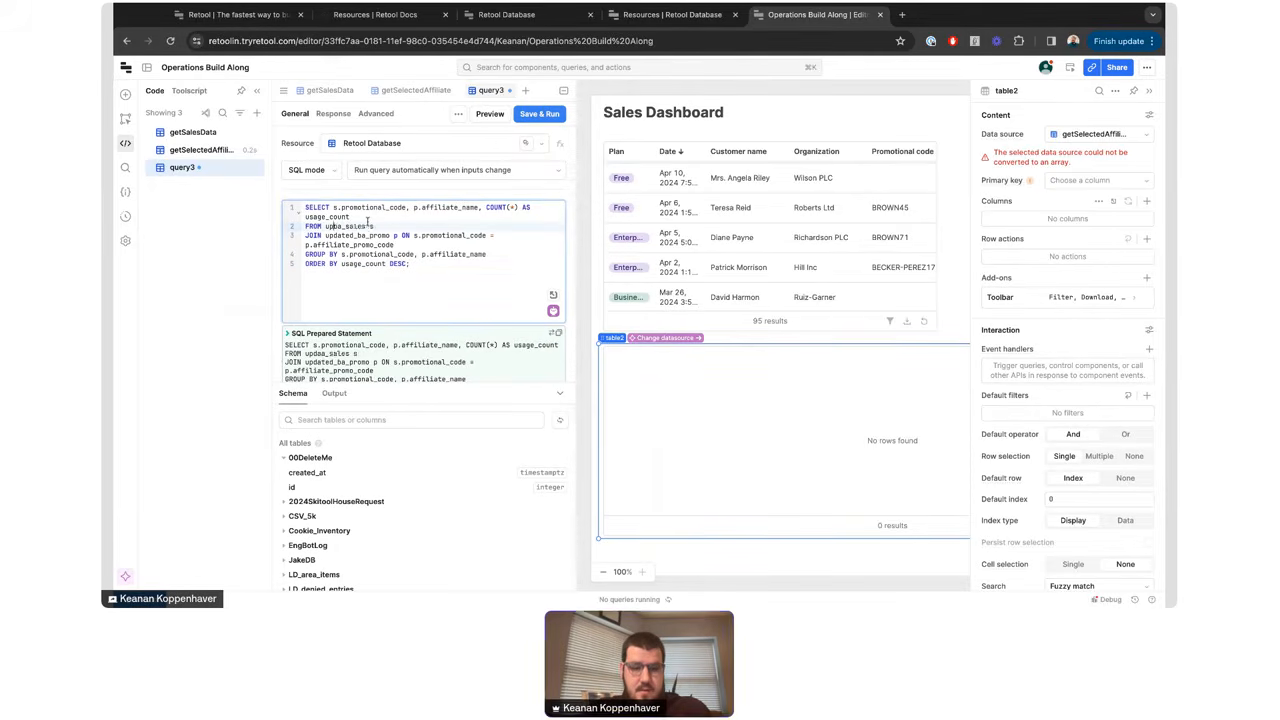
key("Down")
key("Delete")
key("Delete")
key("Delete")
key("Delete")
key("Delete")
key("Delete")
key("Delete")
key("Delete")
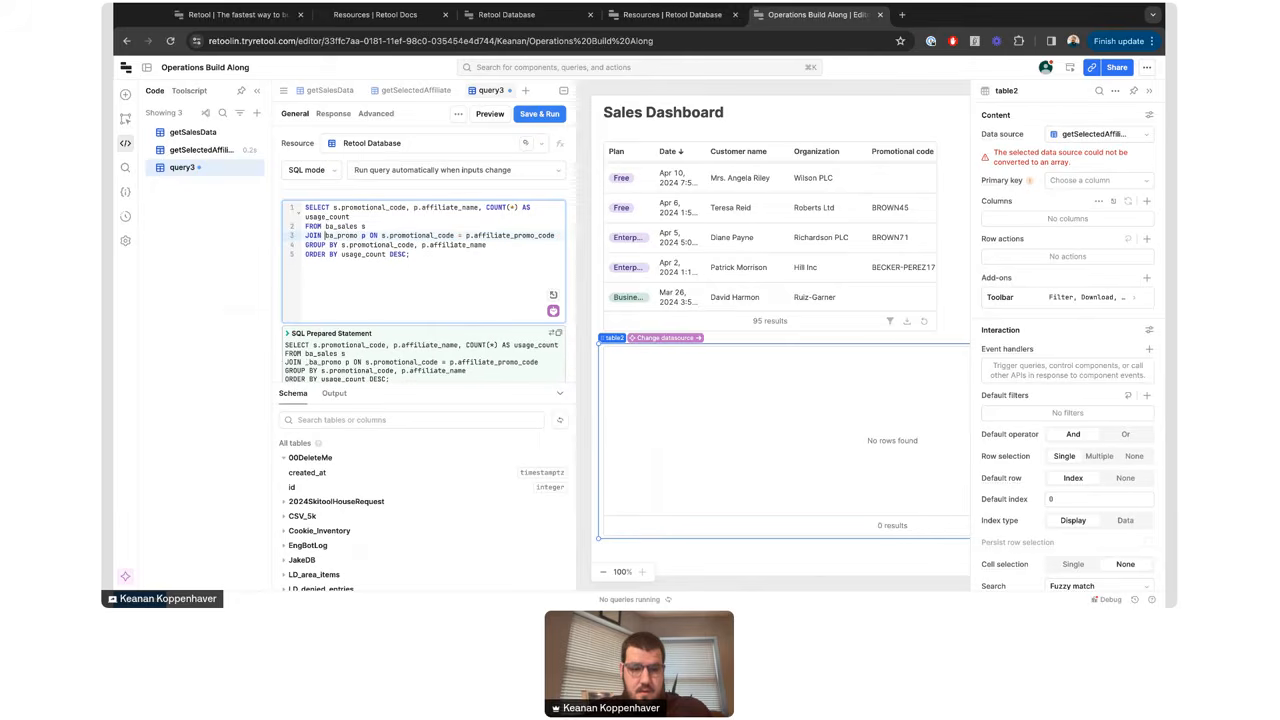
left_click(540, 114)
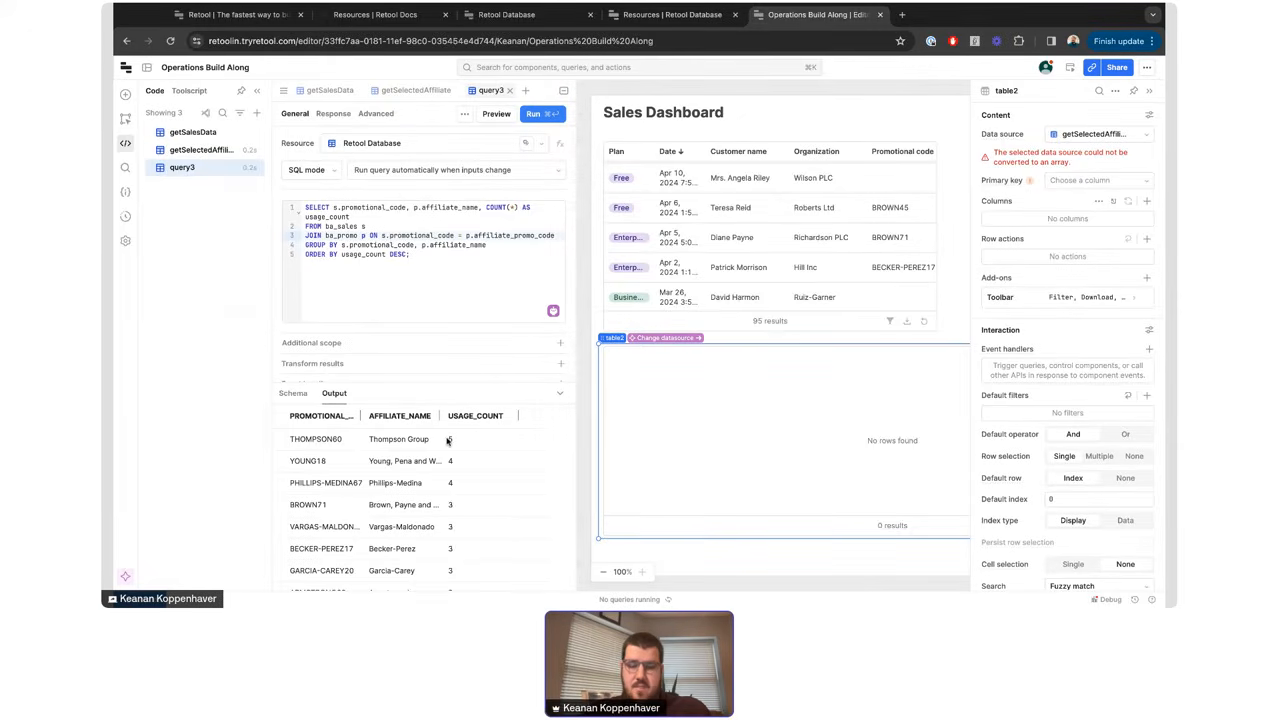
left_click_drag(447, 439, 456, 439)
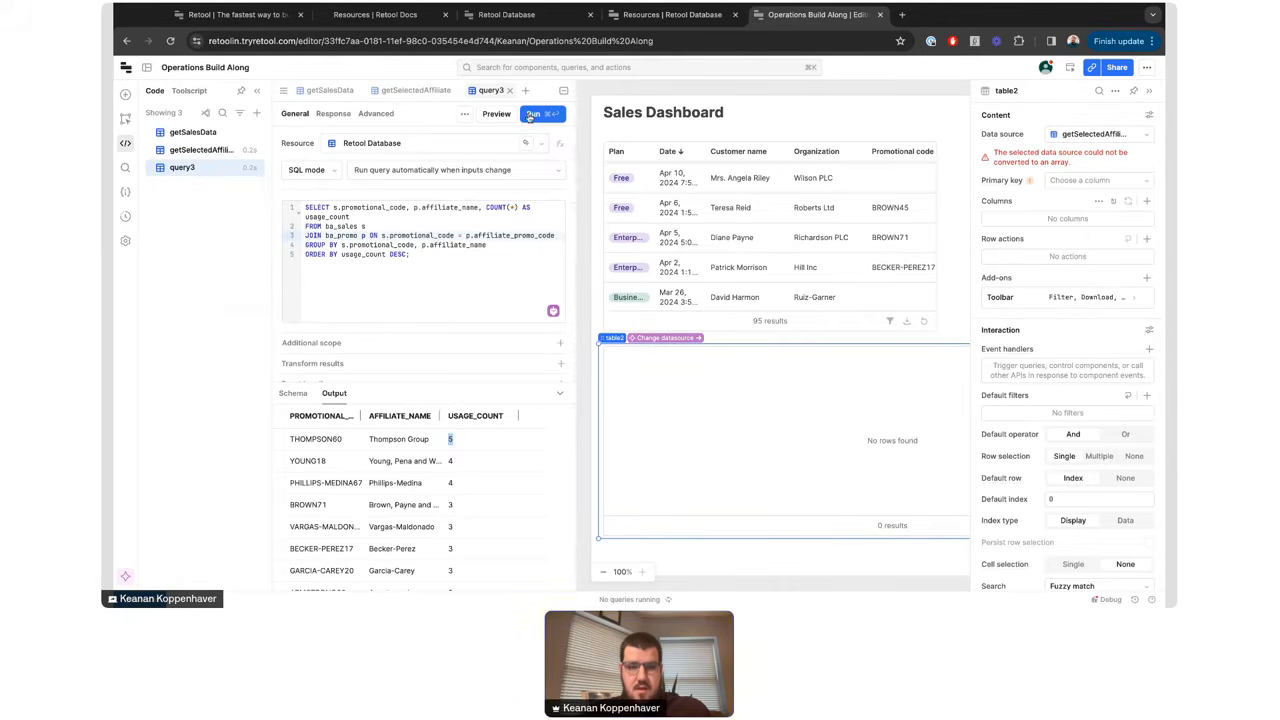
- Rename the new query to rankAffiliates
double_click(486, 93)
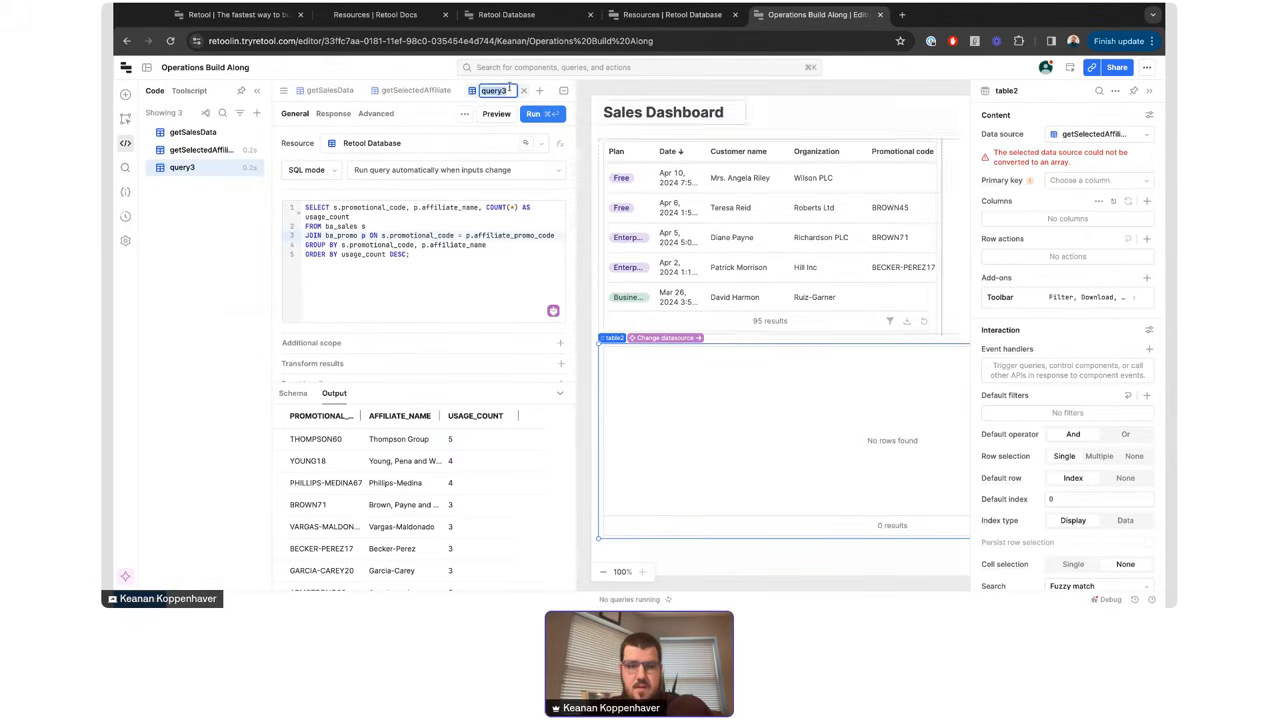
key("BackSpace")
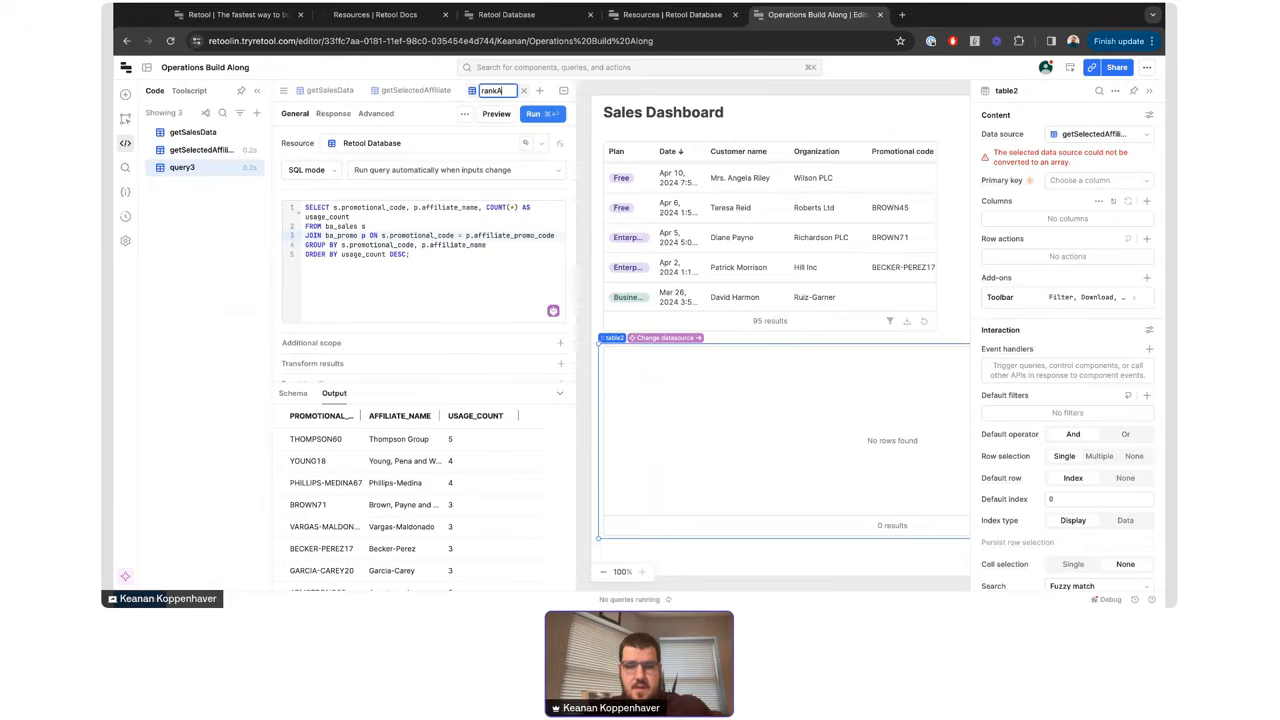
type("Affiliates")
key("Return")
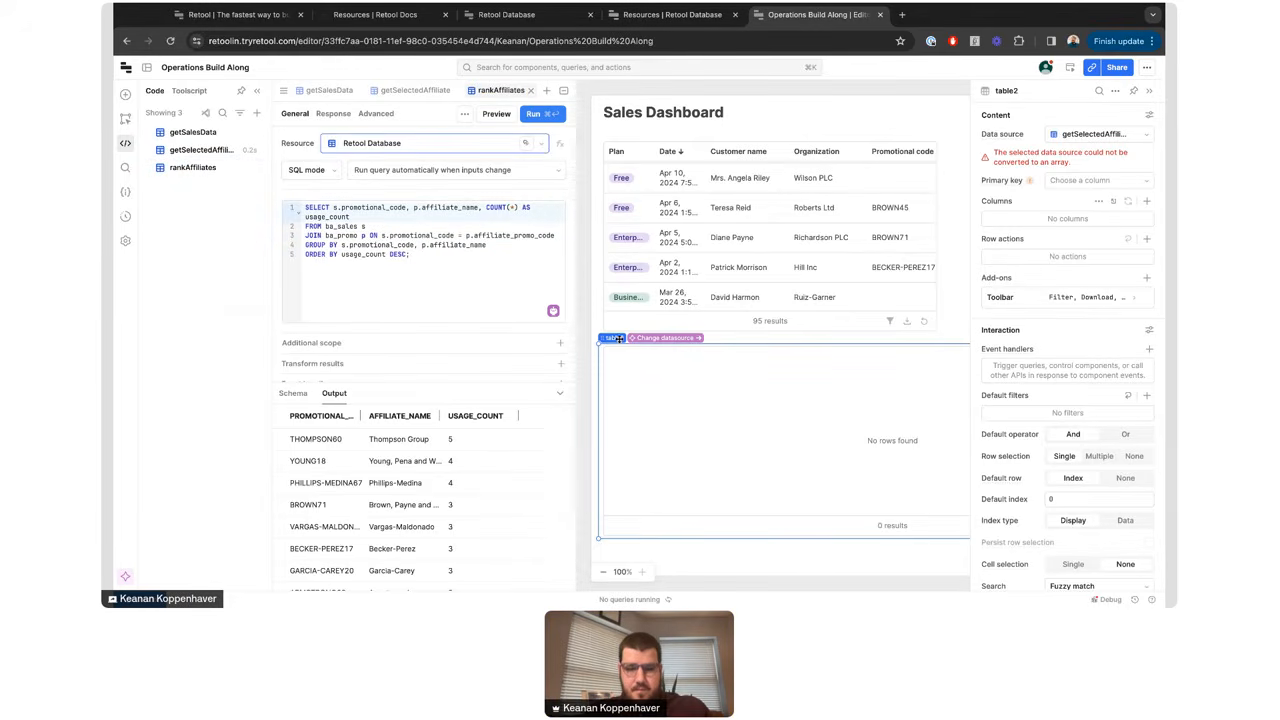
- Set the data source of the lower table to rankAffiliates, and dismiss its quick actions
left_click(659, 339)
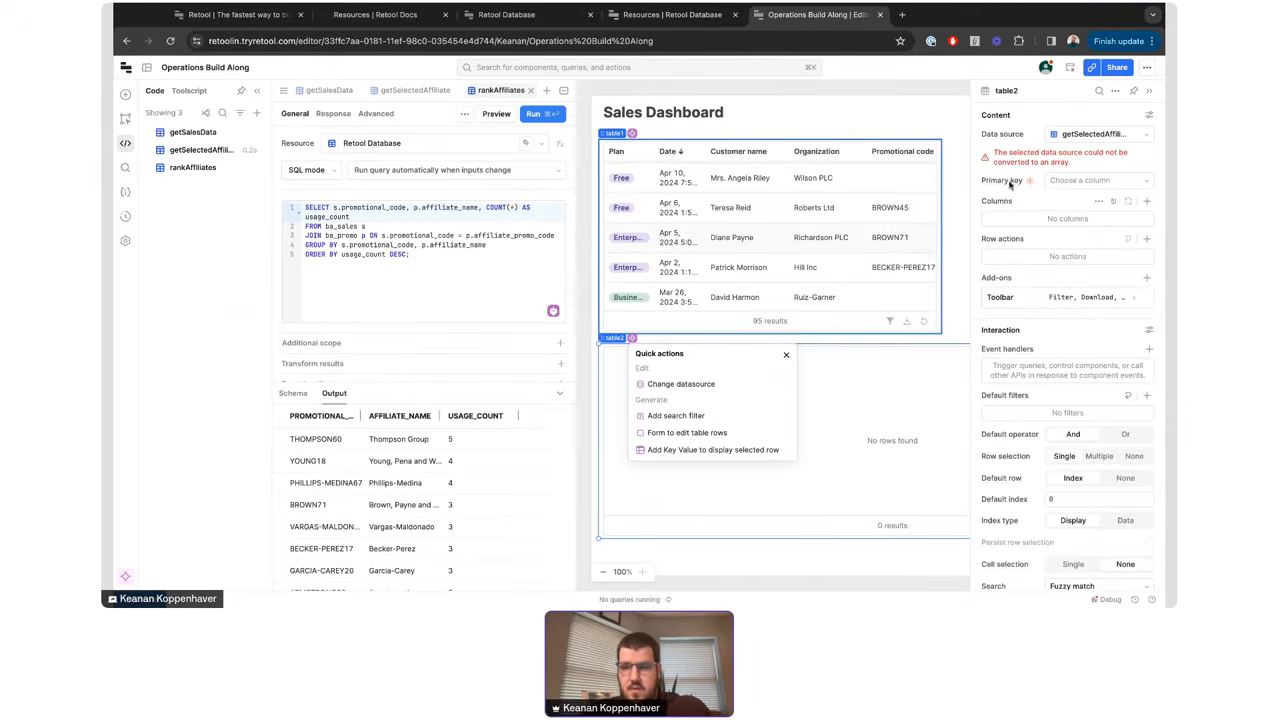
left_click(1086, 134)
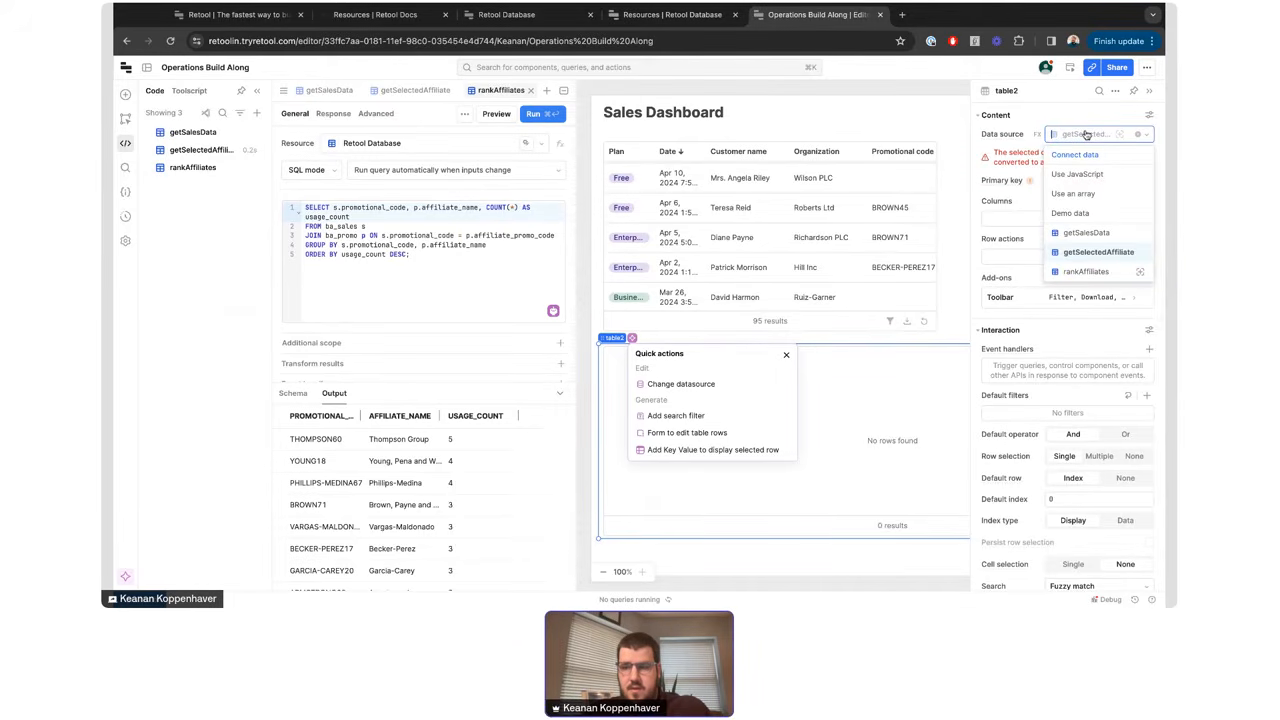
left_click(1083, 271)
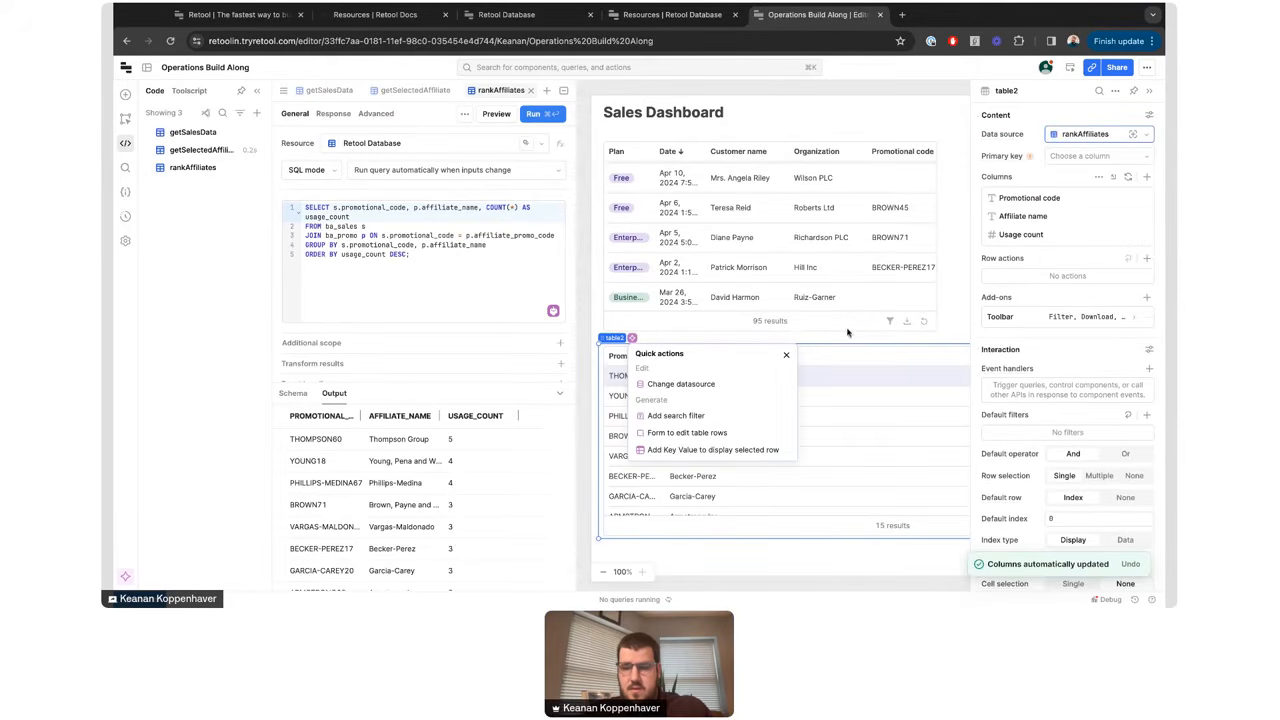
left_click(786, 355)
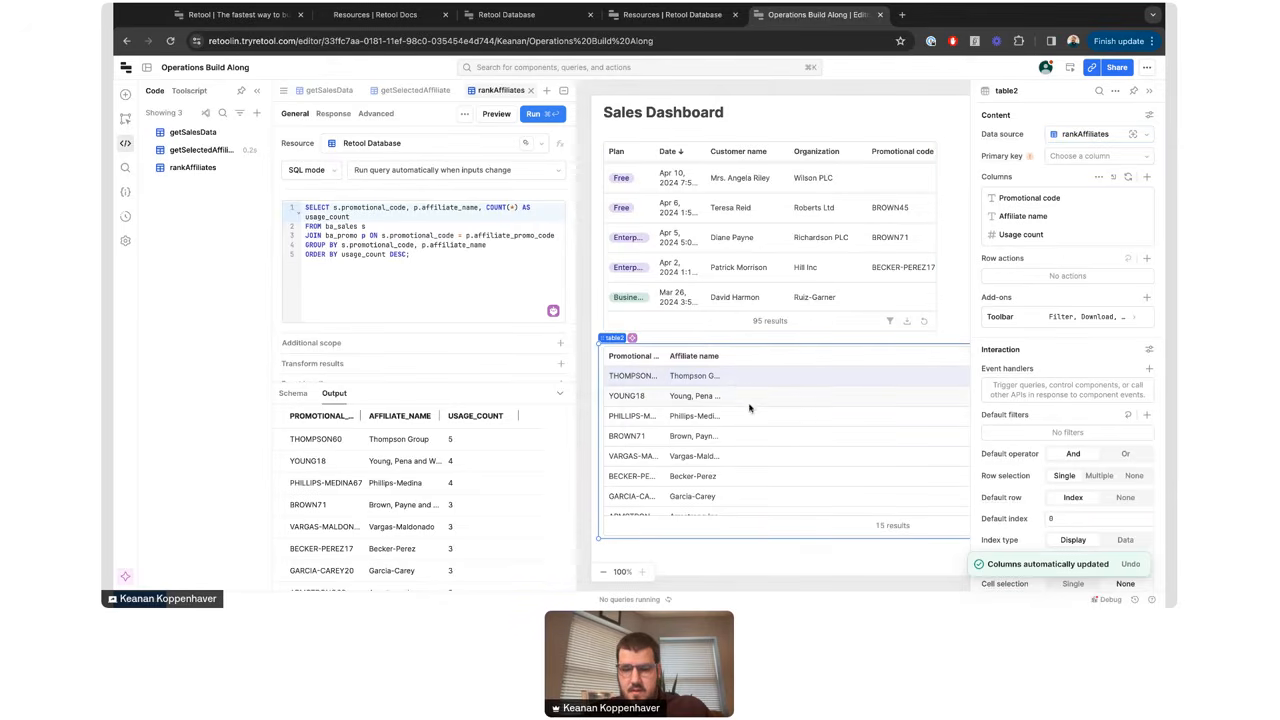
- Widen the Affiliate name and Promotional code columns of the lower table to show full values, and collapse the query editor
scroll(731, 374, "right", 5)
scroll(731, 374, "left", 5)
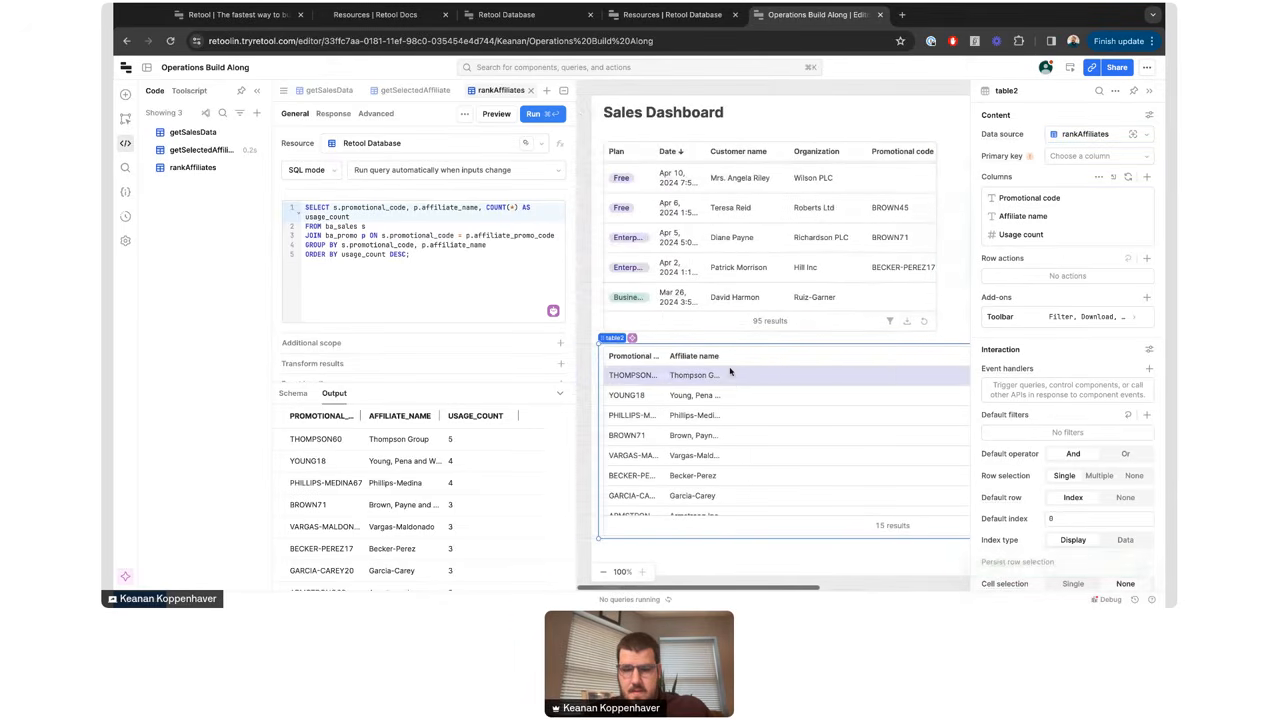
left_click_drag(722, 357, 806, 357)
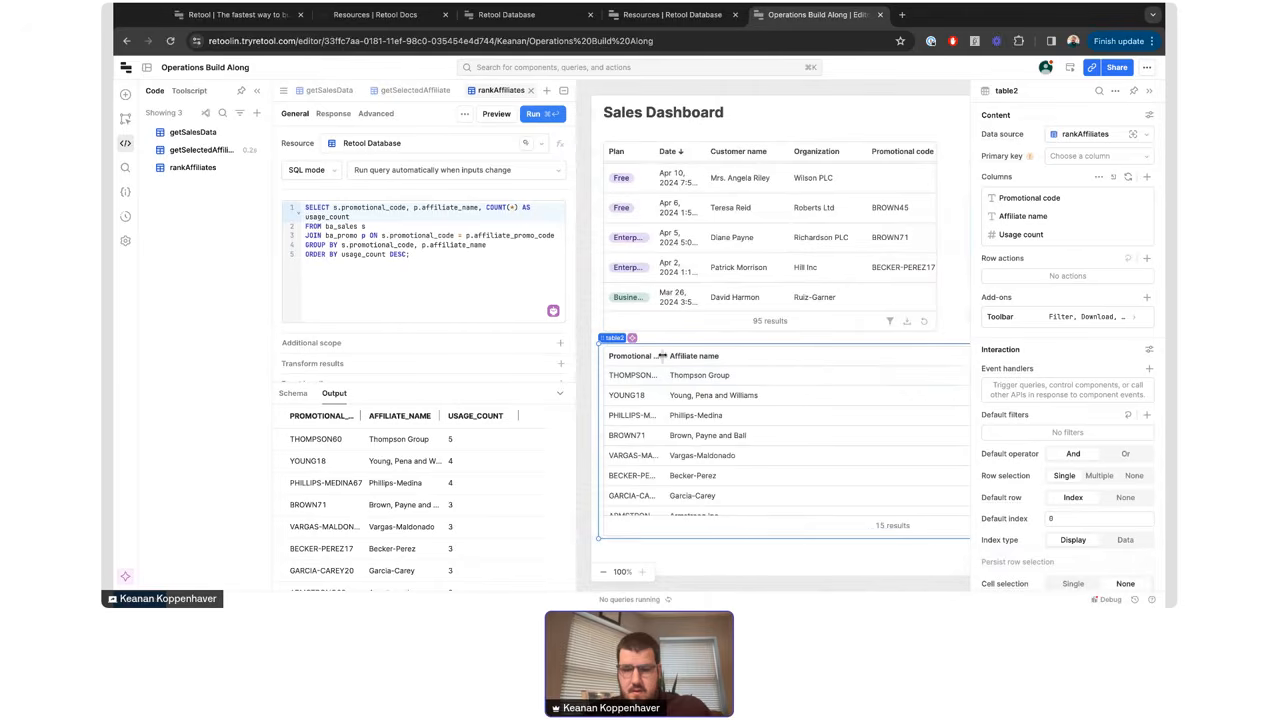
left_click_drag(661, 356, 792, 357)
scroll(760, 410, "right", 5)
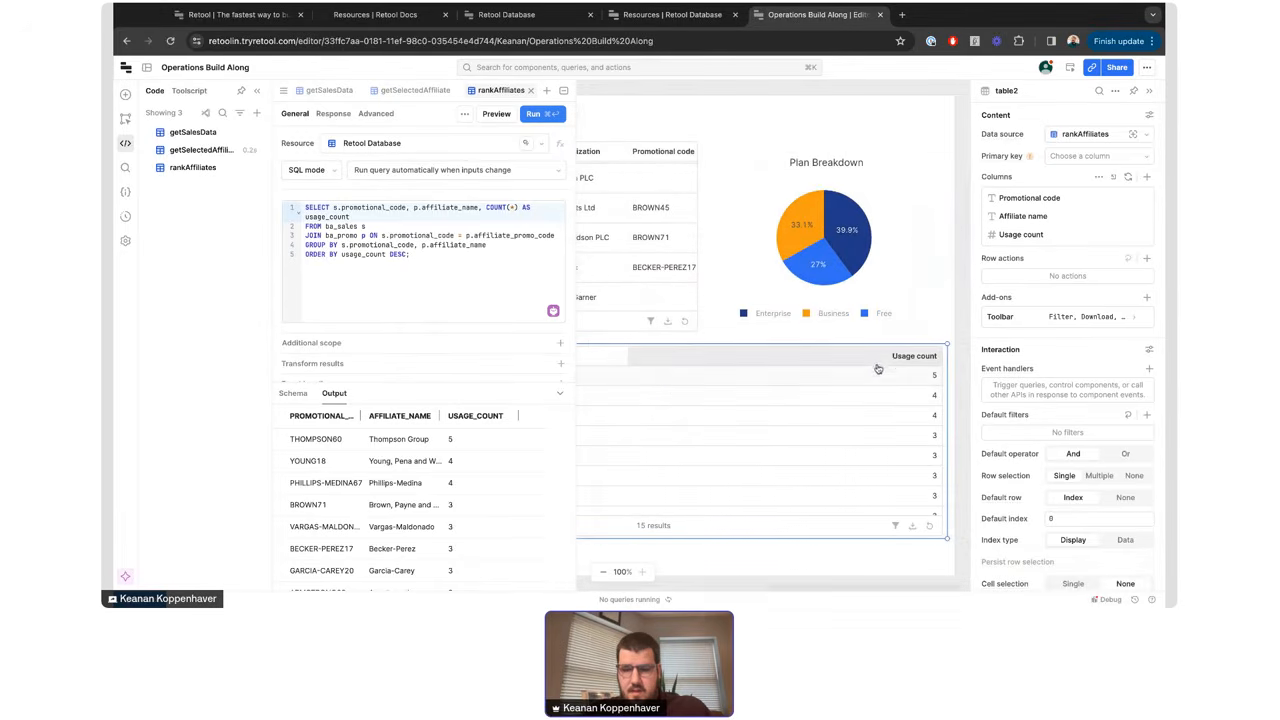
scroll(869, 365, "left", 2)
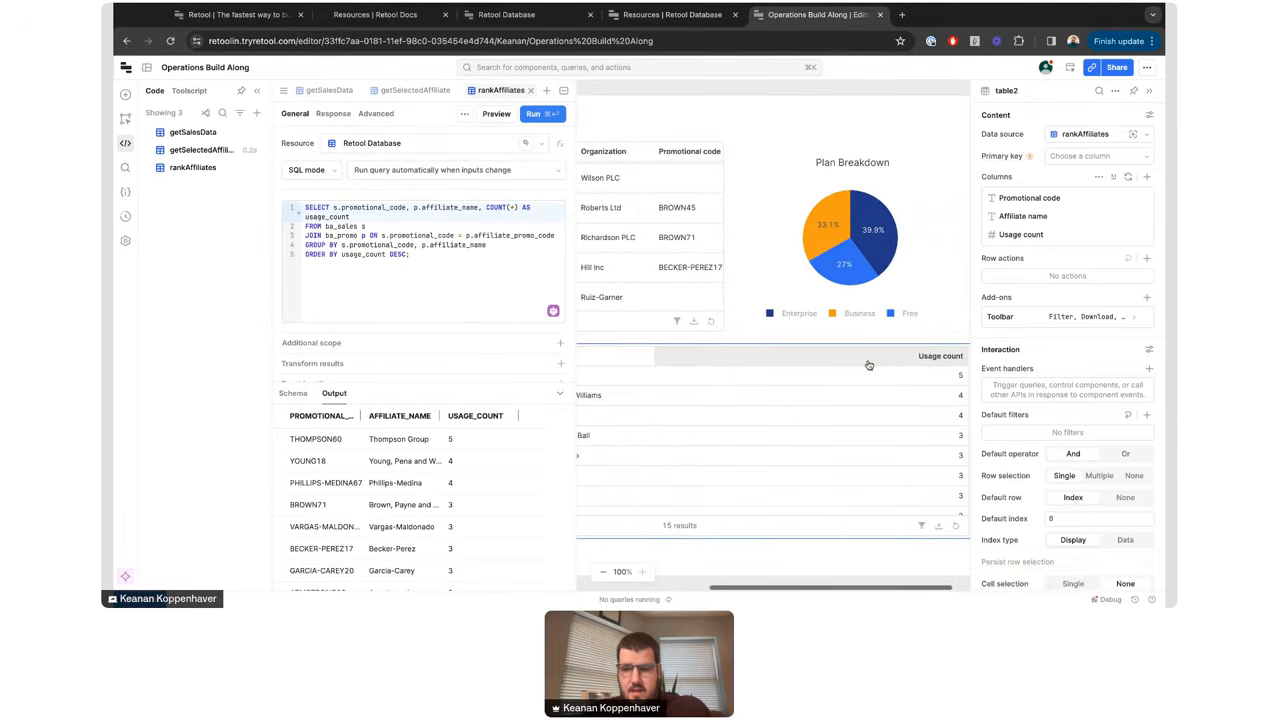
left_click(563, 91)
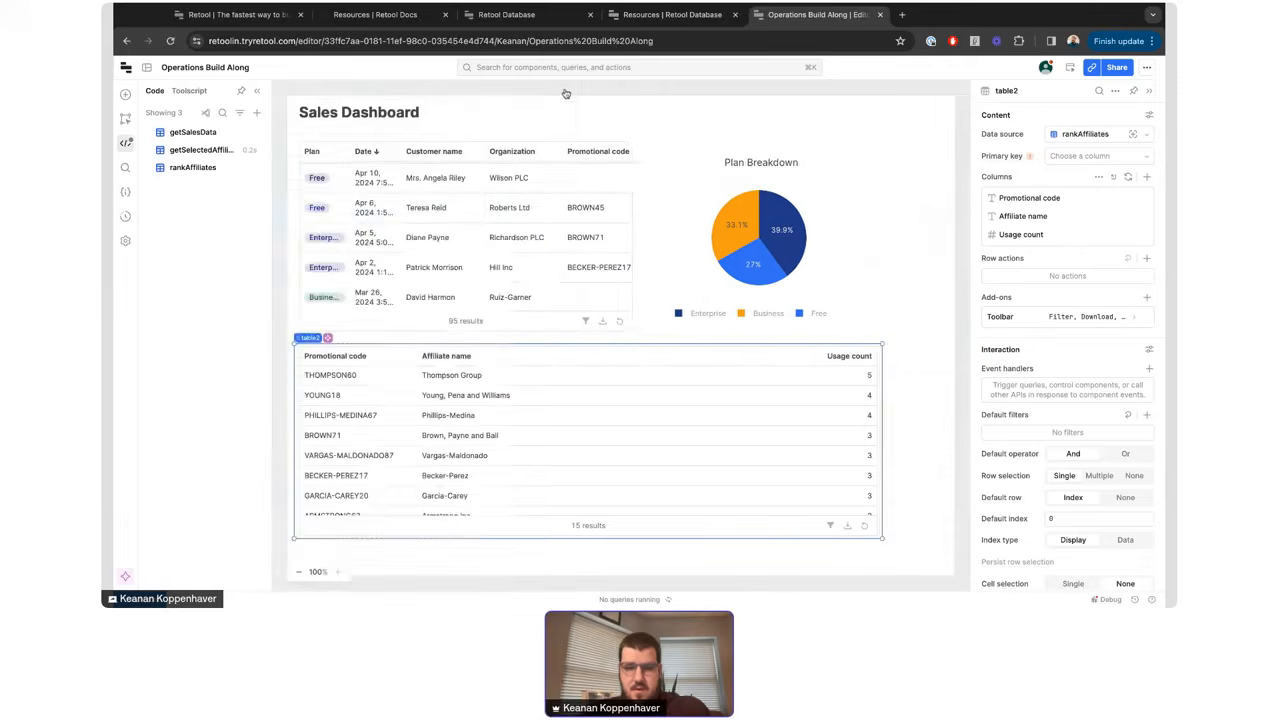
- Sort the lower table by Usage count in descending order, and deselect the table
left_click(781, 360)
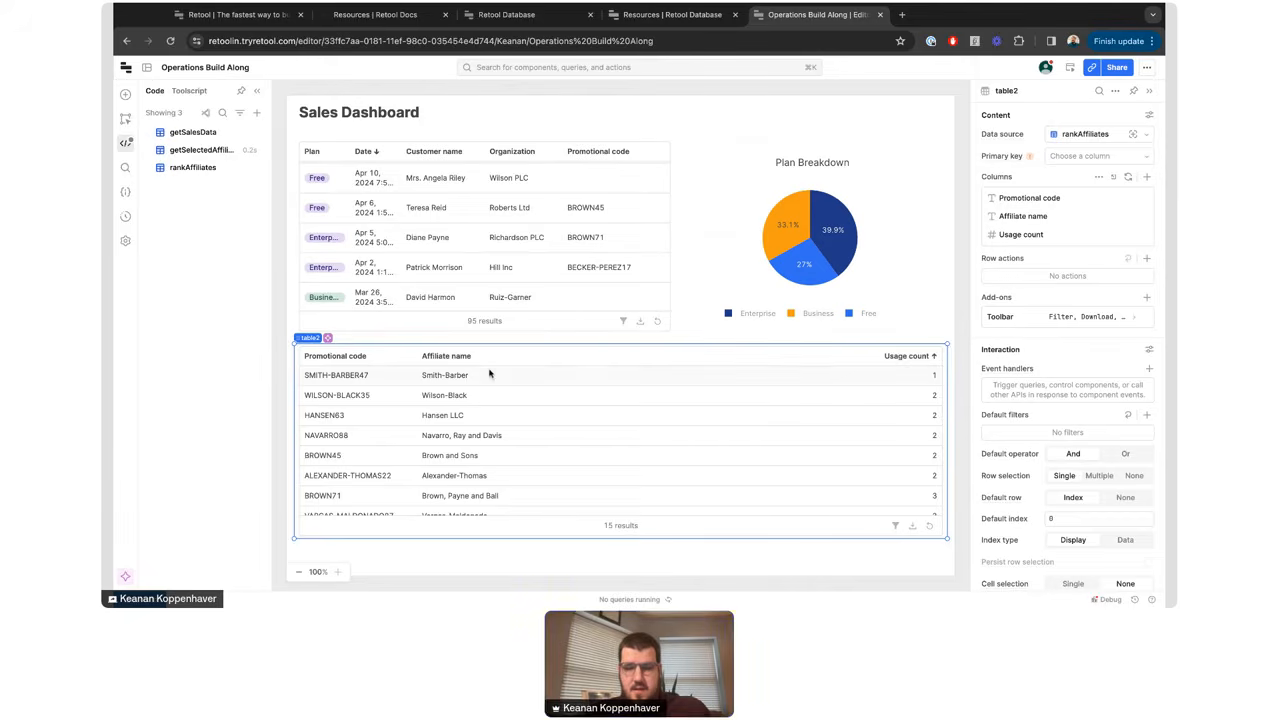
left_click(630, 364)
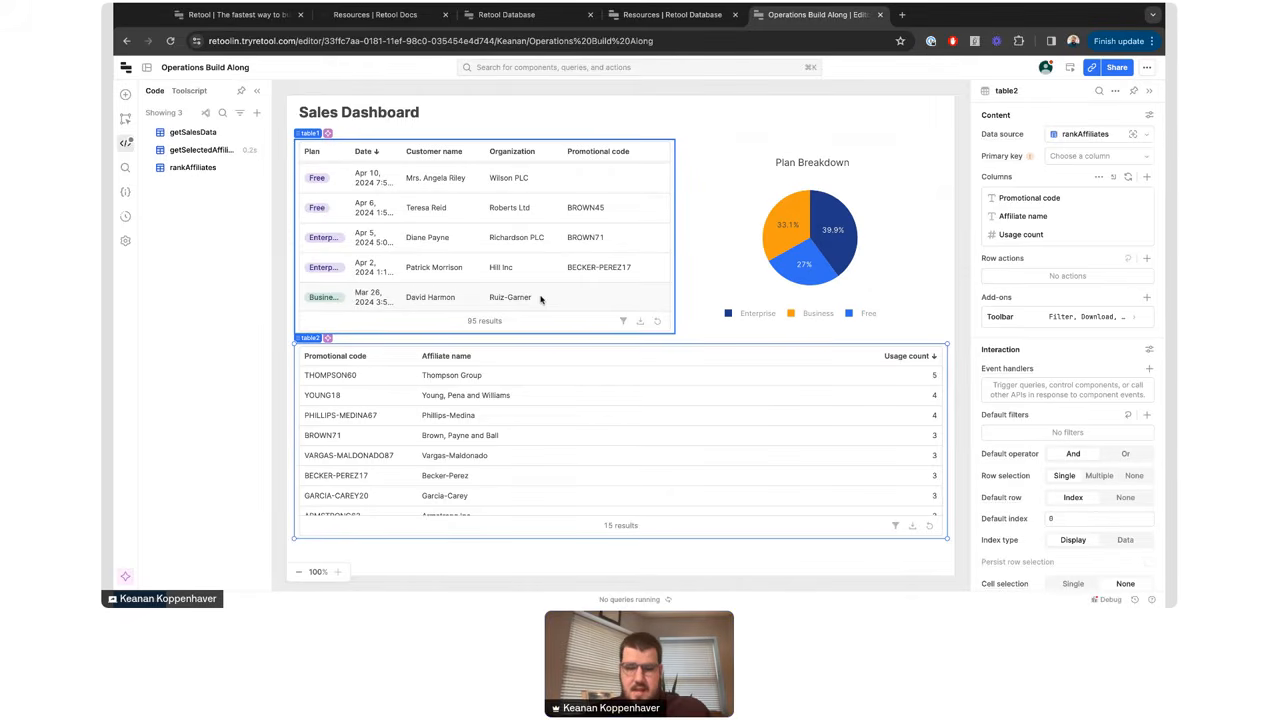
key("Escape")
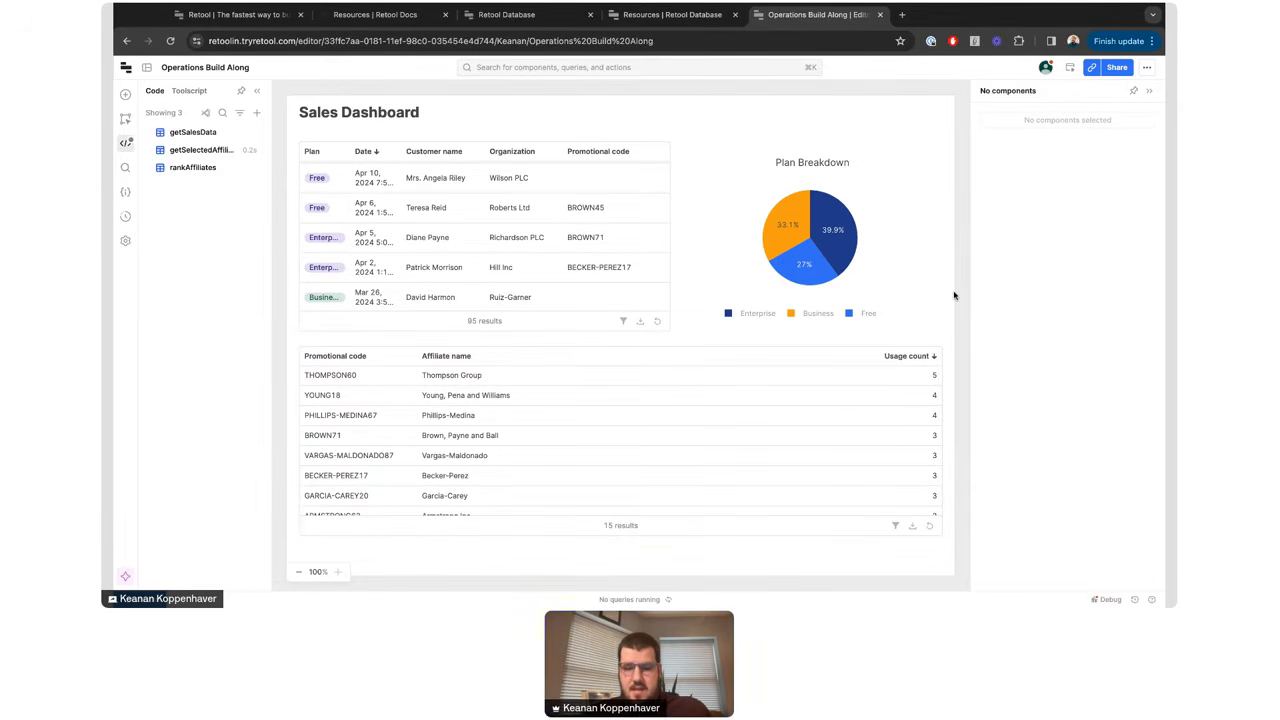
- Filter the lower table to rows with Usage count greater than 3, and remove the filter again
left_click(895, 525)
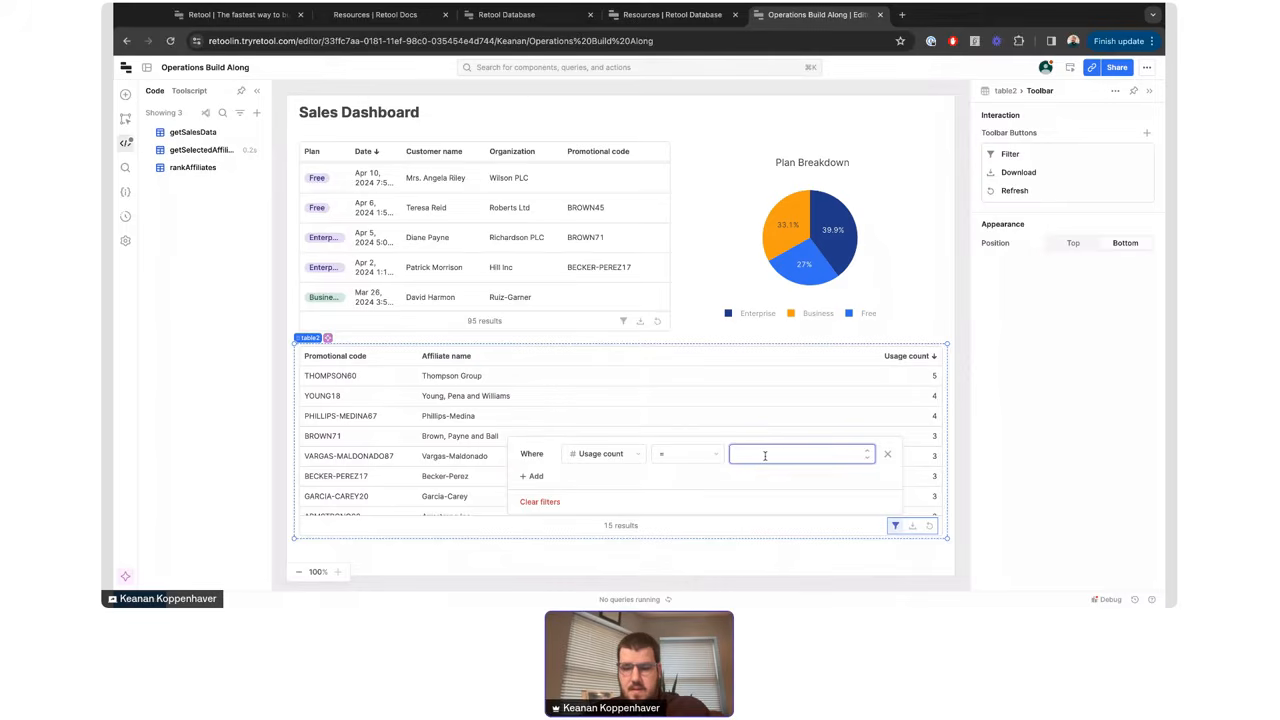
type("3")
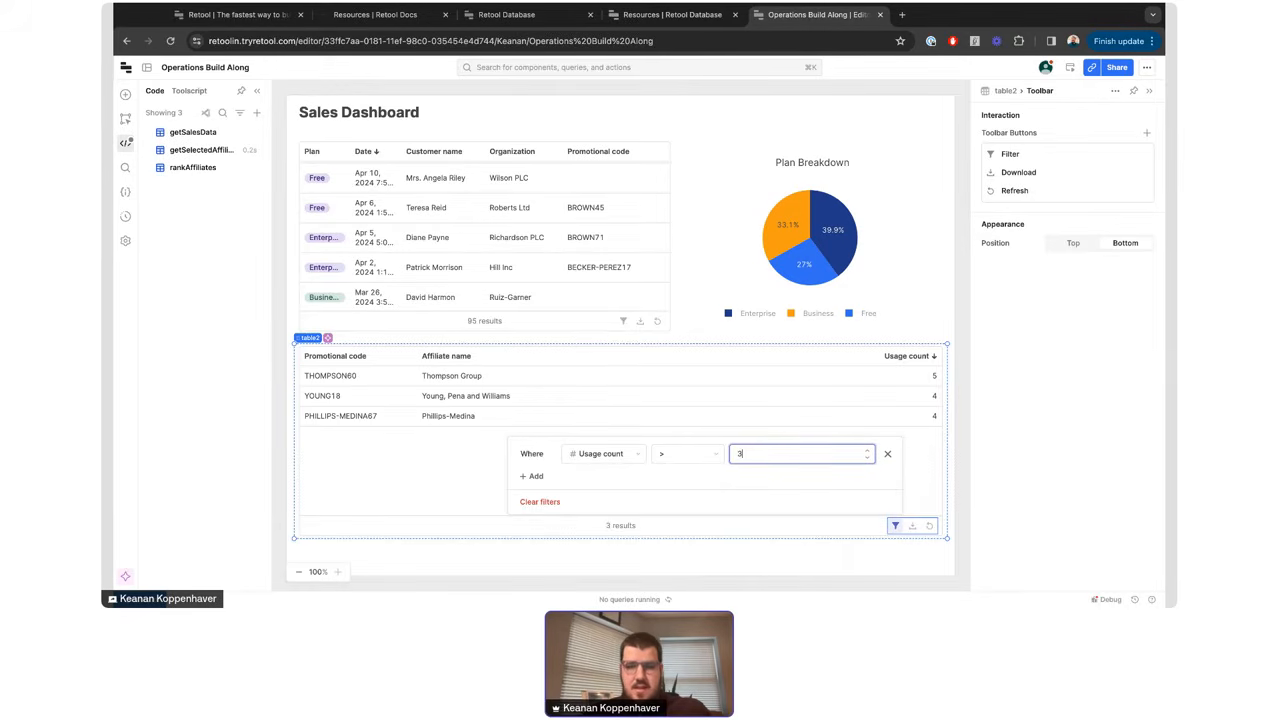
left_click(887, 453)
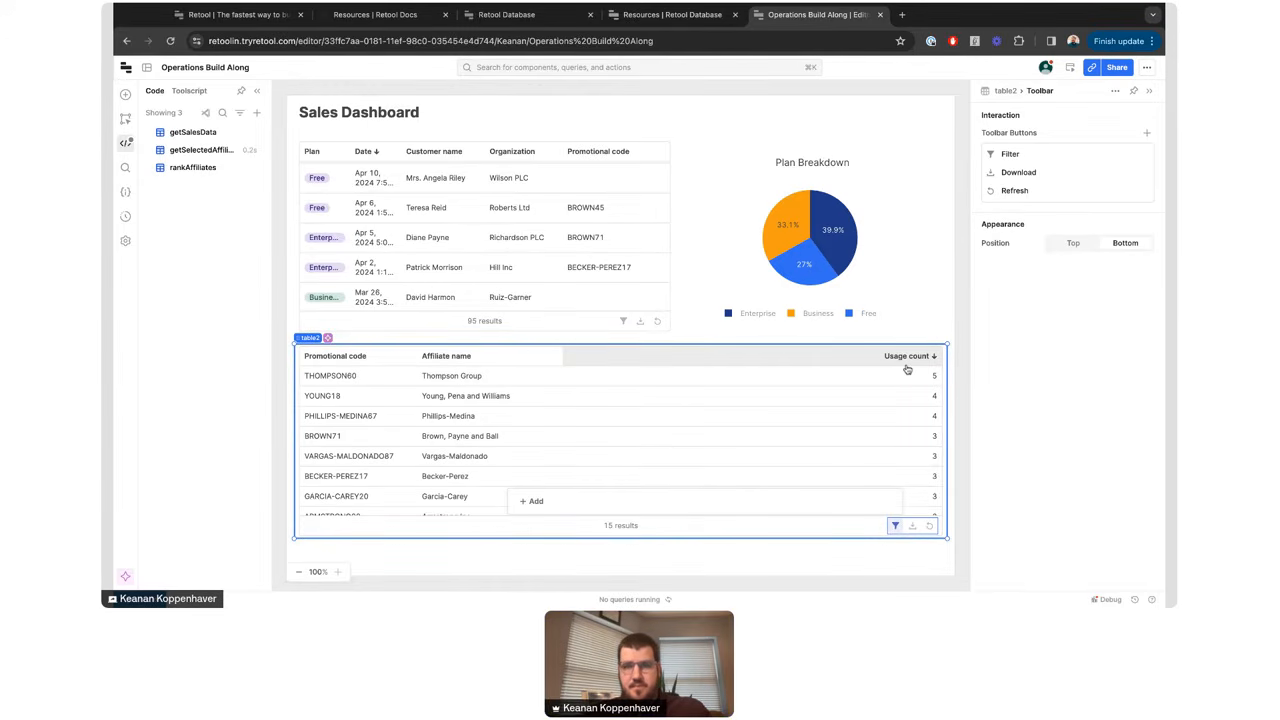
left_click(957, 308)
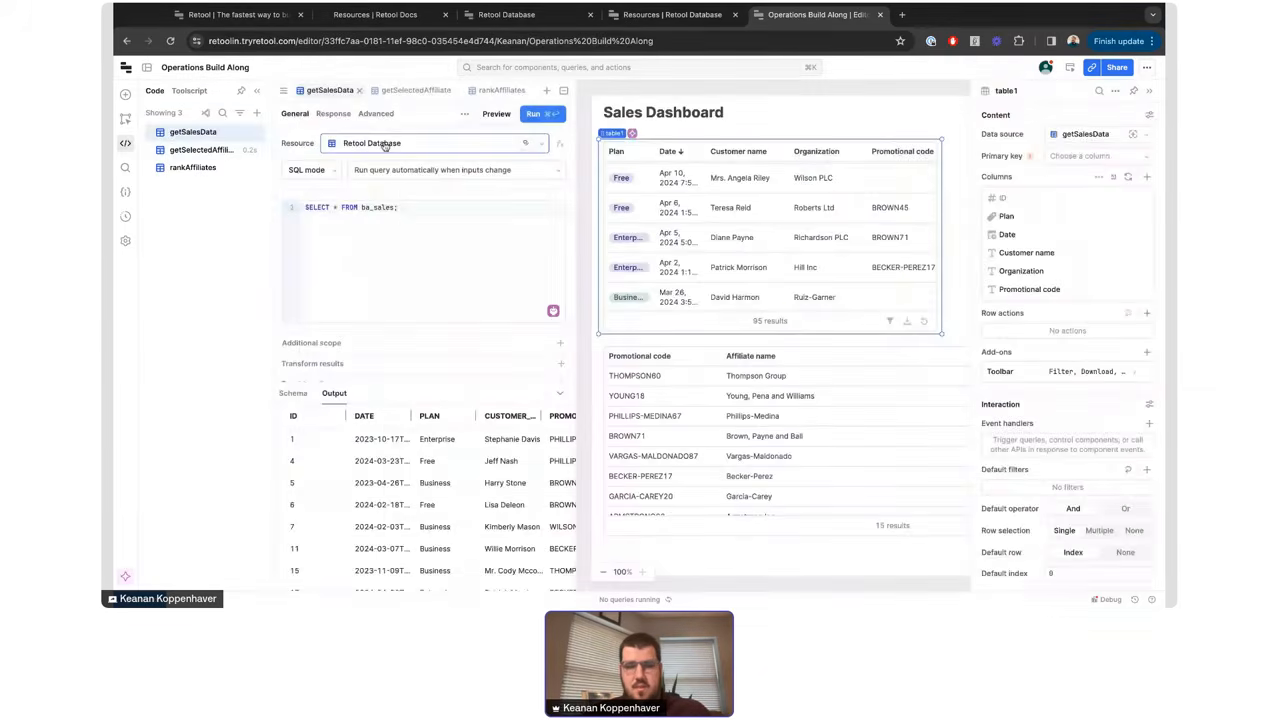
- Review the resources available to the getSalesData query, close the query editor and clear the component selection
left_click(432, 143)
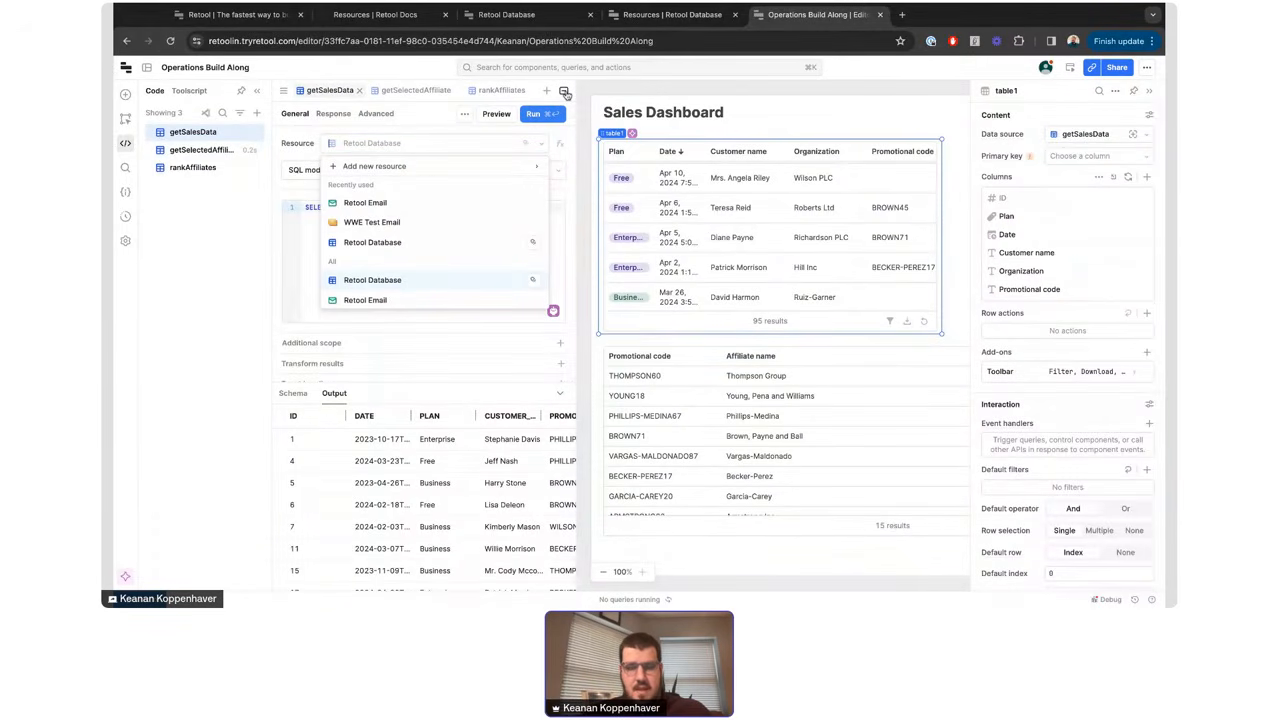
left_click(565, 93)
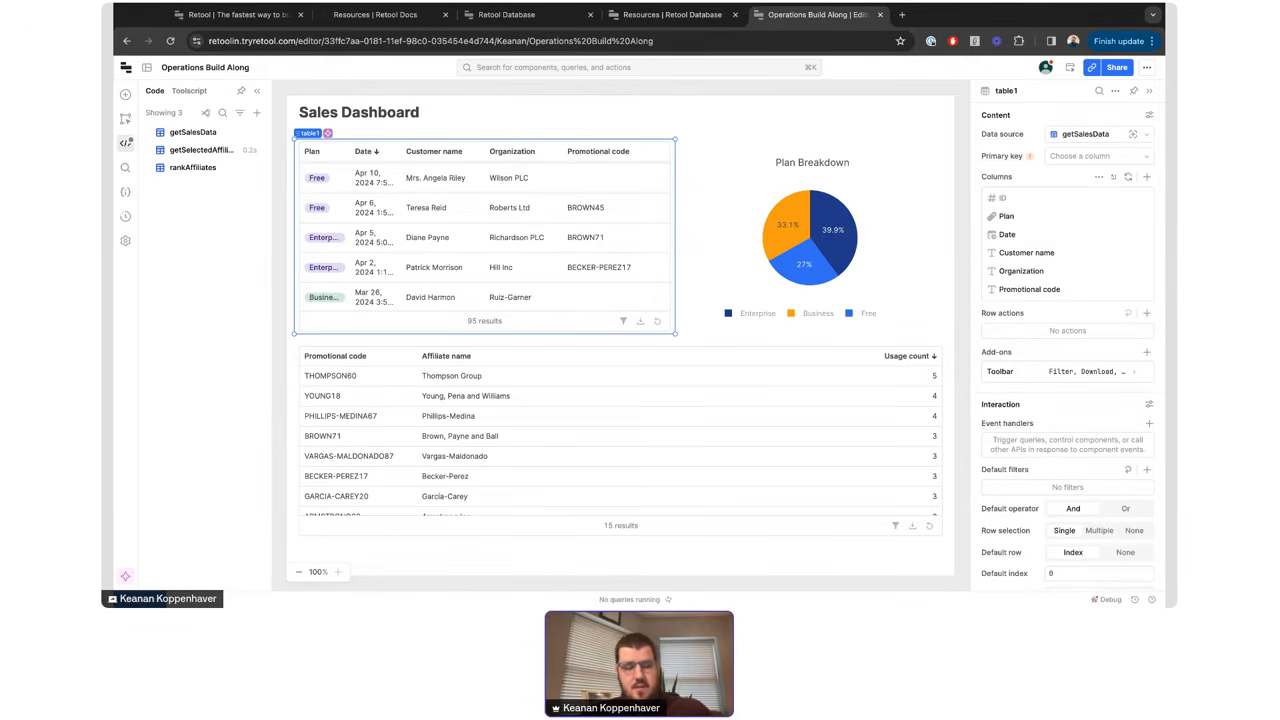
left_click(659, 117)
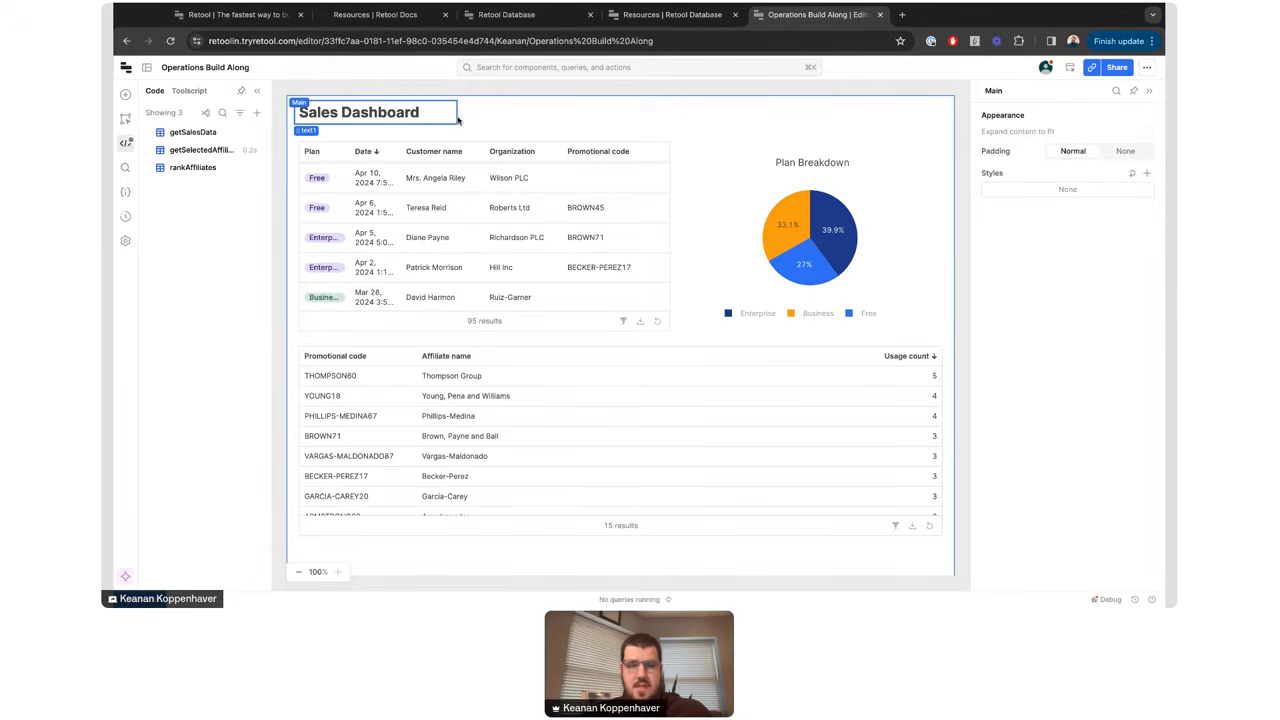
left_click(361, 91)
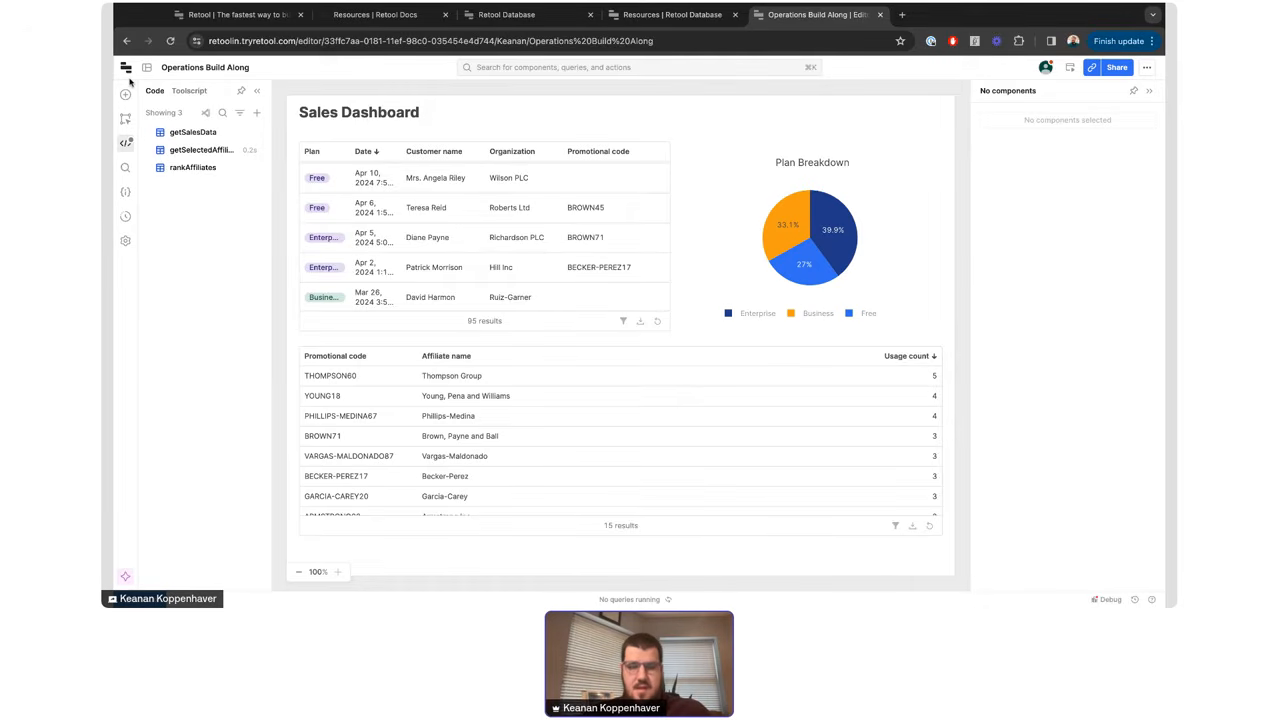
- Open the getSalesData query and review its additional actions, such as Extract to Query Library
left_click(194, 133)
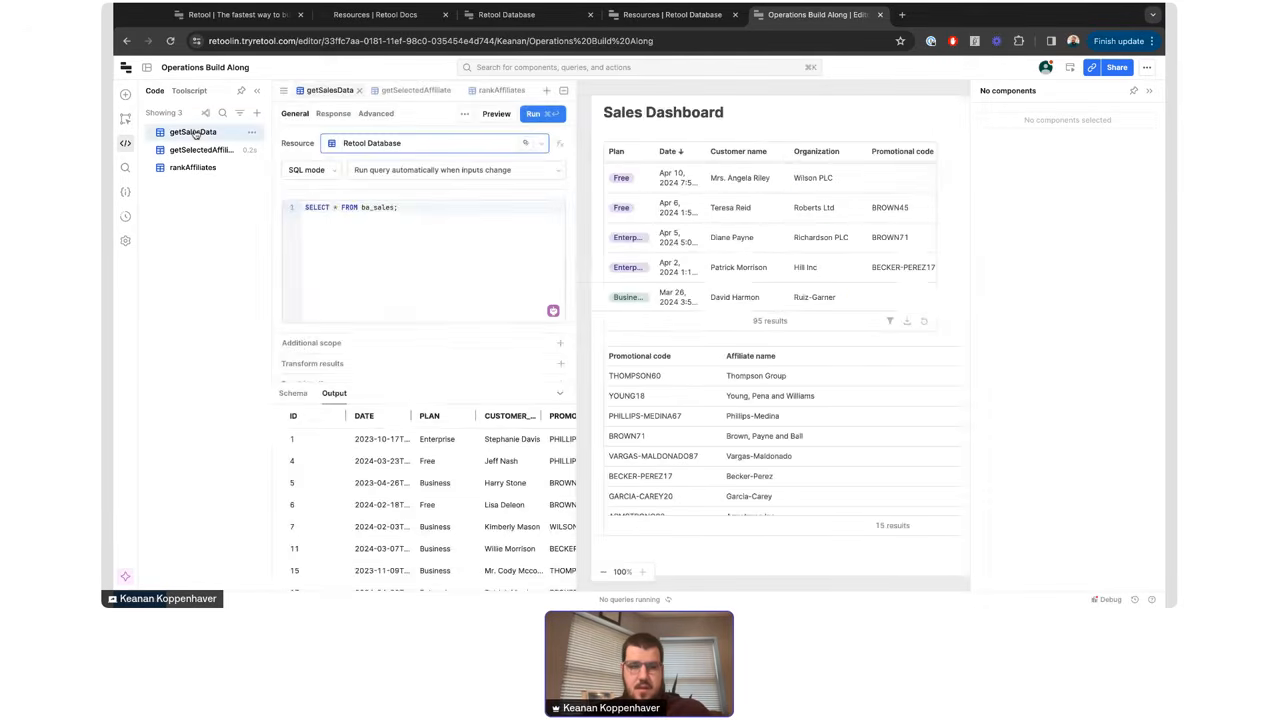
left_click(464, 115)
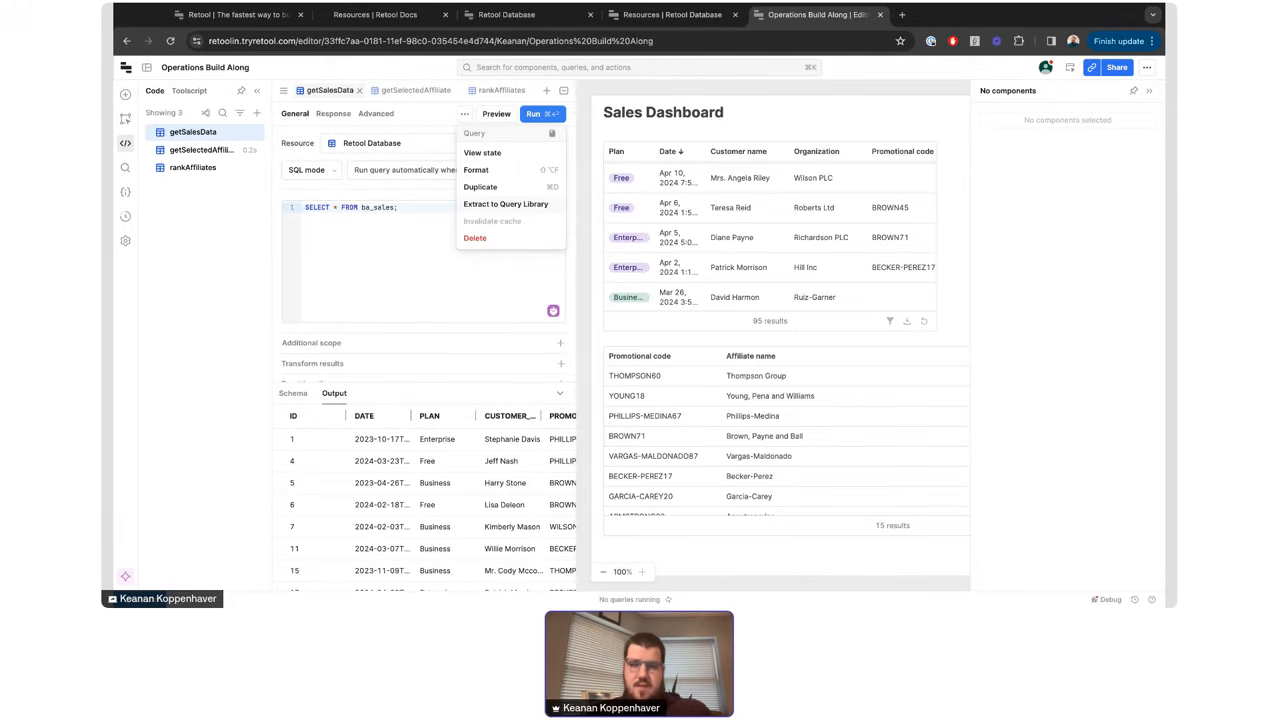
left_click(585, 191)
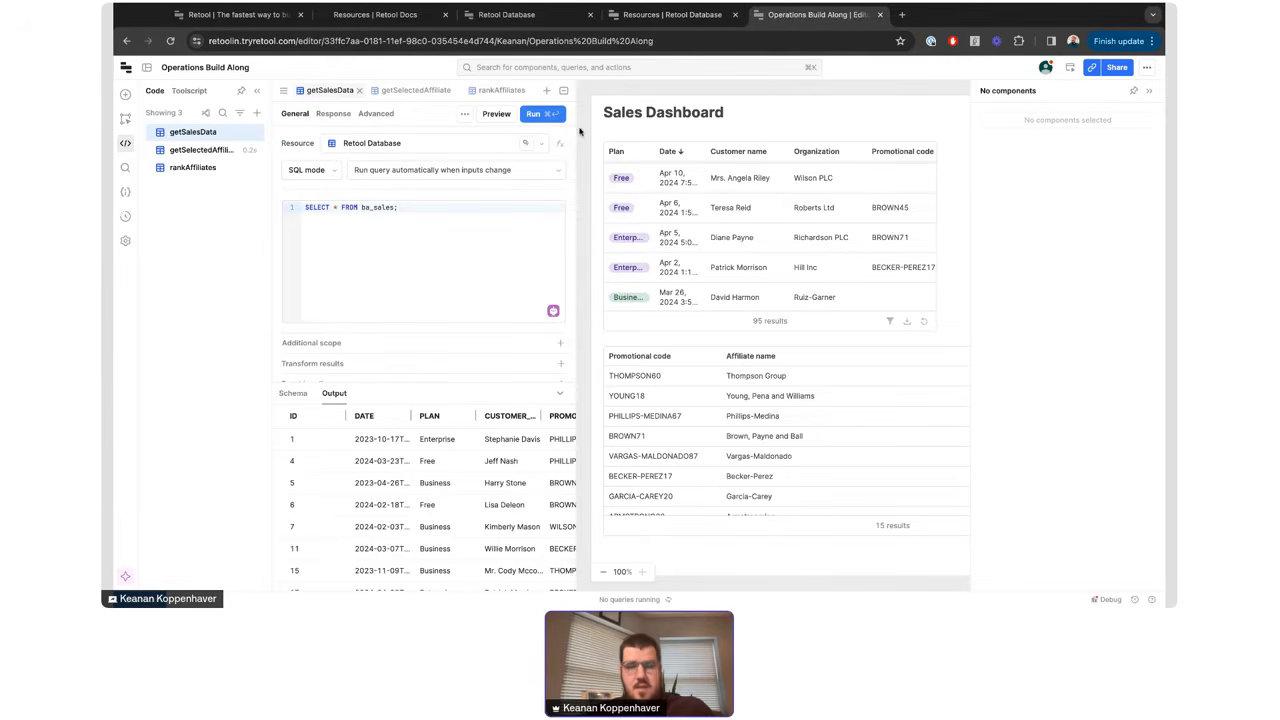
- Close the query editor, search the web for retool workflows in a new browser tab and review the Retool Workflows product page
left_click(563, 90)
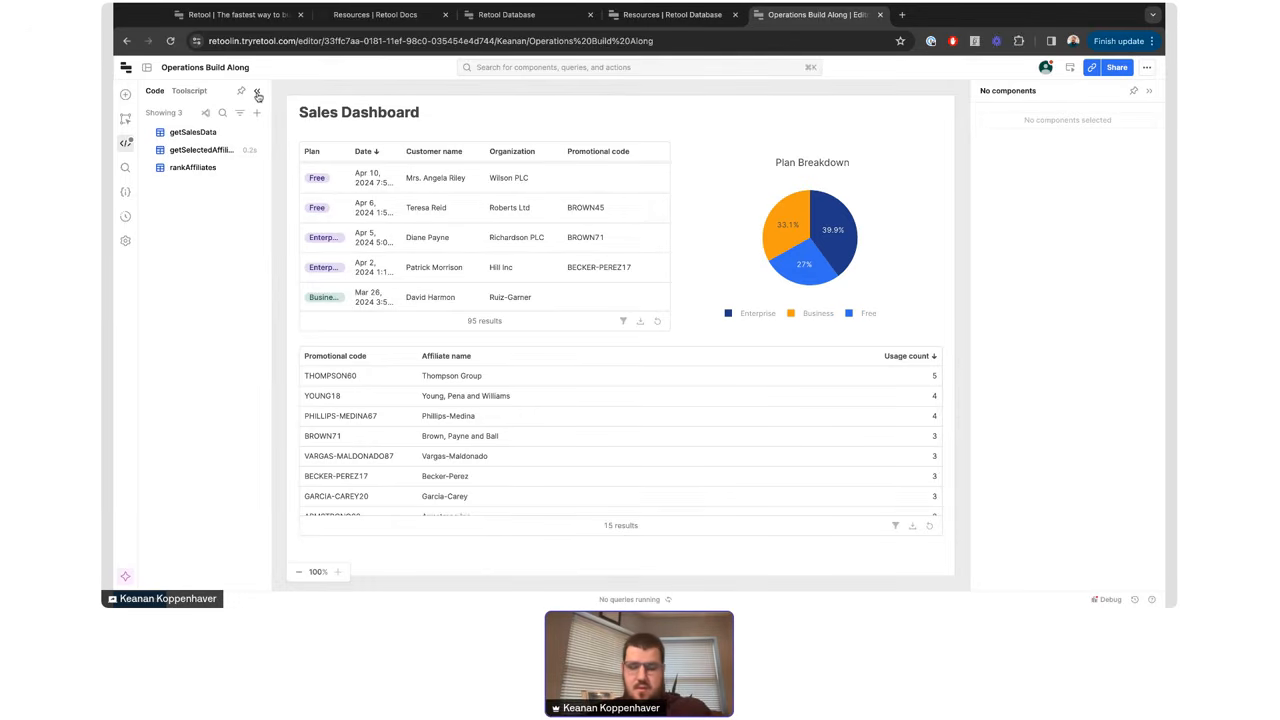
key("ctrl+t")
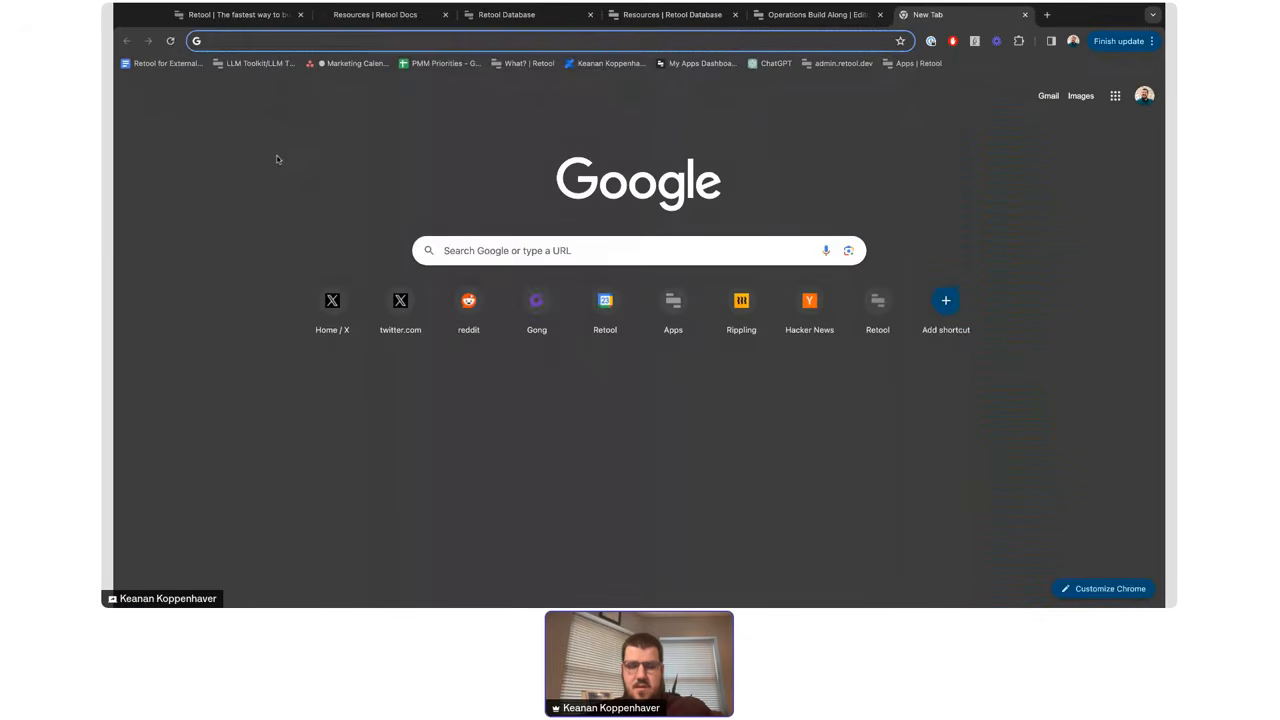
type("retool workflows")
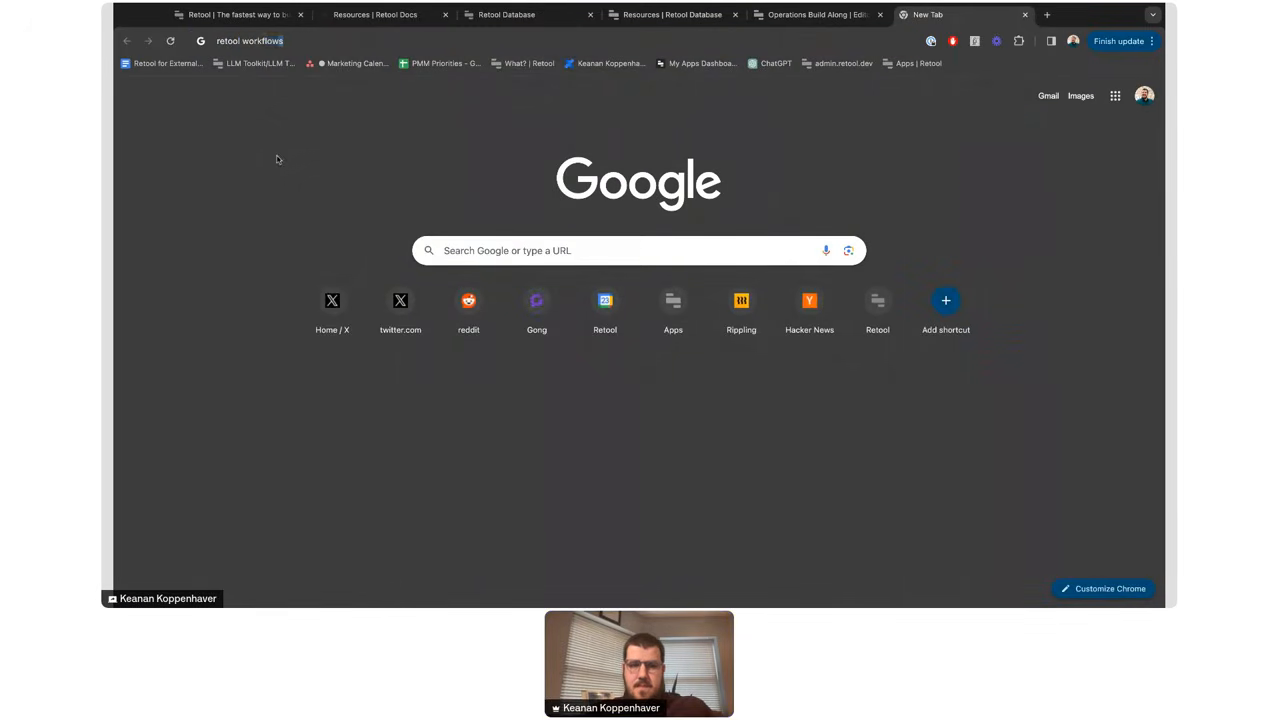
key("Return")
left_click(308, 541)
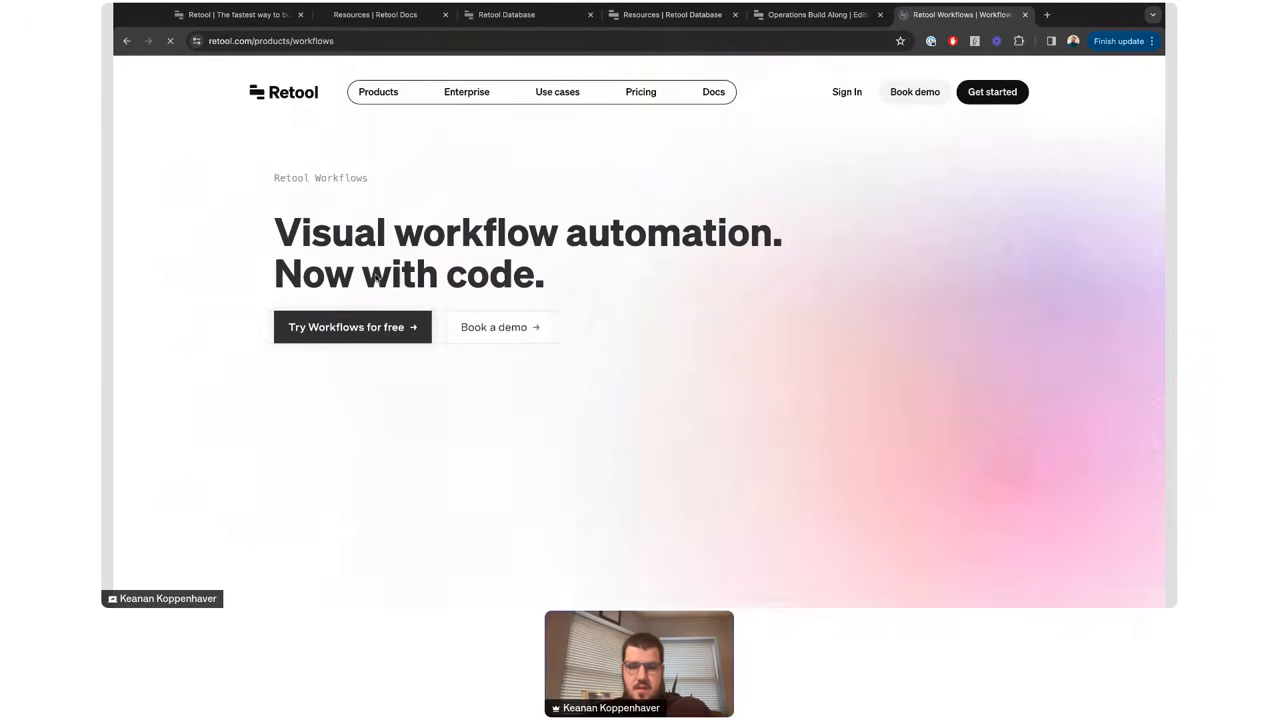
scroll(514, 218, "down", 2)
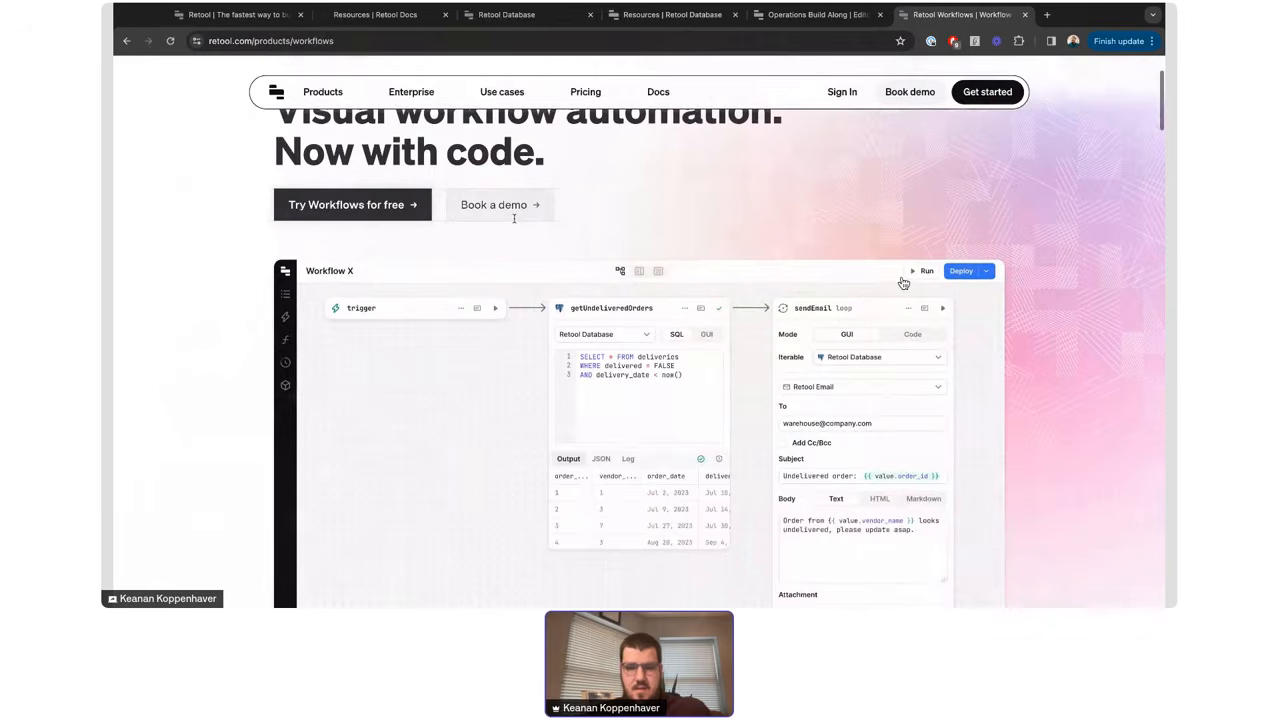
scroll(514, 218, "down", 3)
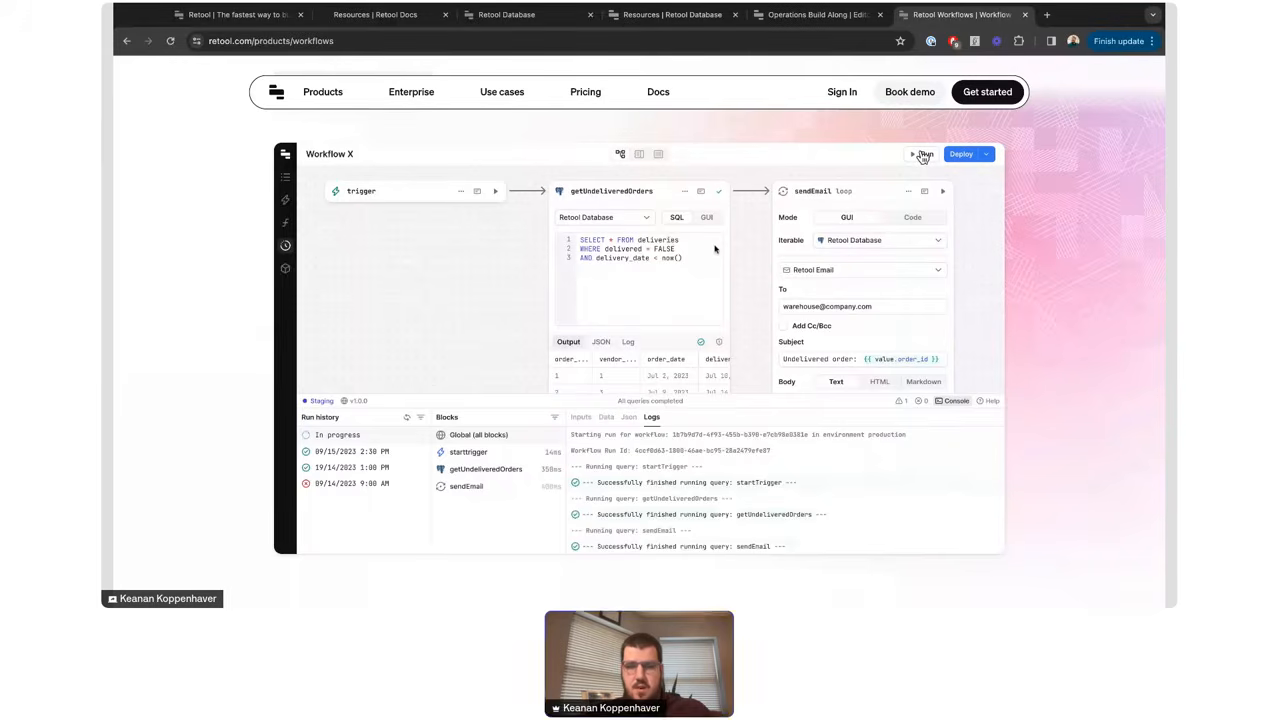
scroll(714, 248, "up", 3)
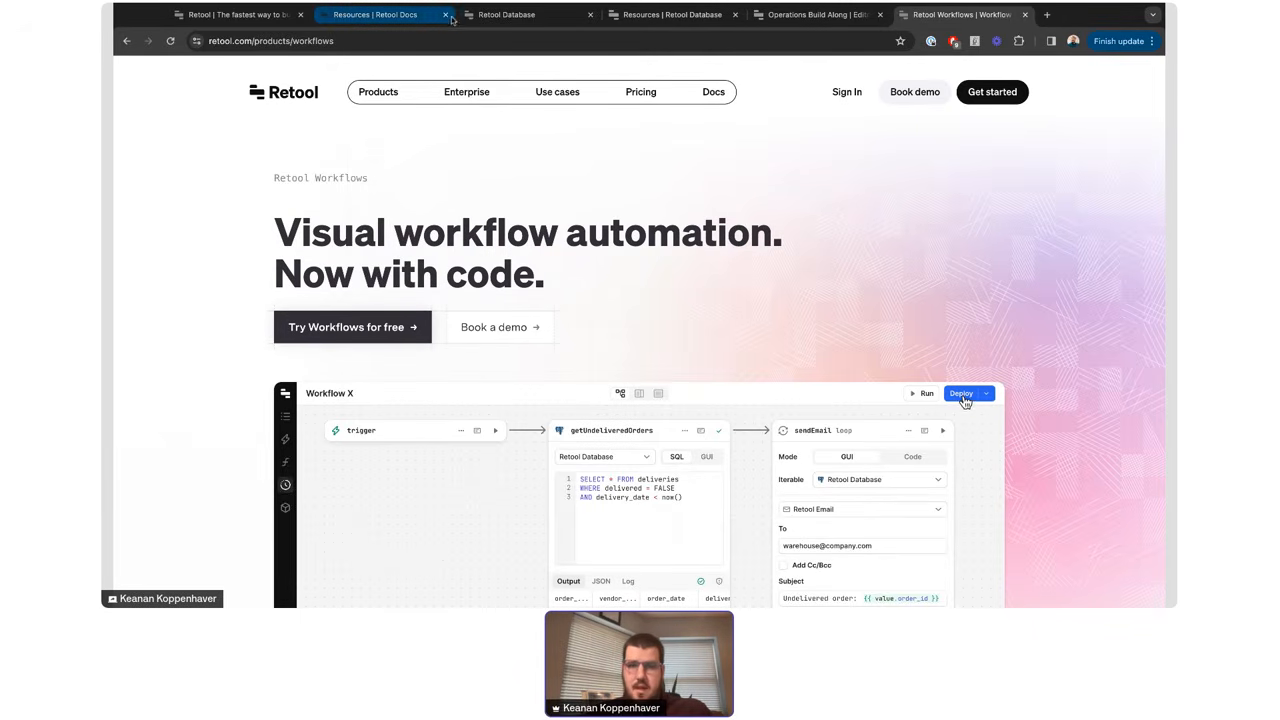
- Return to the Operations Build Along app, inspect the sales table's settings and clear the selection
left_click(810, 15)
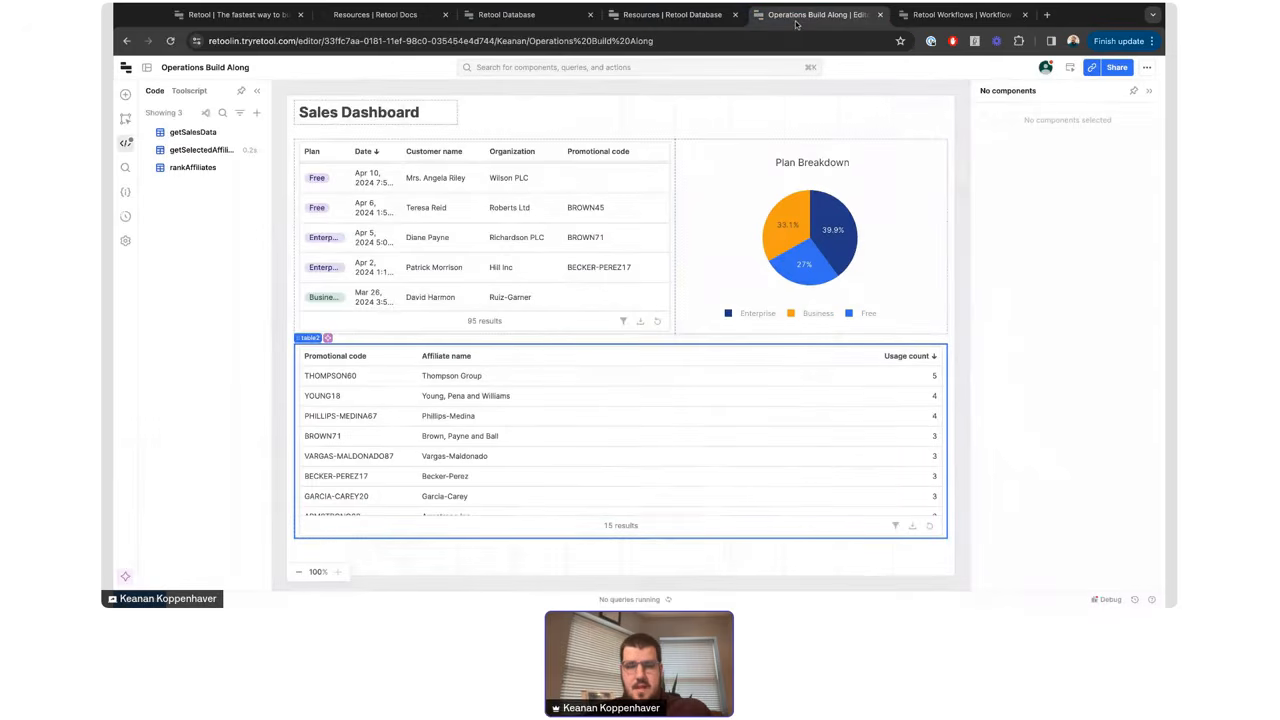
left_click(620, 106)
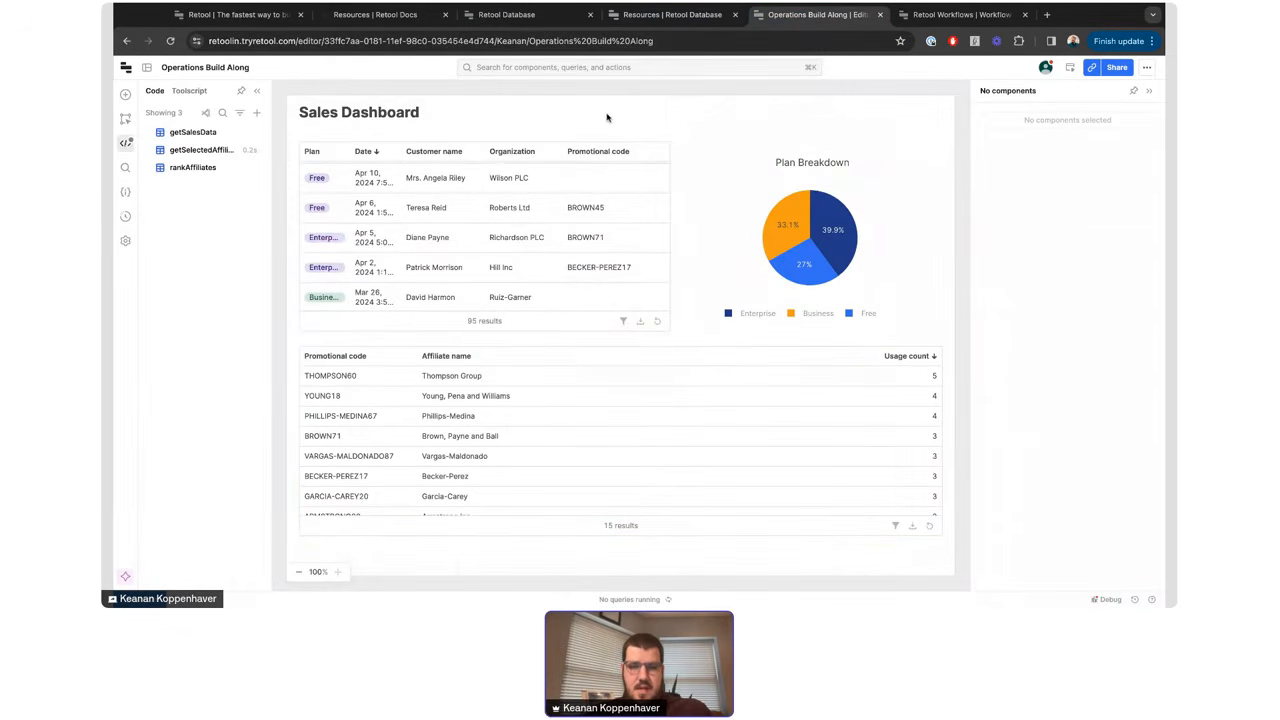
left_click(722, 170)
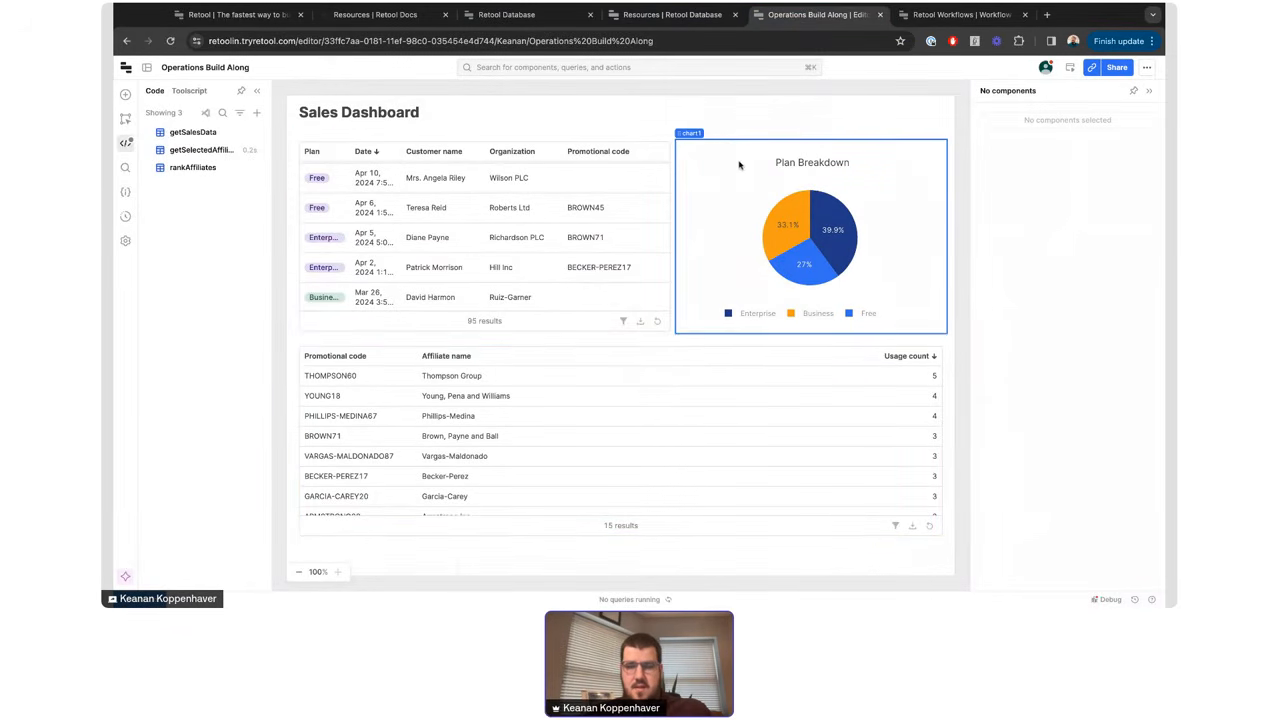
left_click(570, 230)
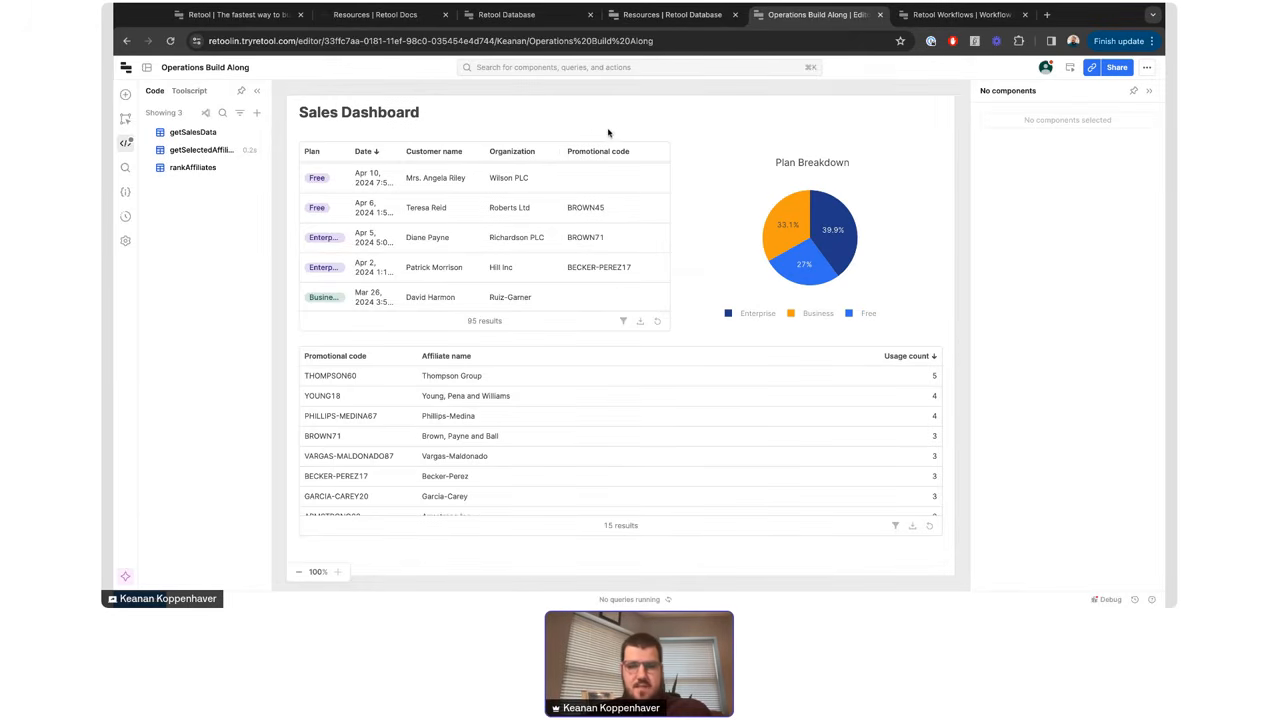
left_click(430, 182)
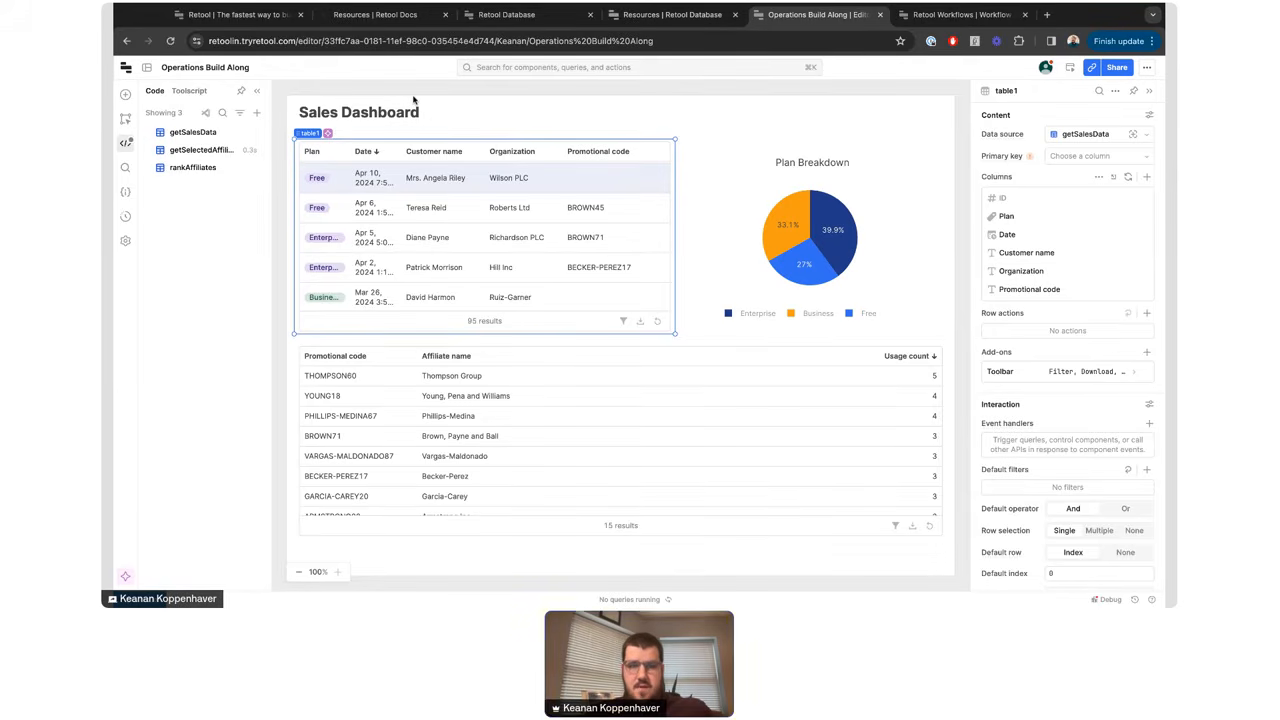
left_click(414, 98)
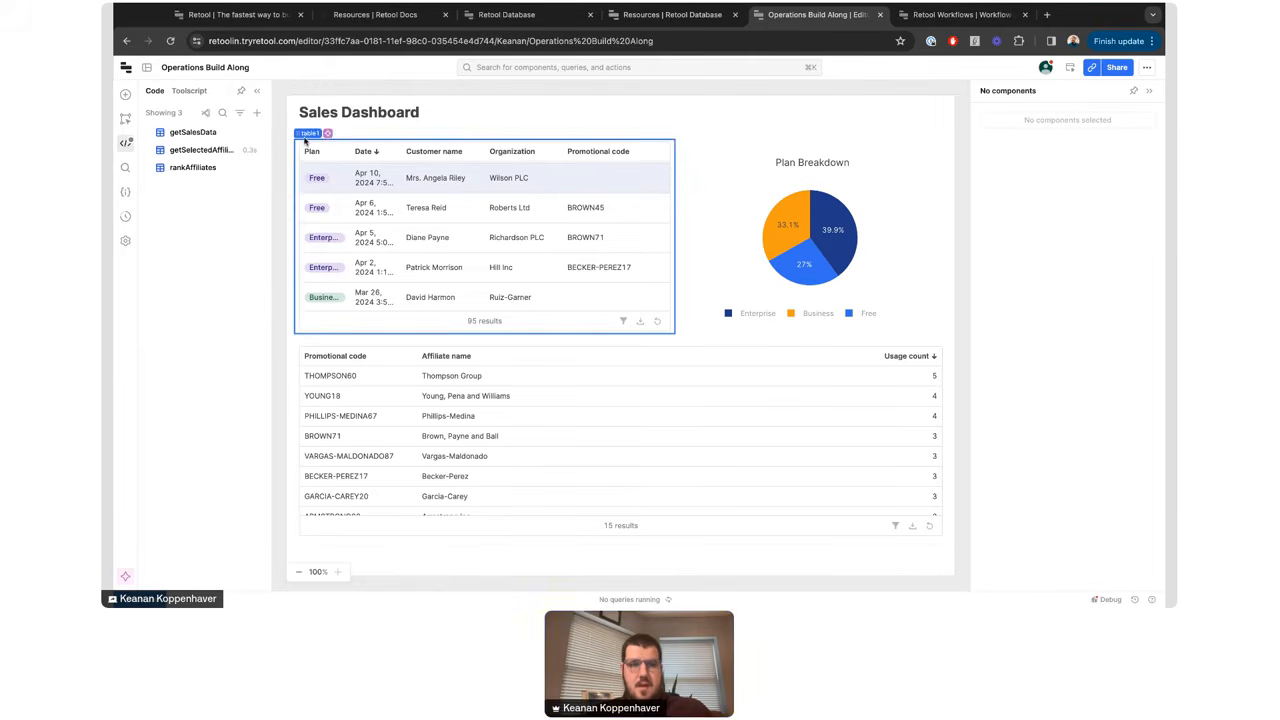
- Review the component tree with the sales table selected, and examine the SQL statement of the getSalesData query
left_click(125, 118)
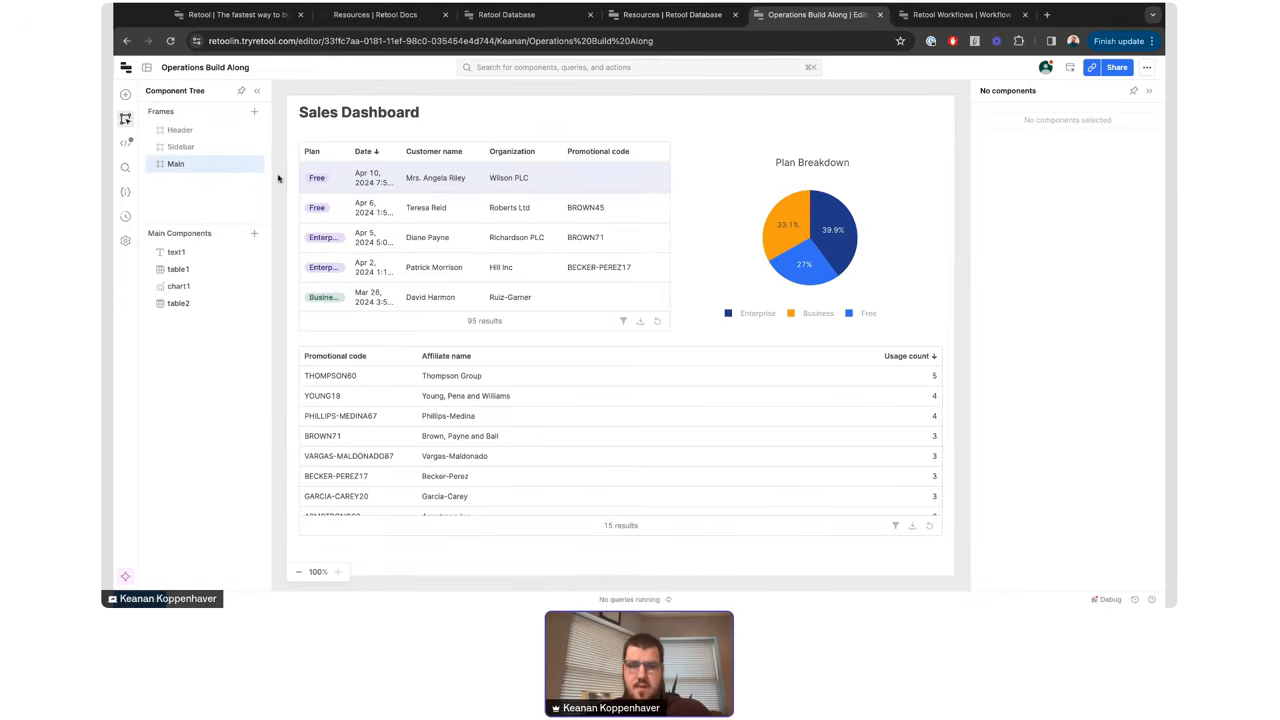
left_click(529, 323)
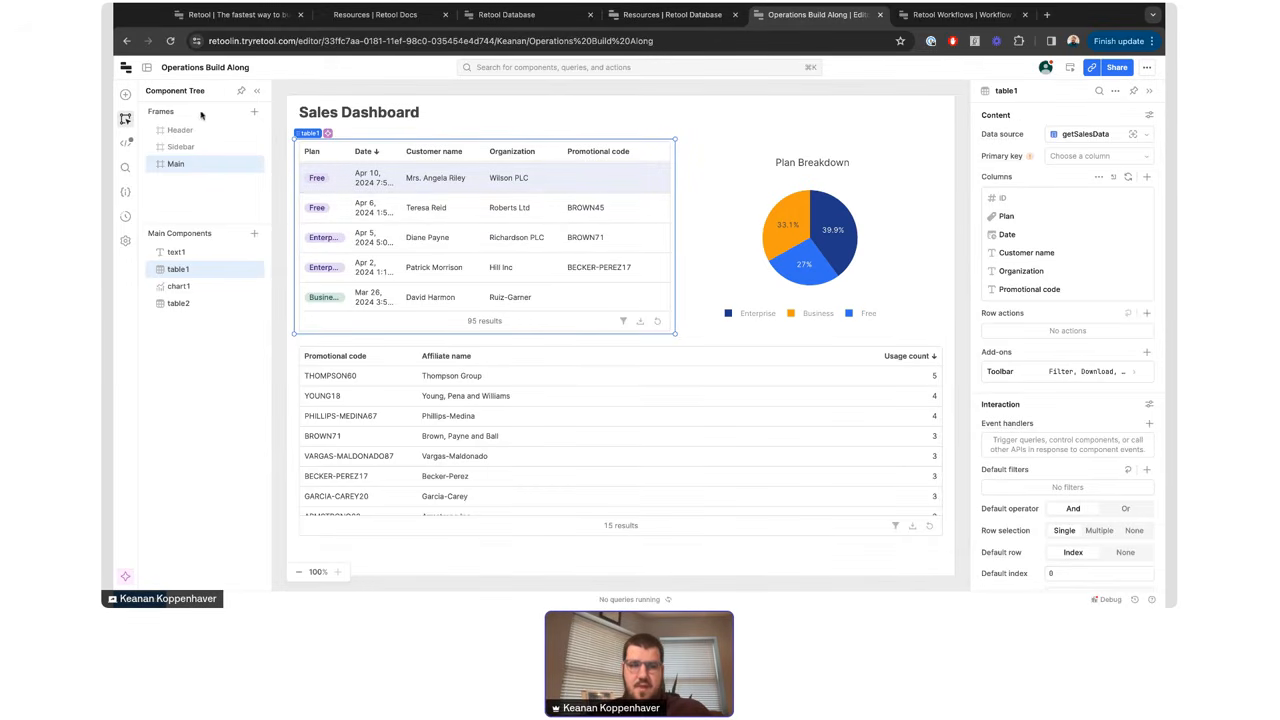
left_click(126, 143)
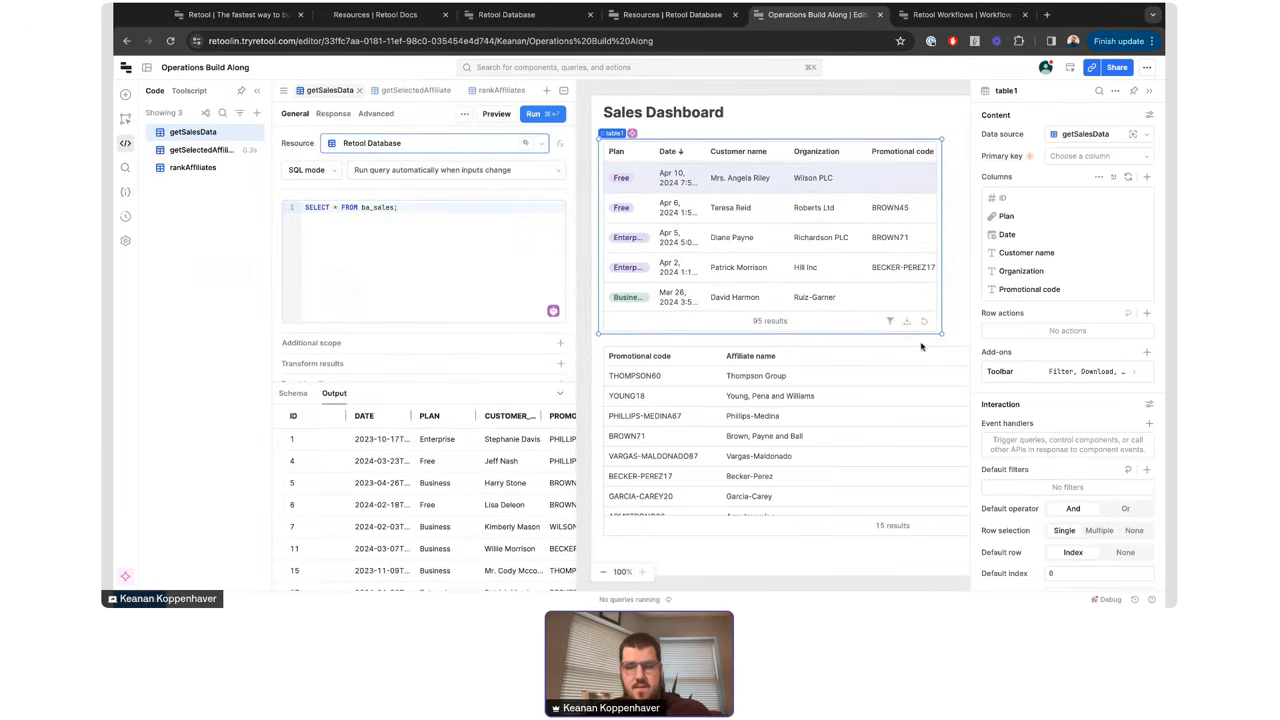
left_click(446, 212)
key("ctrl+a")
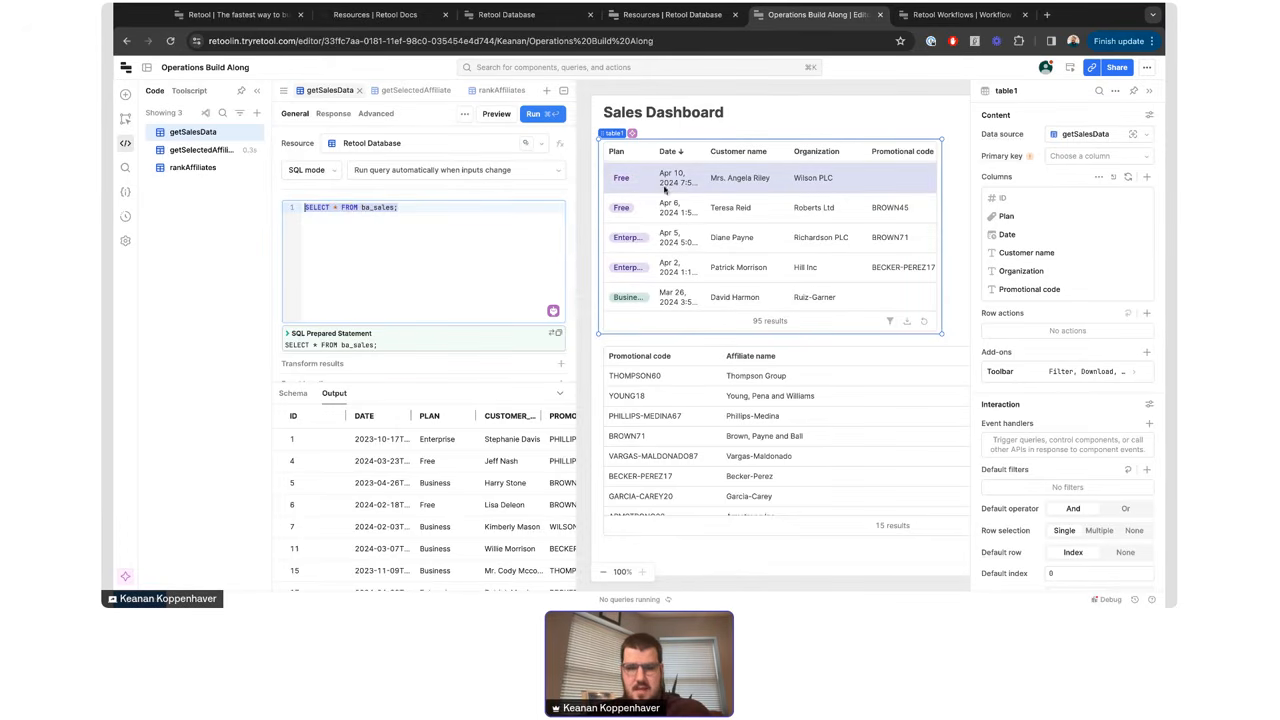
left_click(428, 213)
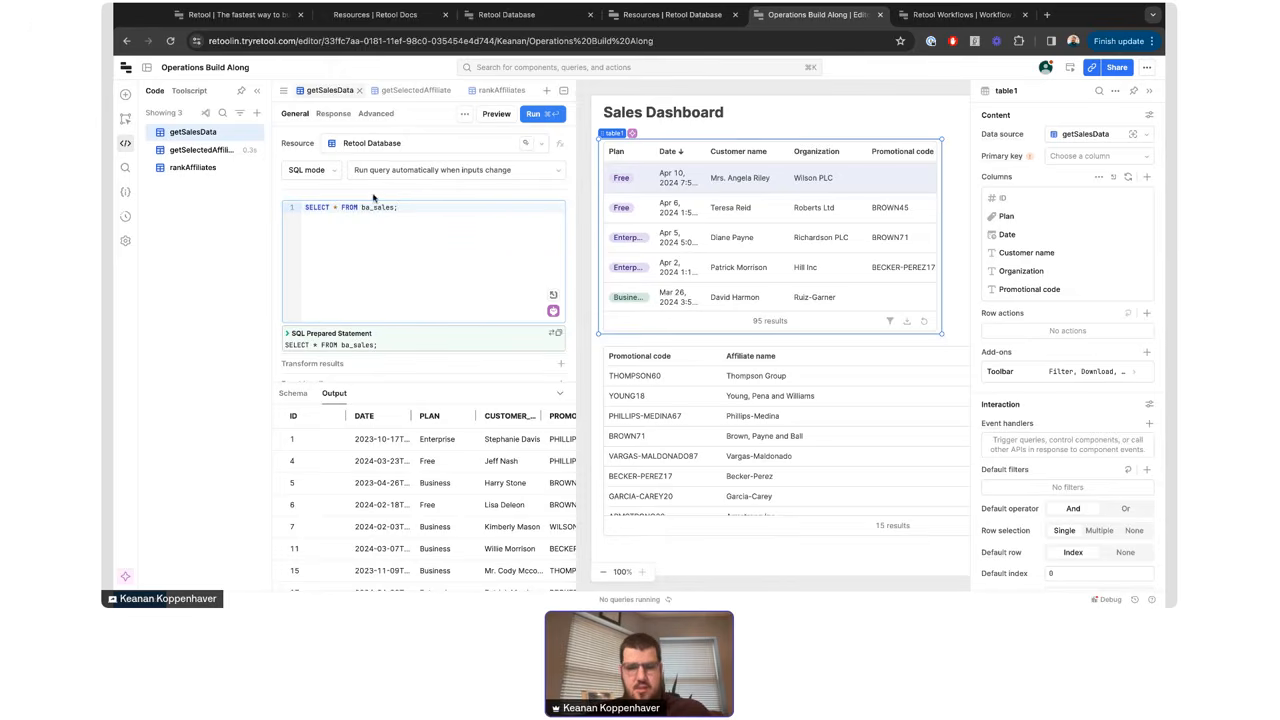
- Filter the sales table to rows where Plan includes Free
left_click(888, 322)
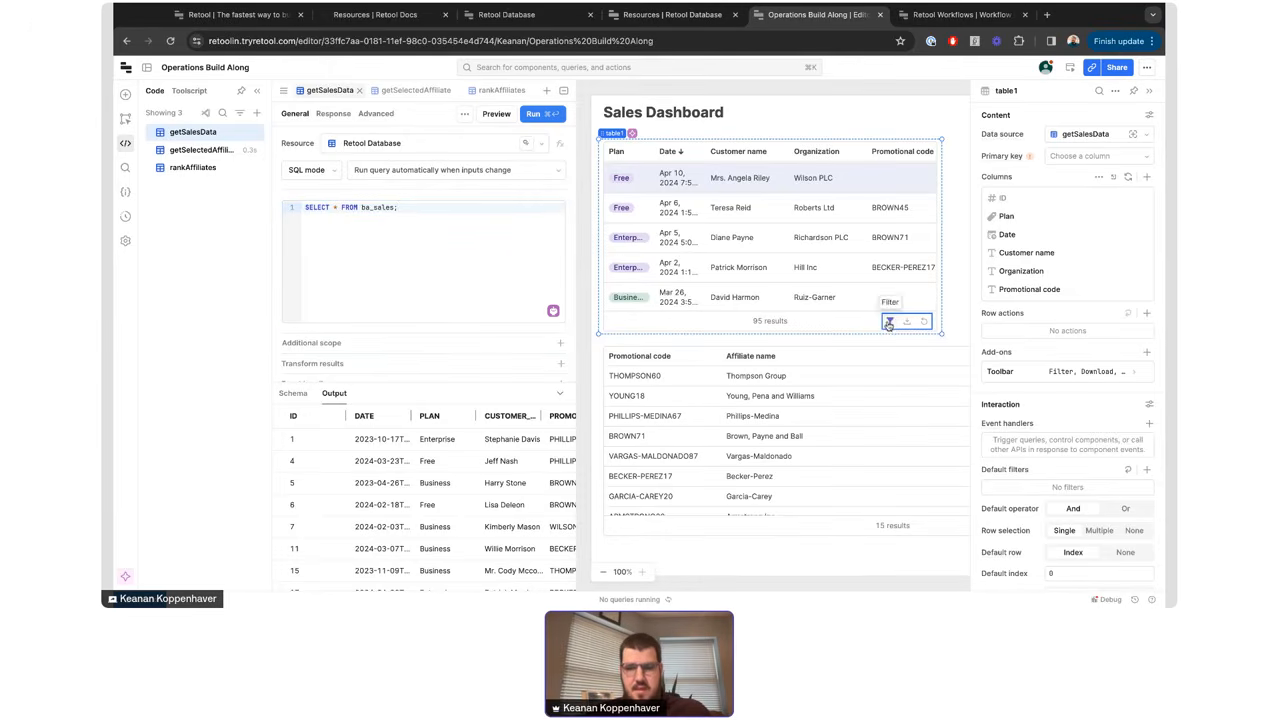
left_click(888, 322)
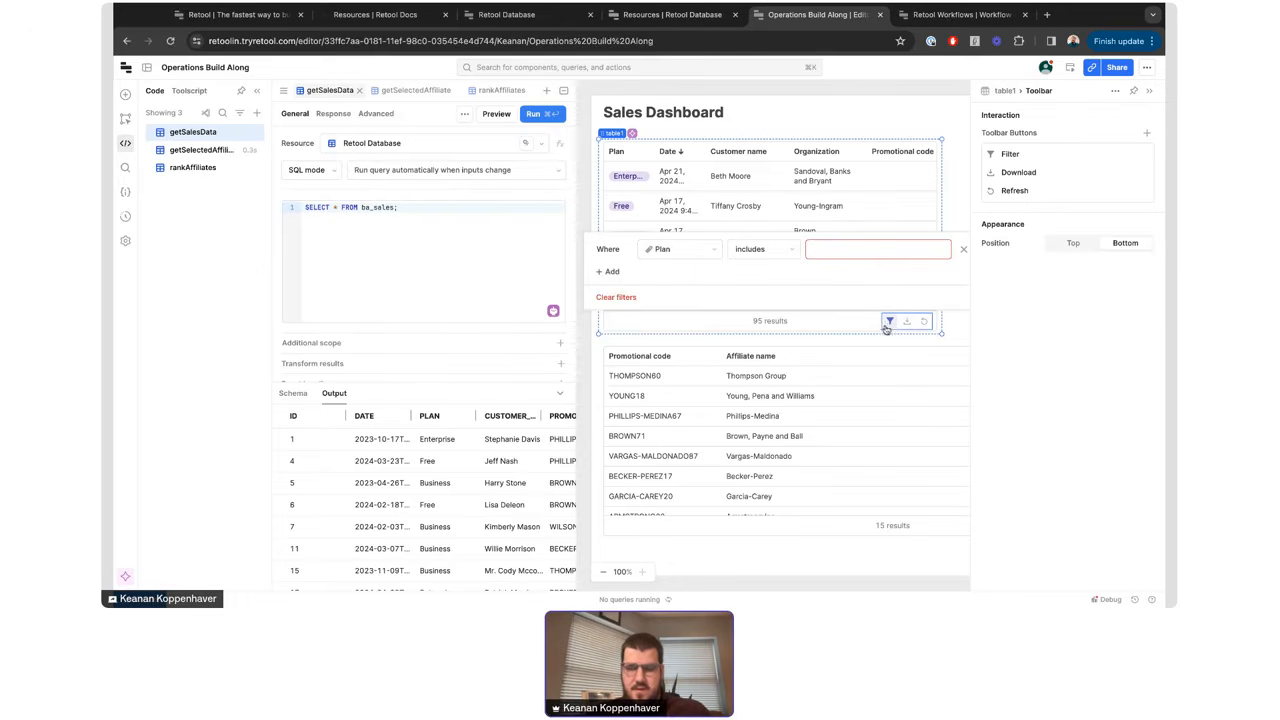
left_click(682, 248)
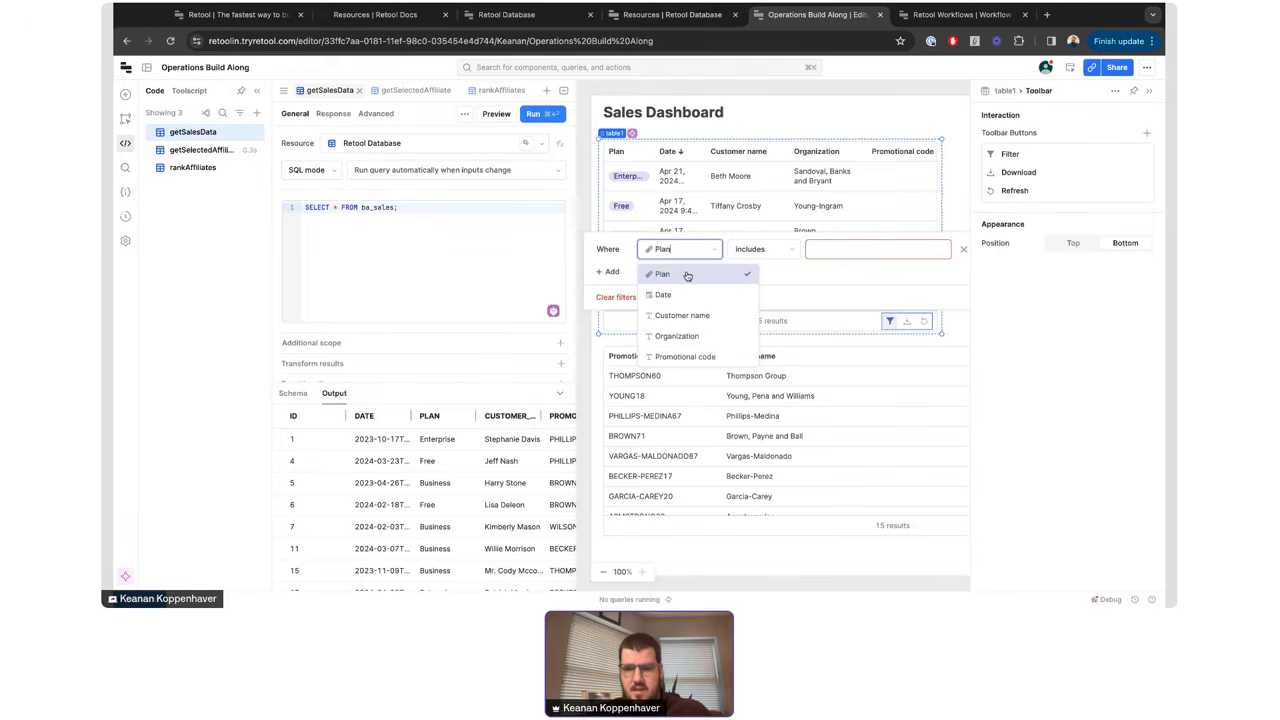
left_click(815, 250)
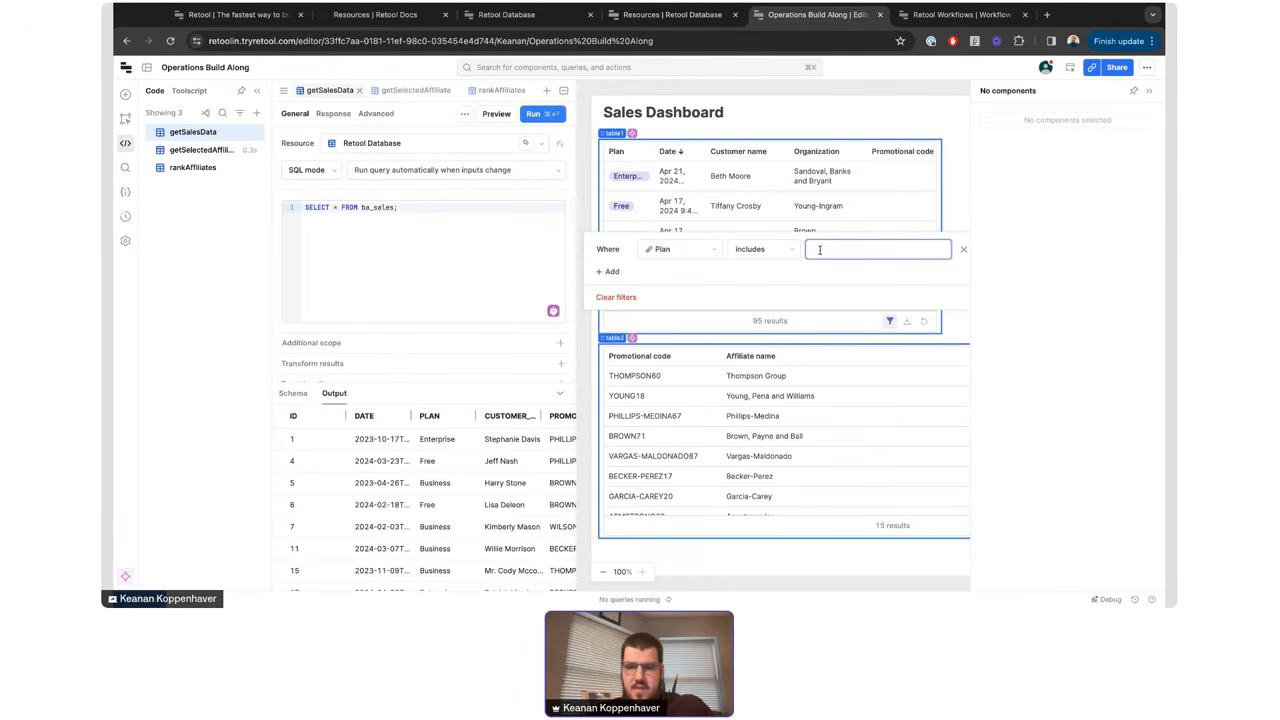
type("Free")
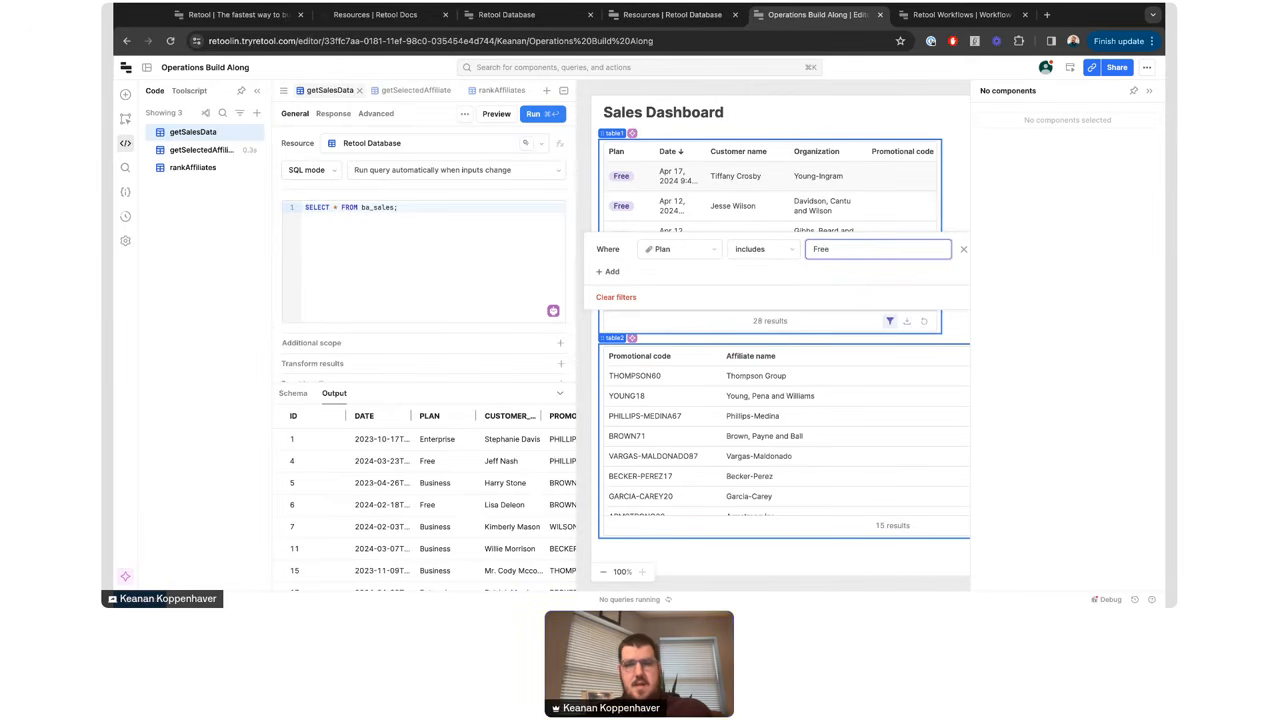
- Open the affiliate_description cell in row 4 of the Retool Database ba_promo table for editing, and return to the Operations Build Along app
left_click(512, 14)
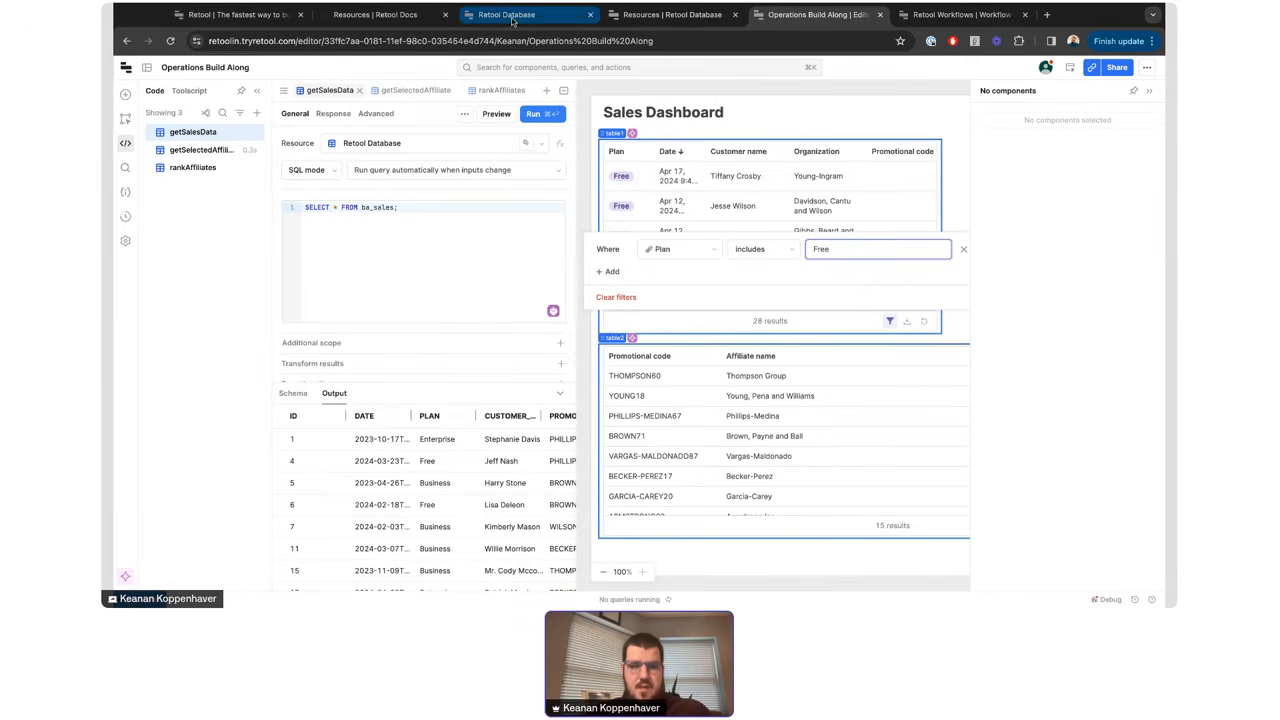
left_click(650, 14)
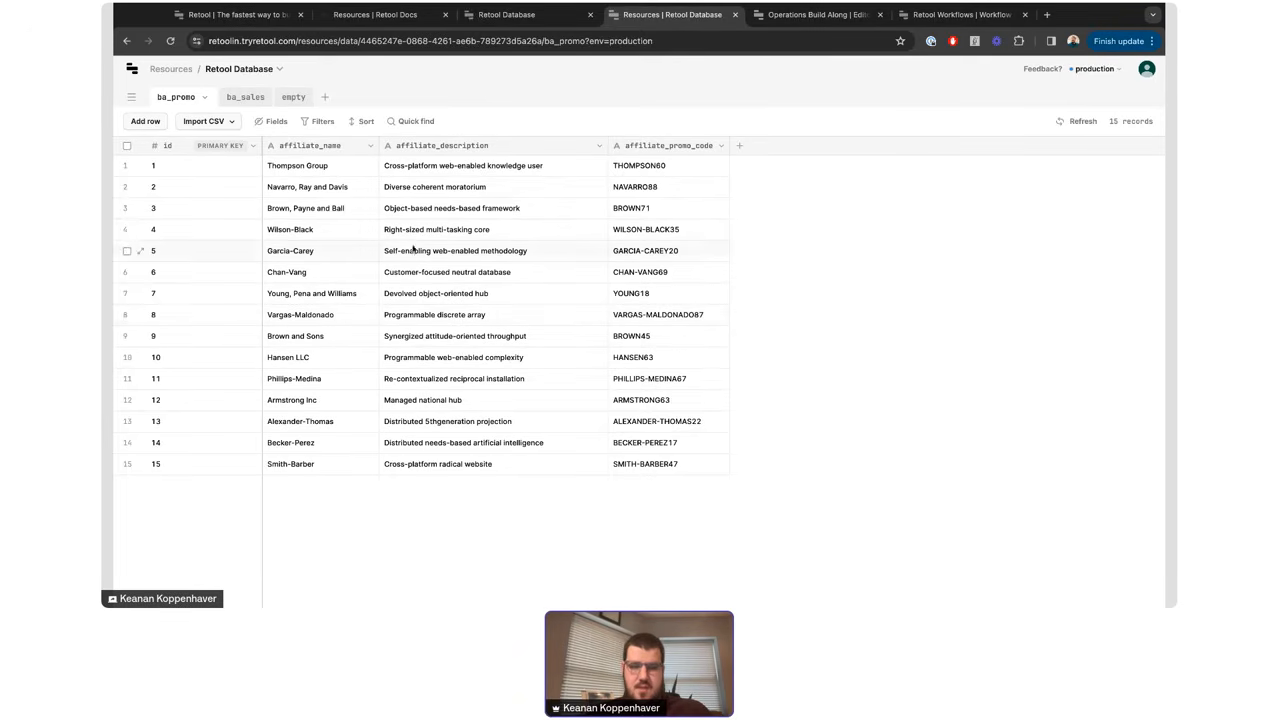
double_click(470, 229)
left_click(520, 275)
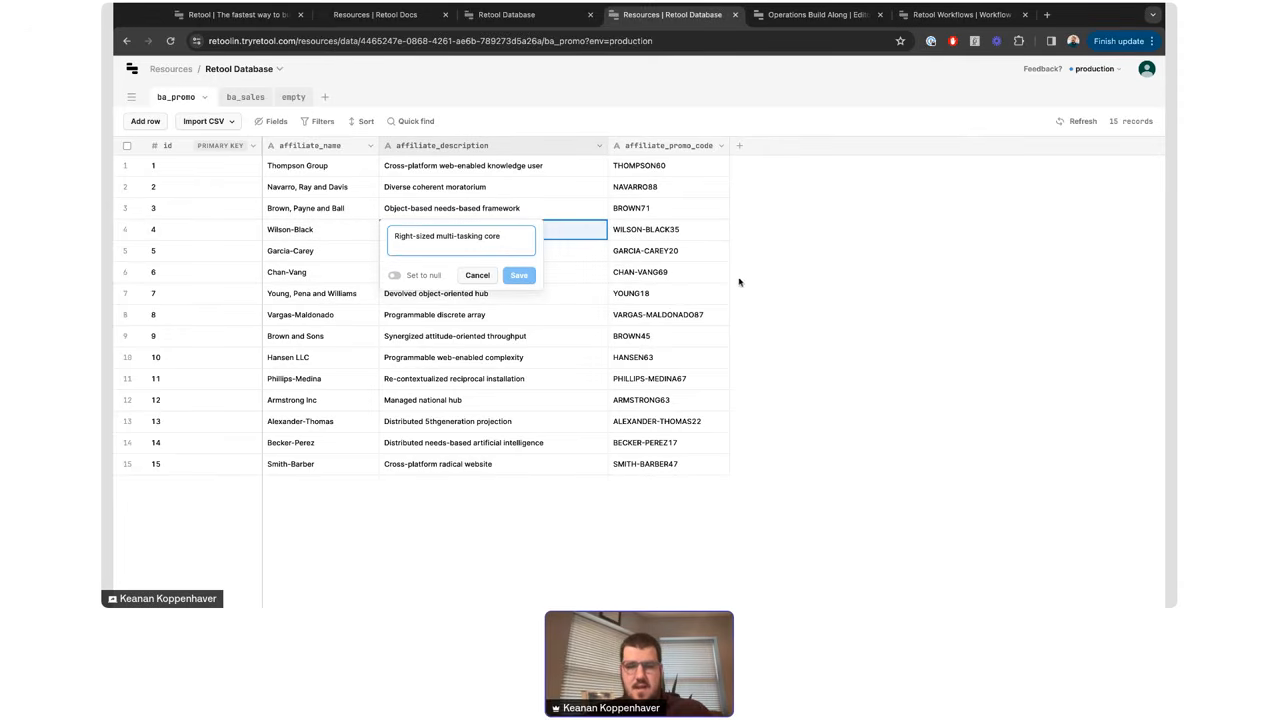
left_click(930, 14)
left_click(850, 14)
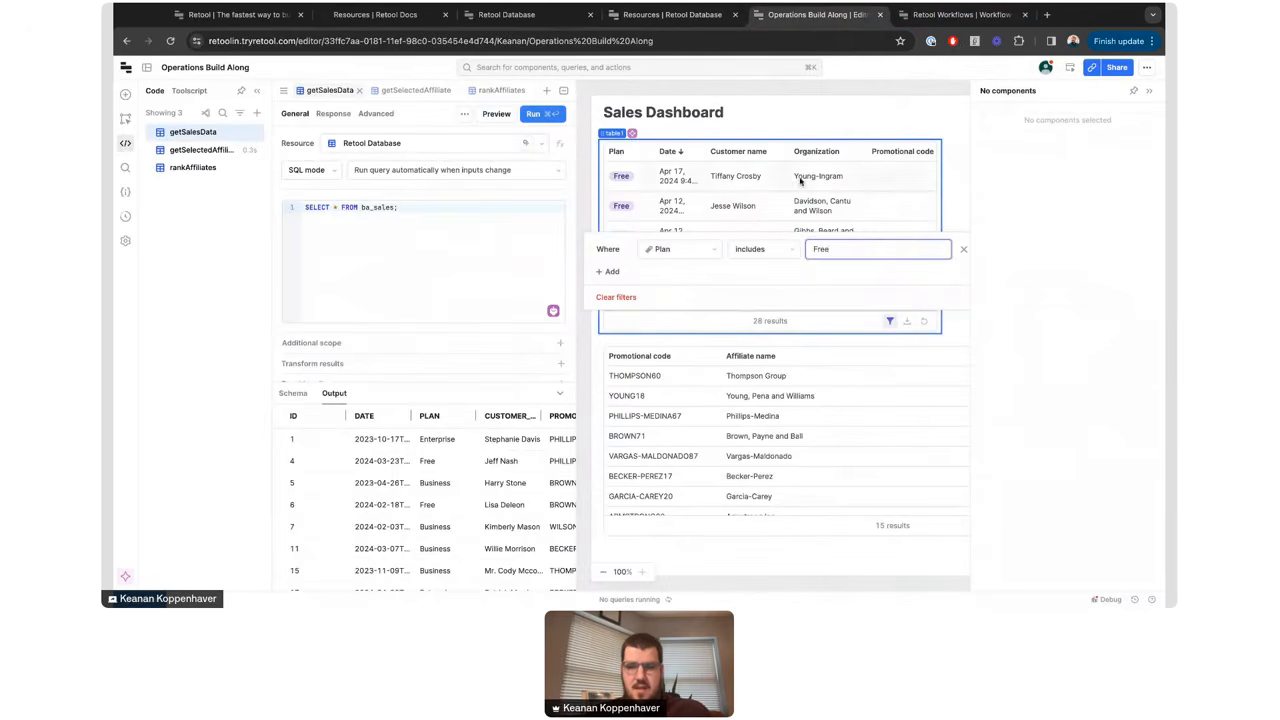
- Remove the Plan filter from the sales table and close the query editor
left_click(963, 249)
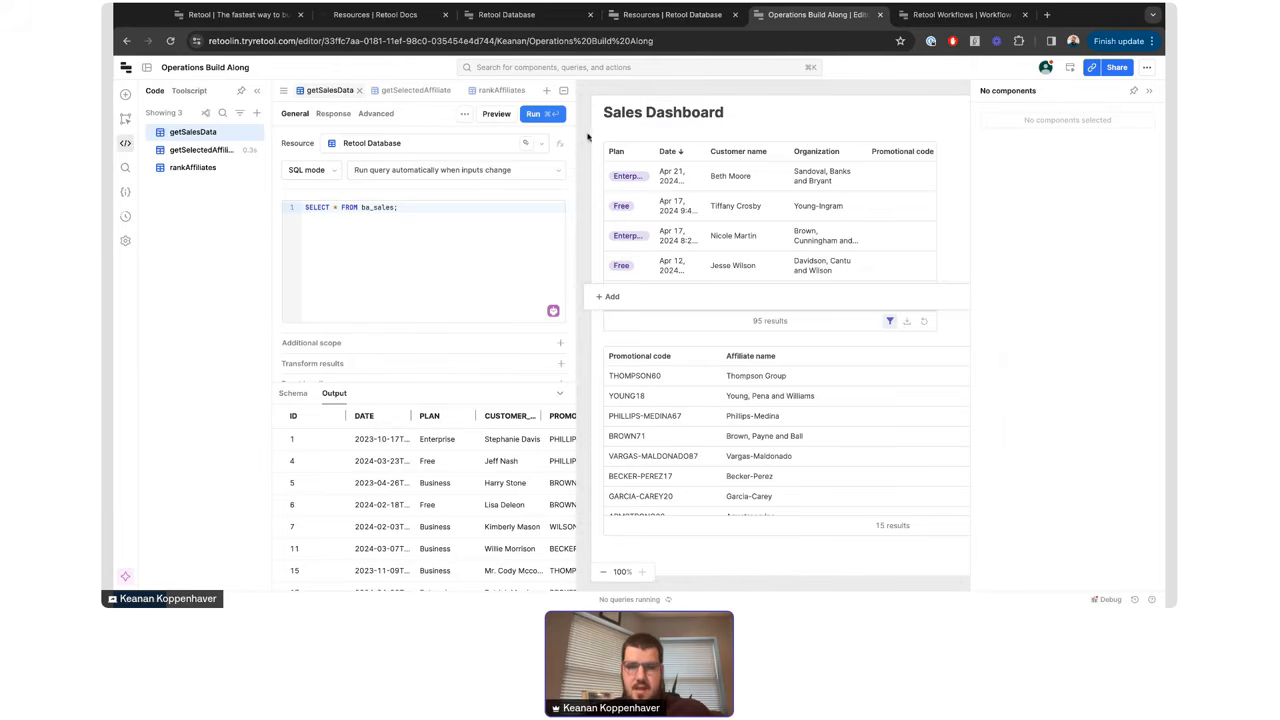
left_click(563, 91)
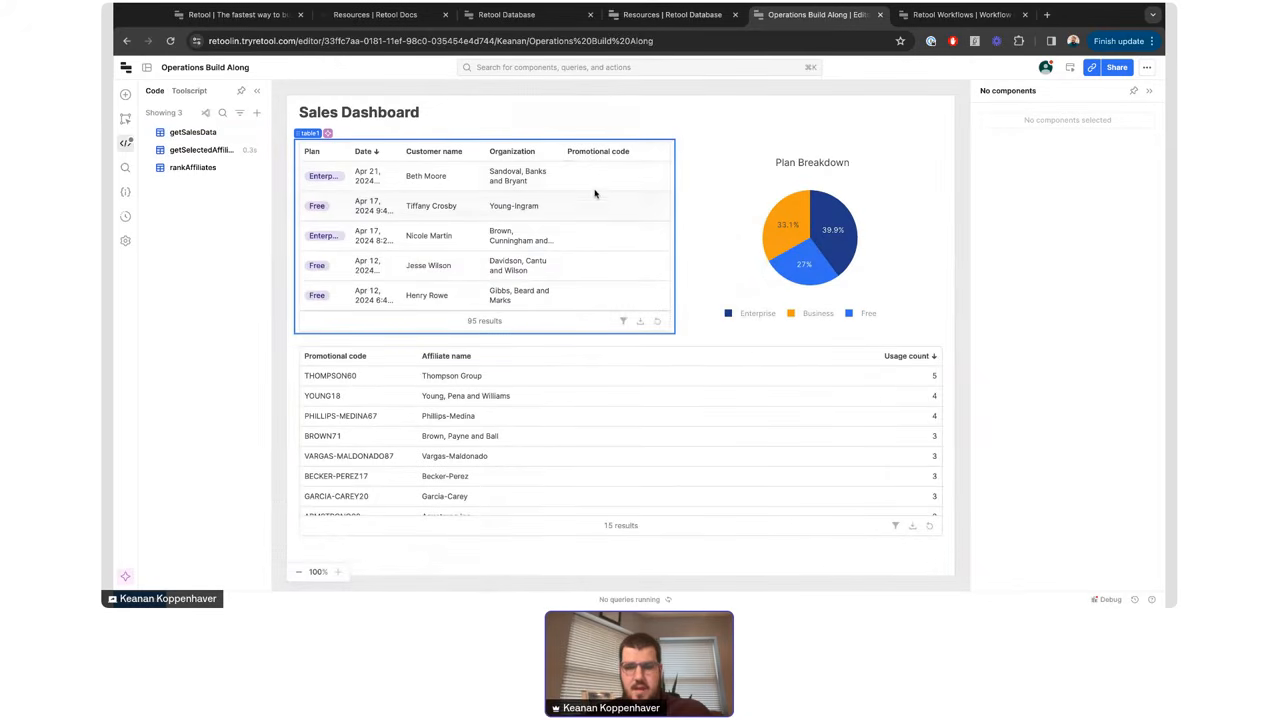
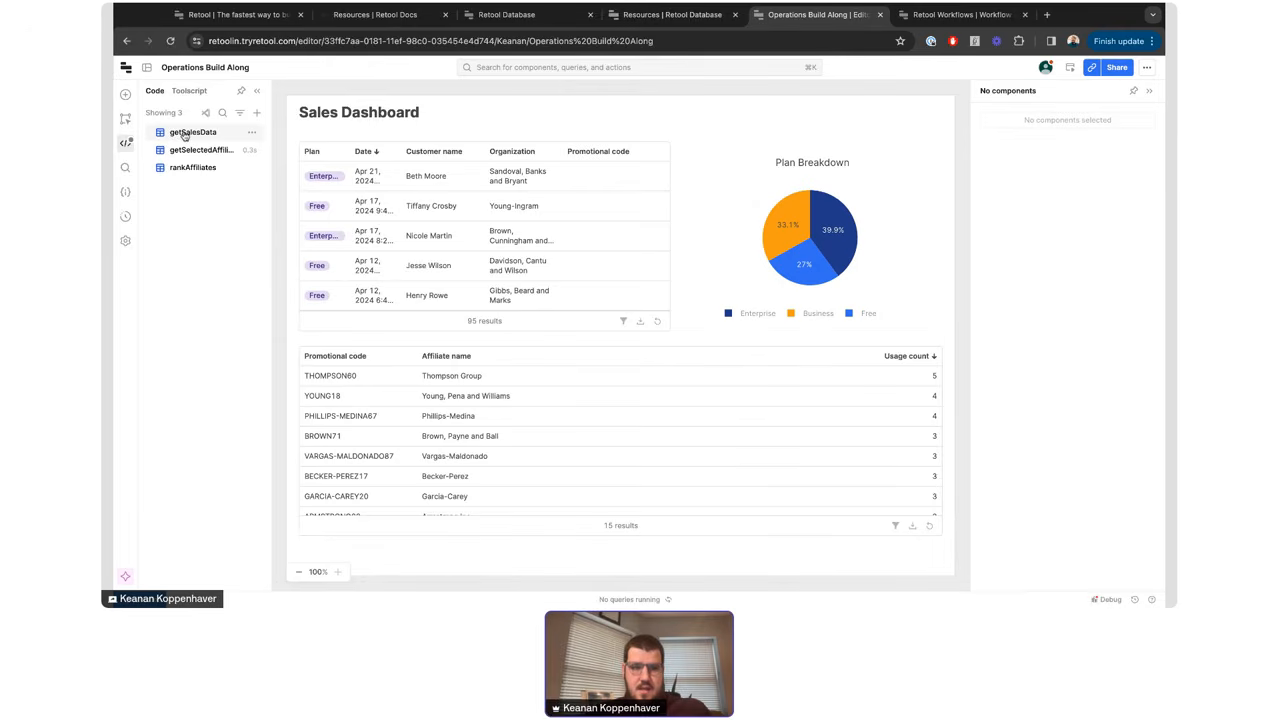
- Open the getSalesData query, and read the Data sources and Resources sections on the Retool Docs Resources page
left_click(184, 137)
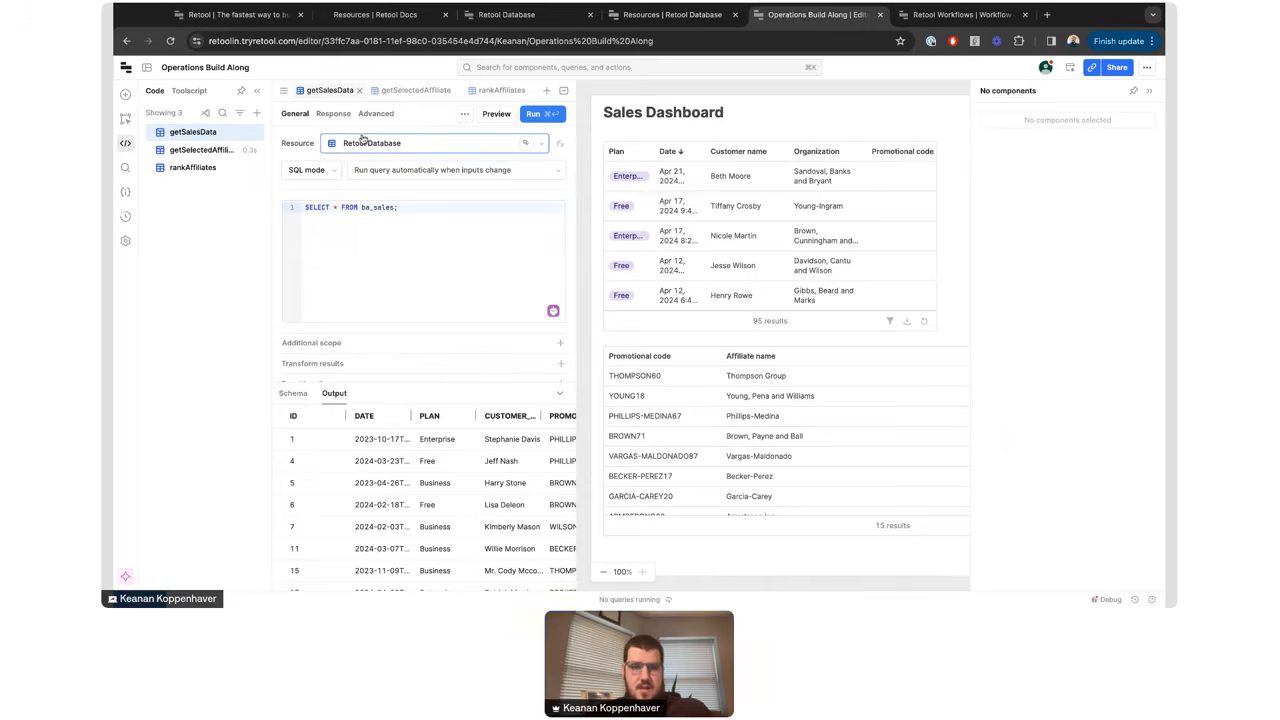
left_click(376, 14)
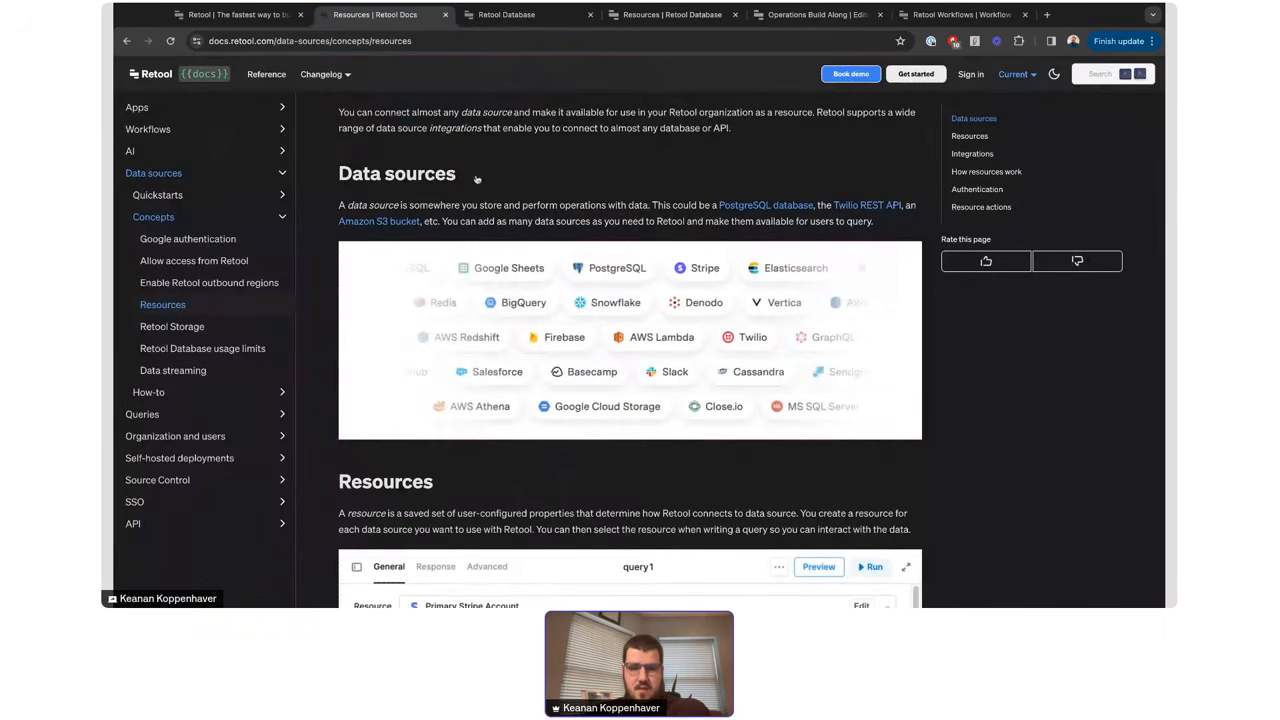
scroll(566, 188, "down", 1)
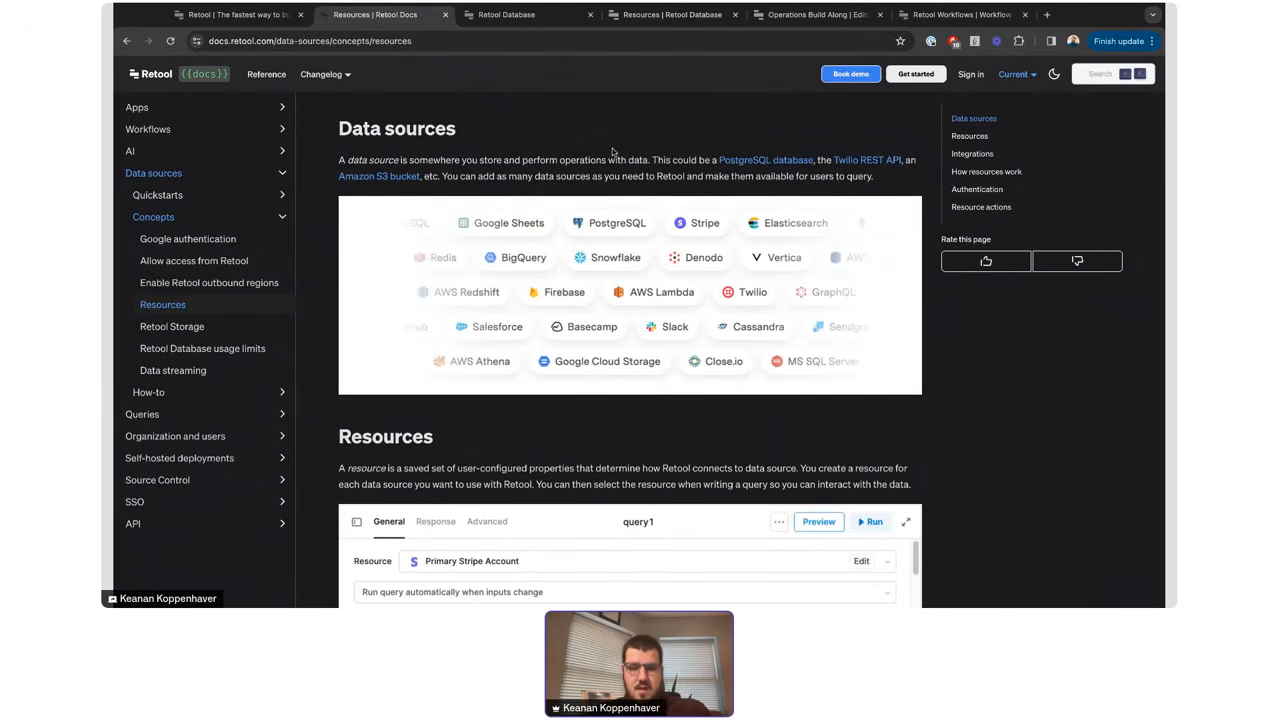
scroll(612, 148, "down", 1)
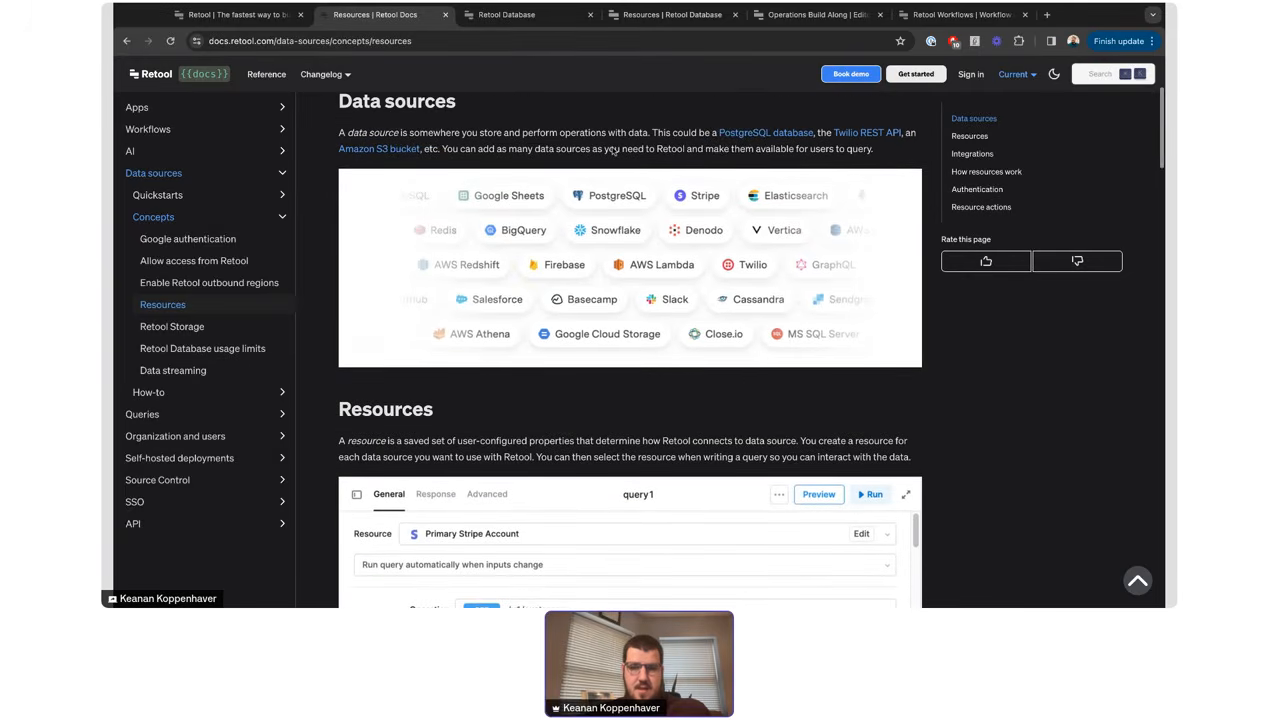
scroll(612, 148, "down", 5)
scroll(630, 350, "up", 1)
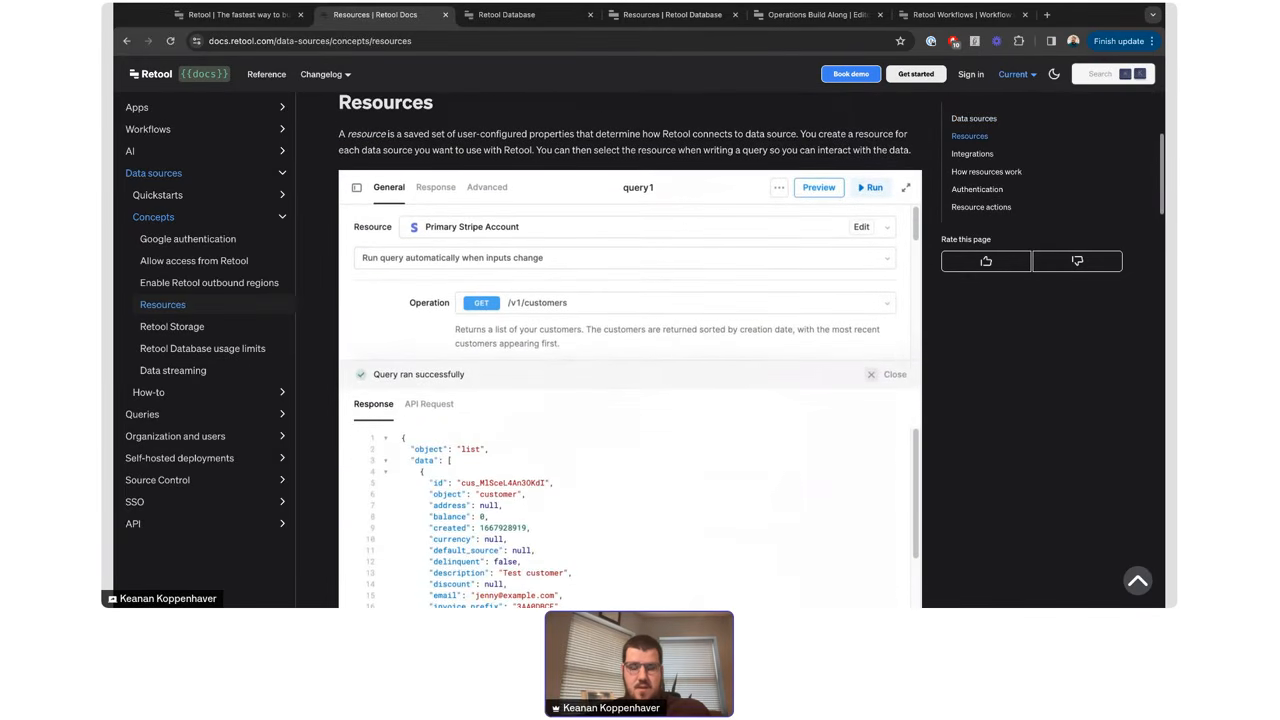
- Read which configuration options a resource can include on the Retool Docs Resources page, and return to the Operations Build Along app
scroll(630, 350, "down", 3)
scroll(558, 208, "down", 5)
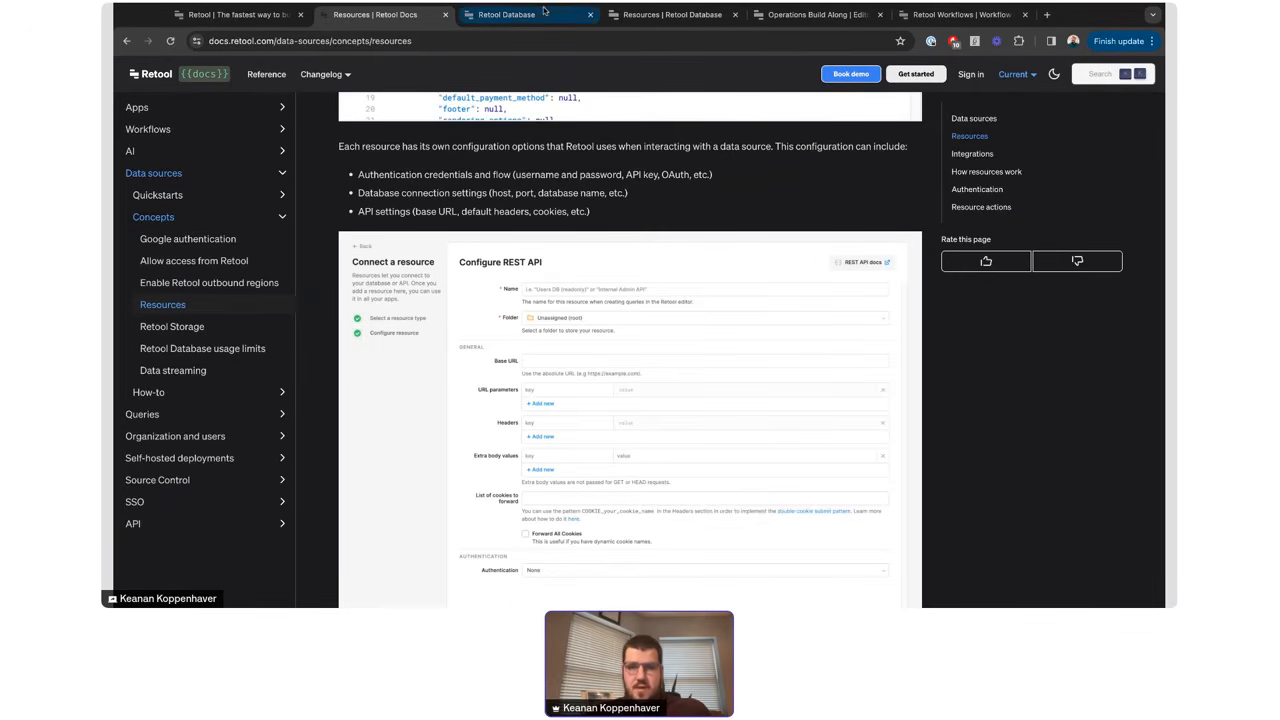
left_click(759, 22)
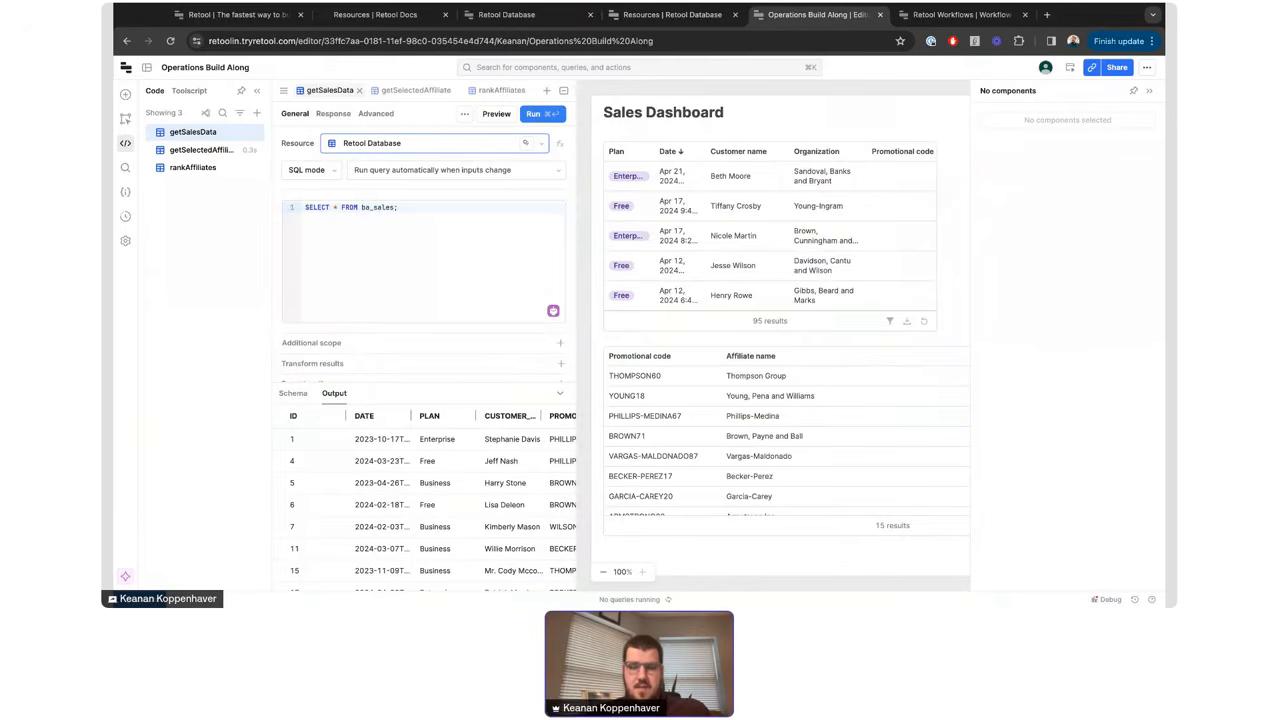
- Look over the Retool Workflows page, the ba_promo table and the Retool Database product page, and go back to the Operations Build Along app
key("ctrl+Tab")
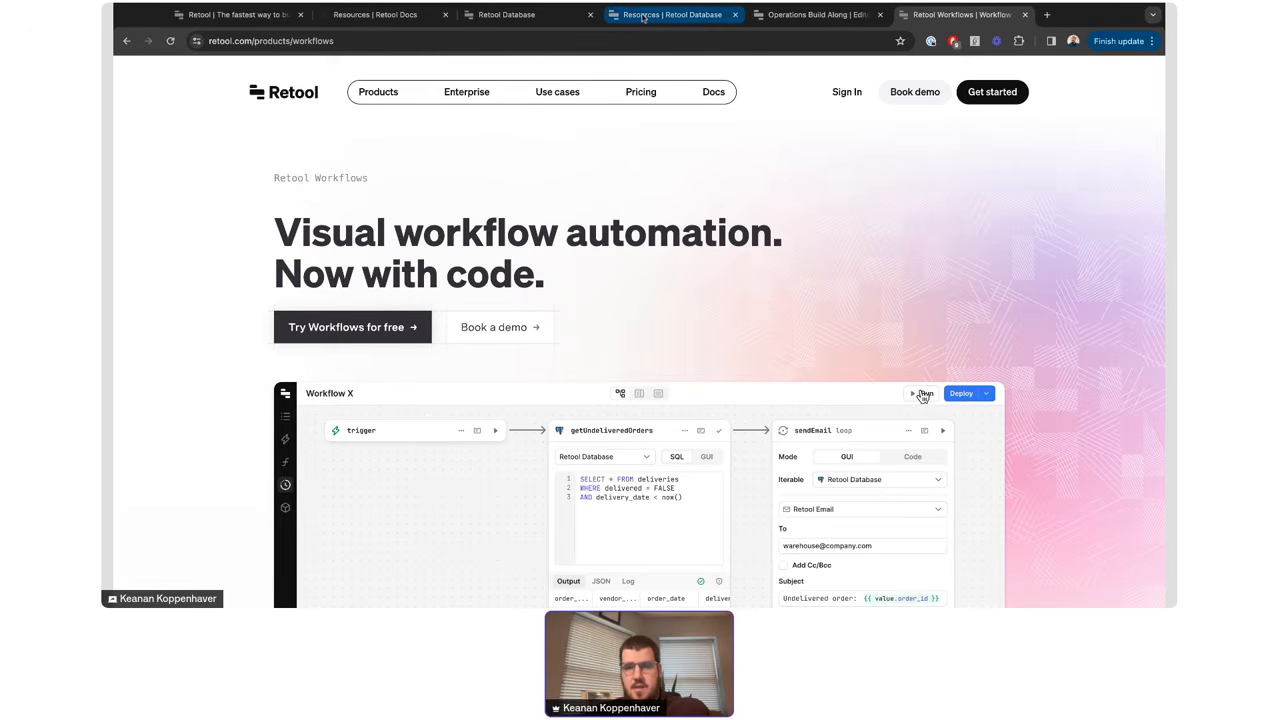
left_click(535, 16)
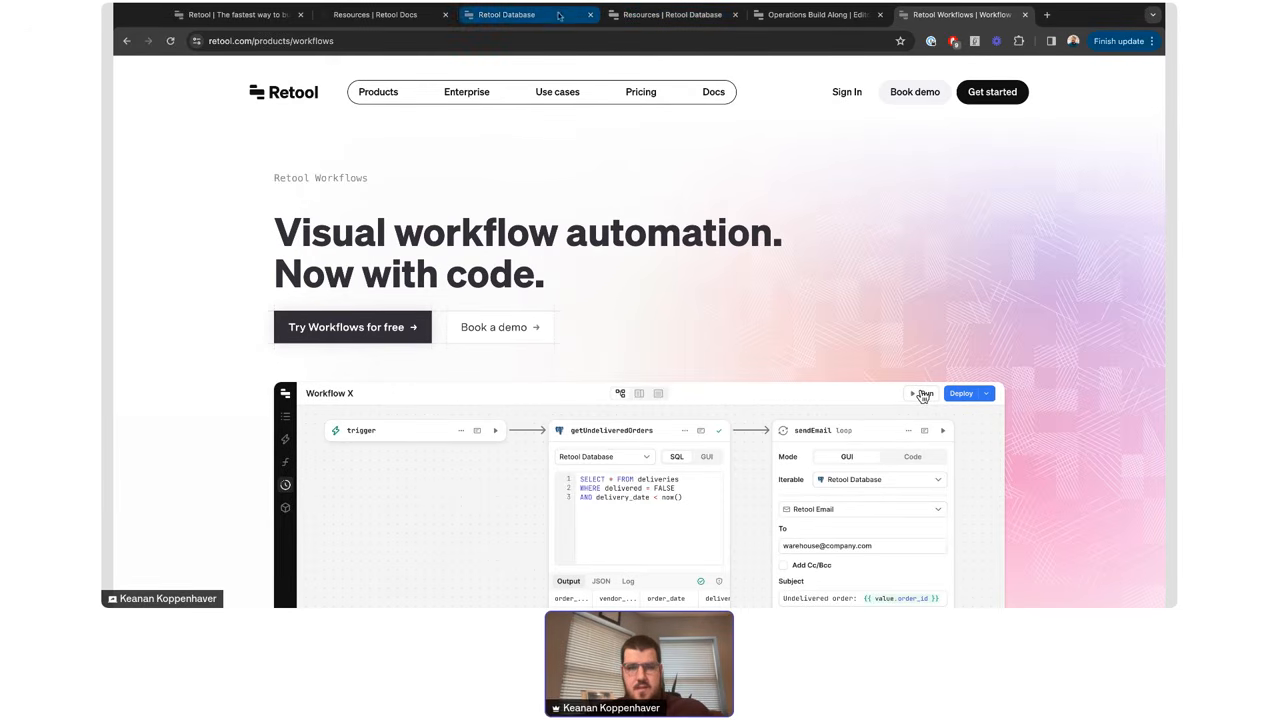
left_click(642, 16)
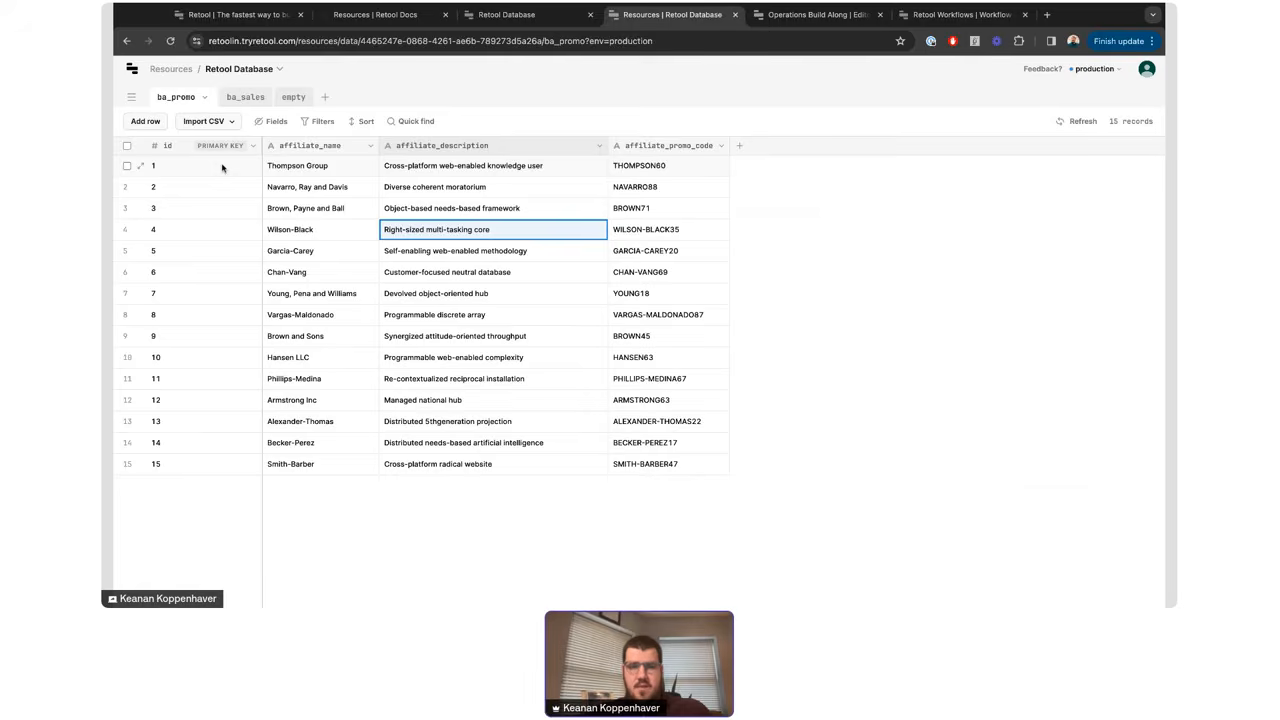
left_click(517, 15)
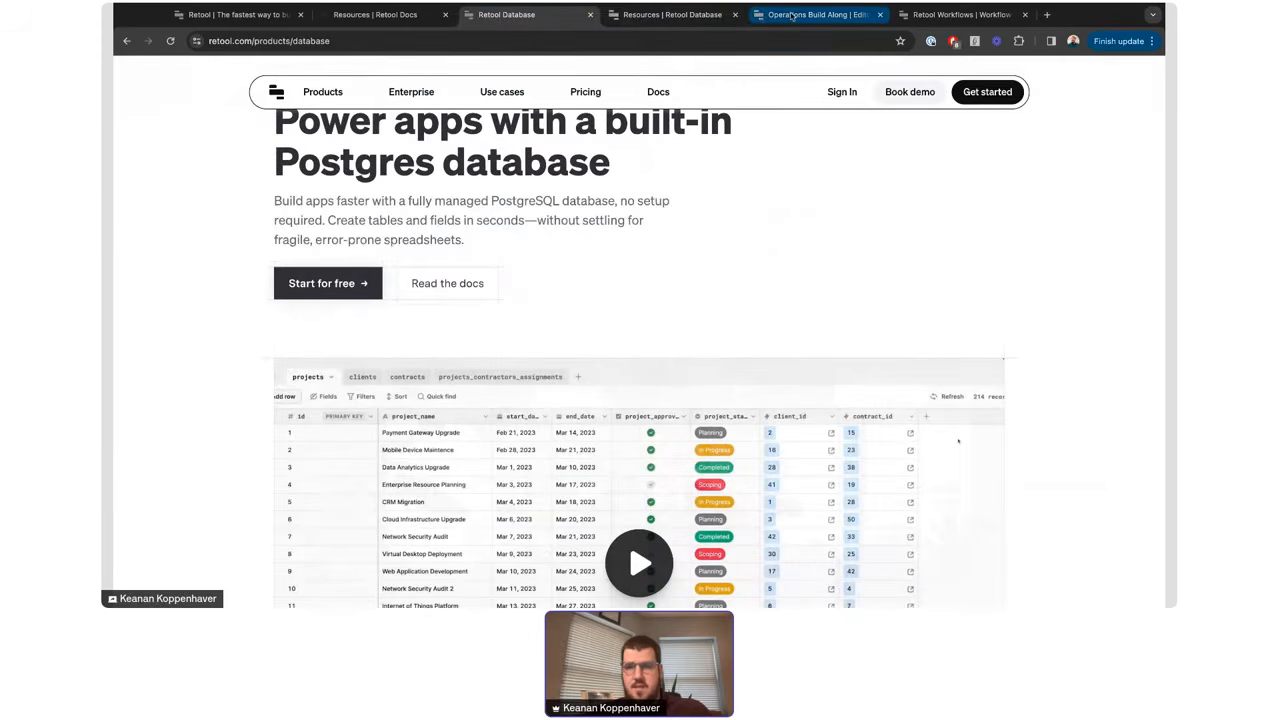
left_click(812, 15)
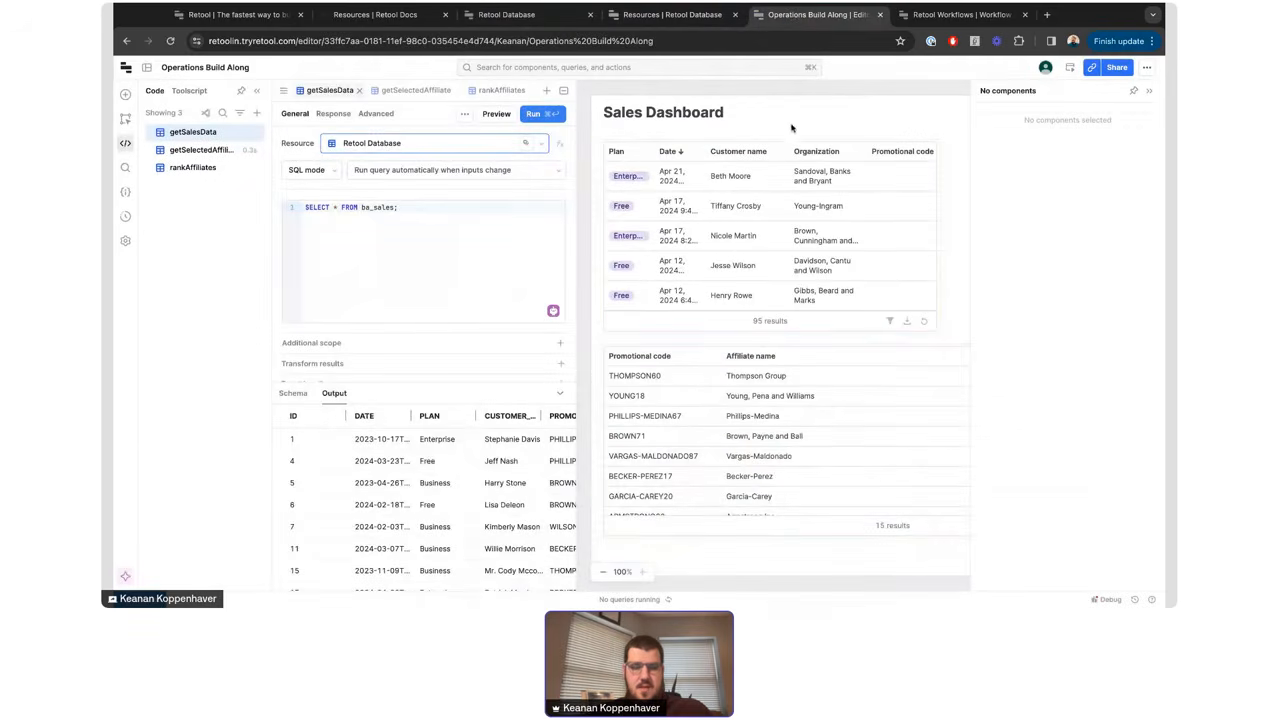
- Highlight the SELECT * FROM ba_sales statement in the getSalesData query and open the Ask AI prompt for it
left_click(400, 209)
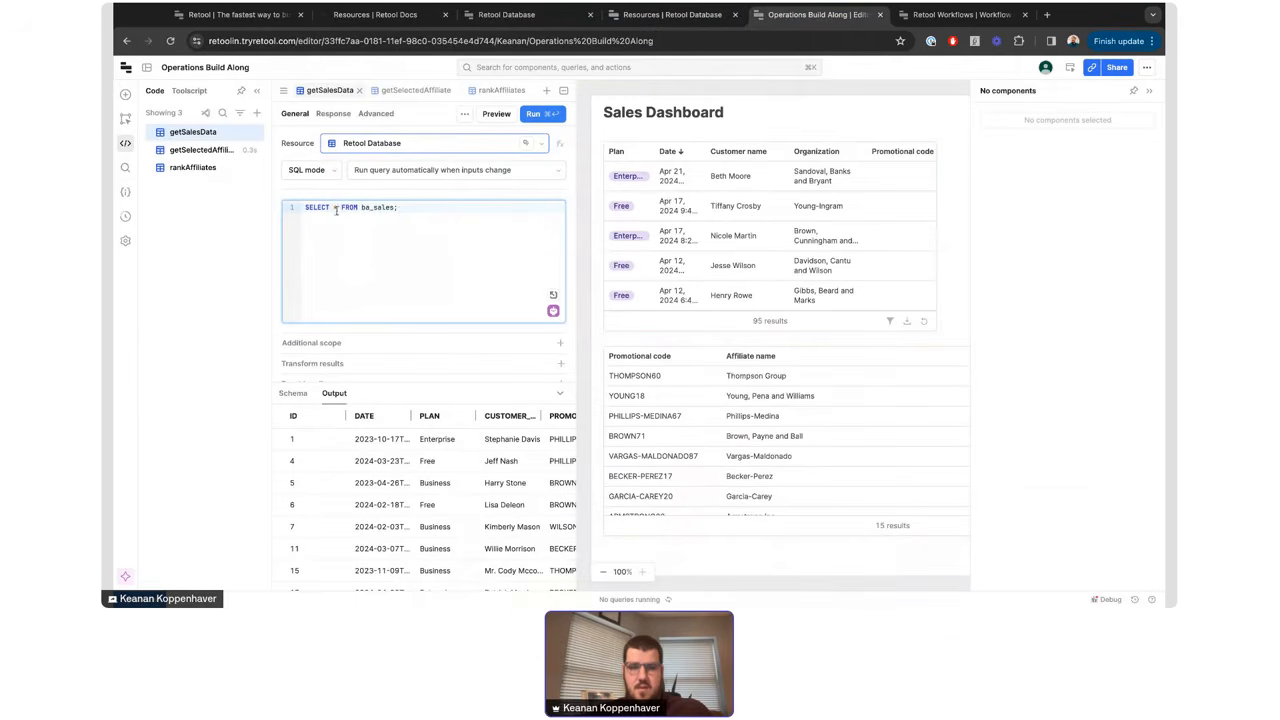
left_click_drag(400, 209, 318, 208)
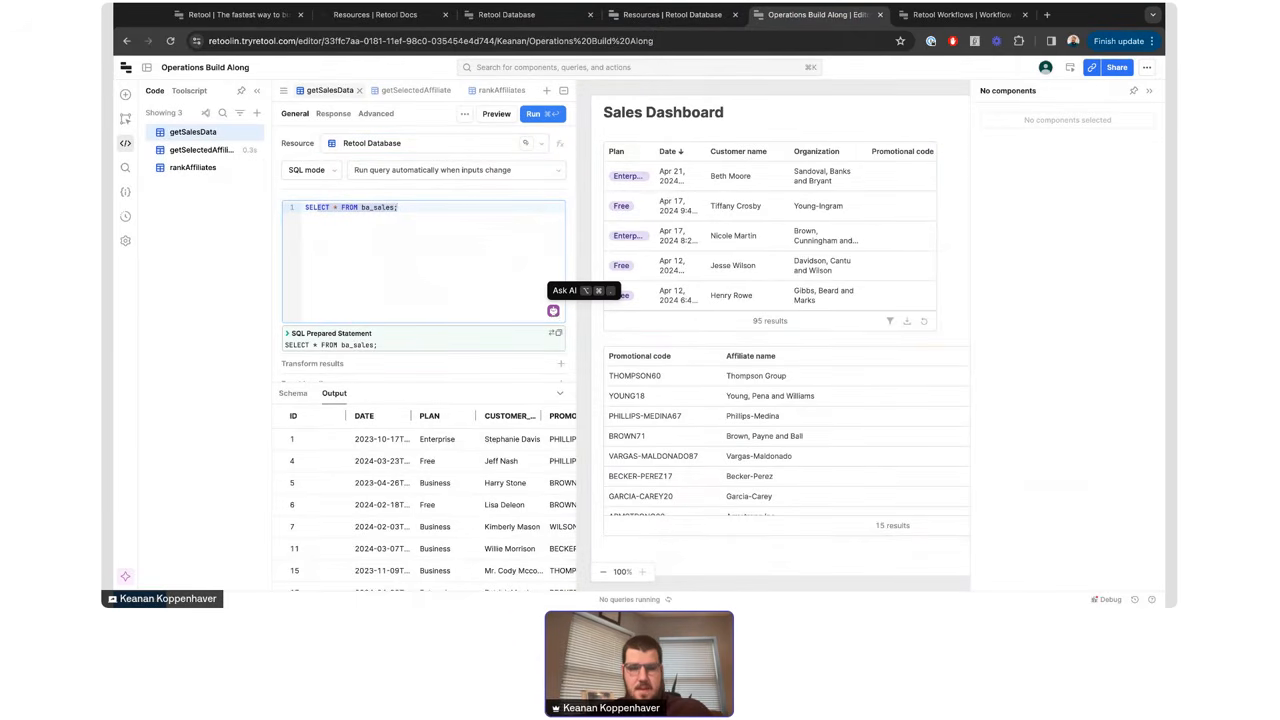
left_click(554, 313)
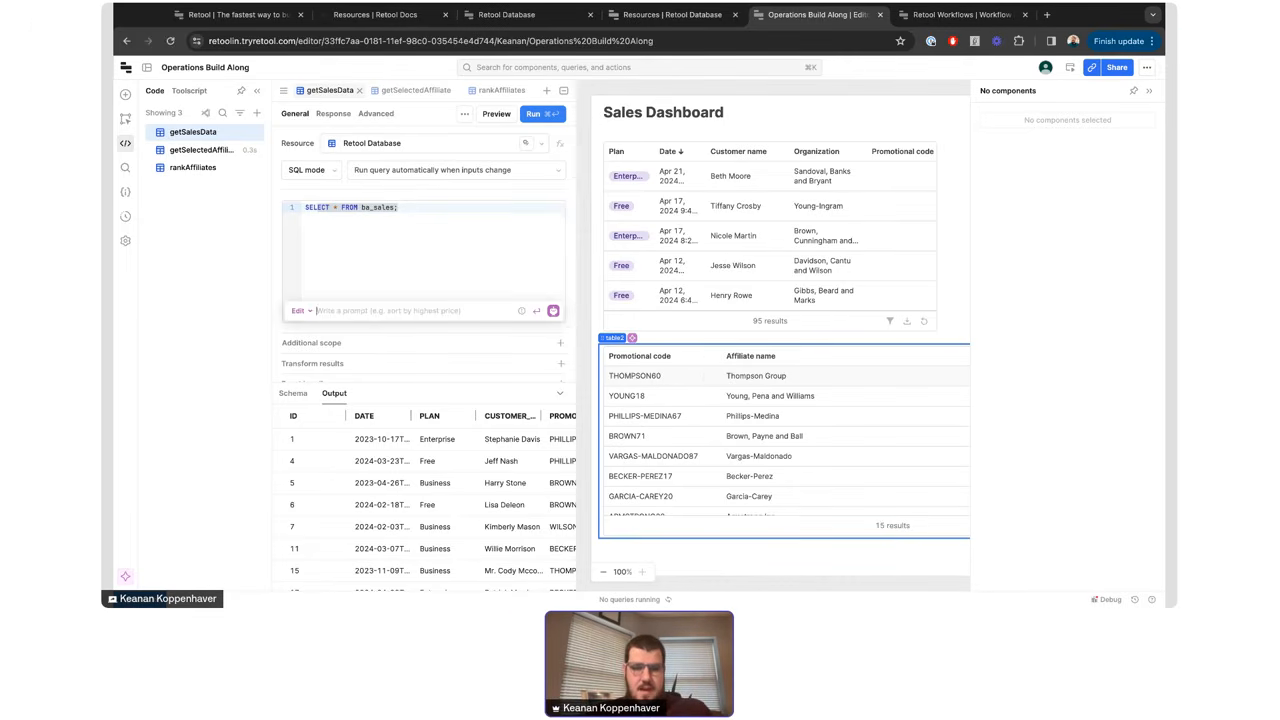
- Open the rankAffiliates query and select its entire SQL statement for review
left_click(197, 170)
left_click(441, 258)
key("ctrl+a")
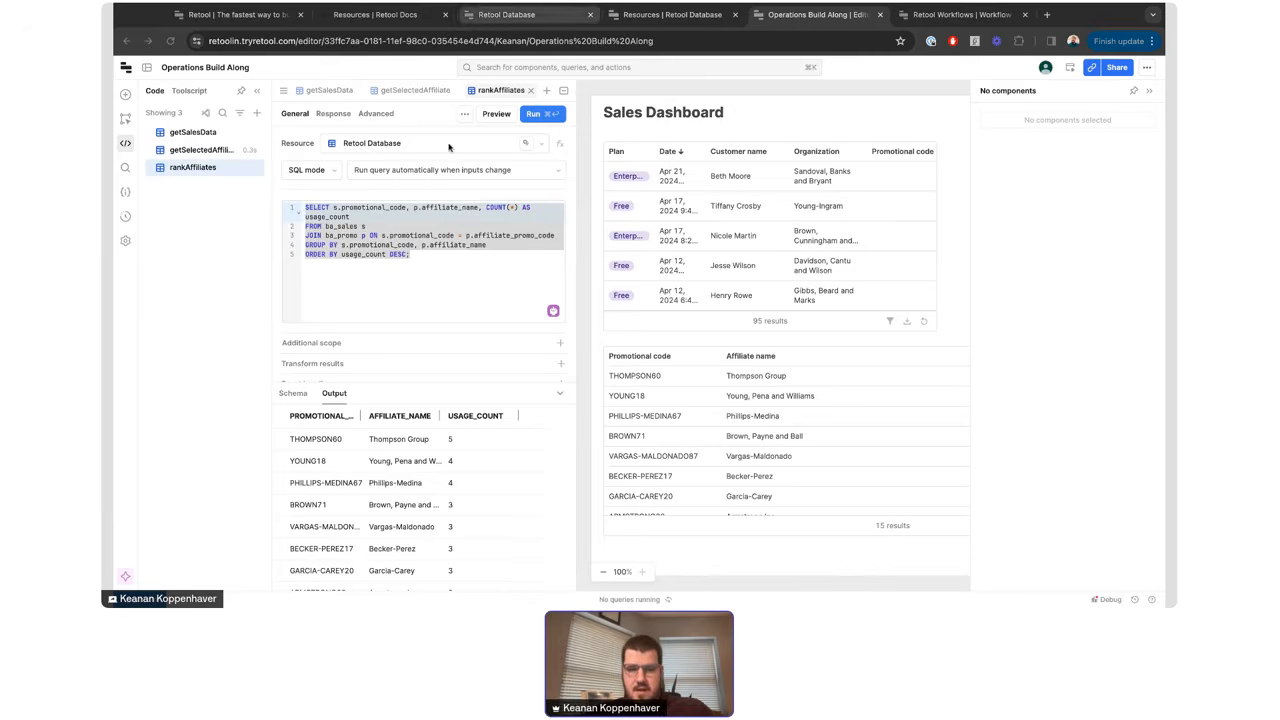
key("super+Tab")
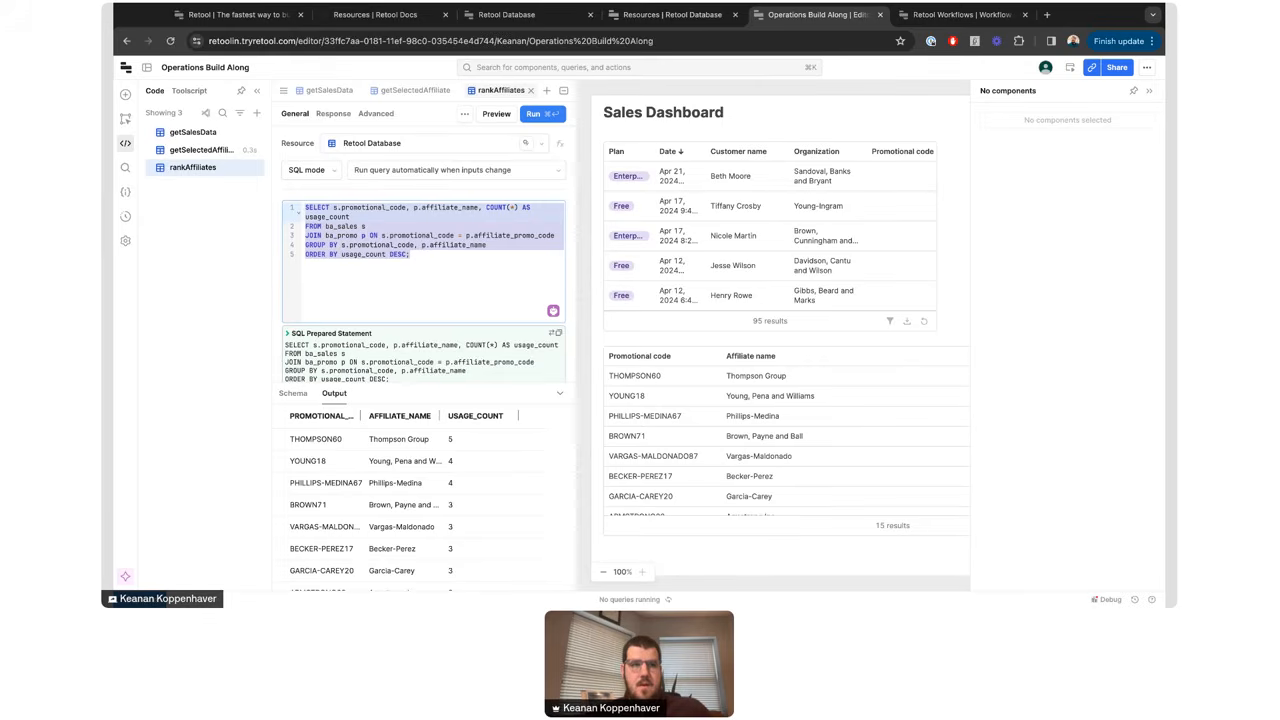
key("super+Tab")
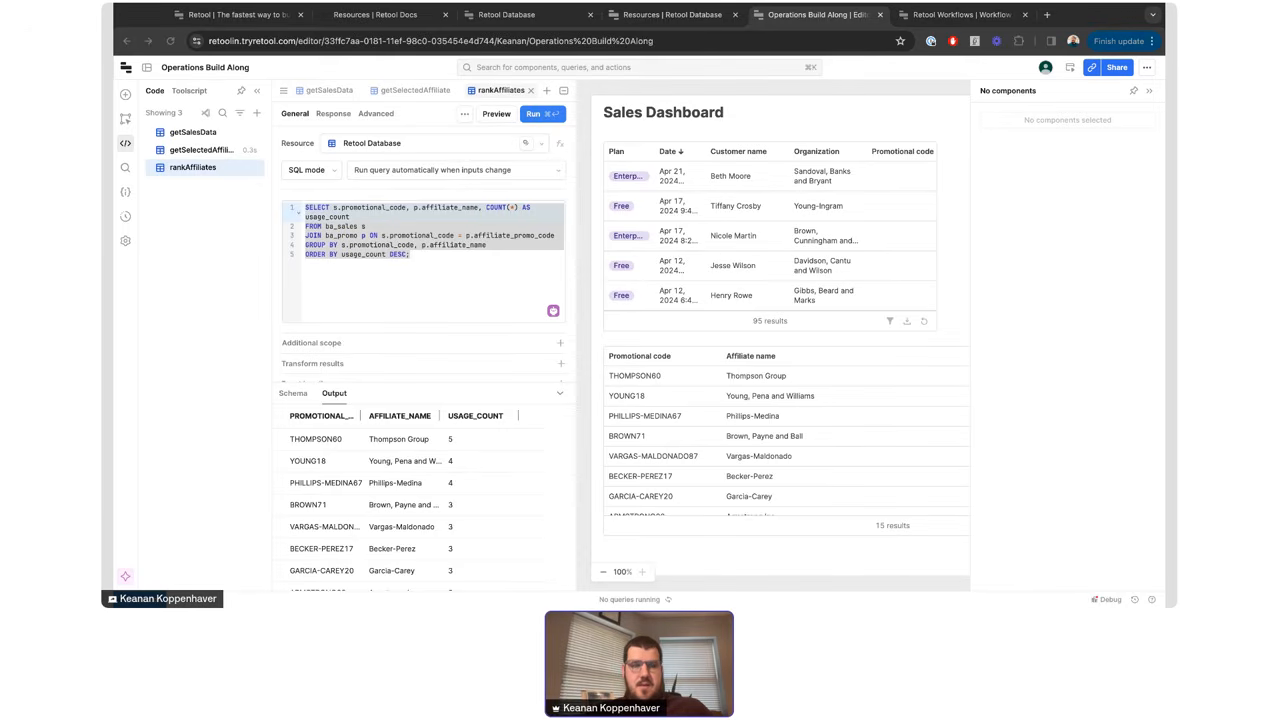
left_click(583, 156)
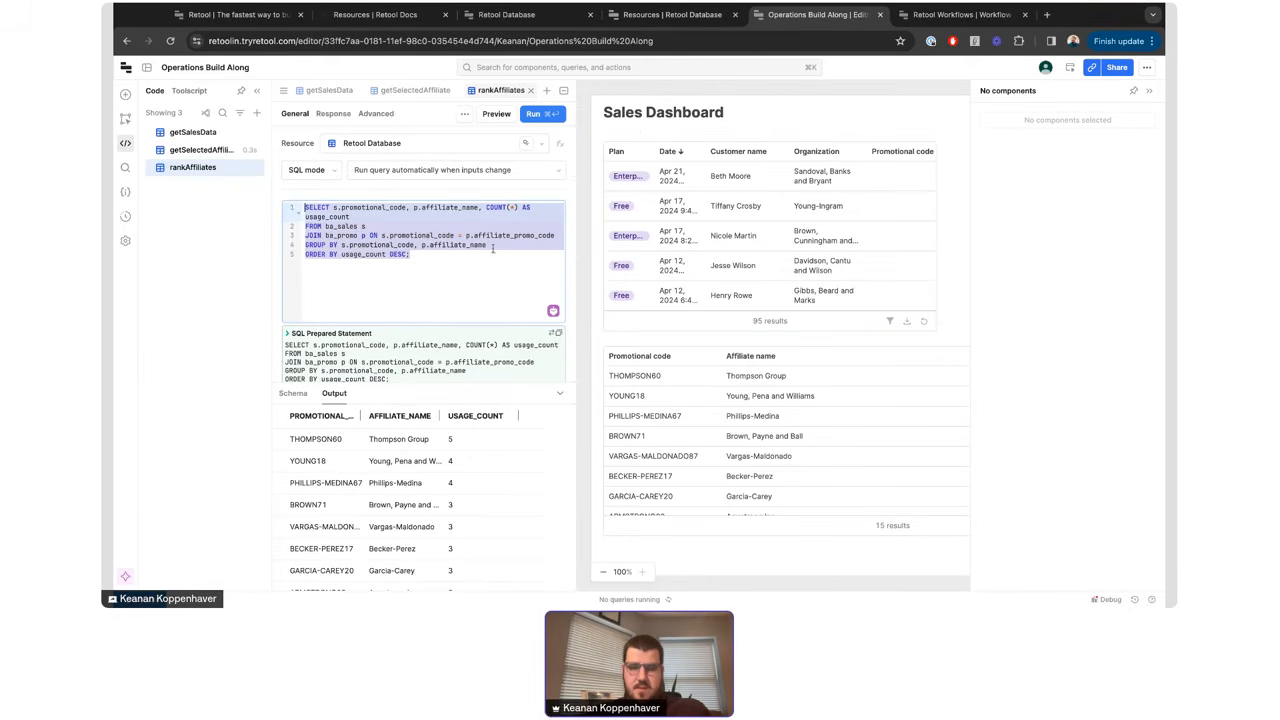
- Collapse the output of the rankAffiliates query and enable Transform results for it
left_click(559, 393)
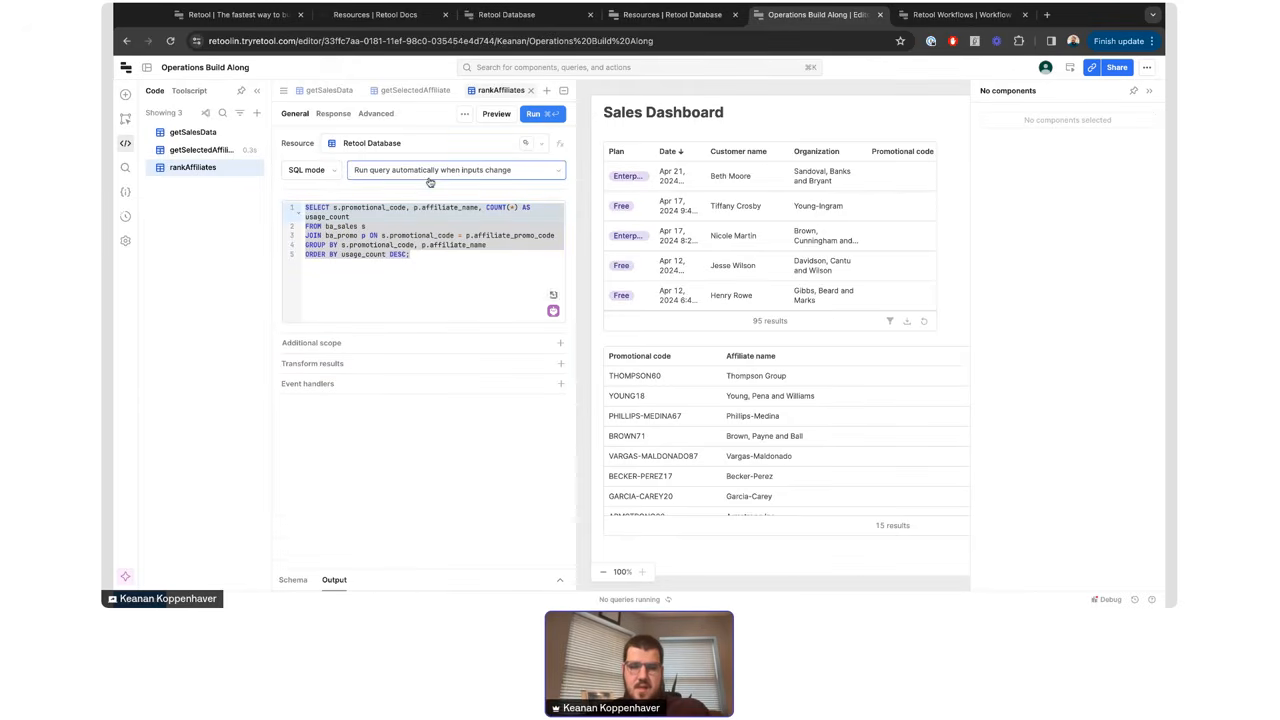
left_click(411, 245)
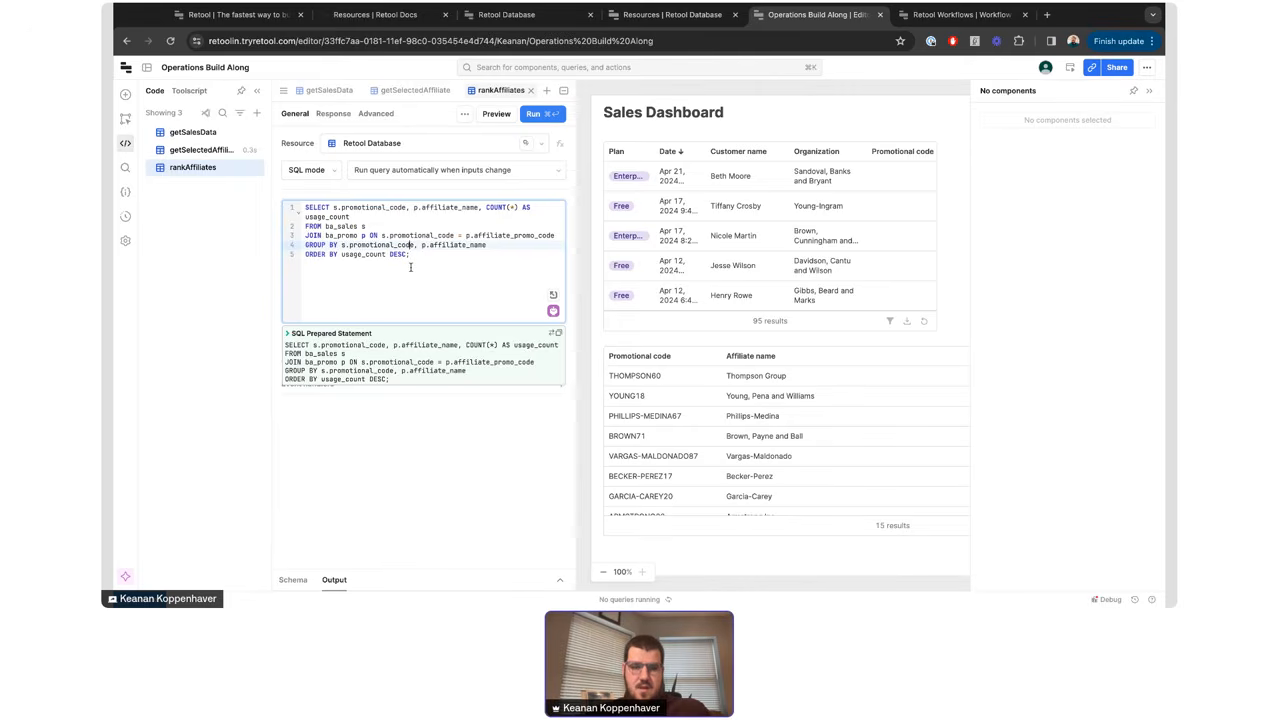
left_click(414, 255)
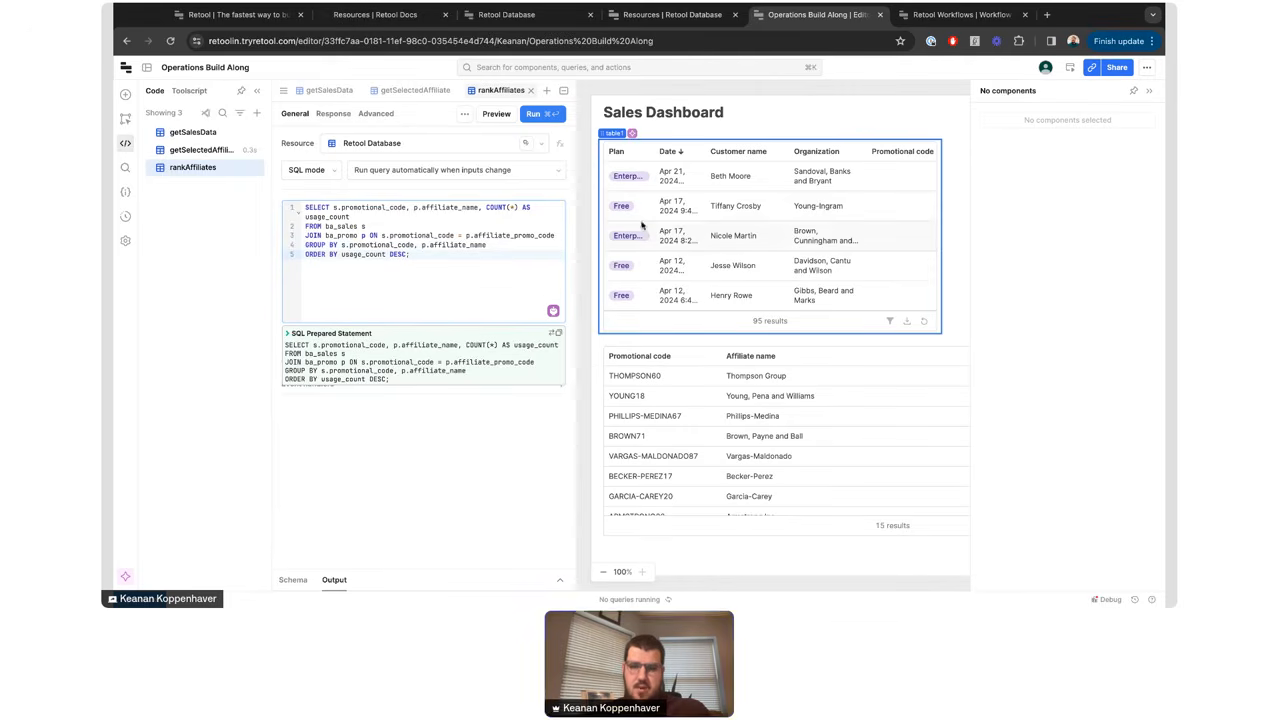
left_click(454, 451)
left_click(416, 368)
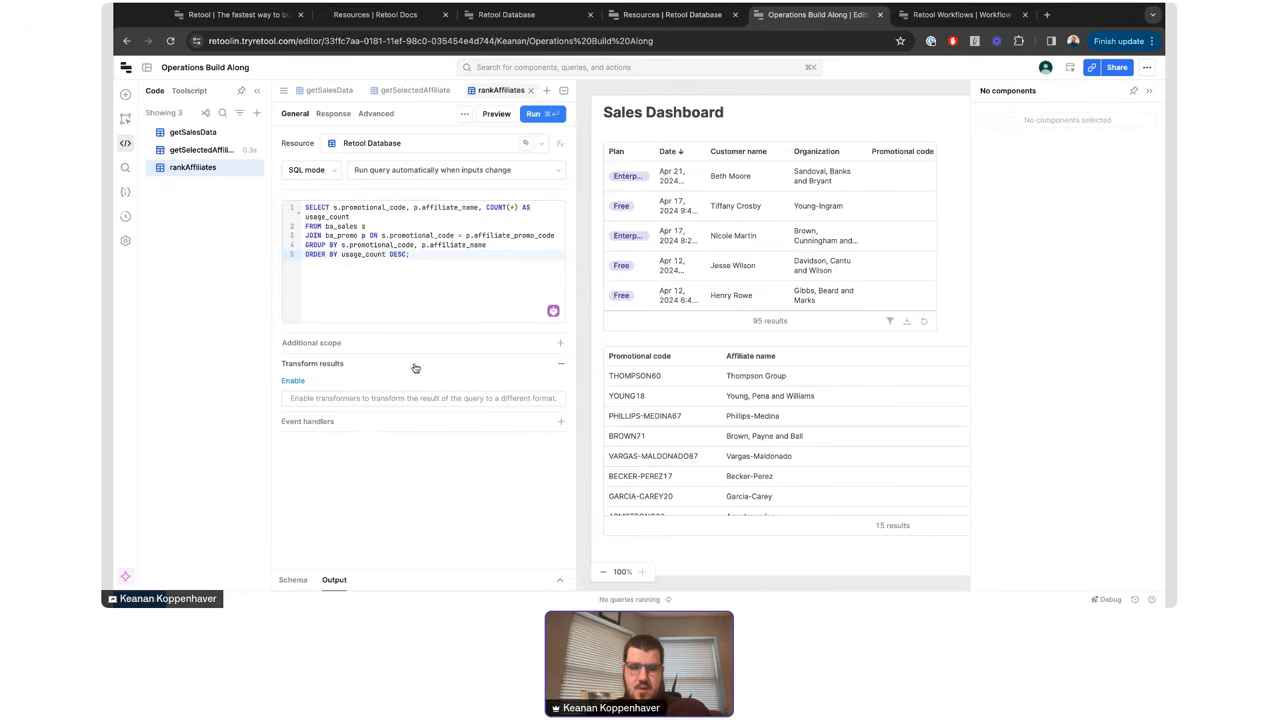
left_click(293, 381)
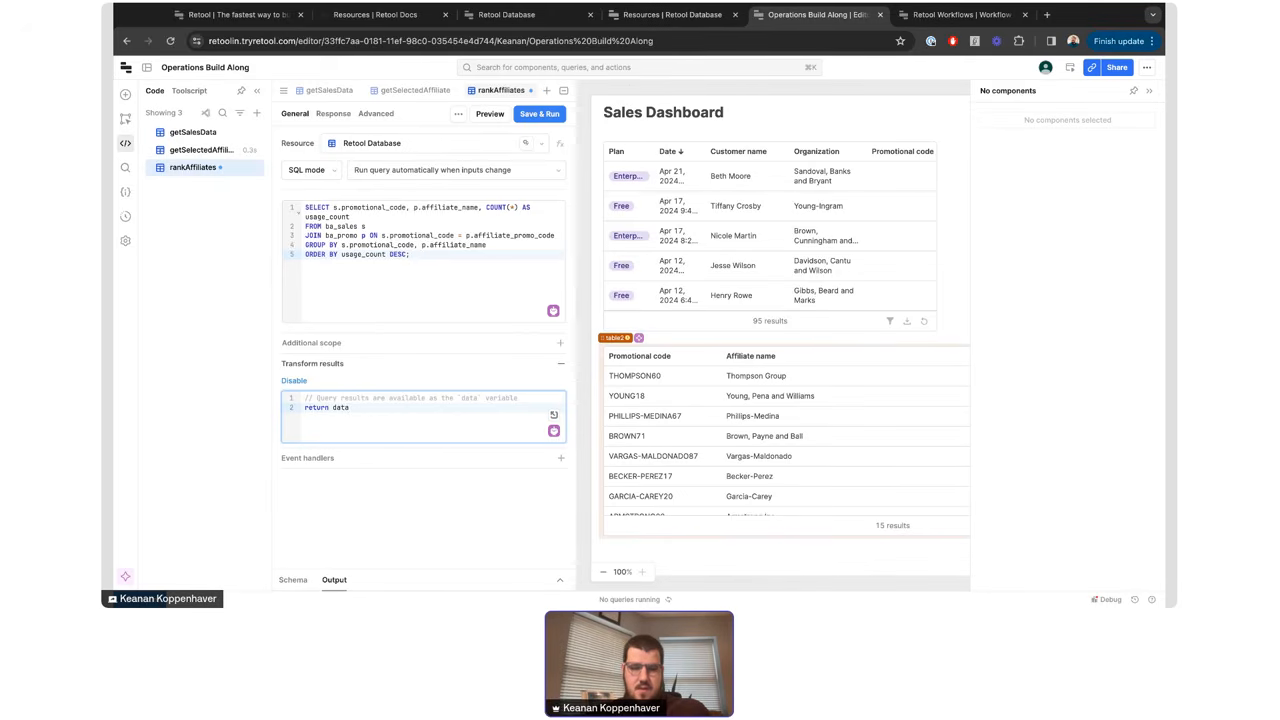
- Highlight the full rankAffiliates SQL statement and place the cursor in the query's transformer code
left_click(421, 250)
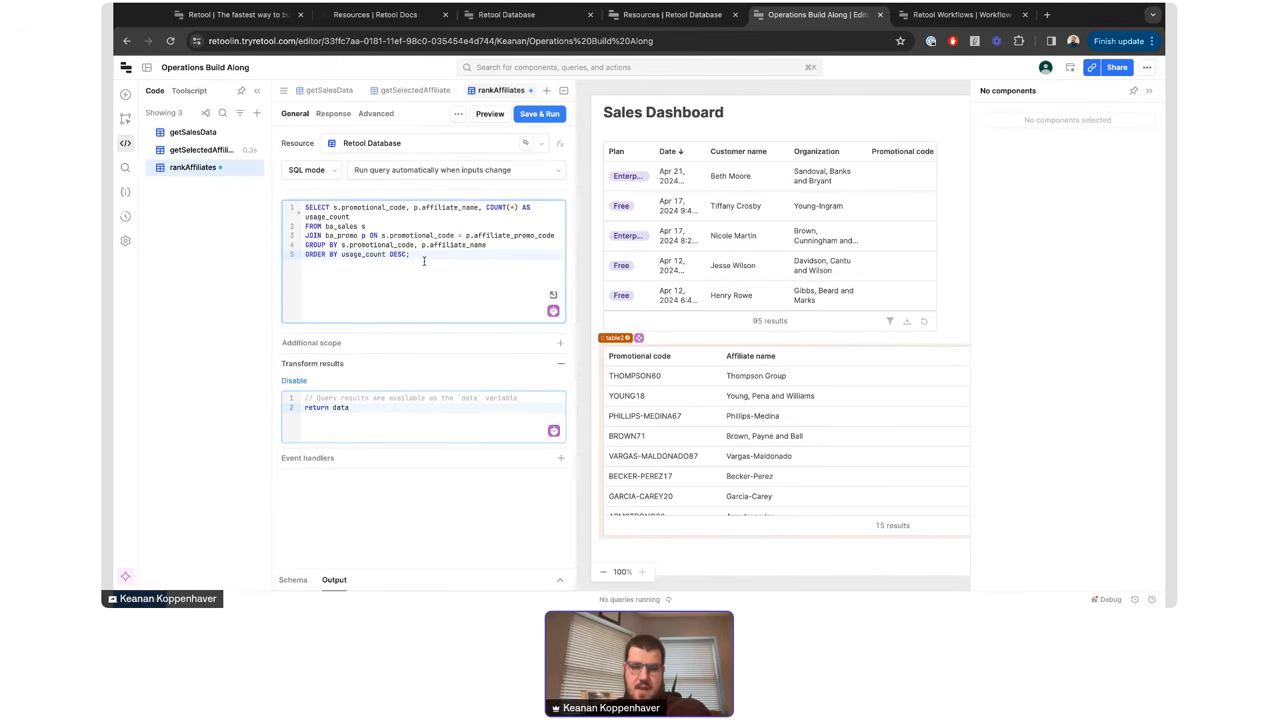
left_click_drag(415, 257, 304, 207)
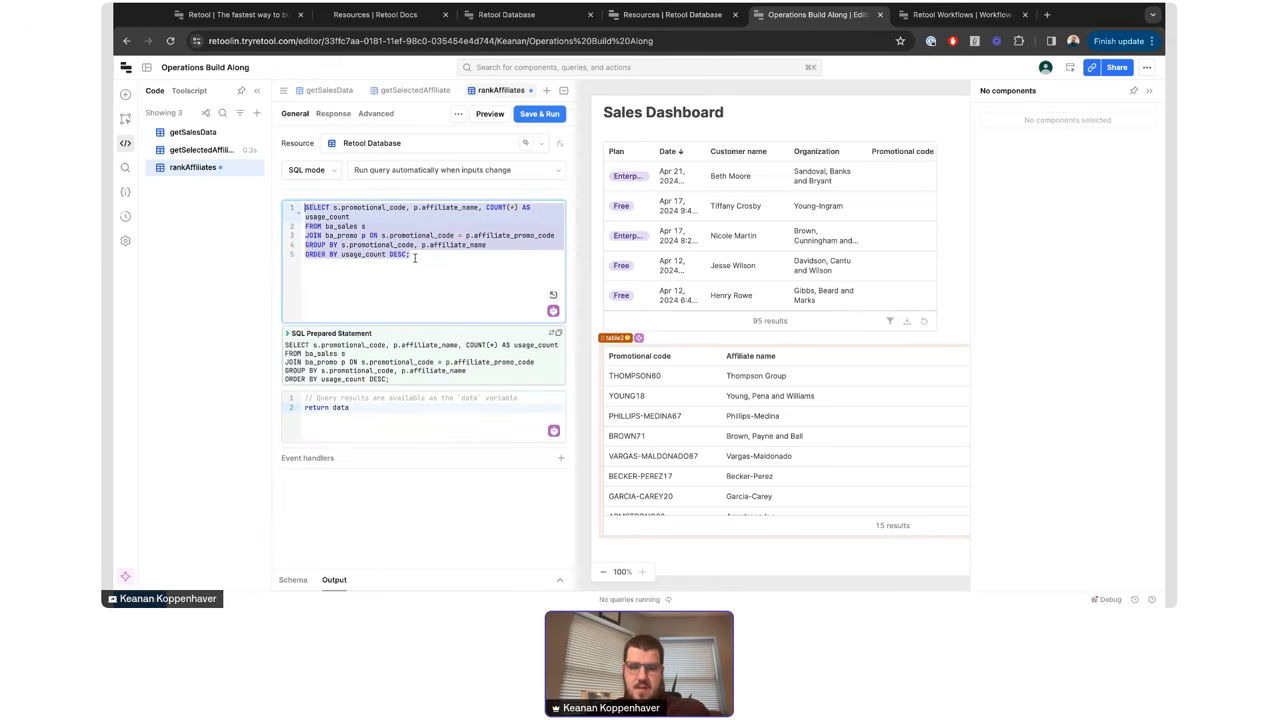
left_click(368, 412)
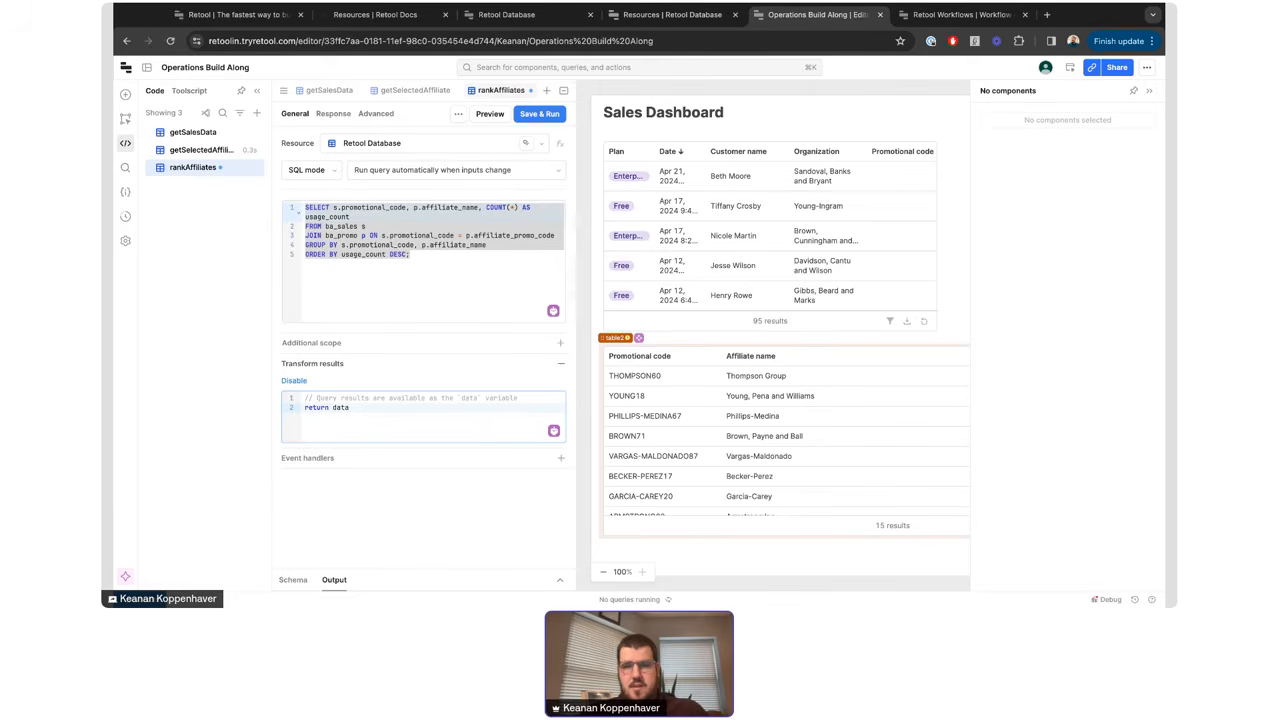
- Close the query editor, and view the General section of the app settings before closing them
left_click(563, 91)
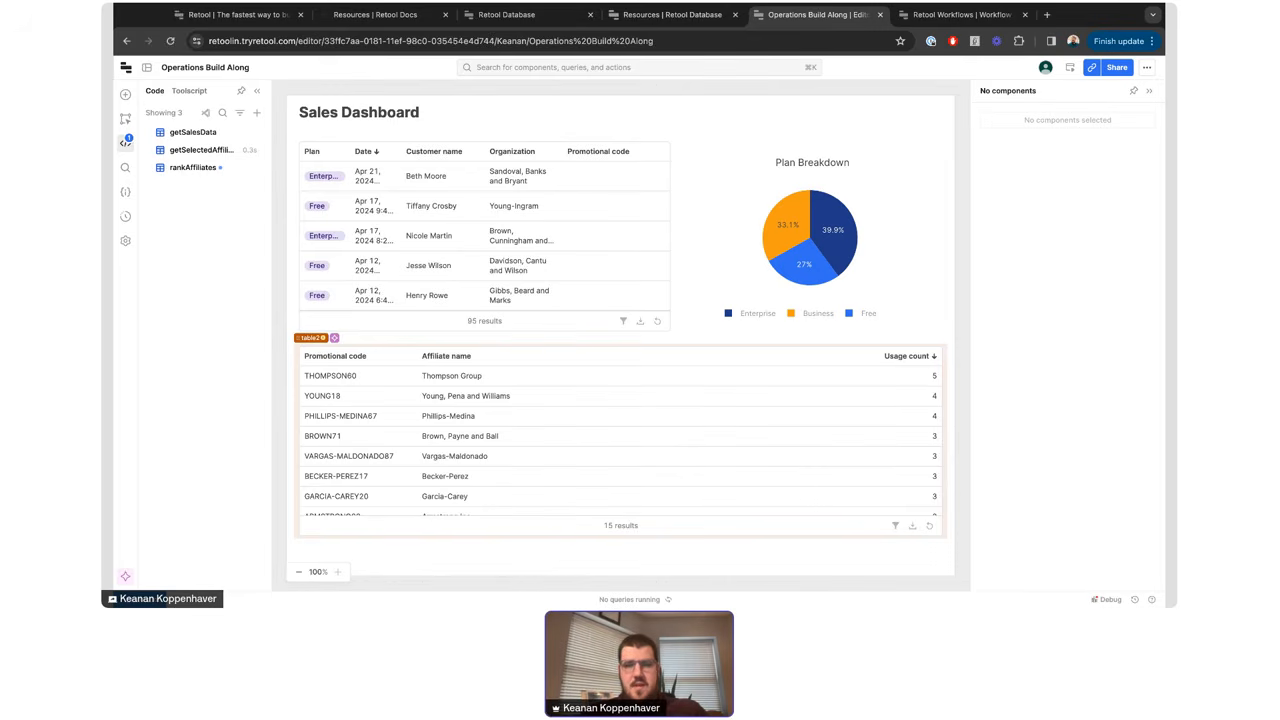
left_click(126, 242)
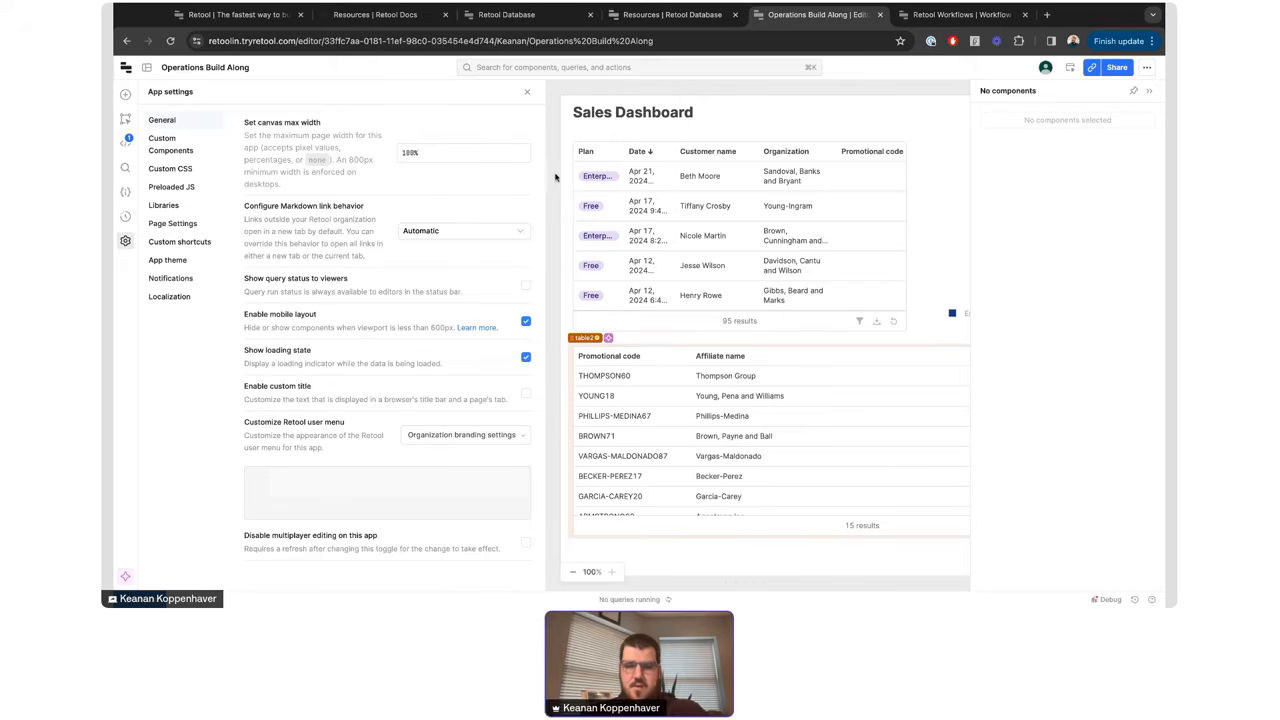
left_click(529, 96)
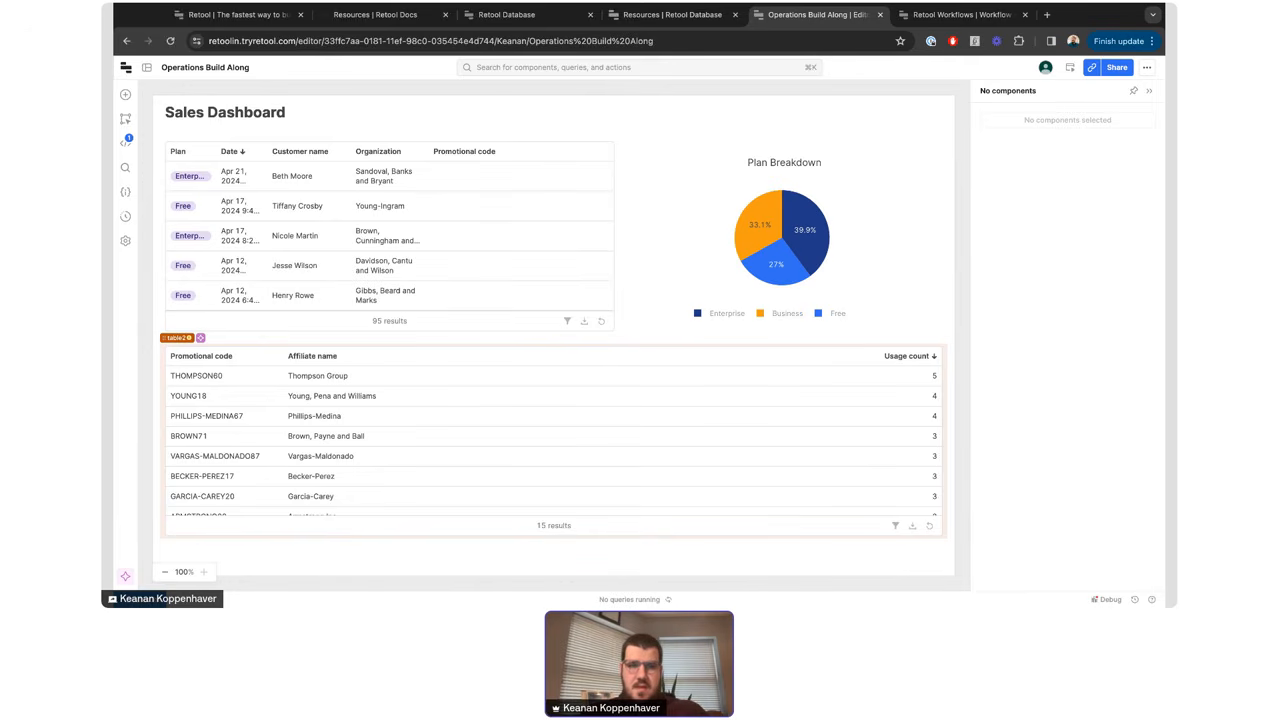
- Review the supported data sources and the Resources section on the Retool Docs Resources page
left_click(378, 14)
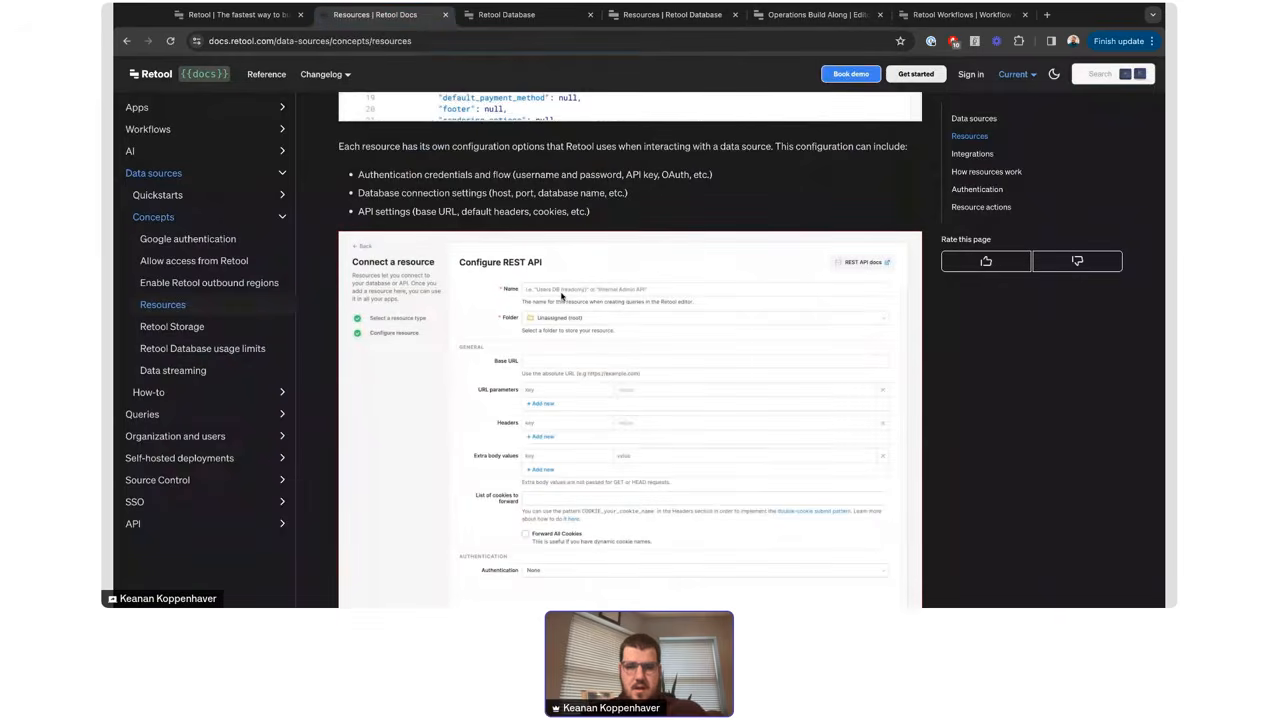
scroll(561, 296, "up", 3)
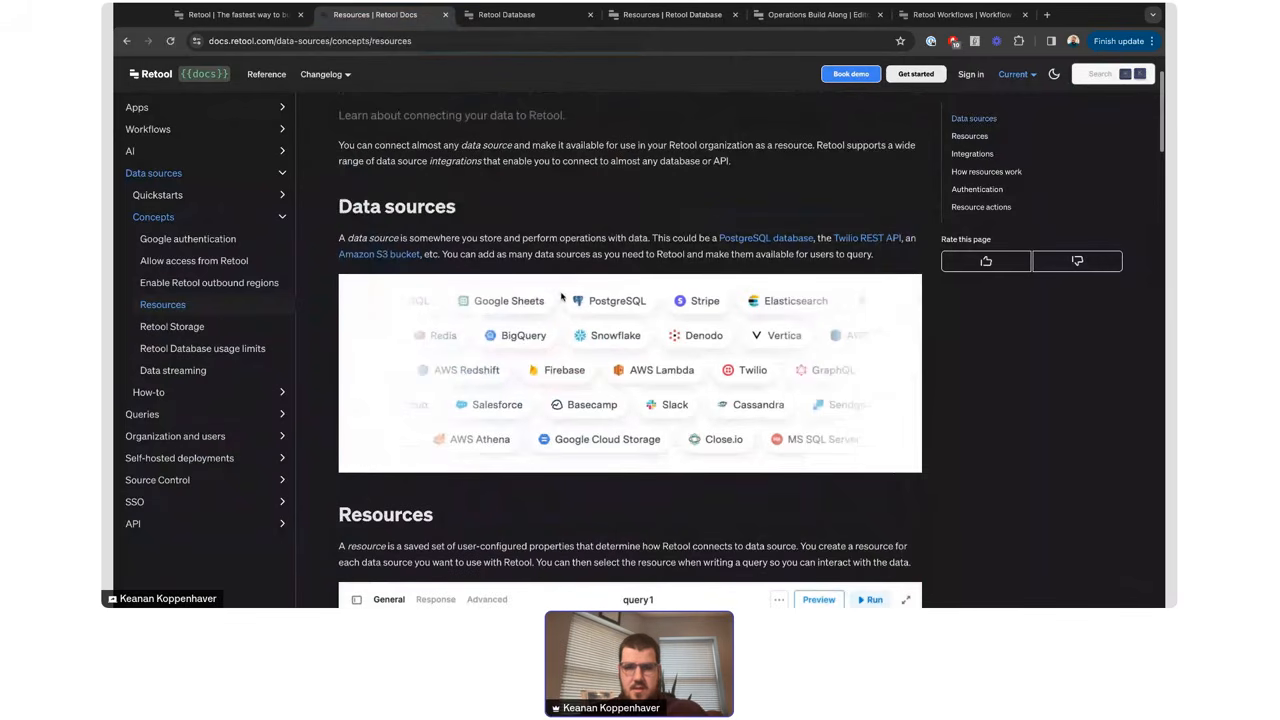
scroll(561, 296, "up", 2)
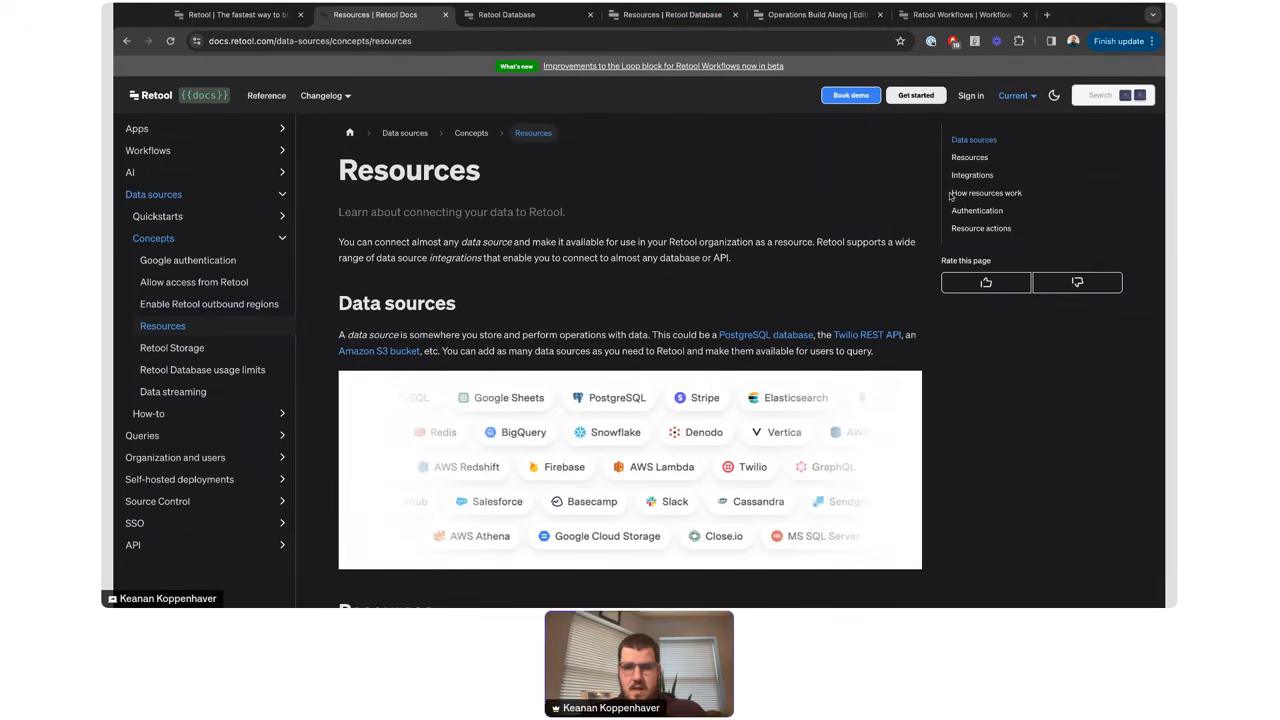
scroll(769, 215, "down", 2)
scroll(769, 215, "down", 2)
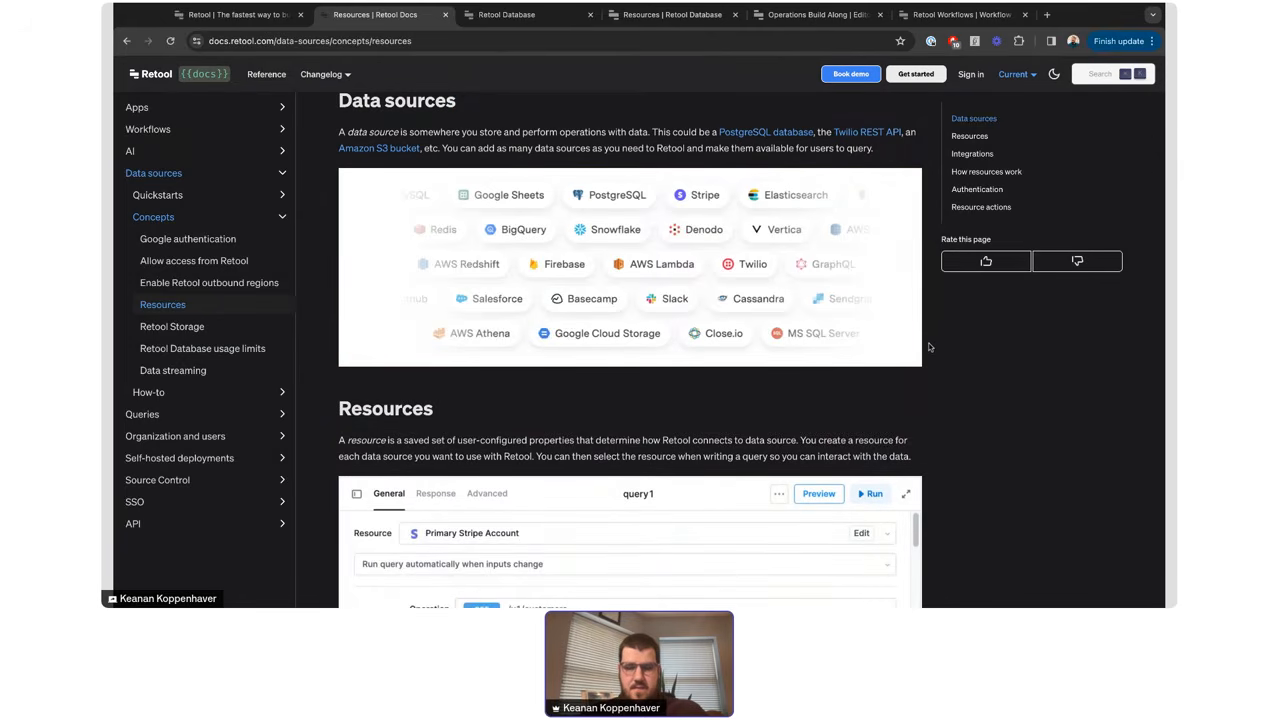
scroll(928, 347, "down", 1)
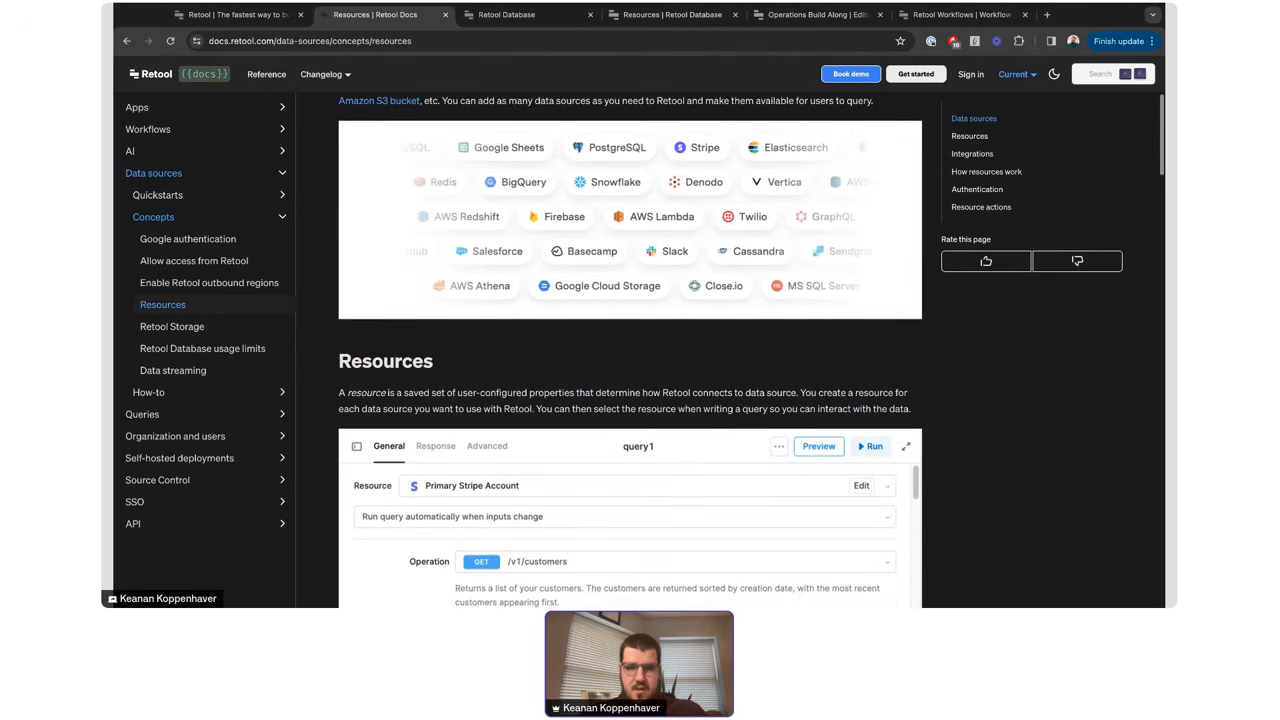
scroll(630, 350, "down", 3)
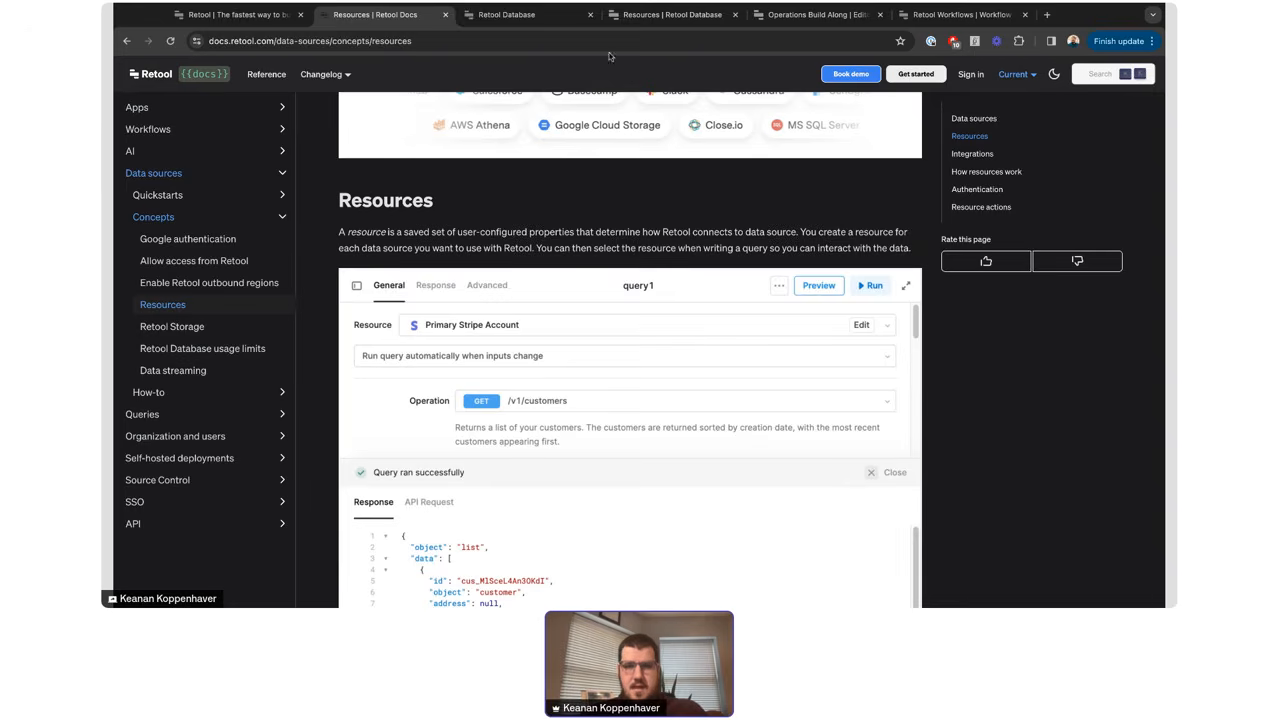
scroll(450, 200, "up", 3)
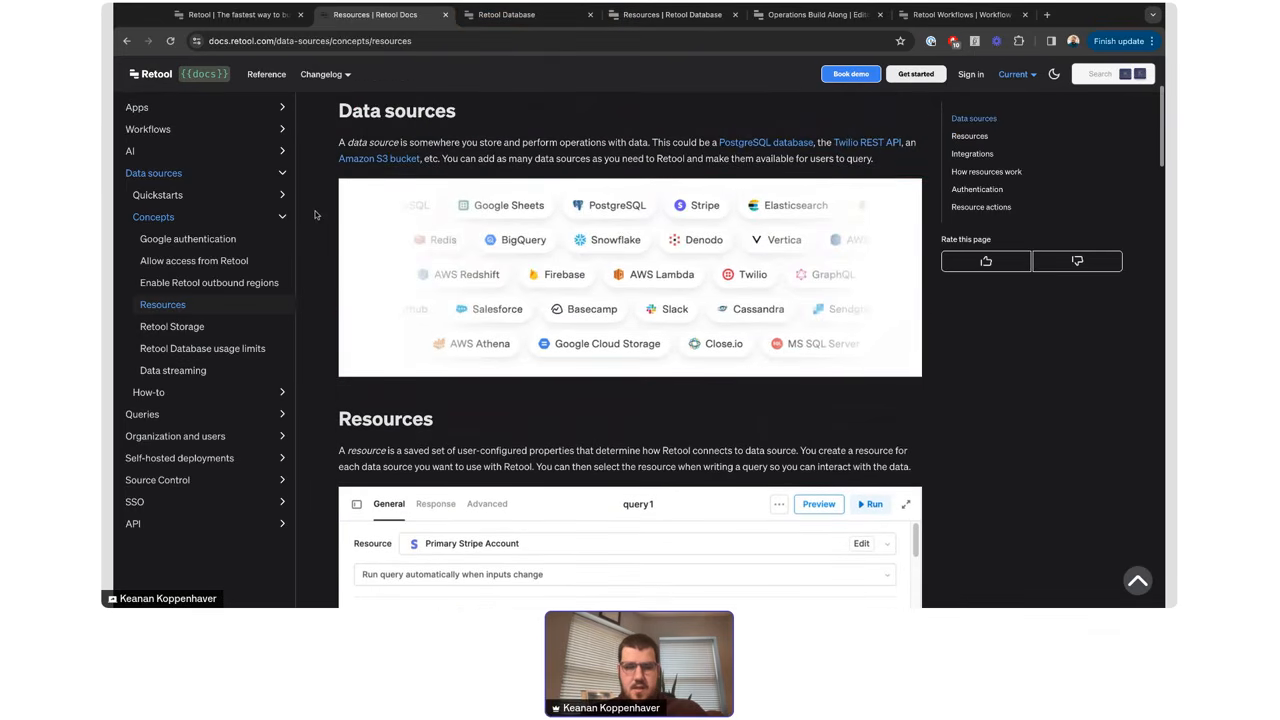
scroll(314, 214, "up", 1)
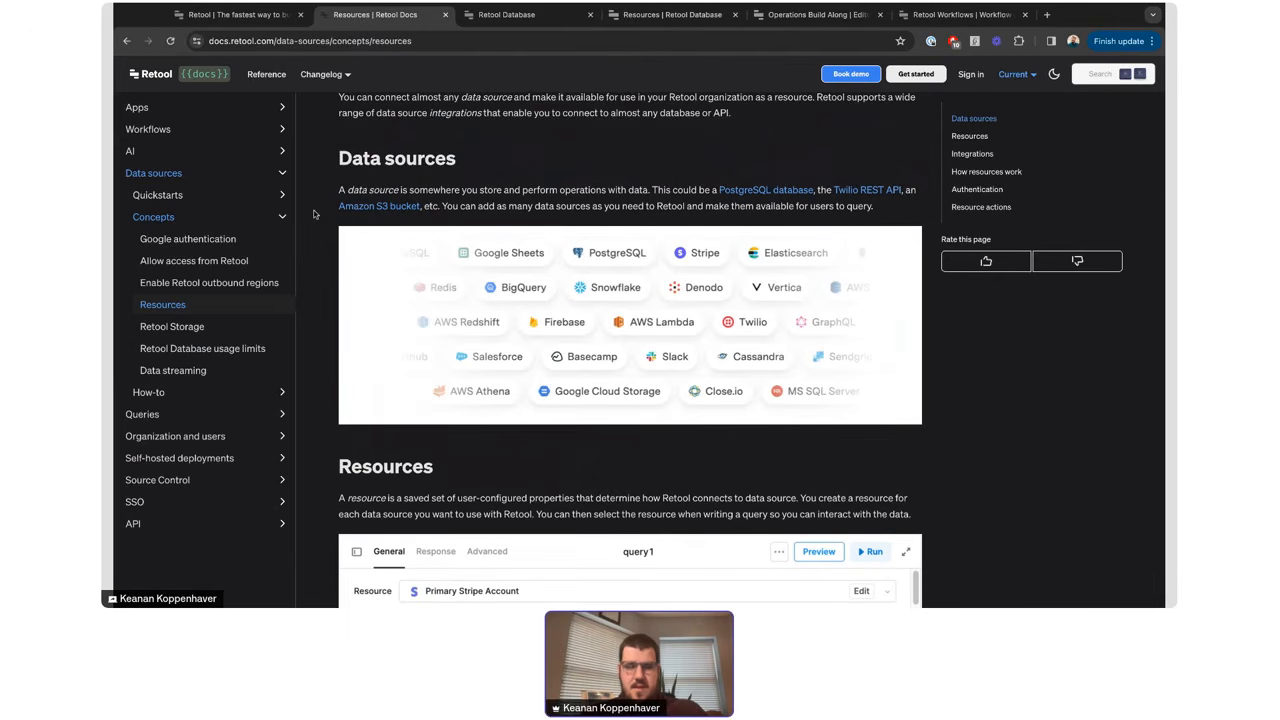
- Return to the Operations Build Along app and select the sales table to show its settings
left_click(800, 15)
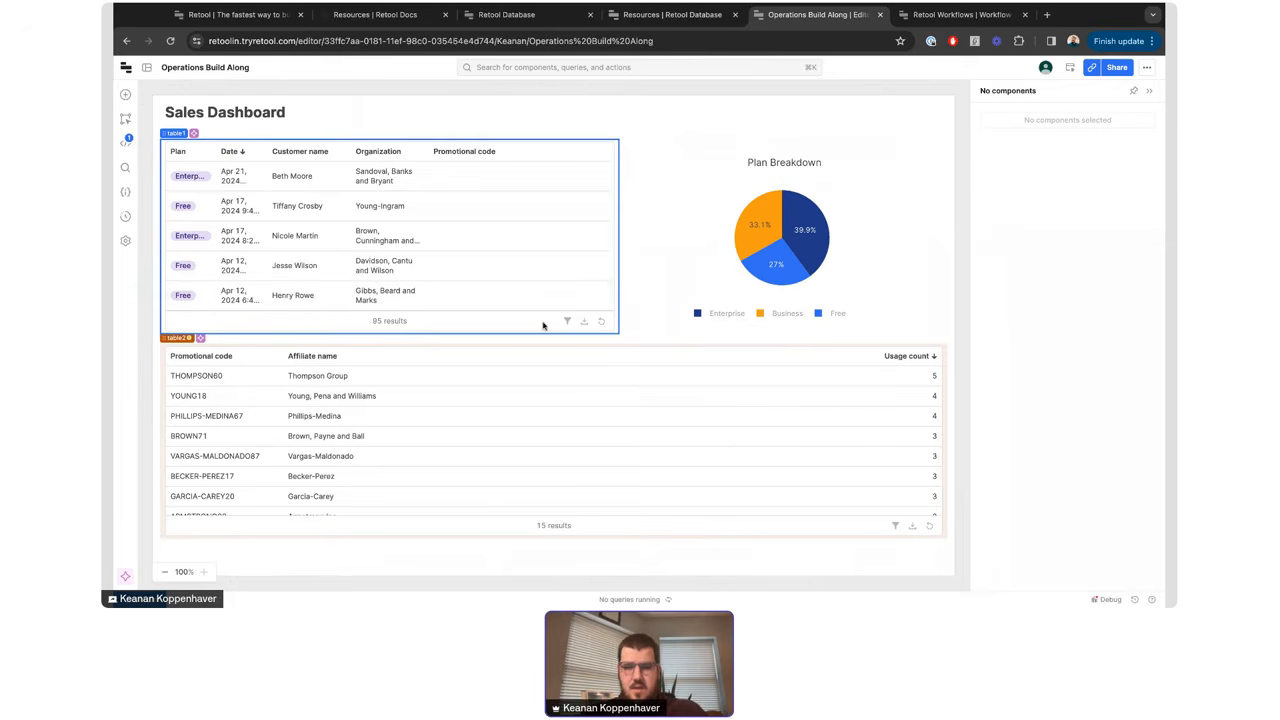
left_click(506, 327)
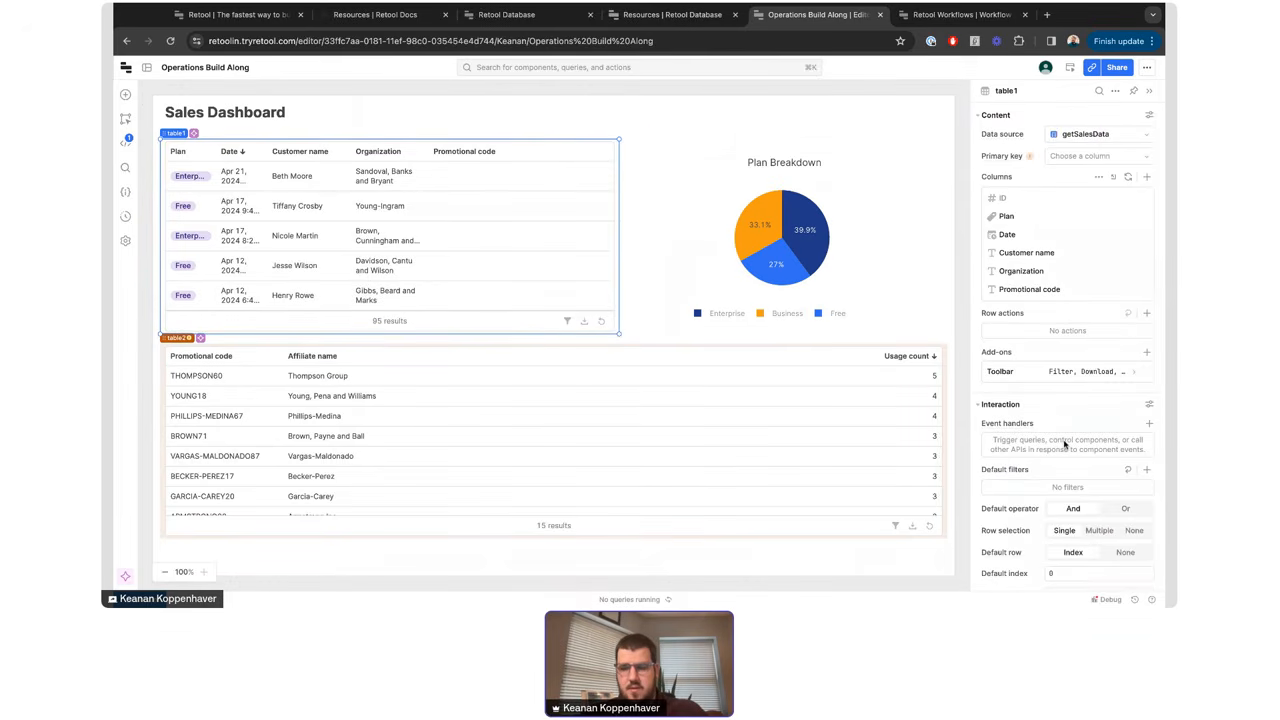
- Add a Select row event handler to the sales table with Confetti as its action
left_click(1149, 423)
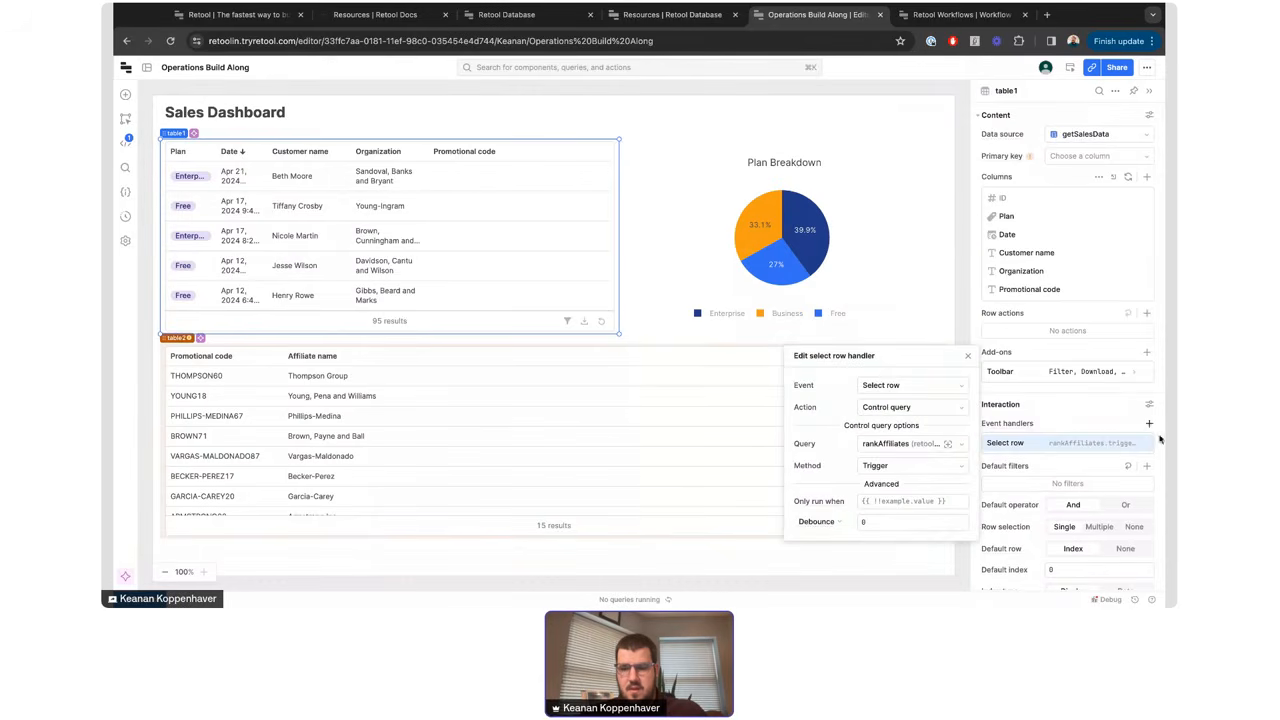
left_click(912, 385)
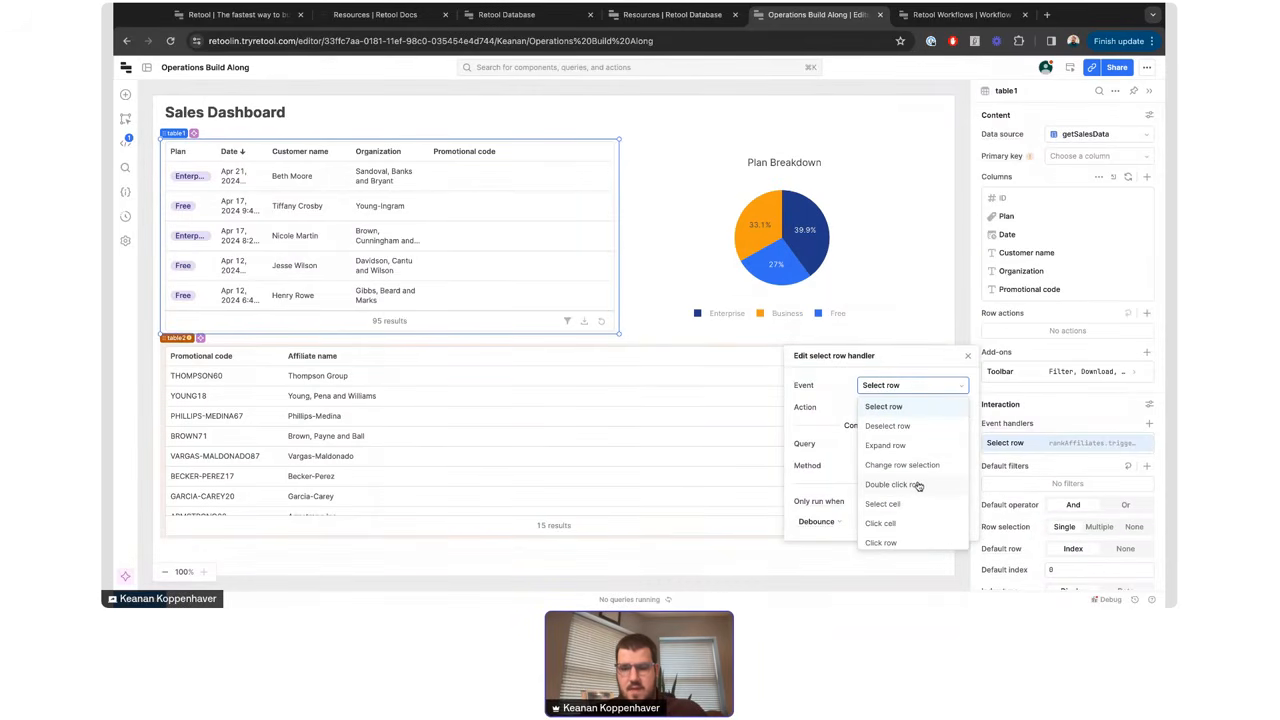
left_click(910, 408)
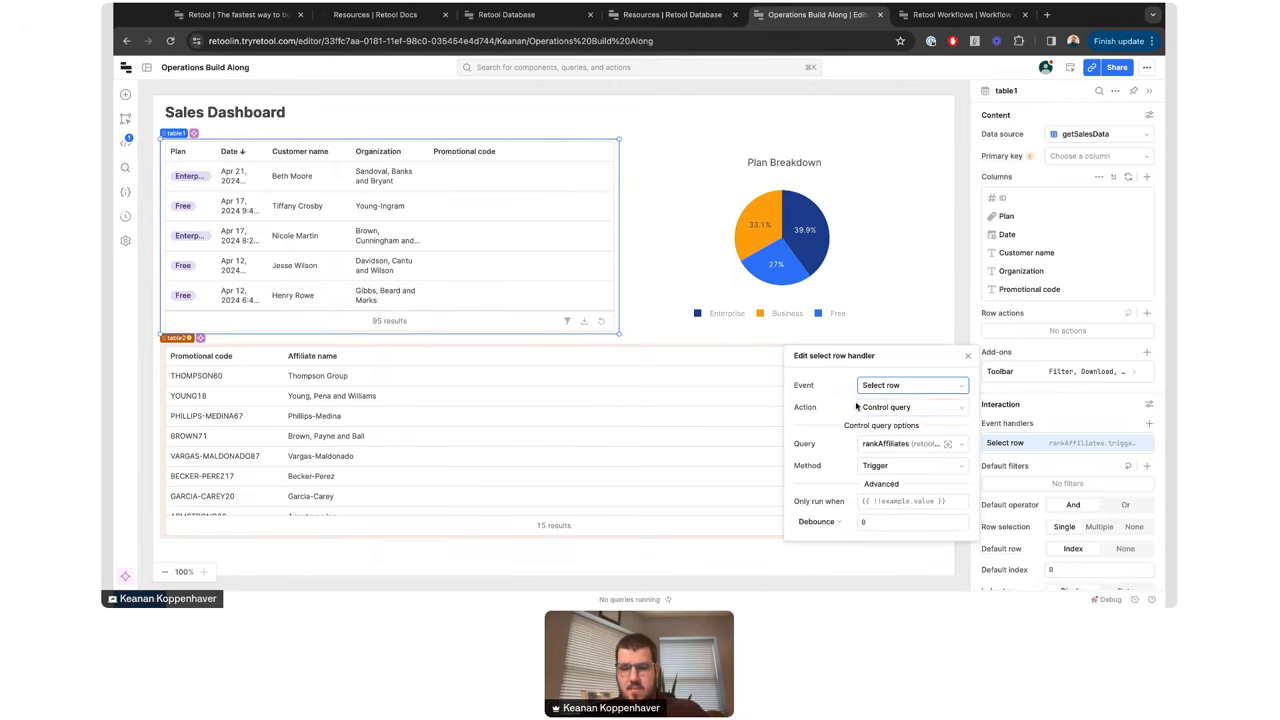
left_click(890, 410)
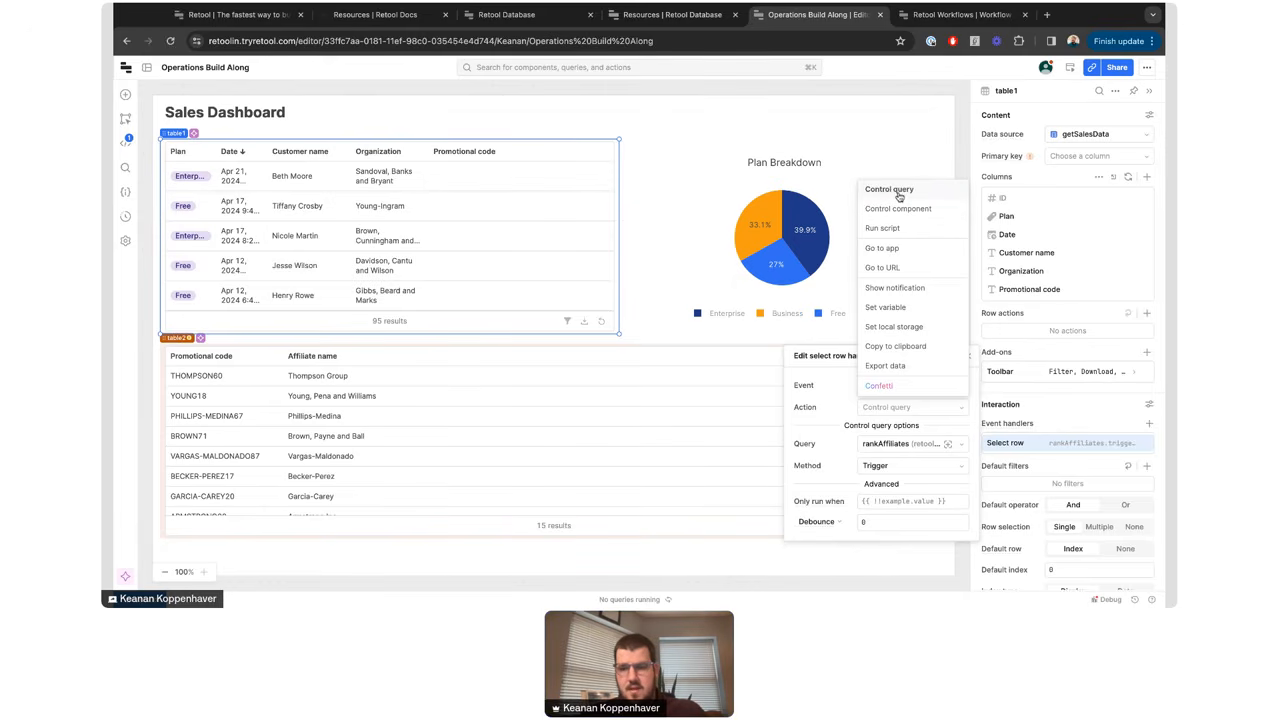
left_click(880, 385)
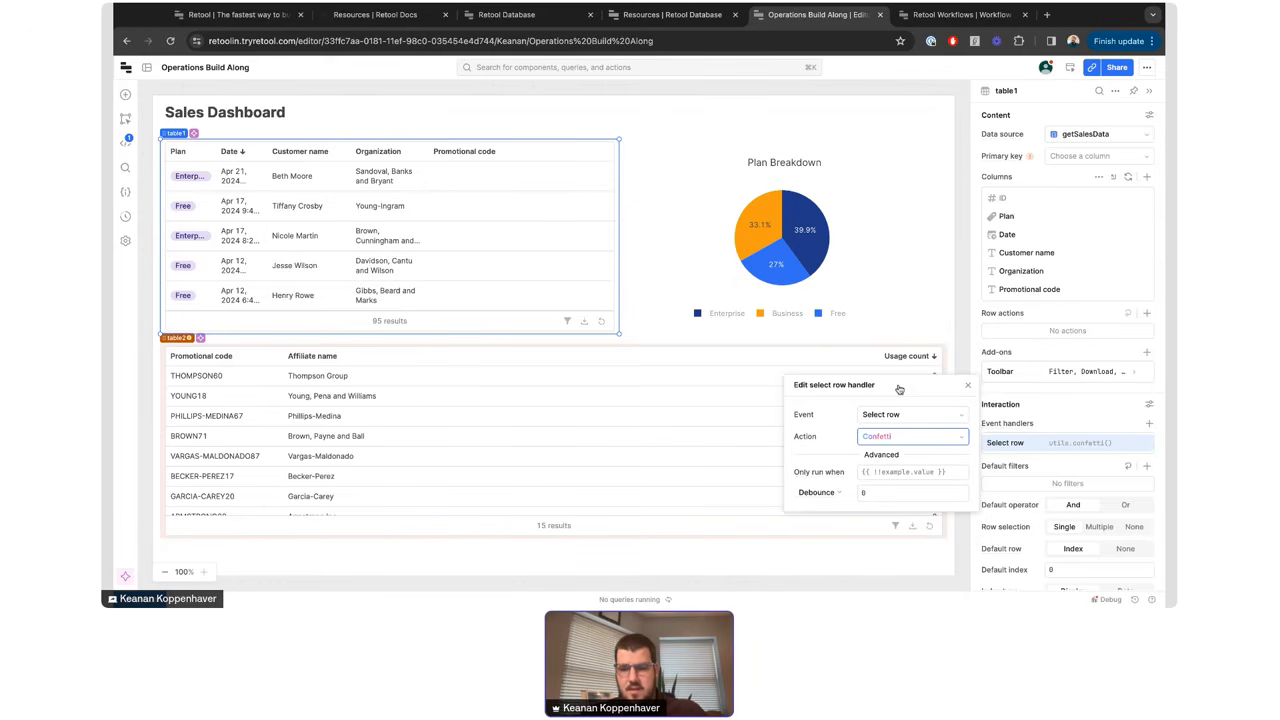
left_click(966, 386)
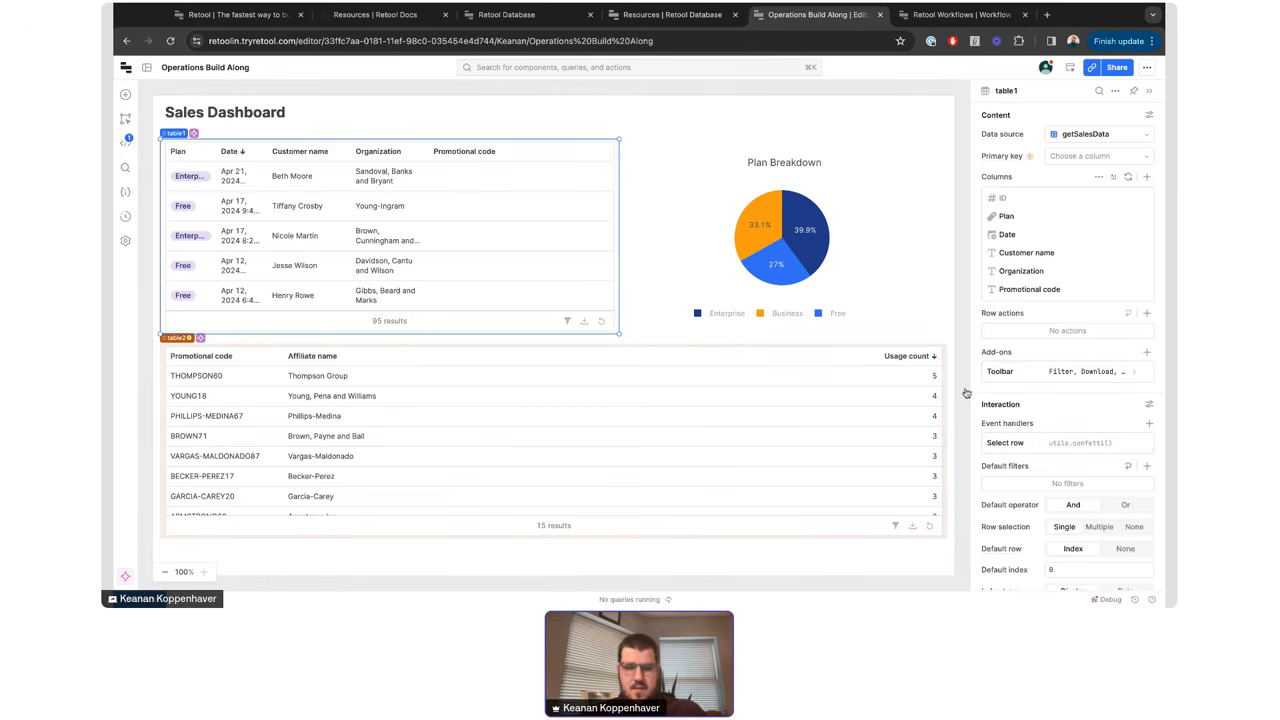
- Test the confetti handler by selecting several different rows in the sales table, and deselect the table component
left_click(425, 220)
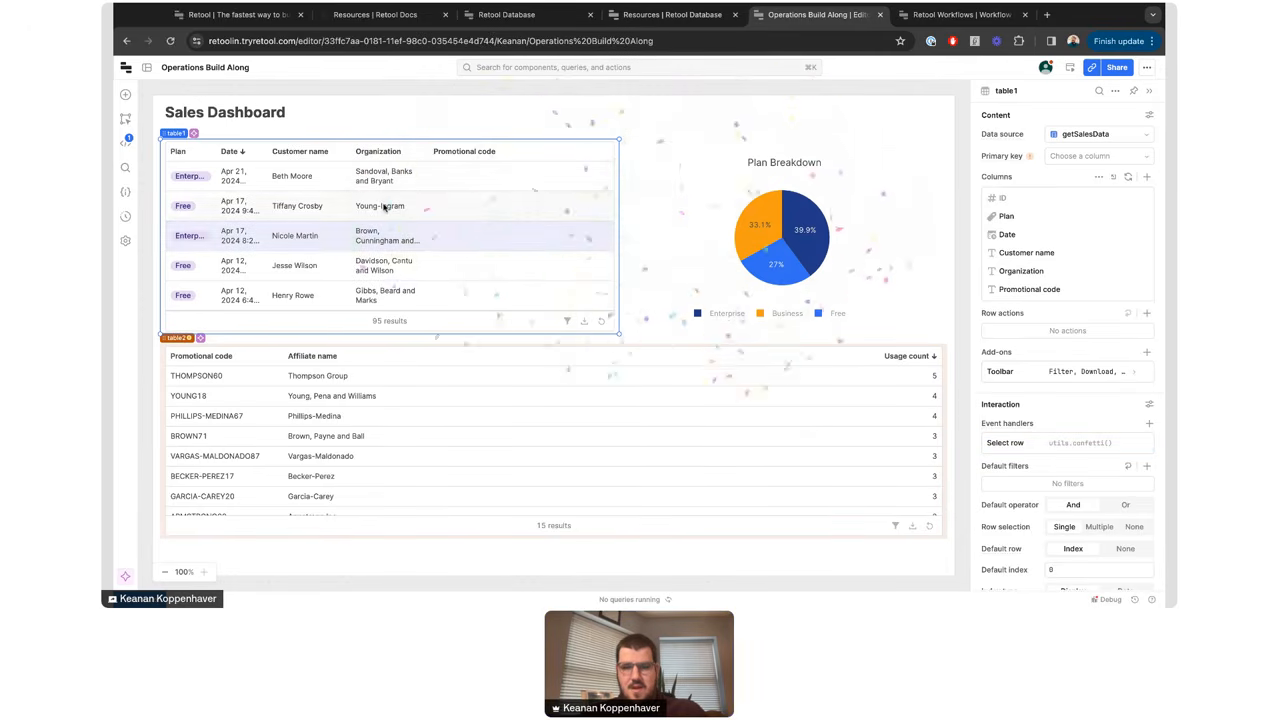
left_click(384, 207)
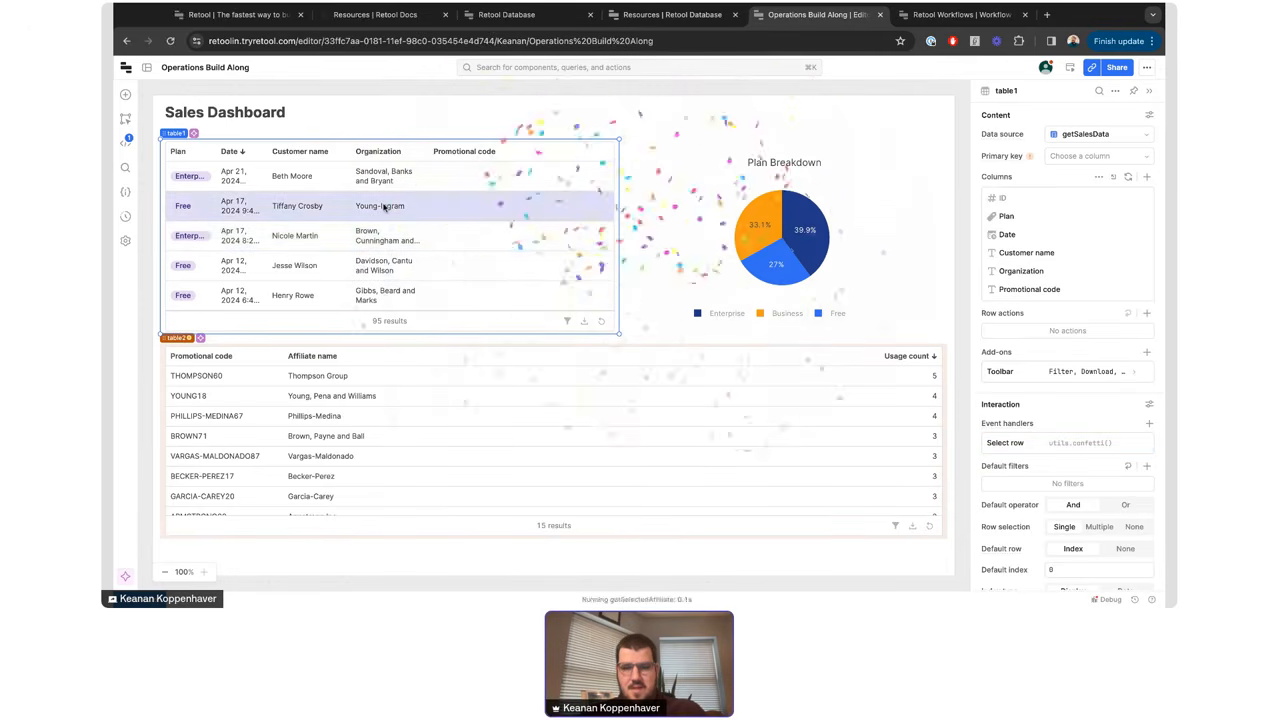
left_click(385, 268)
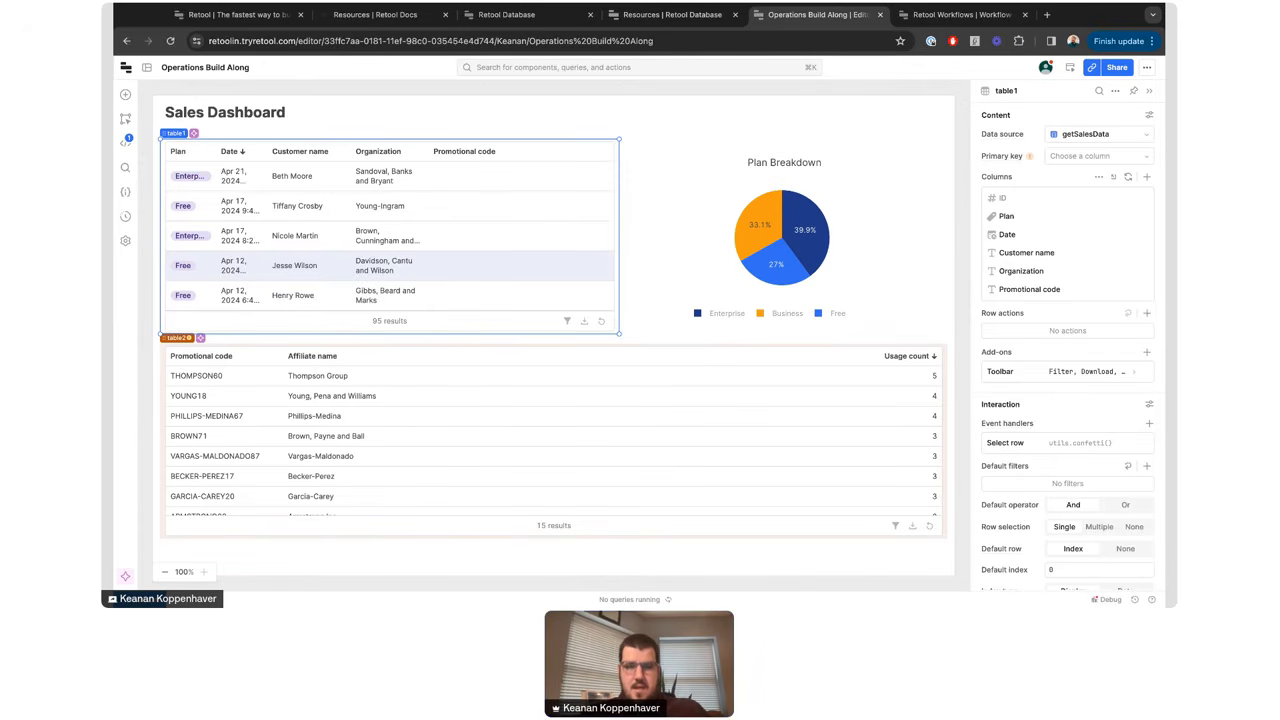
left_click(601, 120)
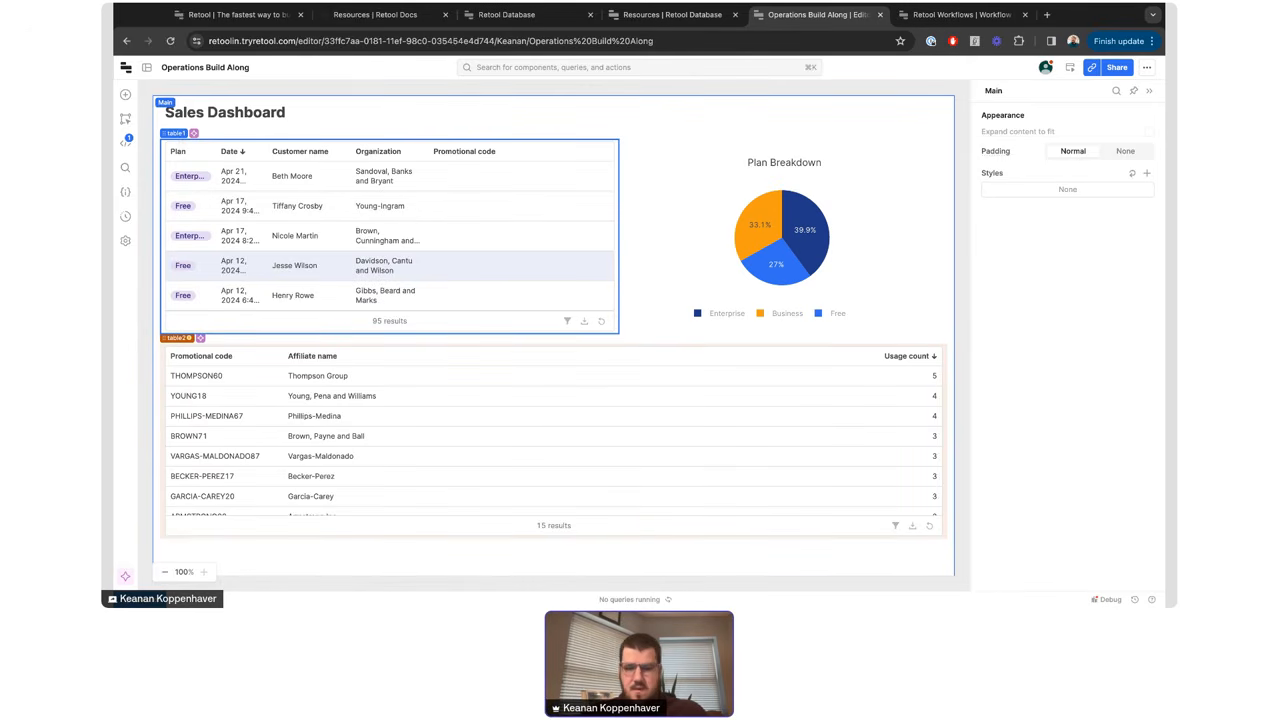
- Hide the affiliate ranking table by setting its Hidden property to true, and deselect it
left_click(390, 390)
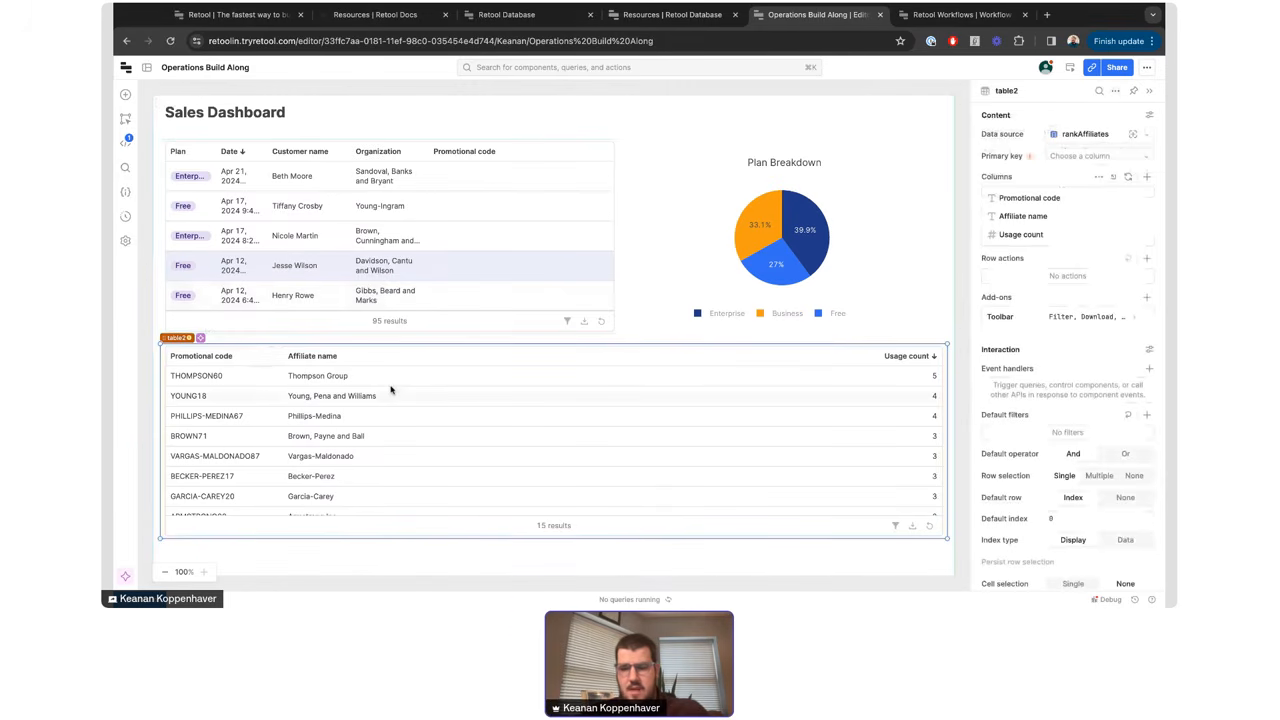
scroll(1060, 450, "down", 3)
left_click(1052, 469)
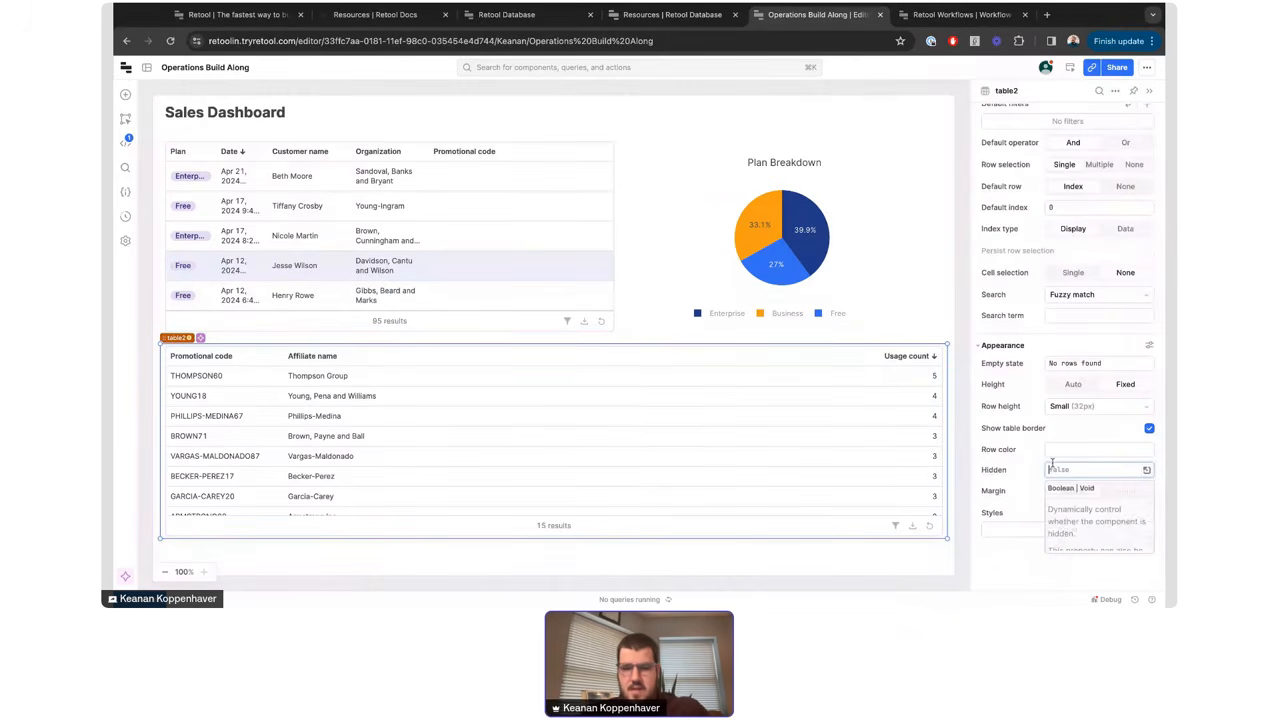
type("true")
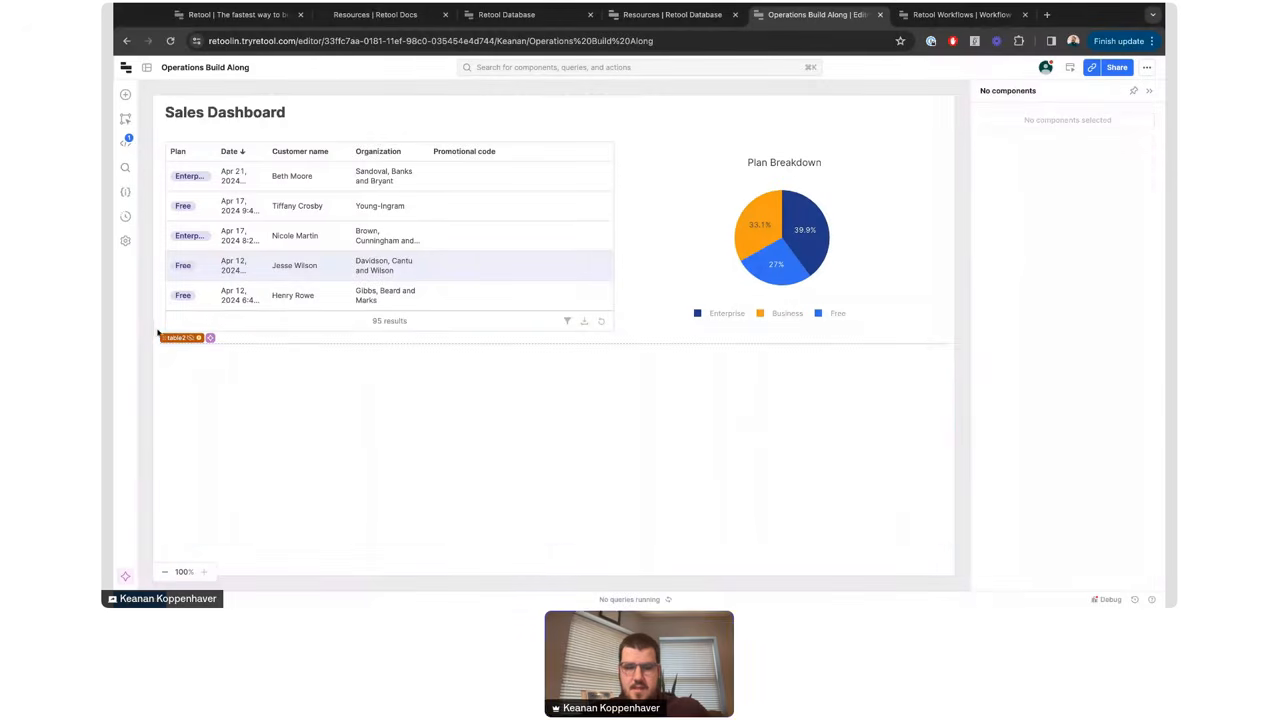
left_click(157, 330)
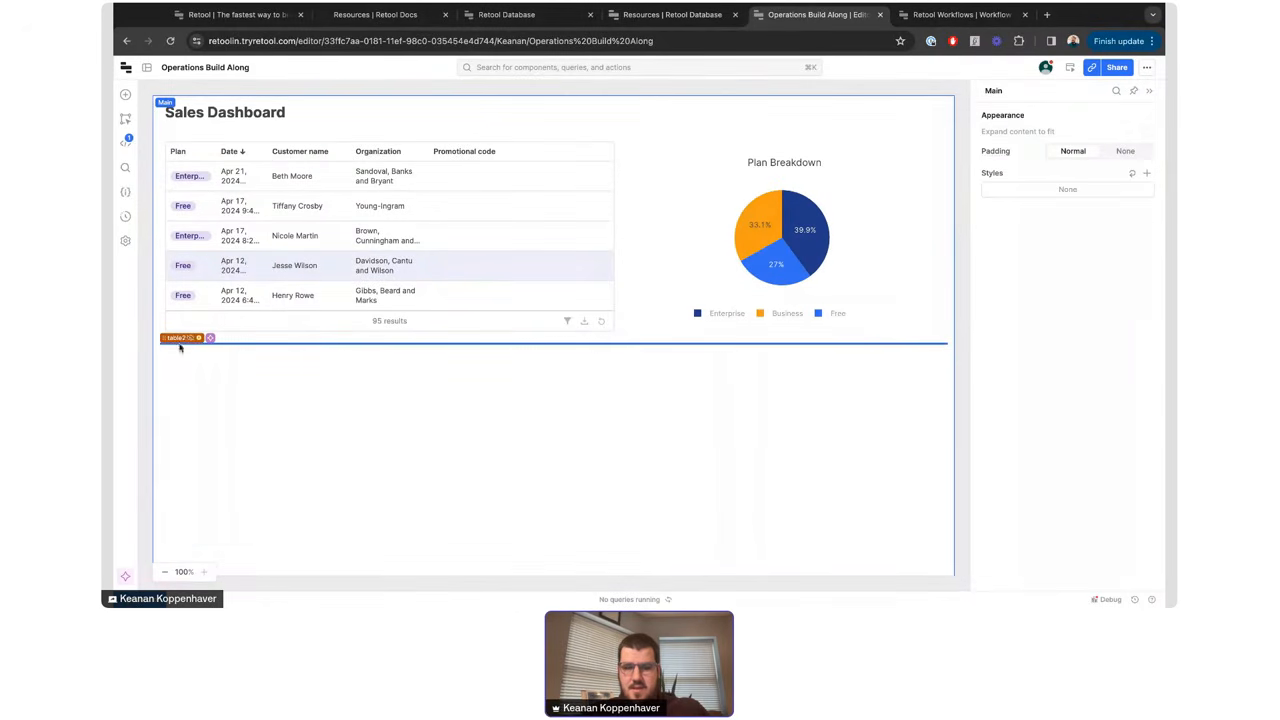
- Select the sales table and review its interaction and appearance settings
left_click(174, 318)
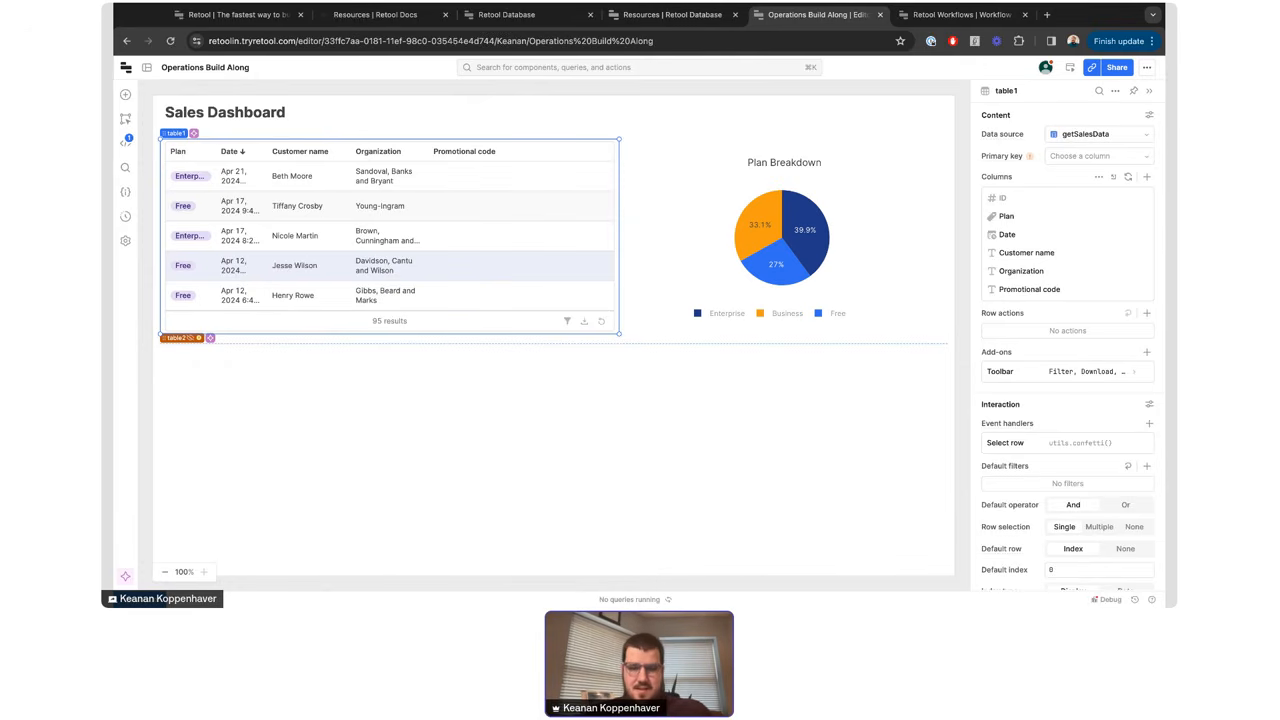
scroll(1075, 520, "down", 2)
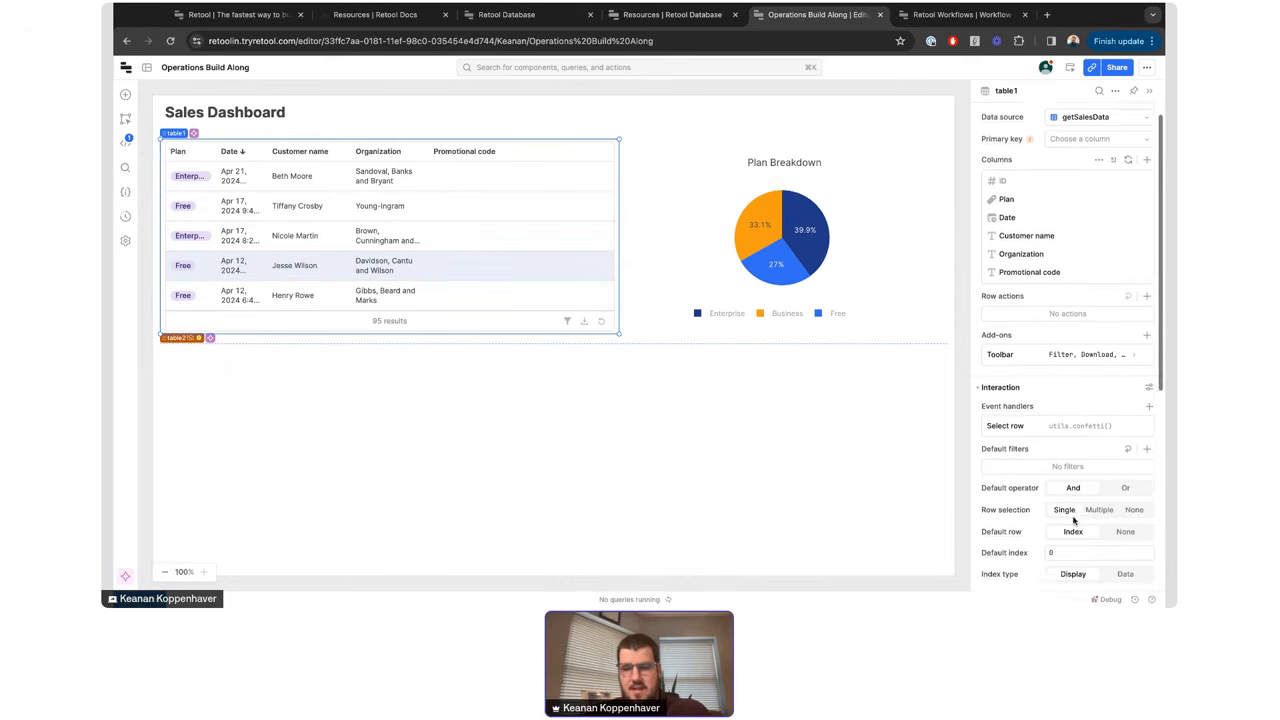
scroll(1074, 519, "down", 3)
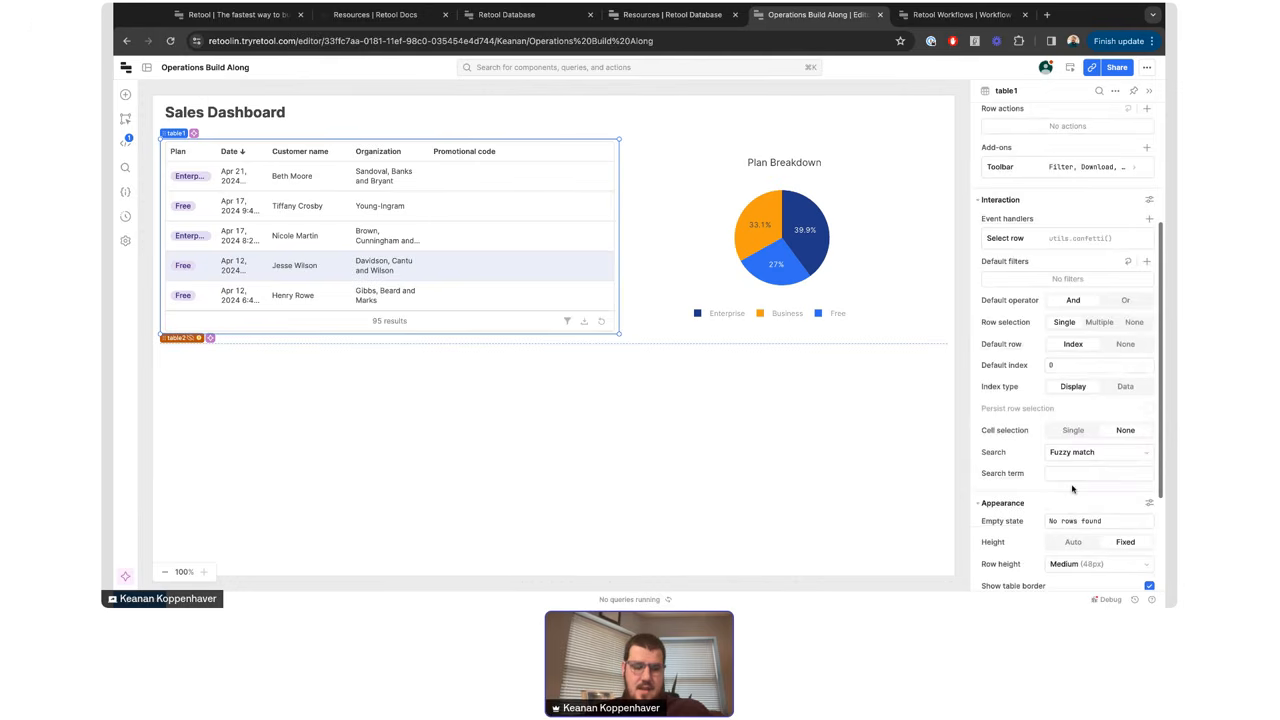
- Reselect the hidden affiliate ranking table, make it visible again and deselect it
left_click(183, 338)
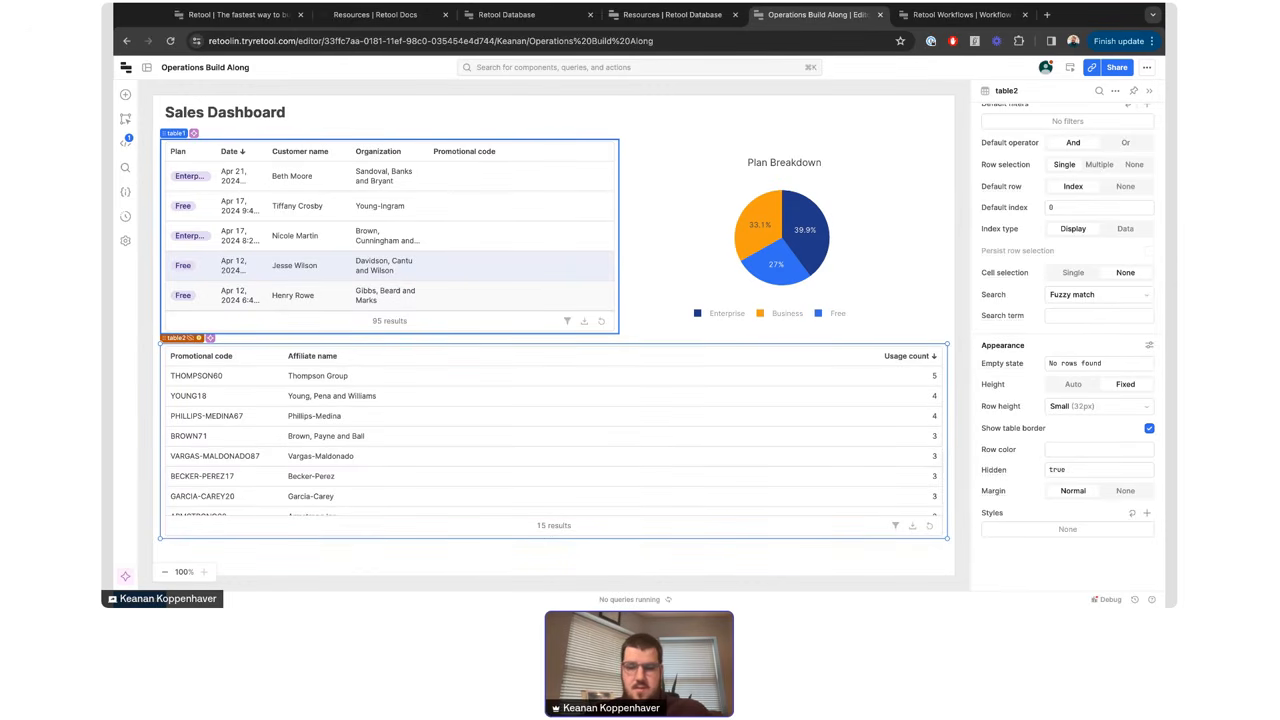
key("Escape")
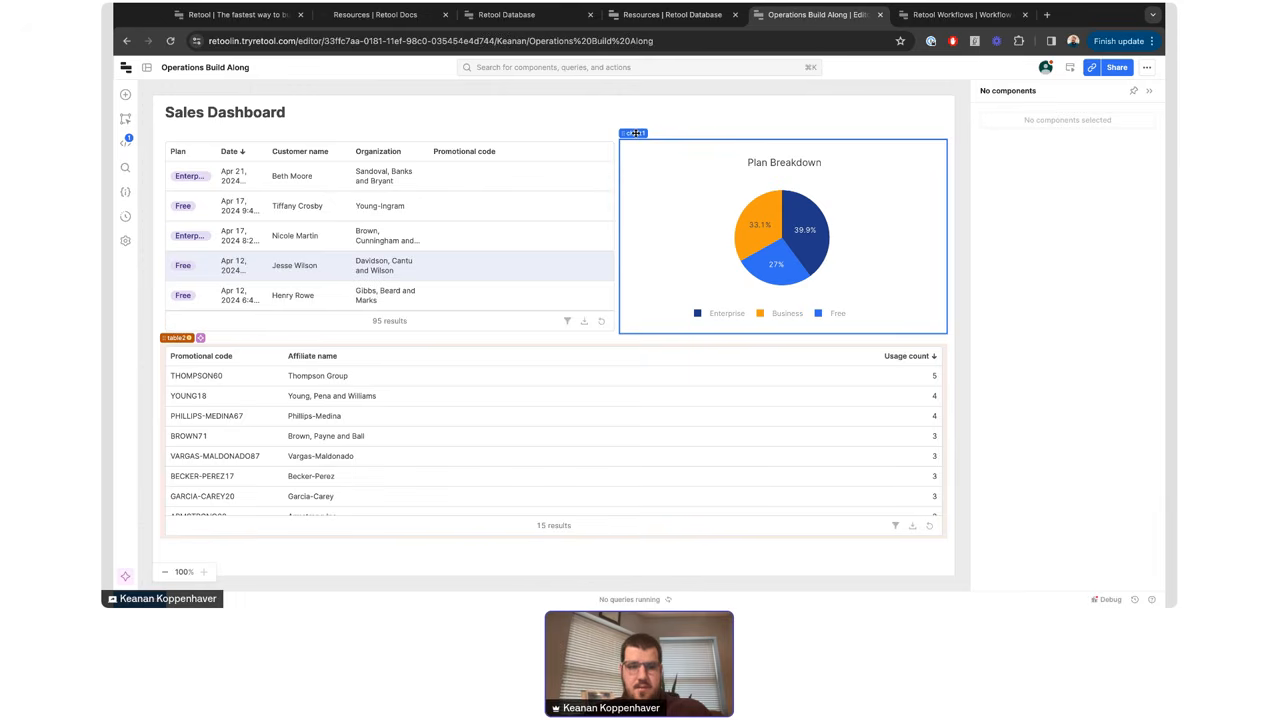
- Browse the component library down to the Frames group and add a Drawer Frame to the app
left_click(126, 96)
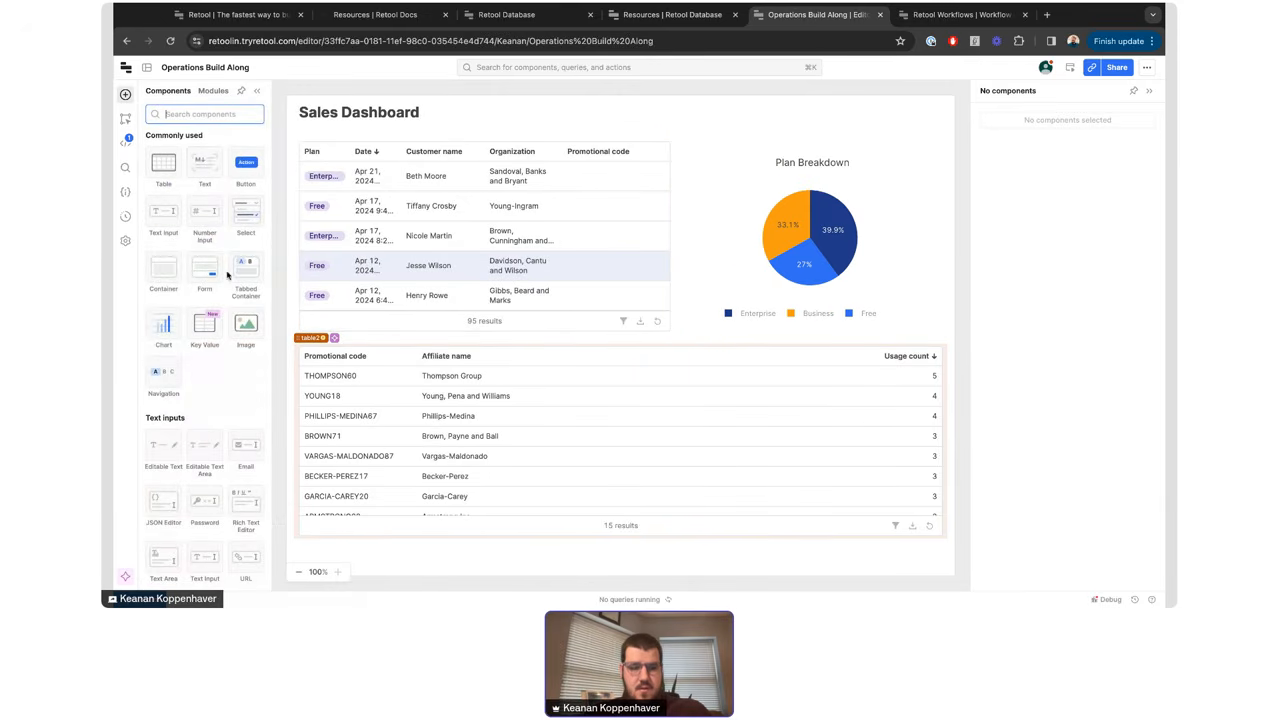
scroll(228, 275, "down", 10)
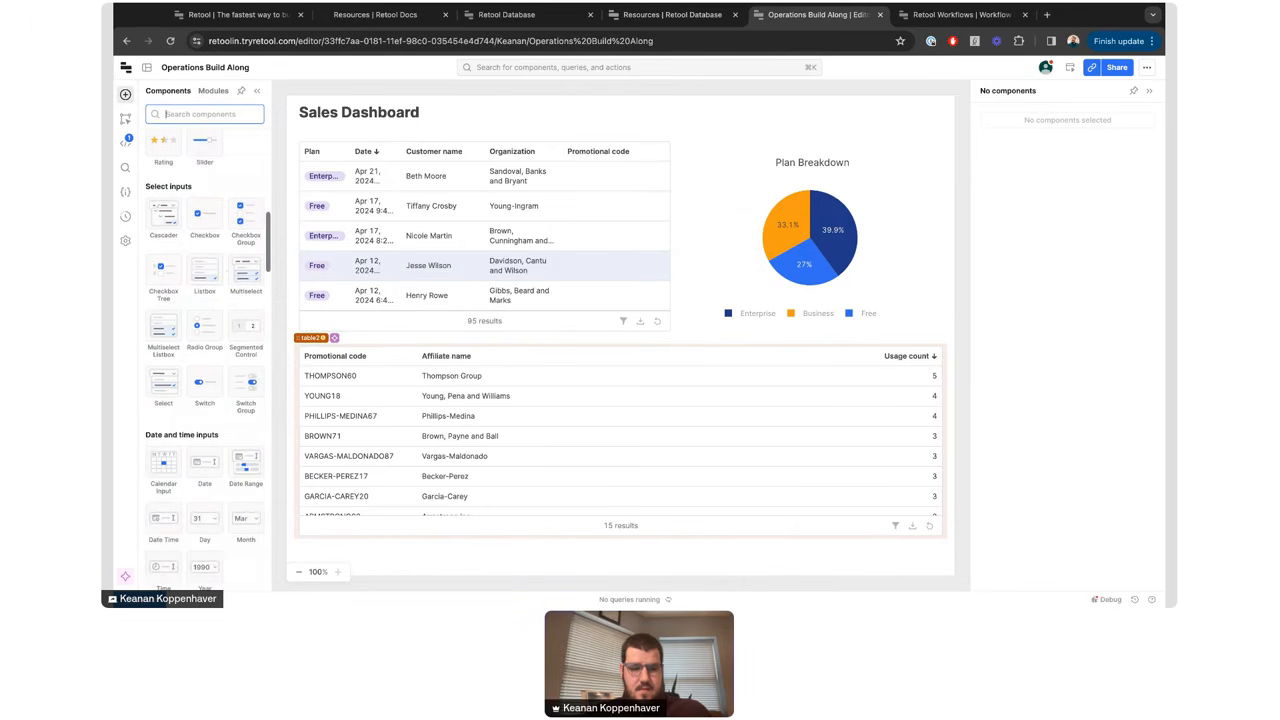
scroll(205, 360, "down", 5)
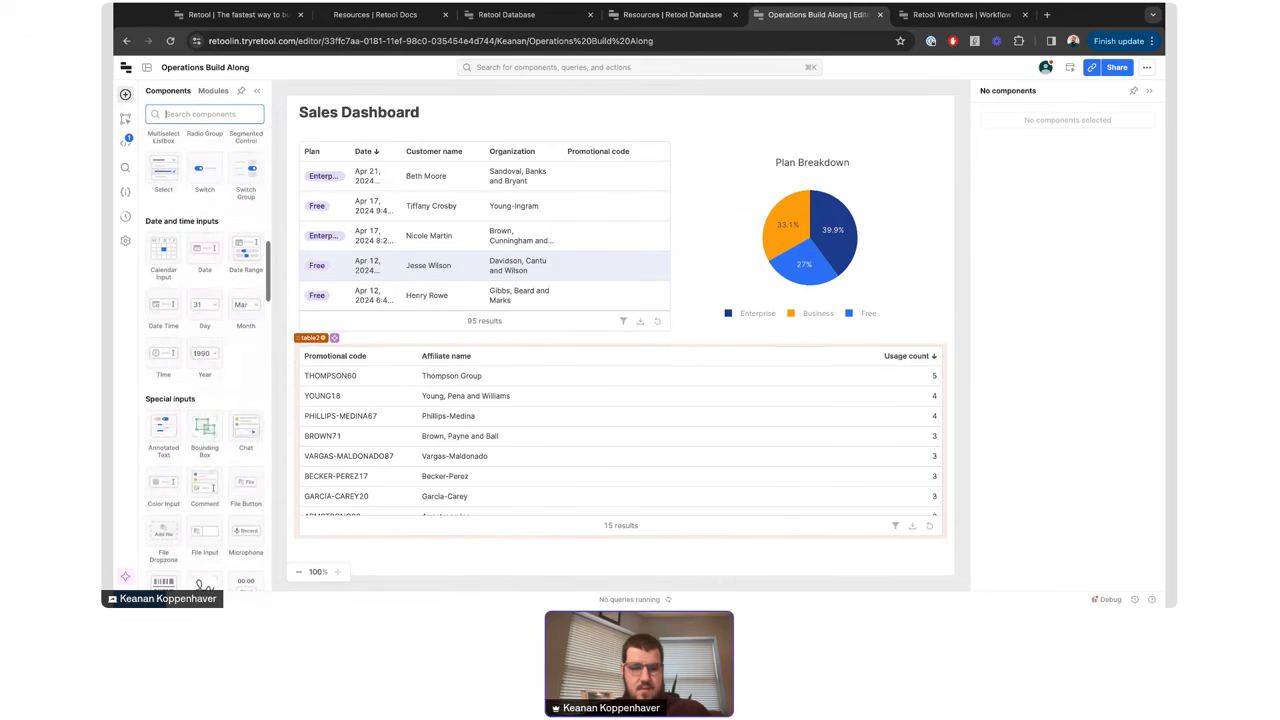
scroll(213, 488, "down", 5)
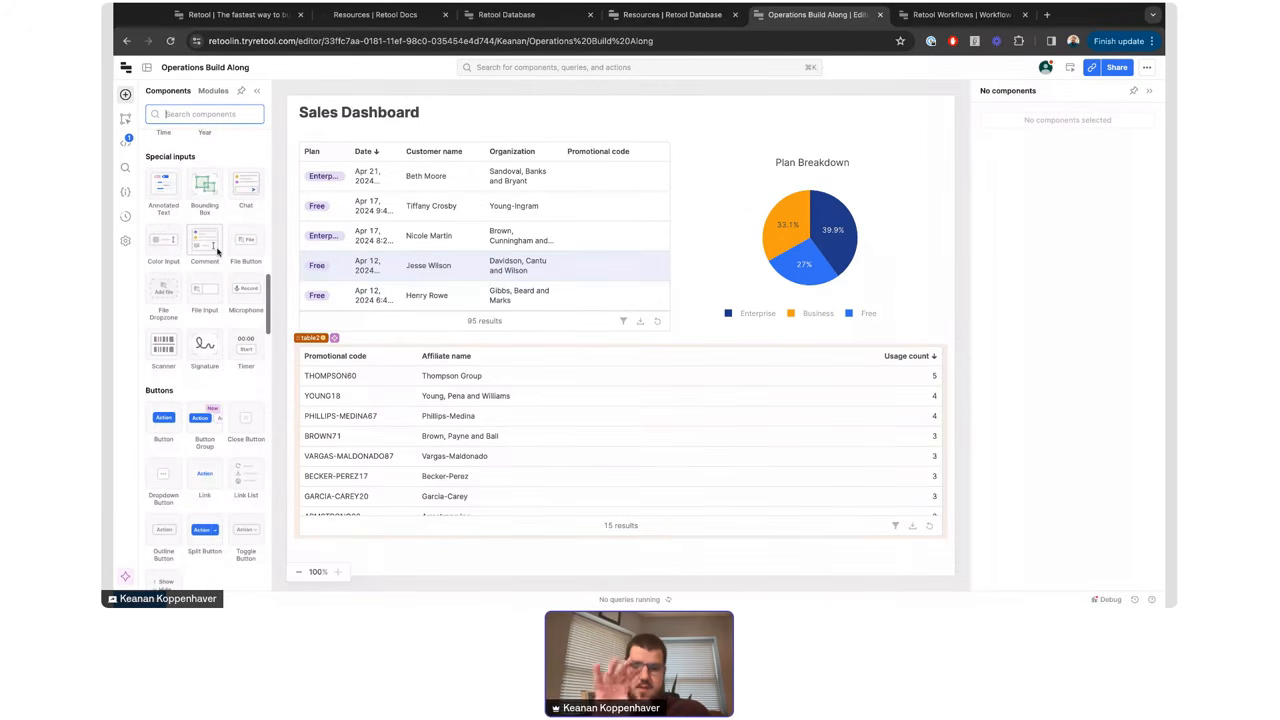
scroll(217, 252, "up", 10)
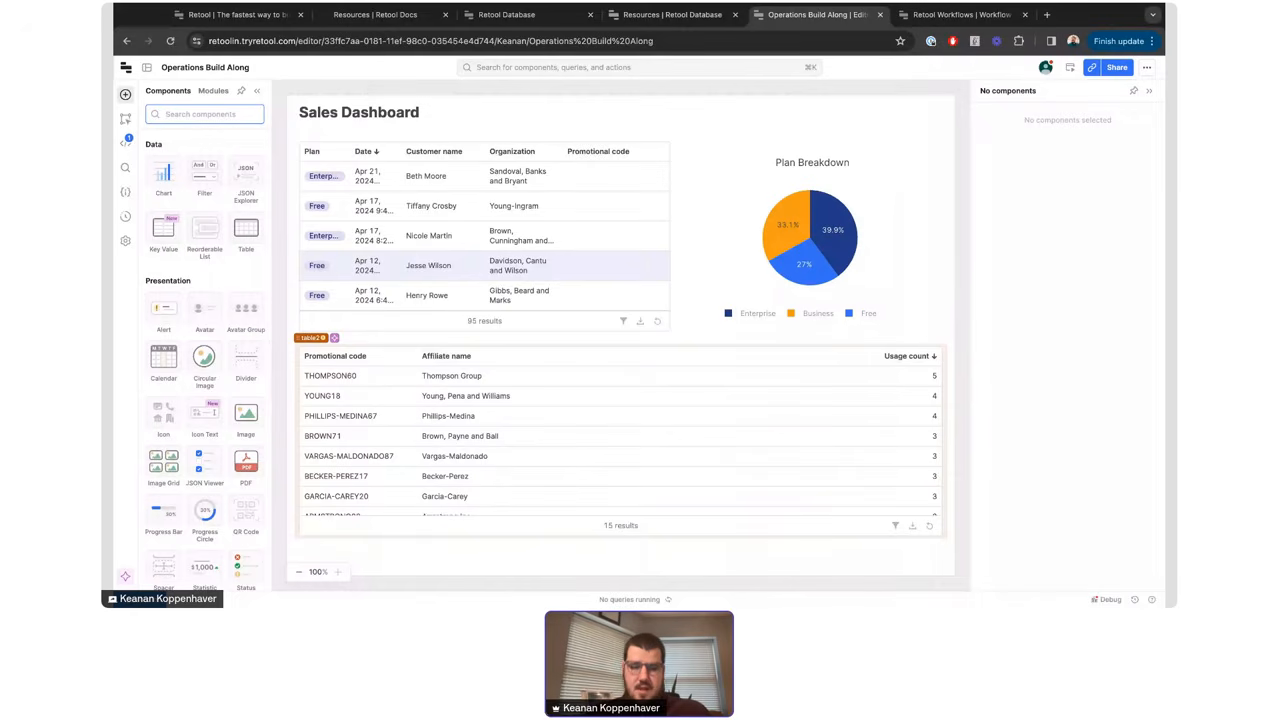
scroll(205, 350, "down", 3)
scroll(167, 381, "down", 1)
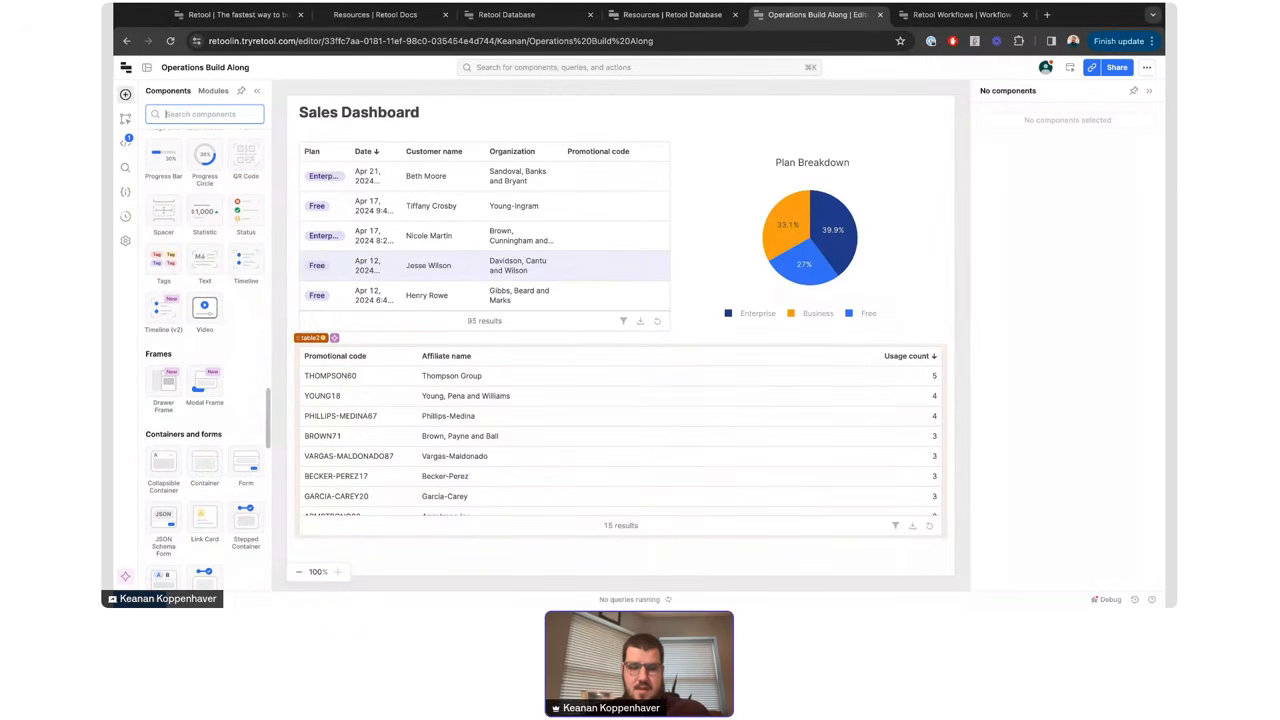
left_click(165, 384)
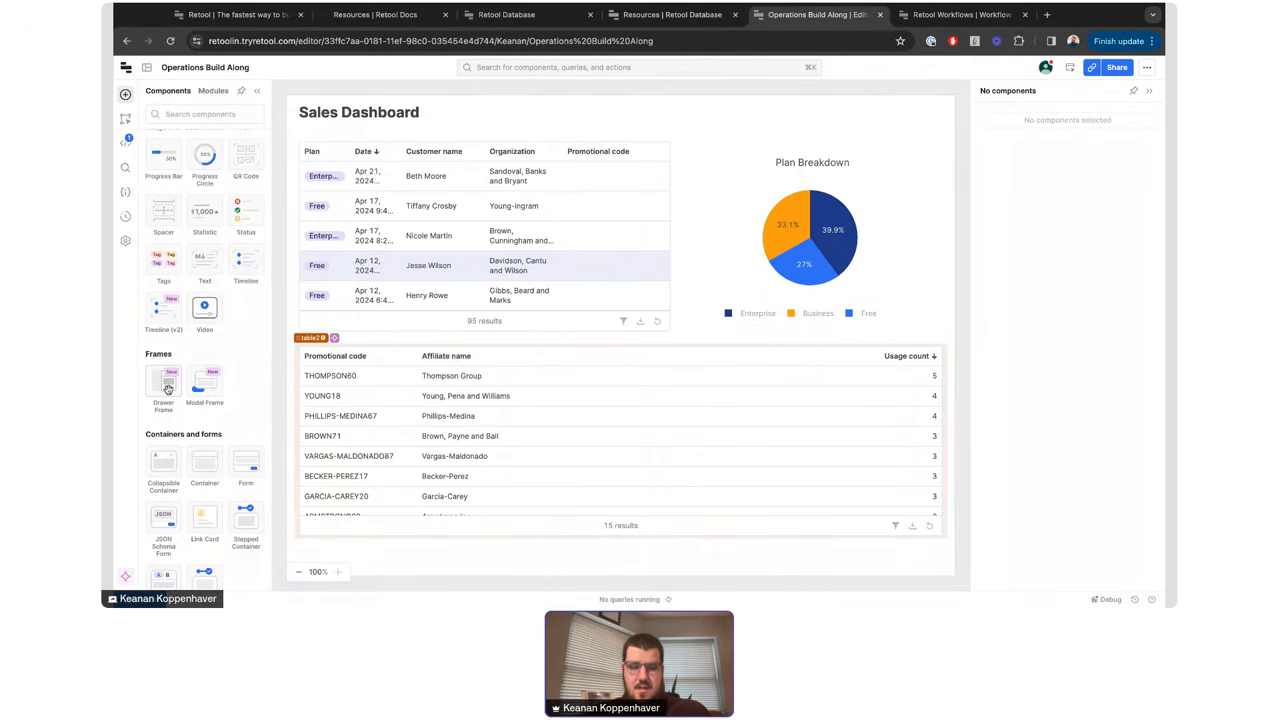
left_click_drag(167, 388, 717, 321)
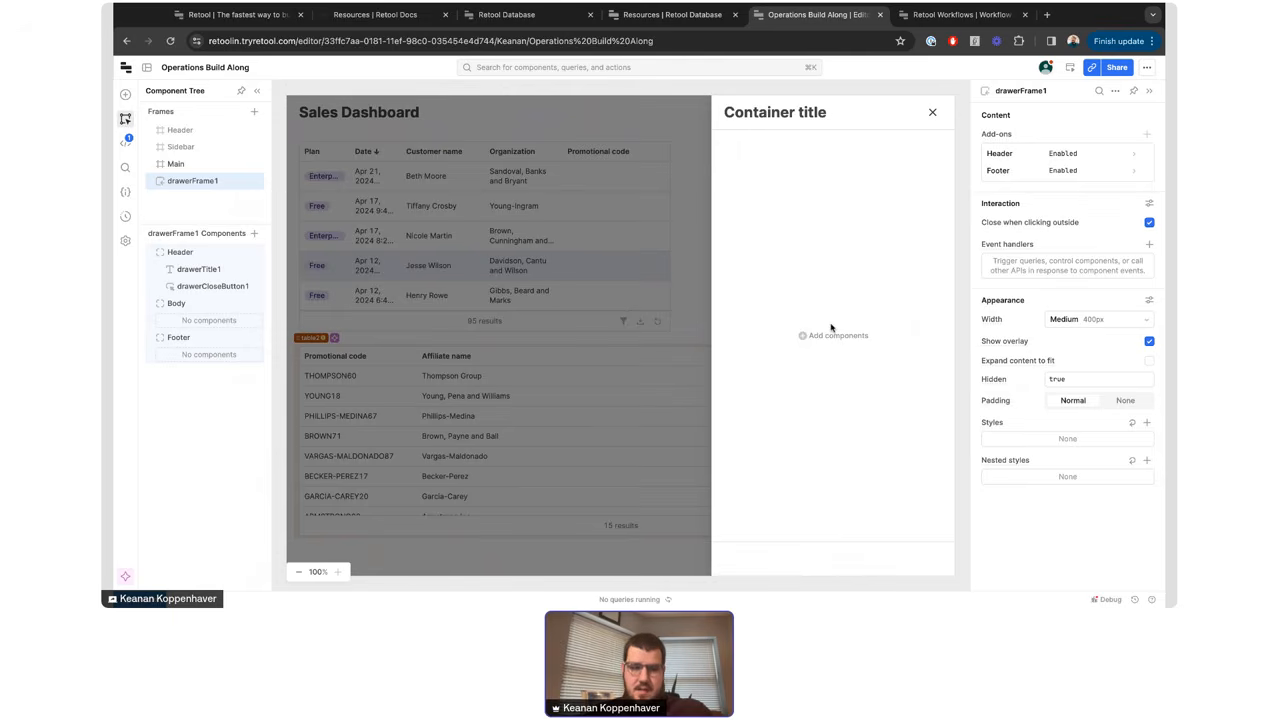
- Add the new Key Value component to the drawer's body and stretch it to the full drawer width
left_click(125, 94)
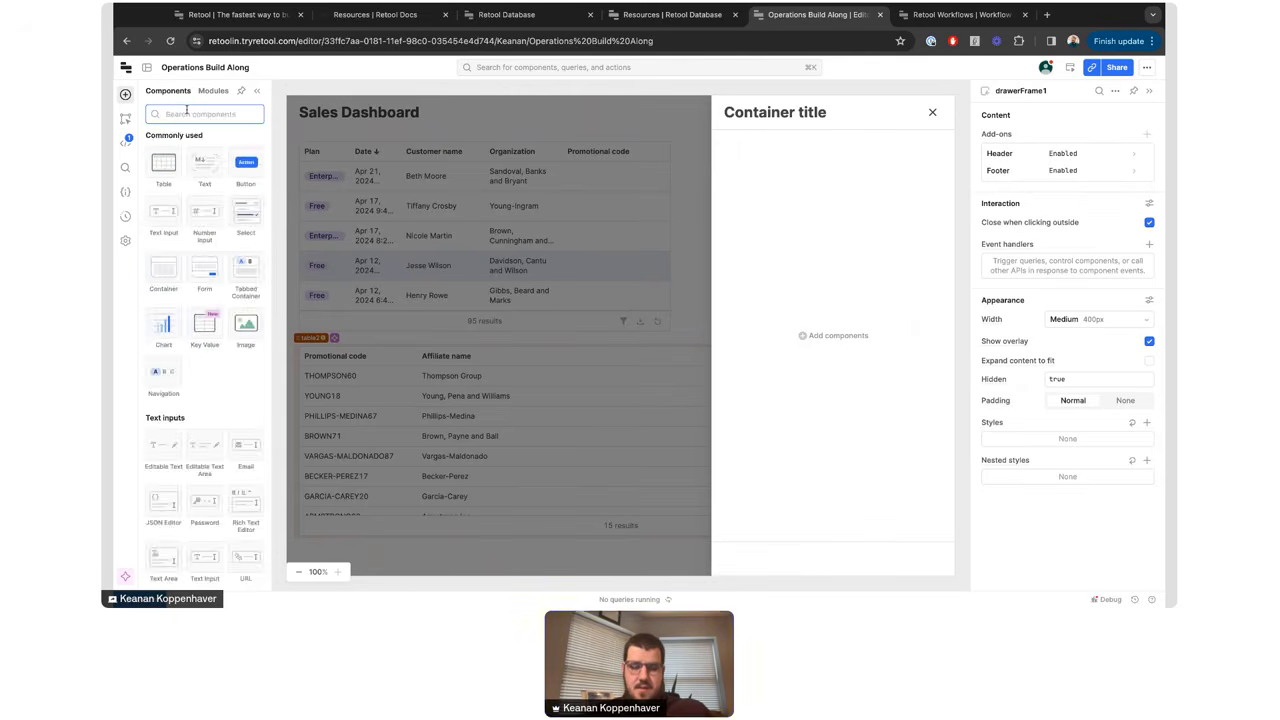
type("key")
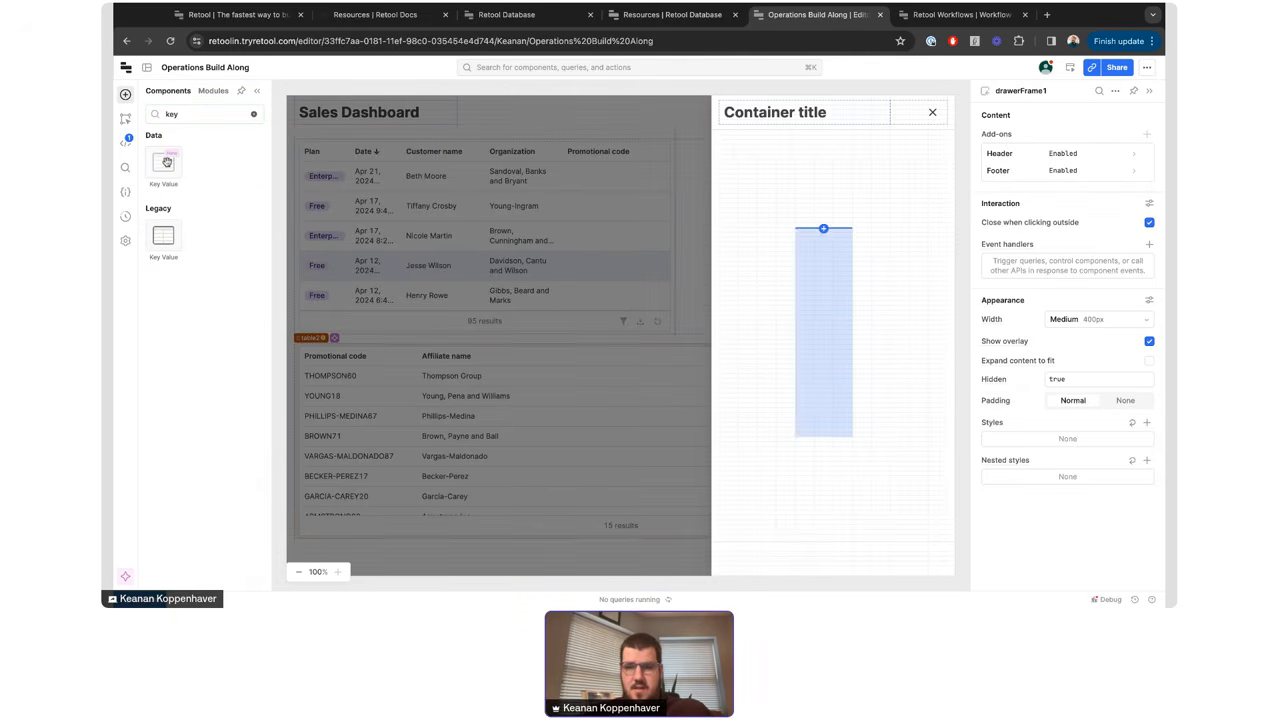
left_click(166, 162)
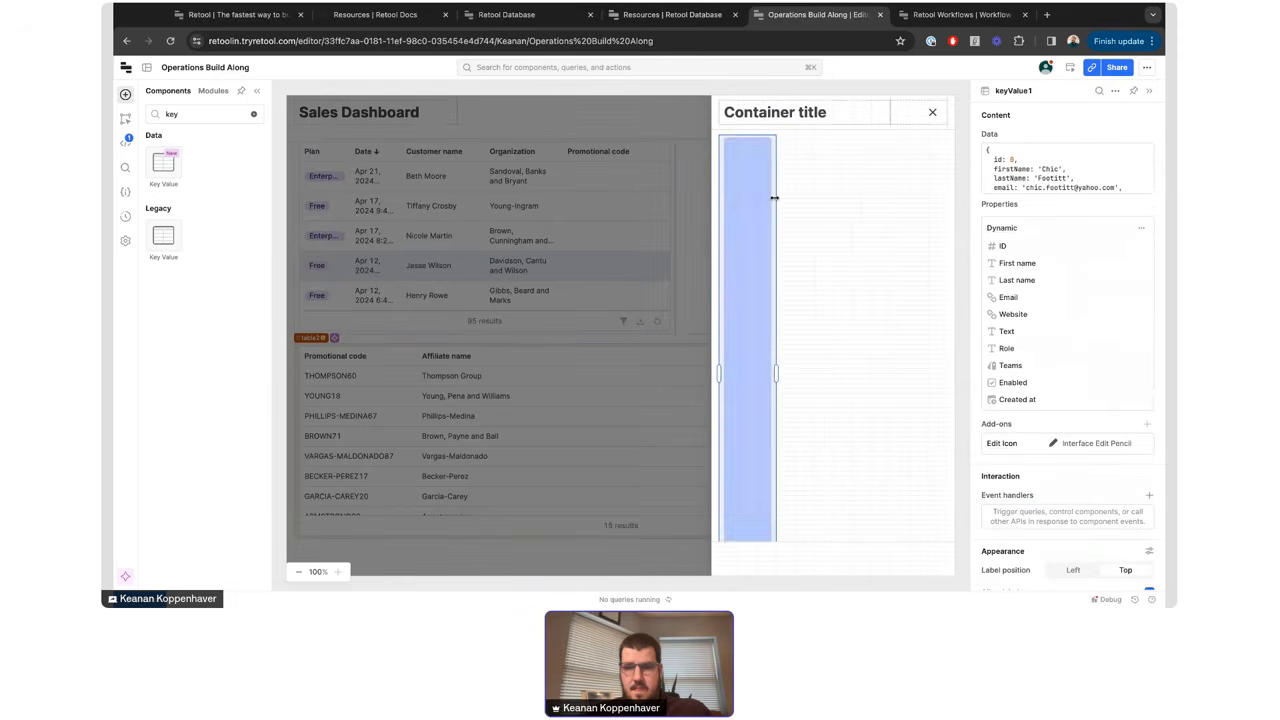
left_click_drag(774, 198, 950, 200)
- Clear the sample data from the Key Value component and close the drawer
left_click(1027, 172)
key("ctrl+a")
key("Delete")
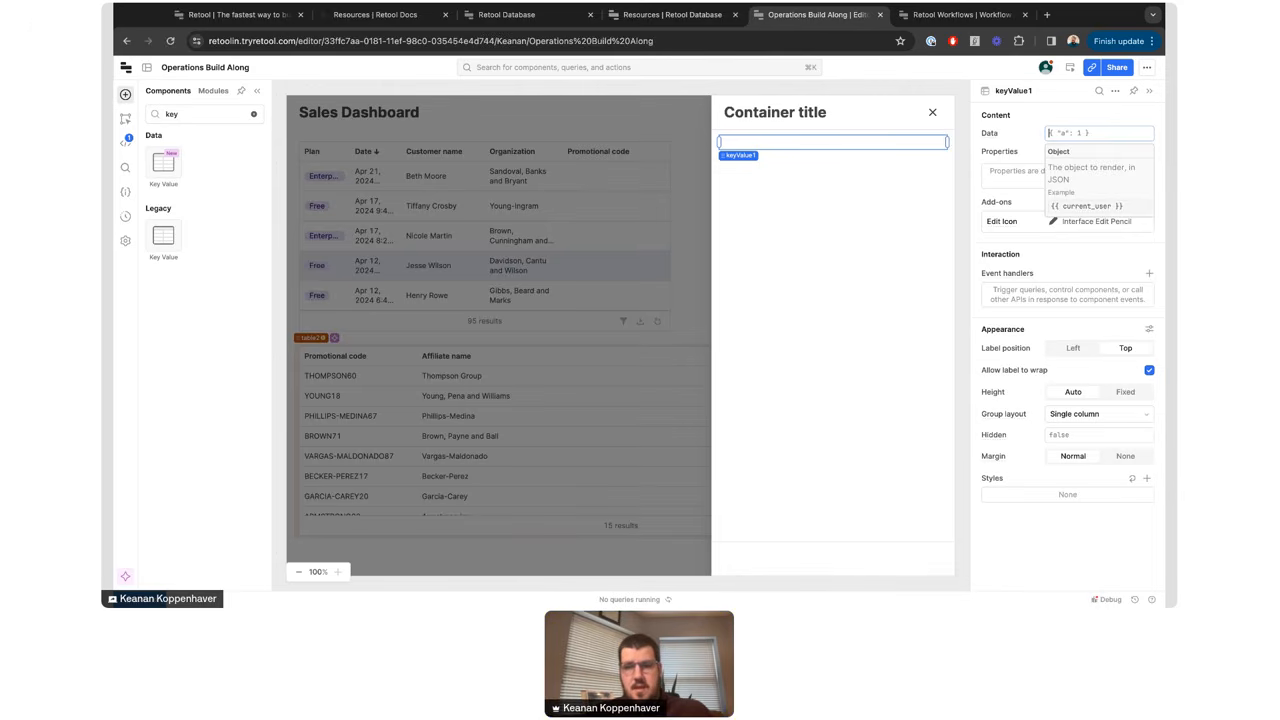
left_click(932, 111)
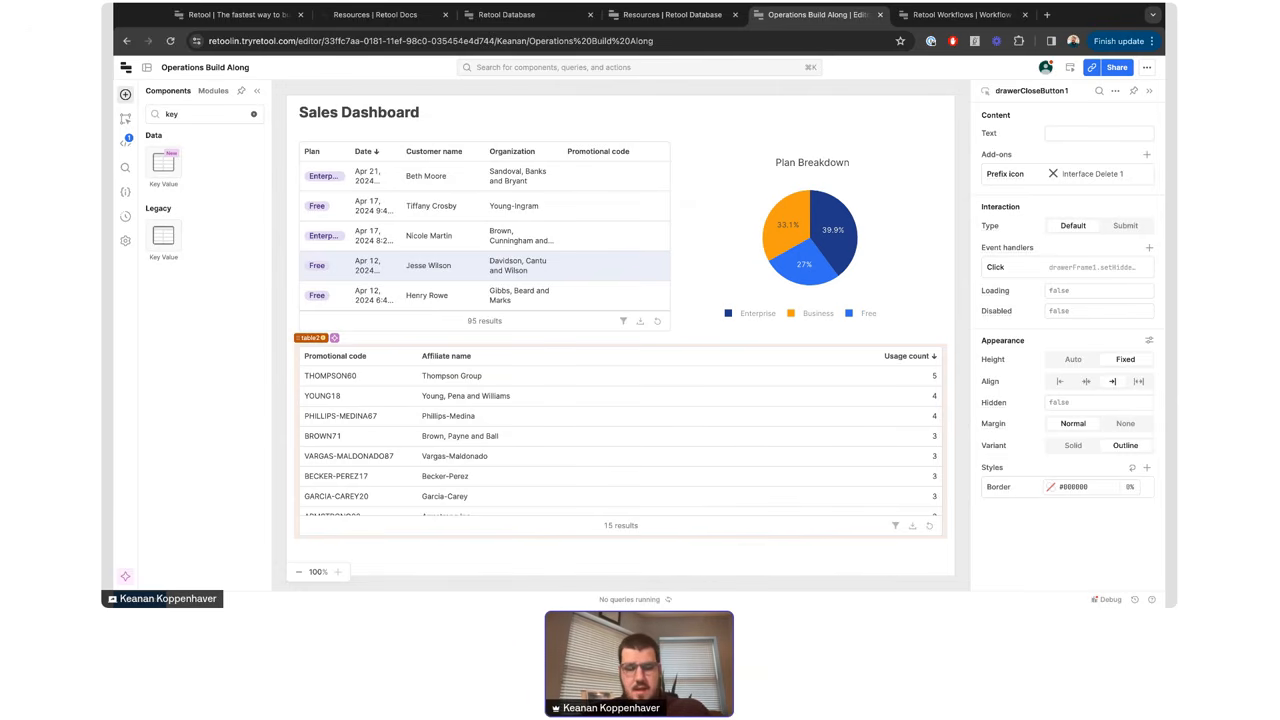
left_click(316, 118)
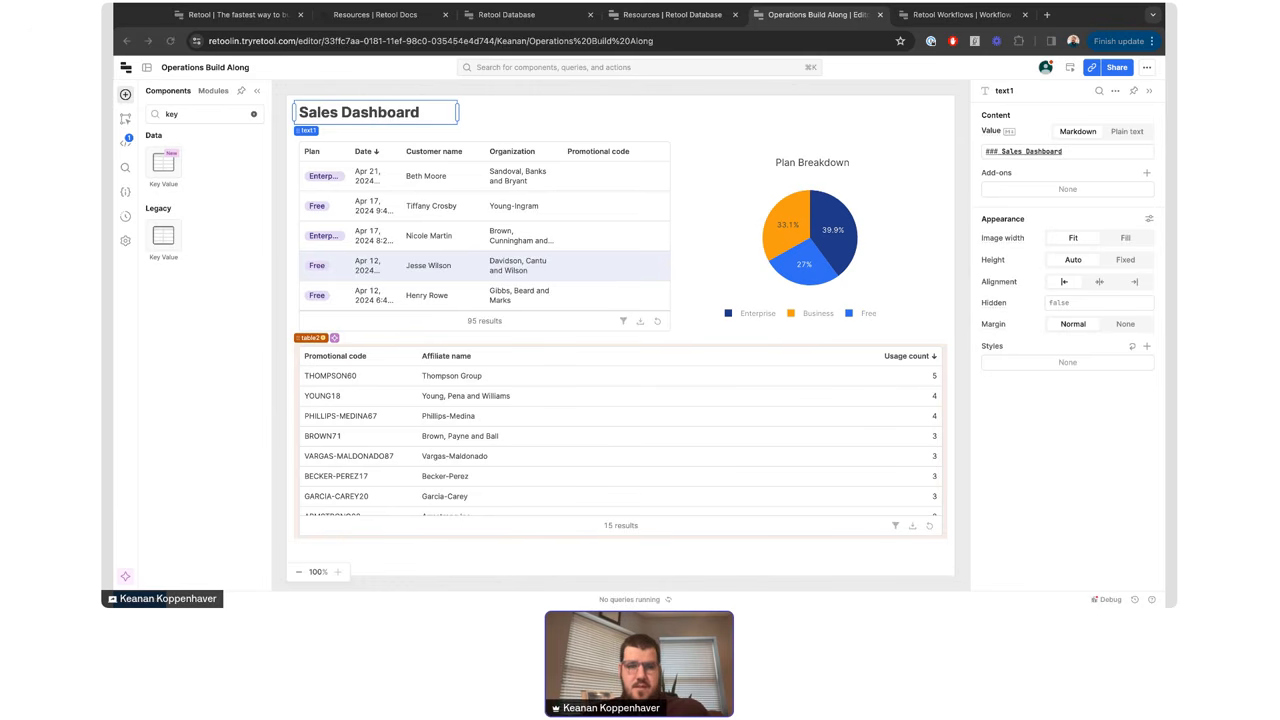
left_click(958, 115)
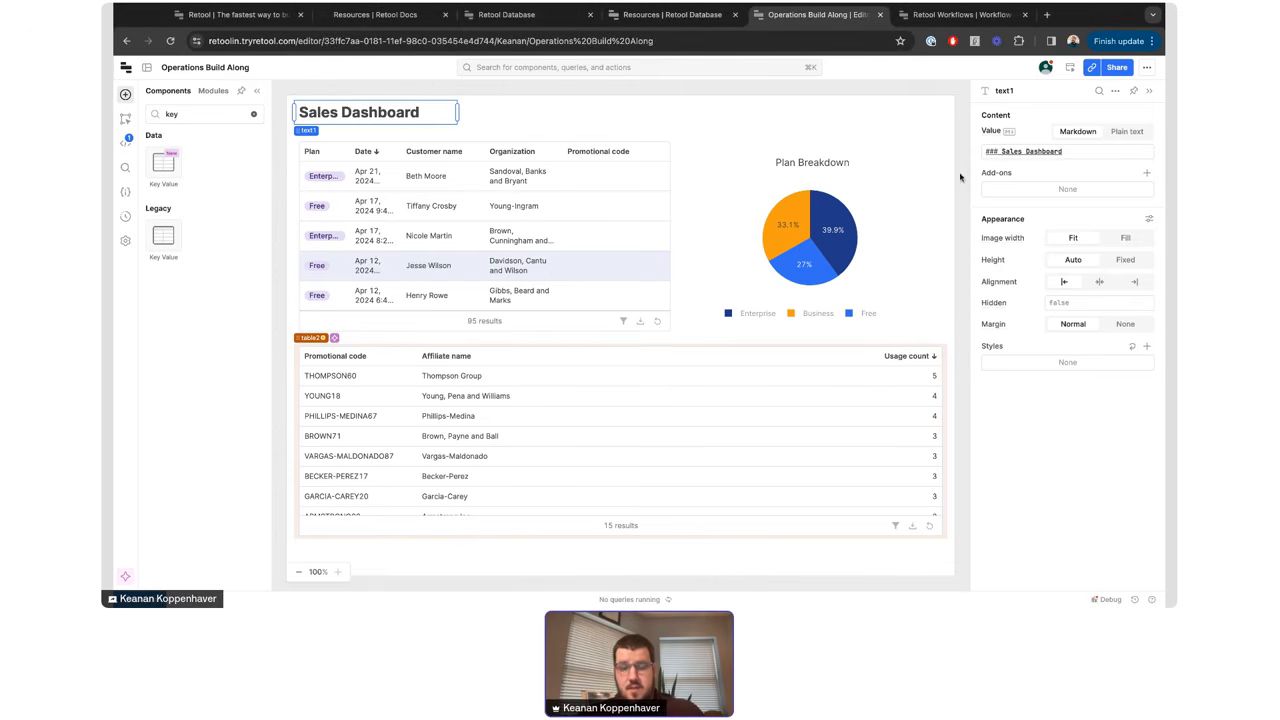
left_click(281, 148)
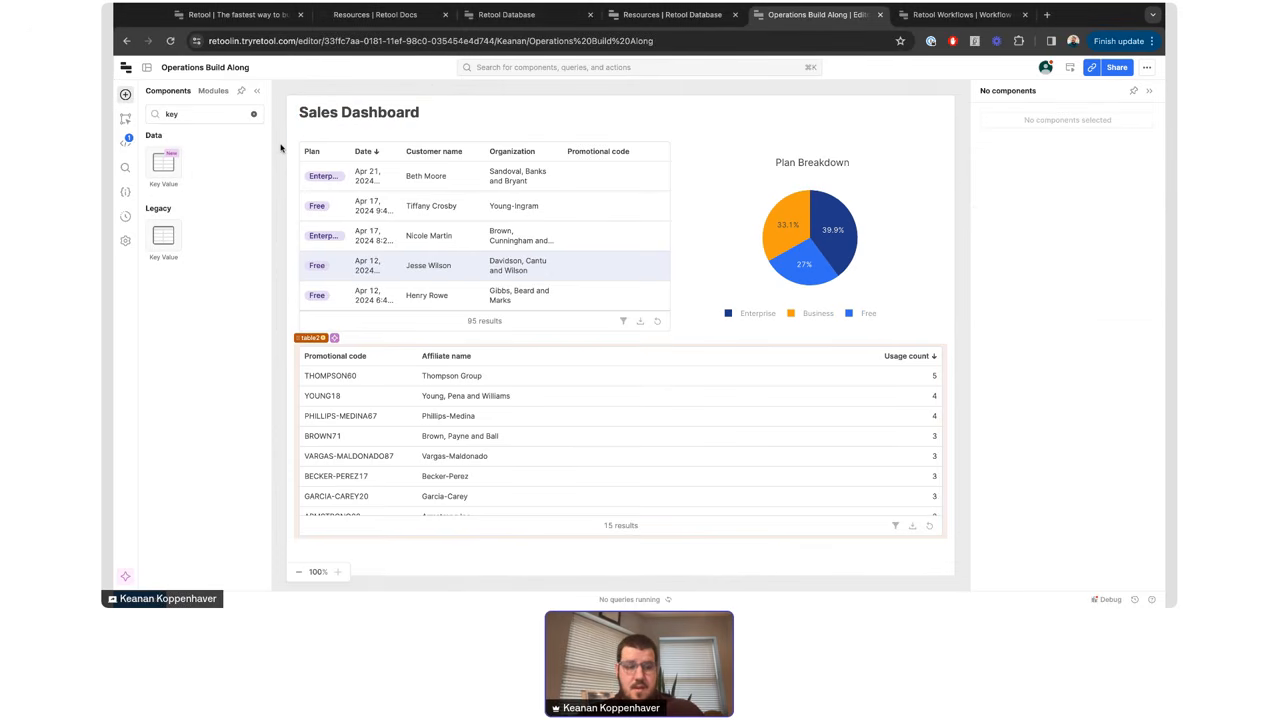
- Create a new resource query, set its resource to Retool Email and look over the email fields
left_click(125, 142)
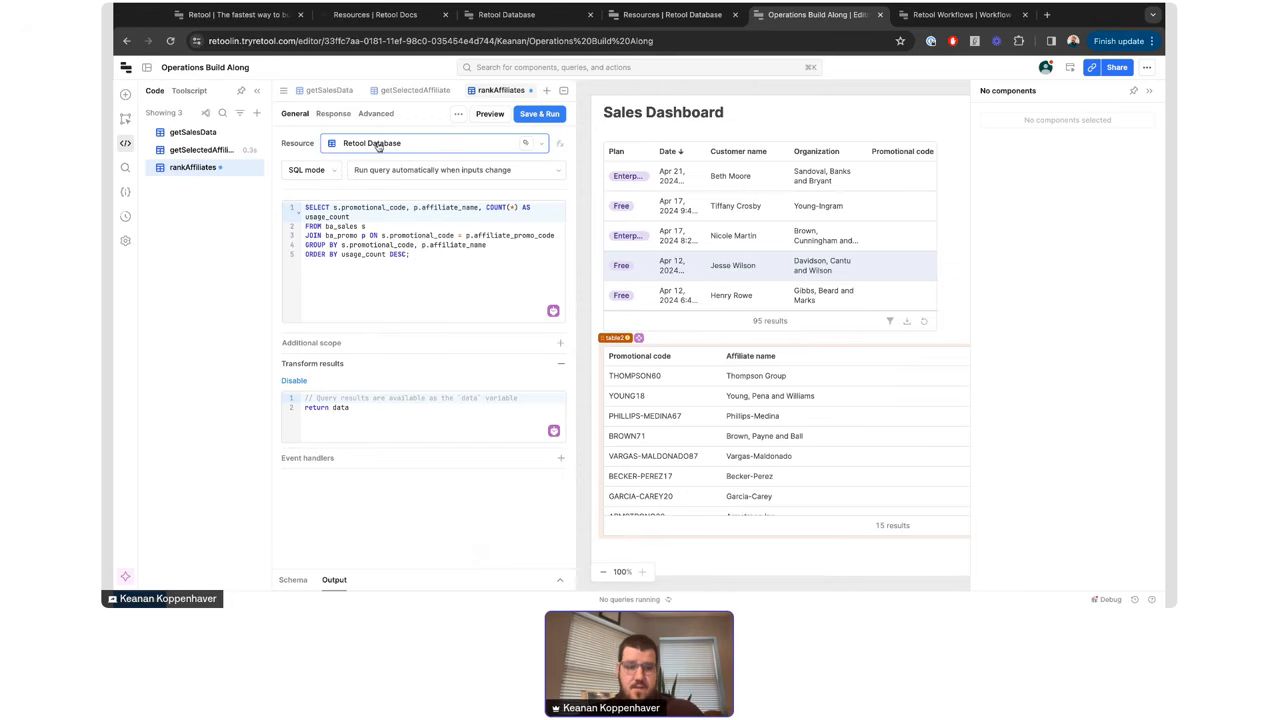
left_click(256, 113)
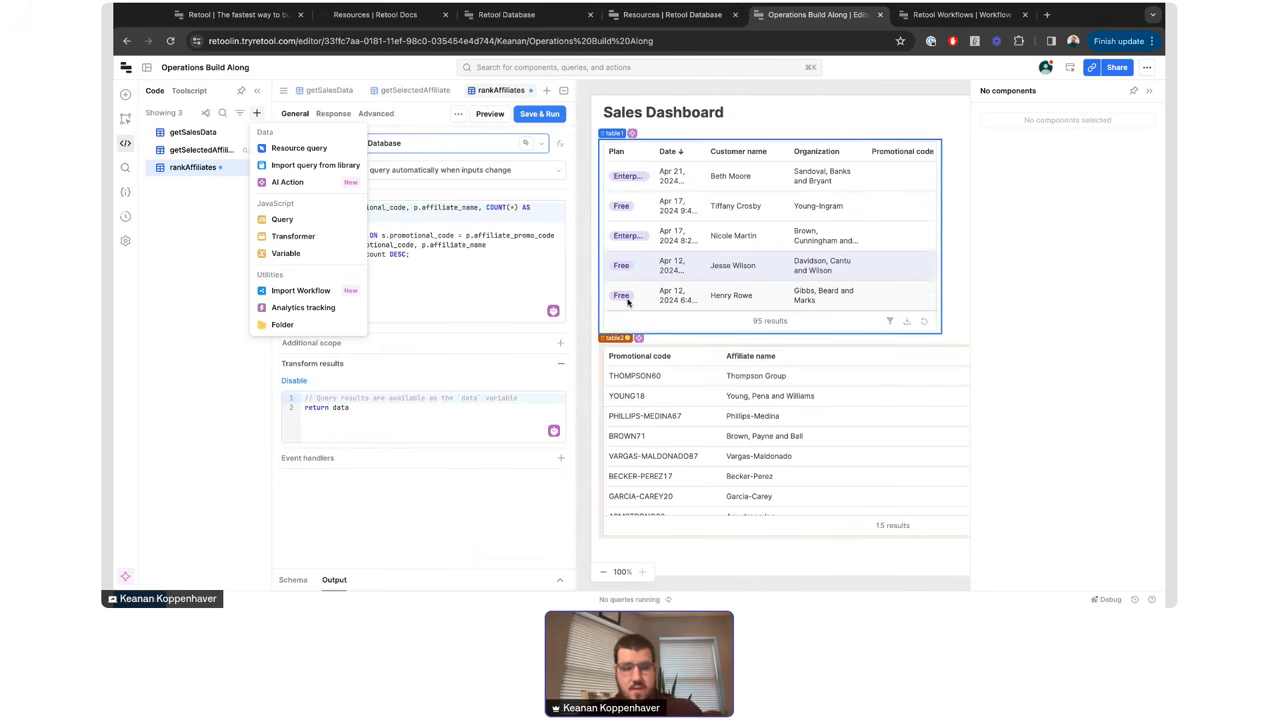
left_click(314, 149)
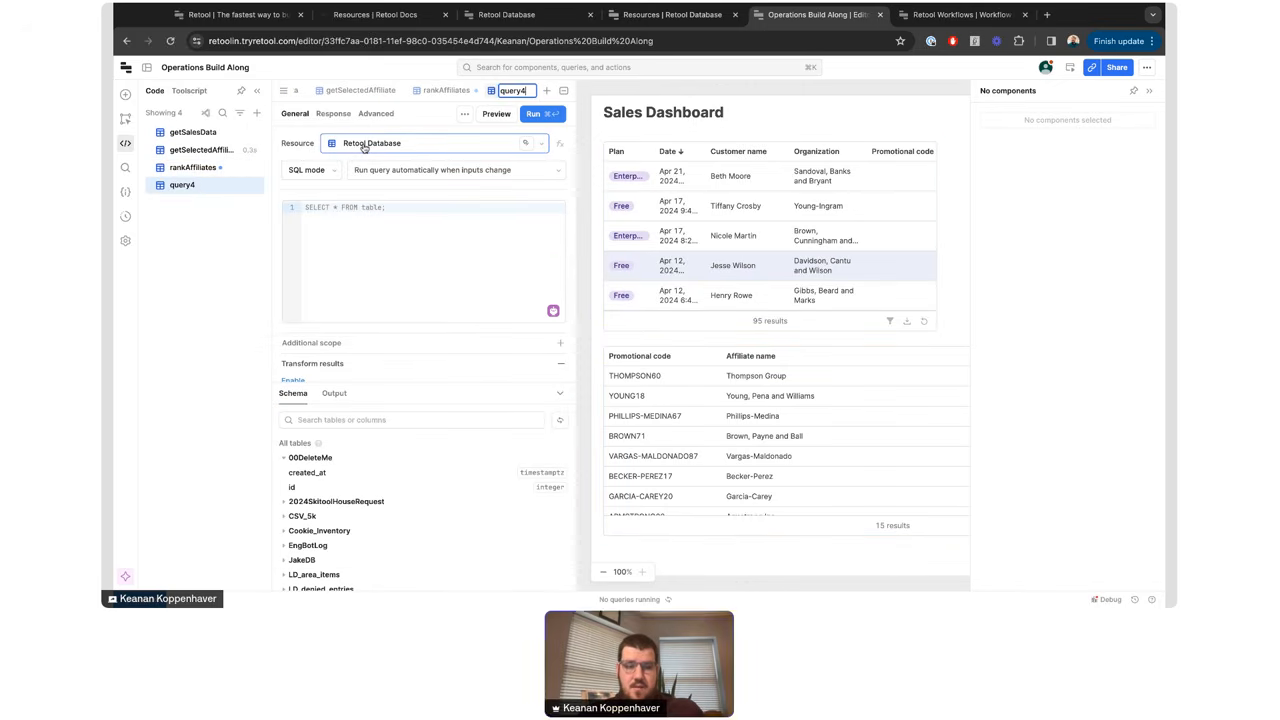
left_click(364, 144)
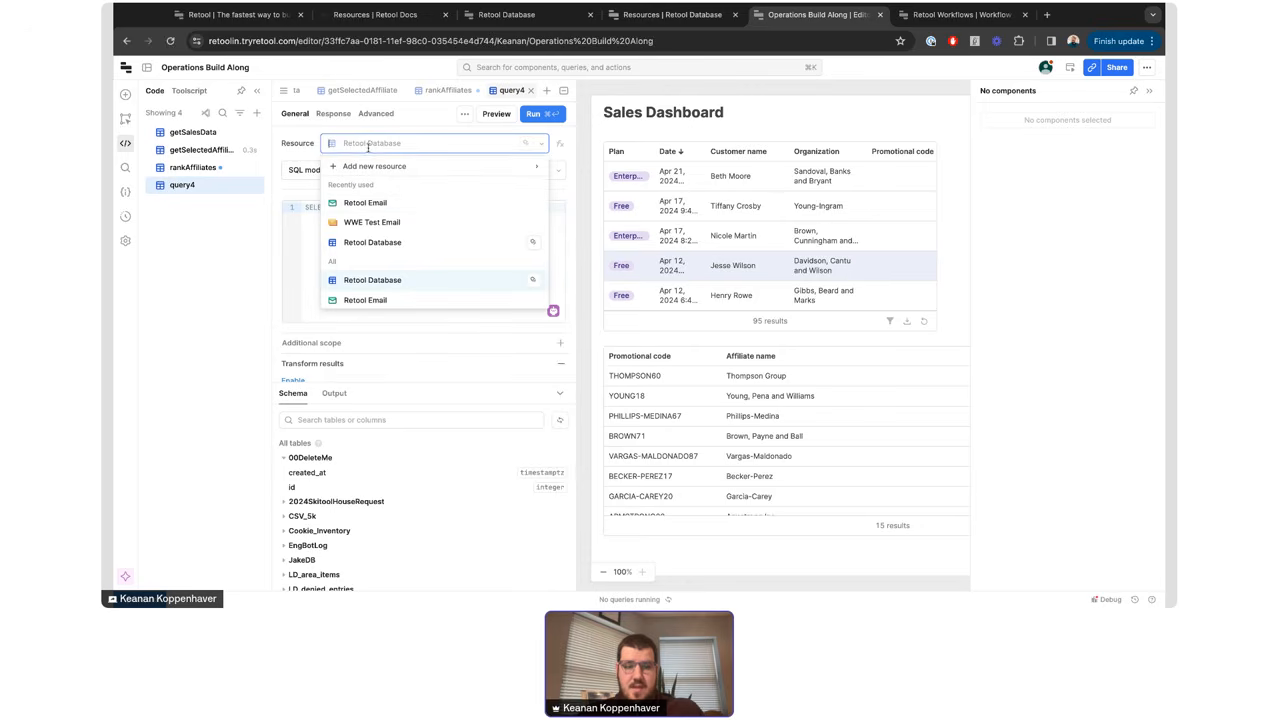
left_click(370, 205)
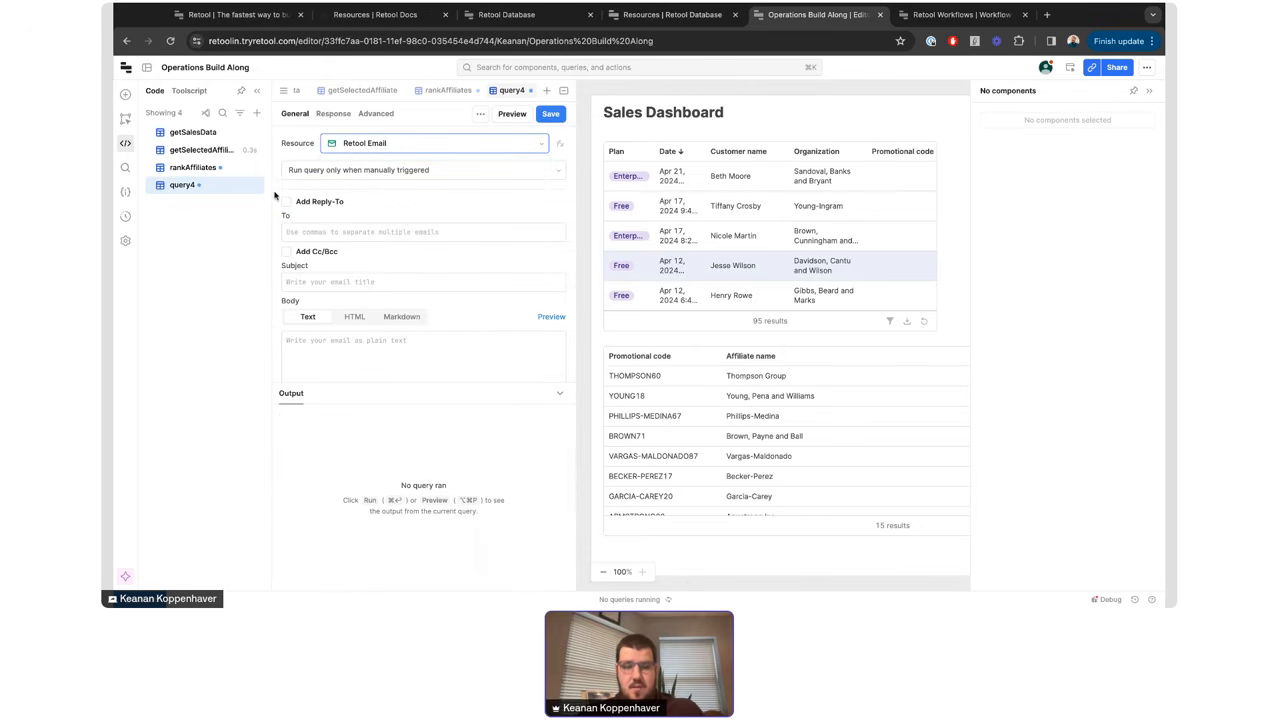
scroll(274, 194, "down", 1)
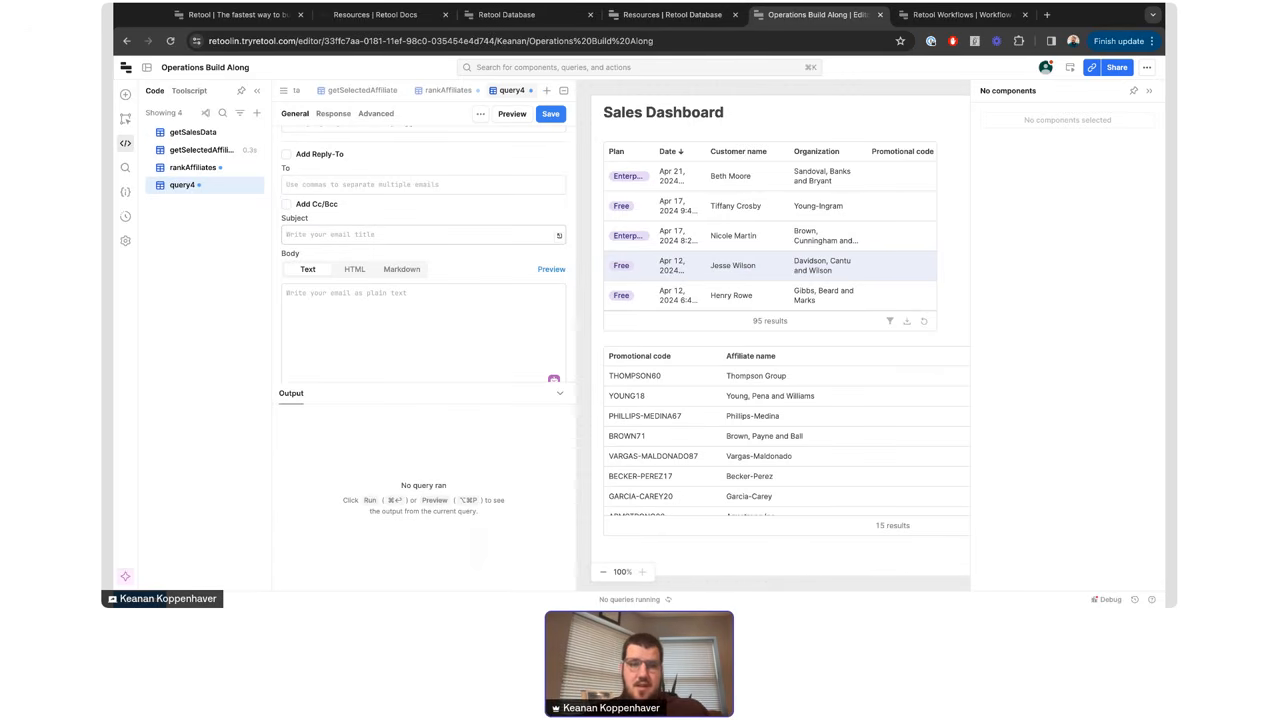
scroll(278, 200, "up", 3)
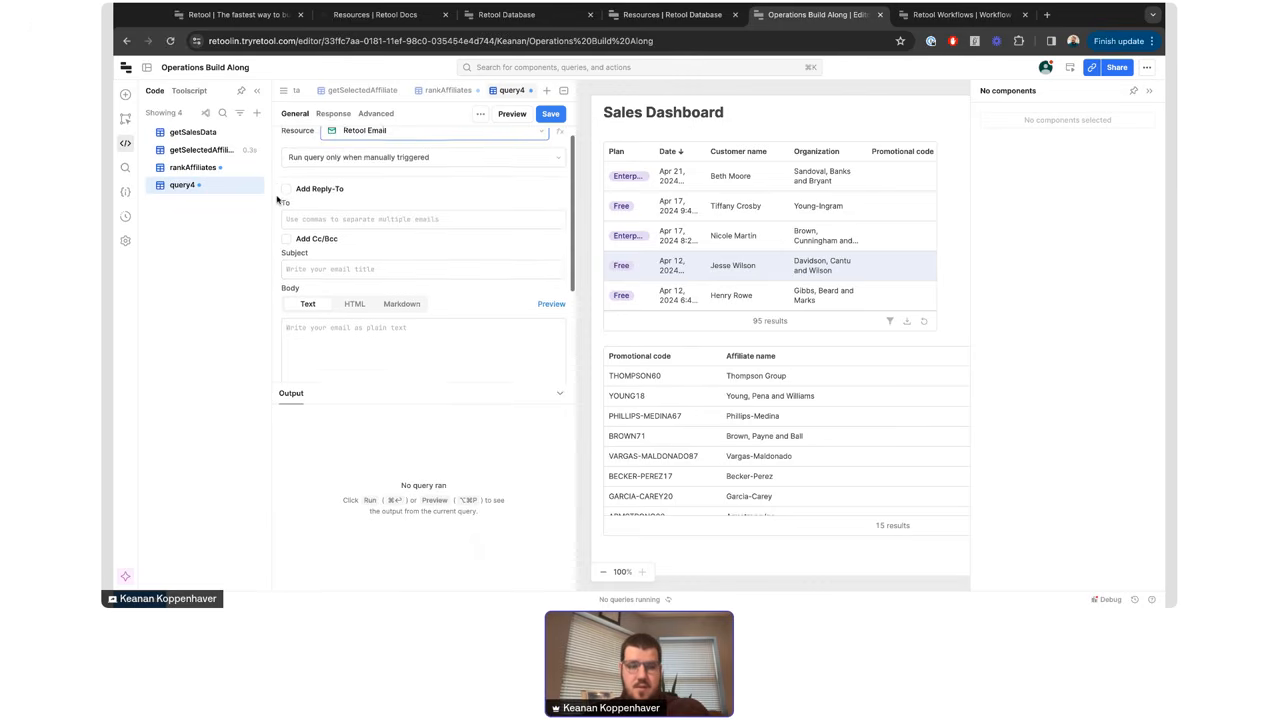